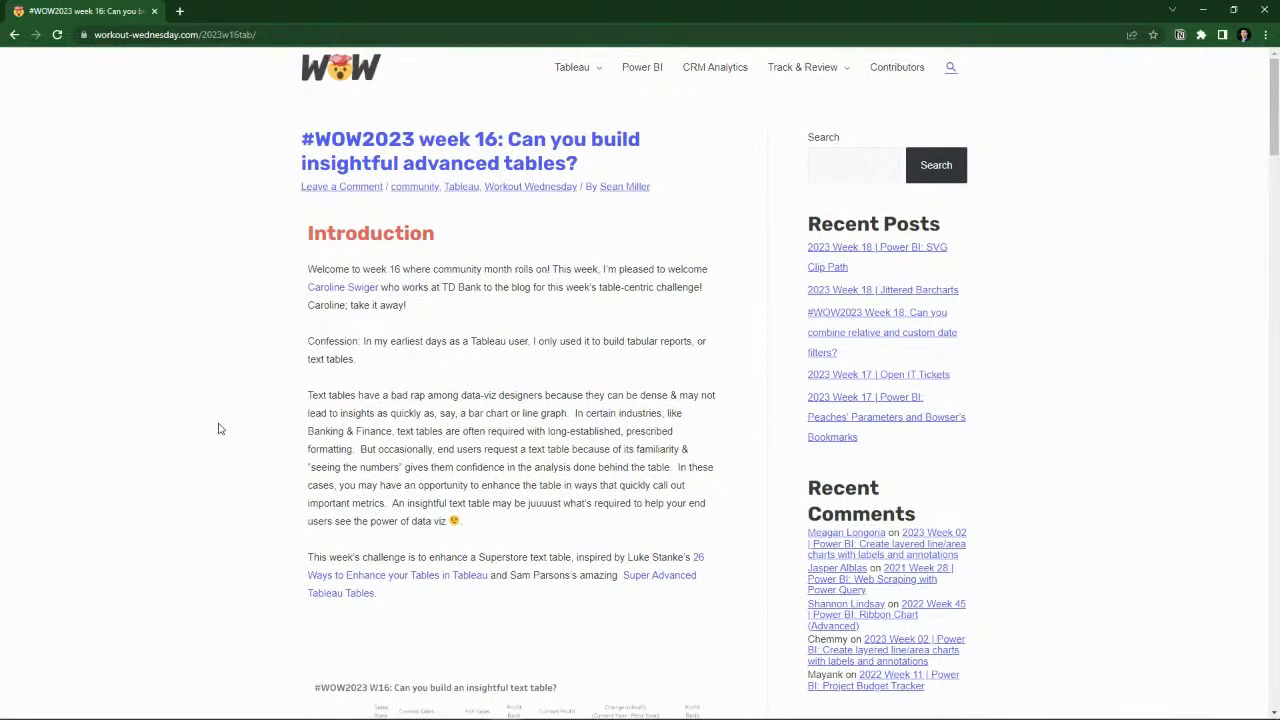
Examine the Workout Wednesday 2023 week 16 challenge page: target text table, requirements, dataset and the shape files needed.
{"action": "scroll", "coordinate": [220, 428], "scroll_direction": "down", "scroll_amount": 5}
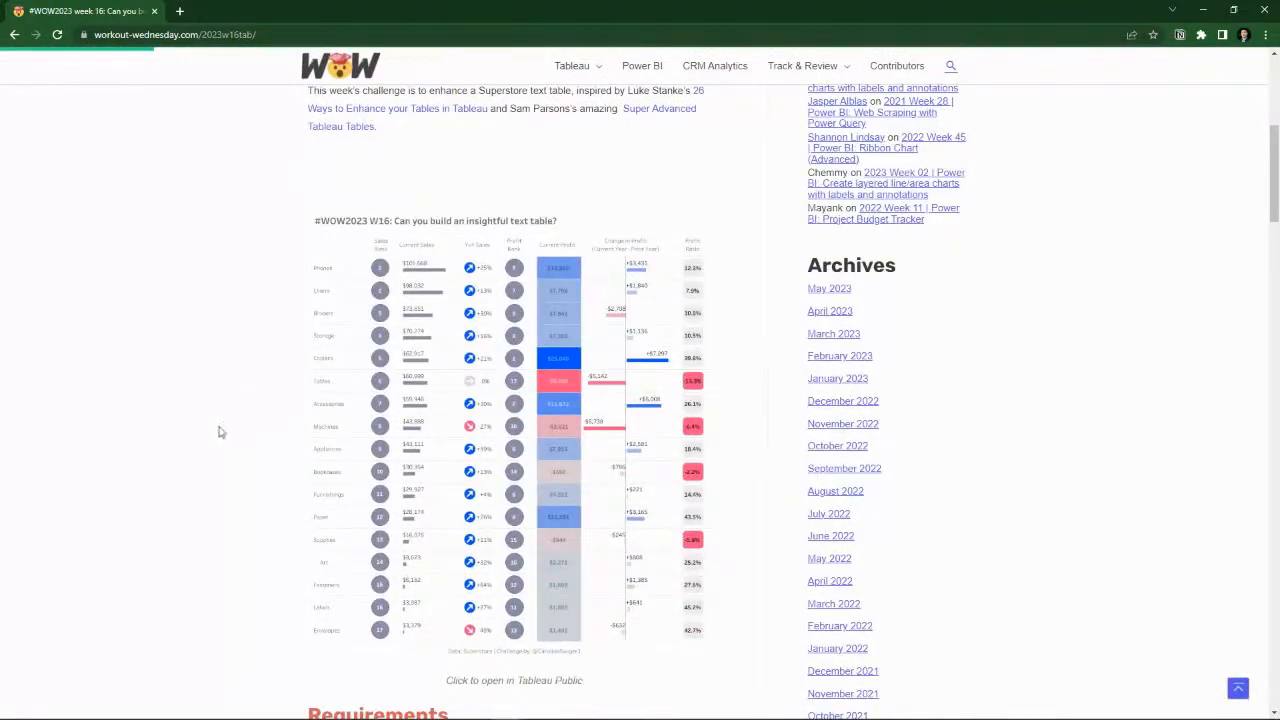
{"action": "scroll", "coordinate": [207, 419], "scroll_direction": "down", "scroll_amount": 1}
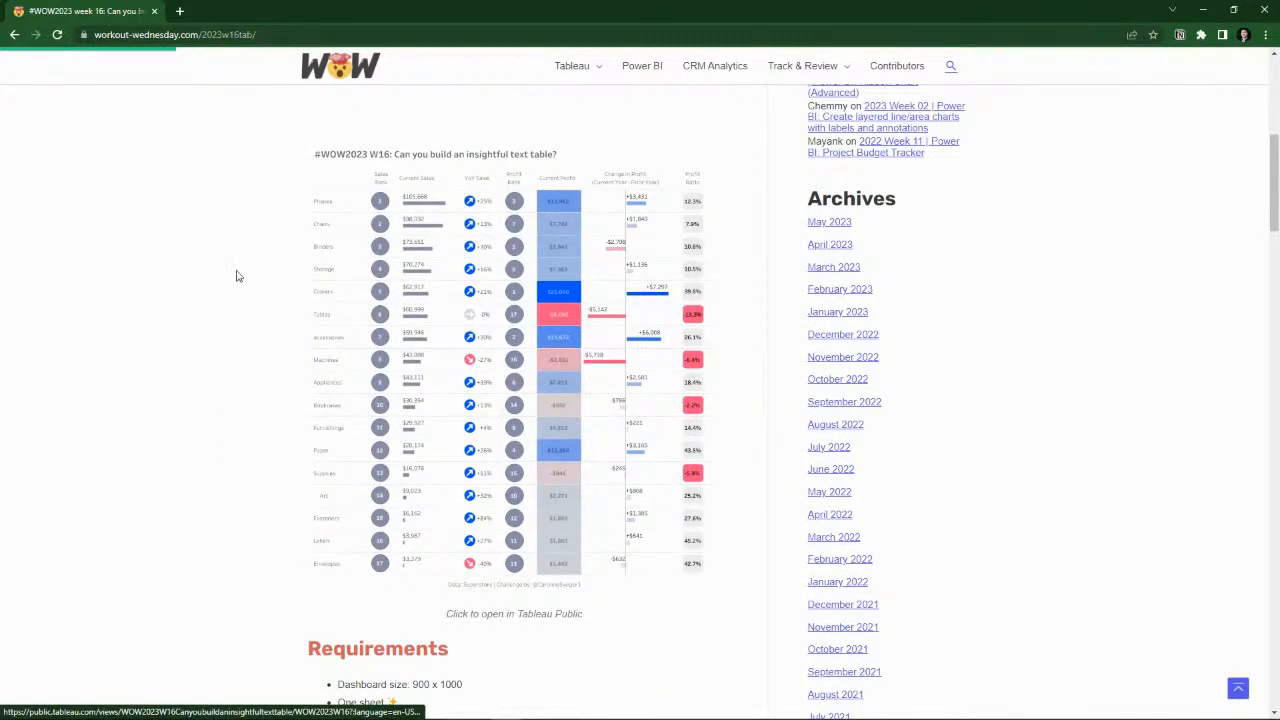
{"action": "scroll", "coordinate": [241, 273], "scroll_direction": "down", "scroll_amount": 1}
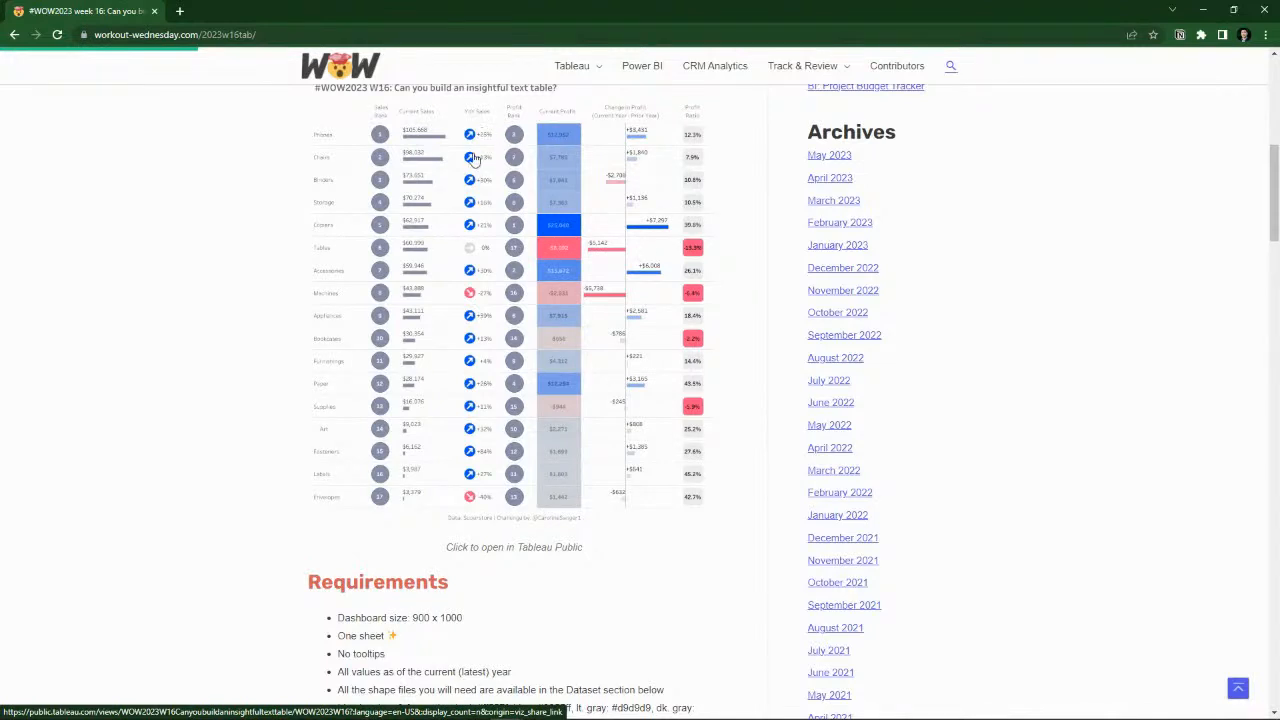
{"action": "scroll", "coordinate": [337, 226], "scroll_direction": "up", "scroll_amount": 2}
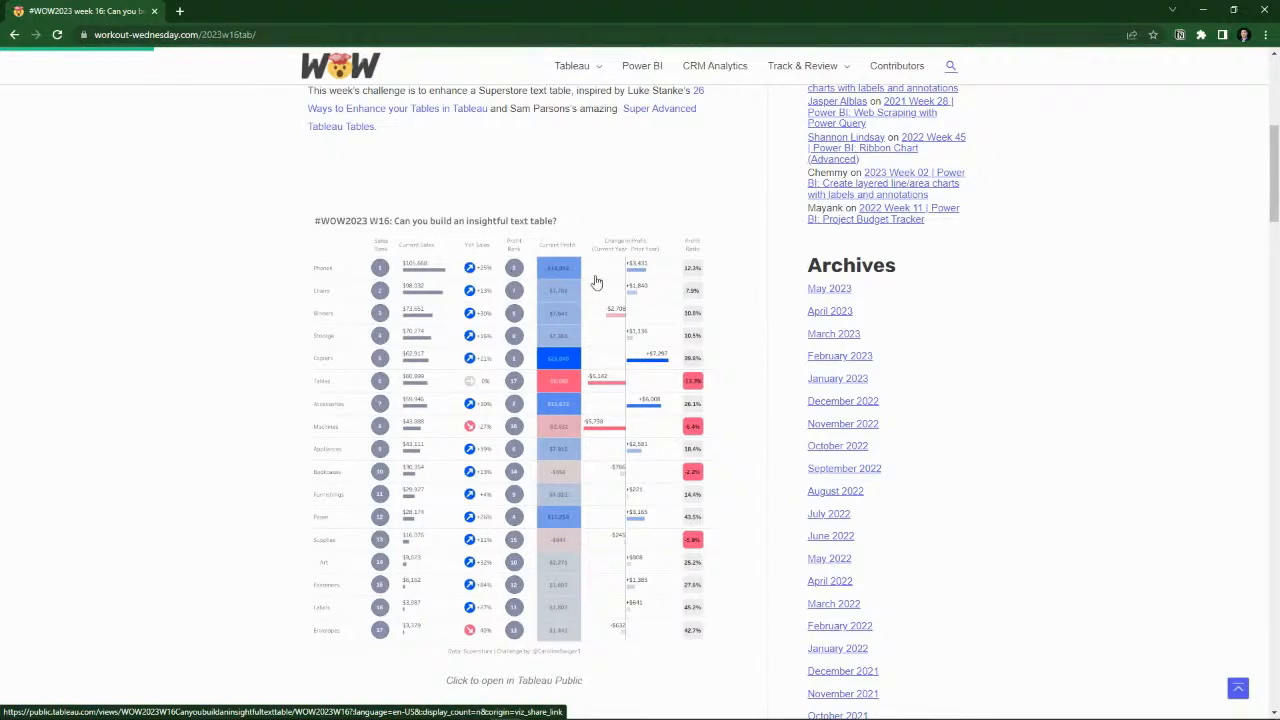
{"action": "scroll", "coordinate": [655, 272], "scroll_direction": "down", "scroll_amount": 1}
{"action": "scroll", "coordinate": [655, 272], "scroll_direction": "down", "scroll_amount": 2}
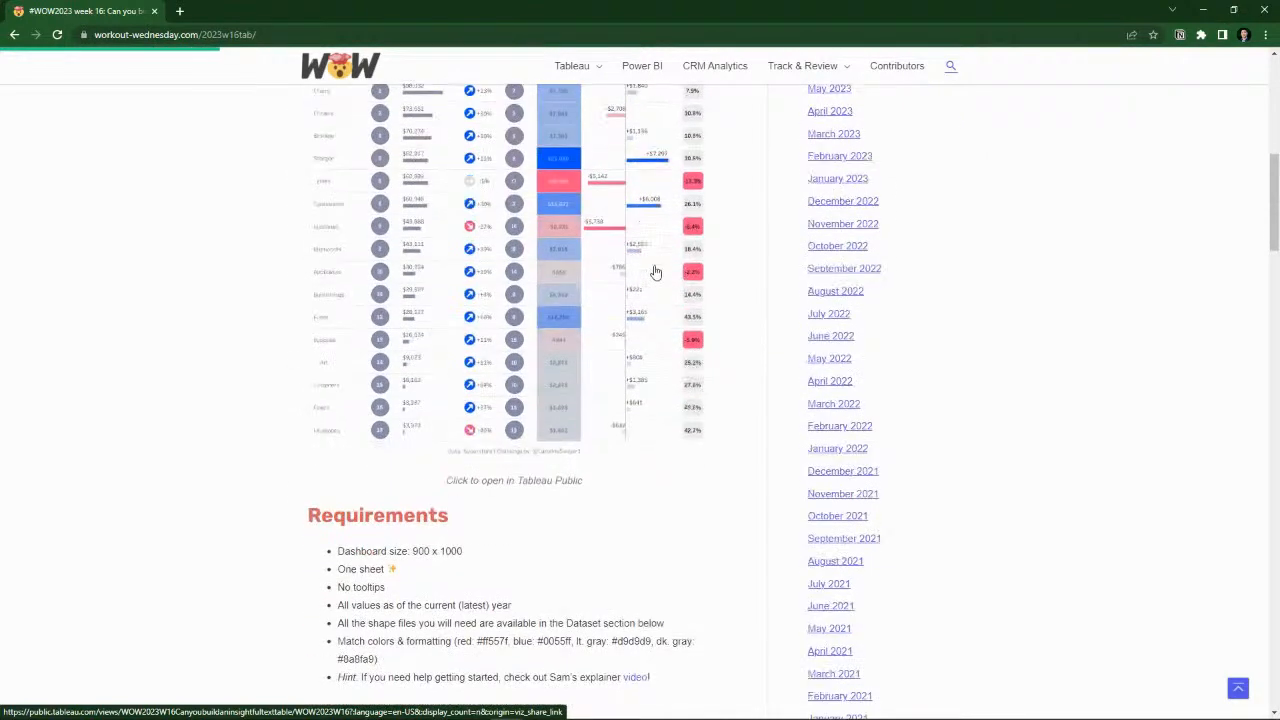
{"action": "scroll", "coordinate": [655, 272], "scroll_direction": "up", "scroll_amount": 2}
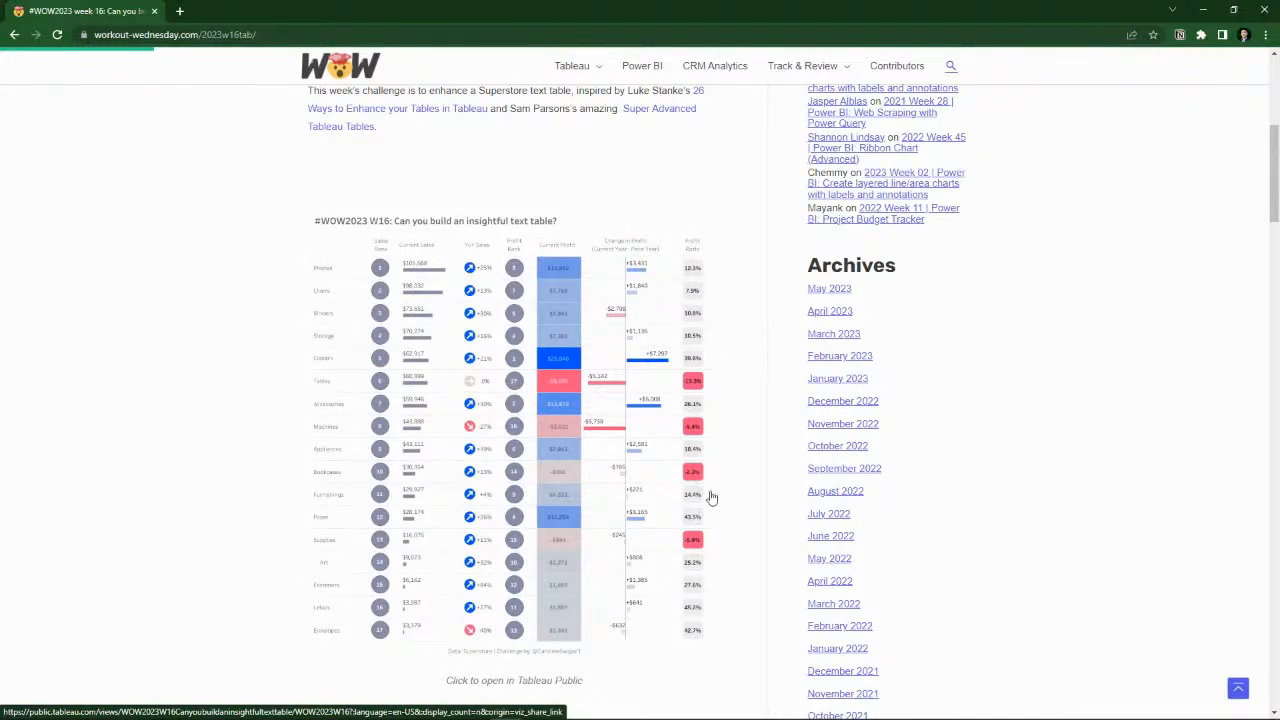
{"action": "scroll", "coordinate": [698, 471], "scroll_direction": "down", "scroll_amount": 7}
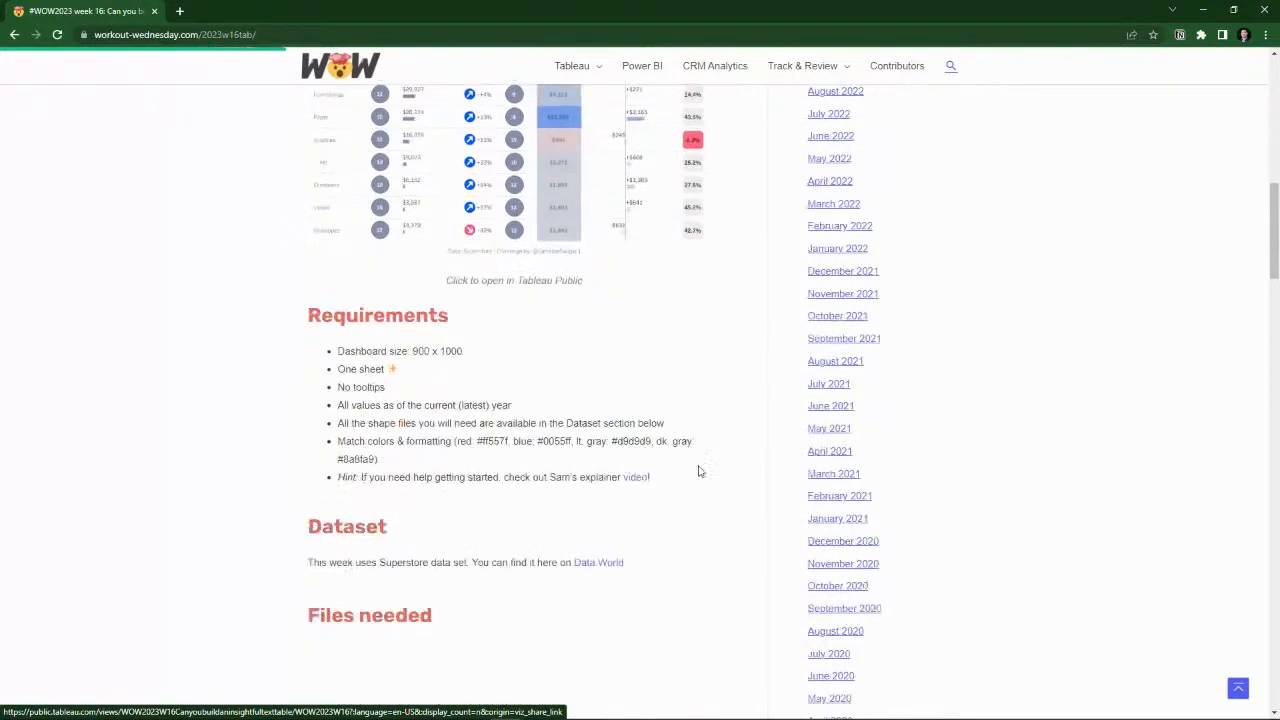
{"action": "scroll", "coordinate": [640, 474], "scroll_direction": "down", "scroll_amount": 7}
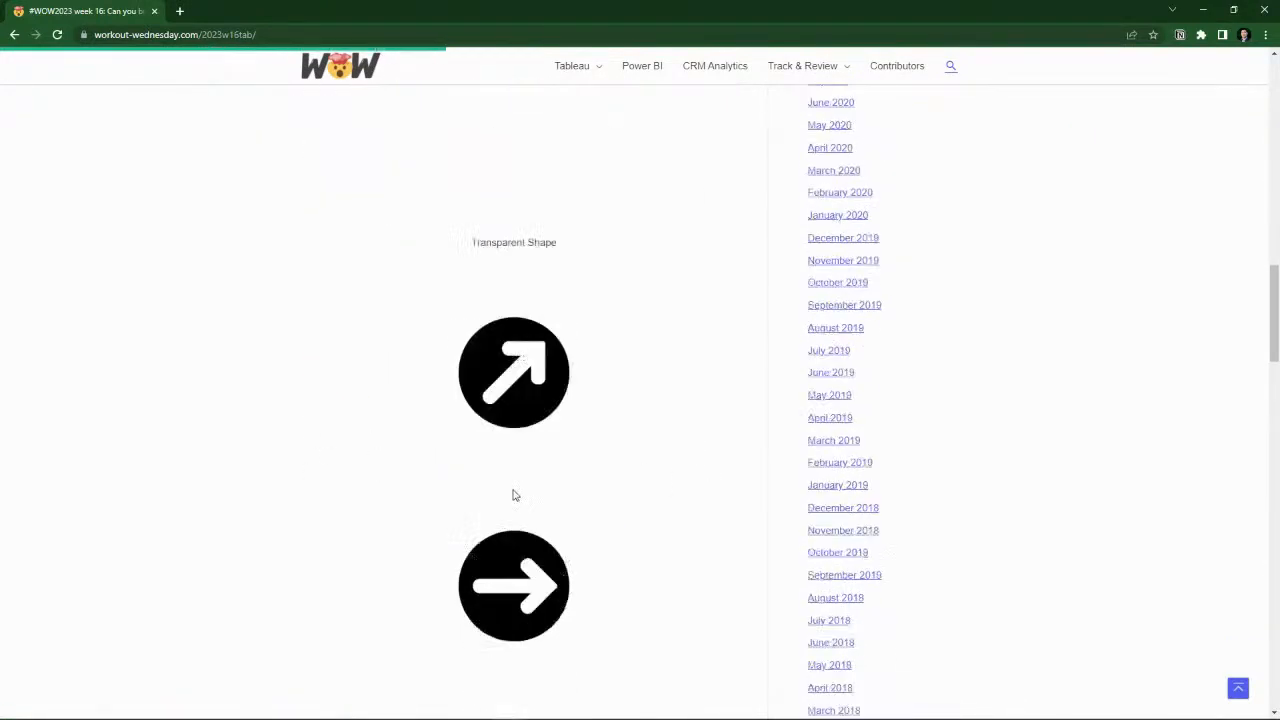
{"action": "scroll", "coordinate": [550, 589], "scroll_direction": "down", "scroll_amount": 3}
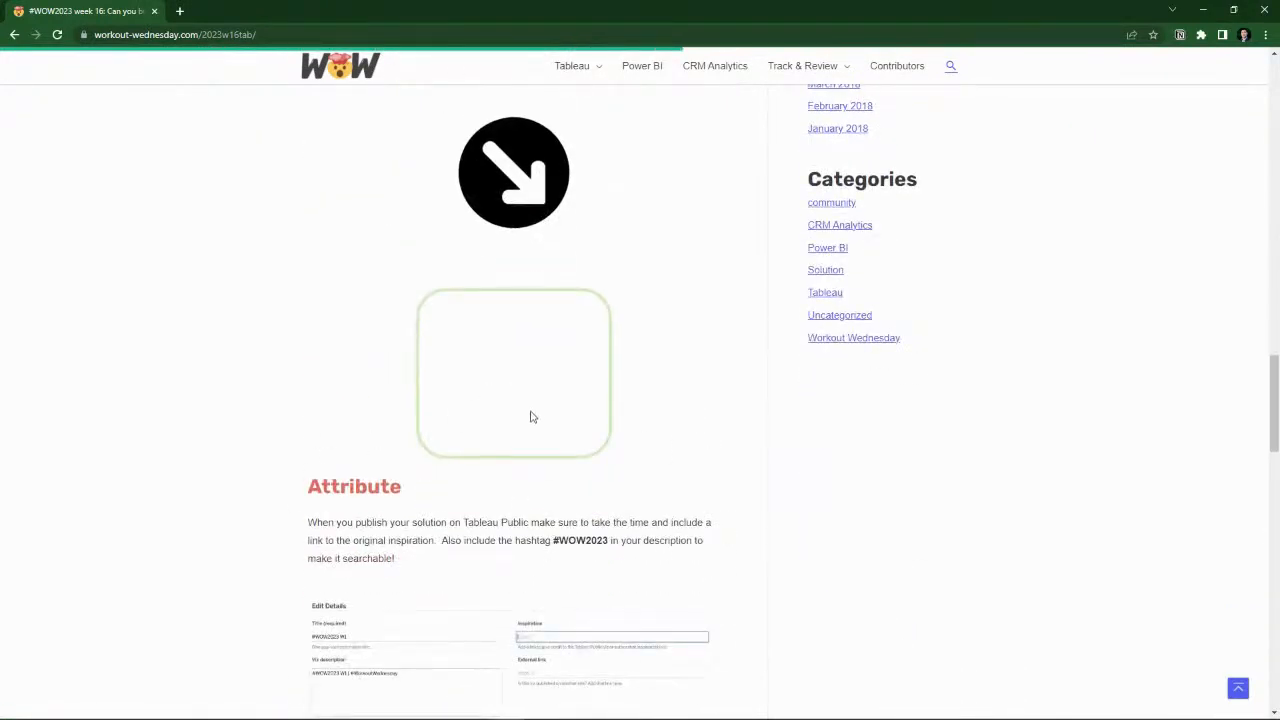
{"action": "scroll", "coordinate": [530, 417], "scroll_direction": "up", "scroll_amount": 5}
{"action": "scroll", "coordinate": [530, 417], "scroll_direction": "up", "scroll_amount": 8}
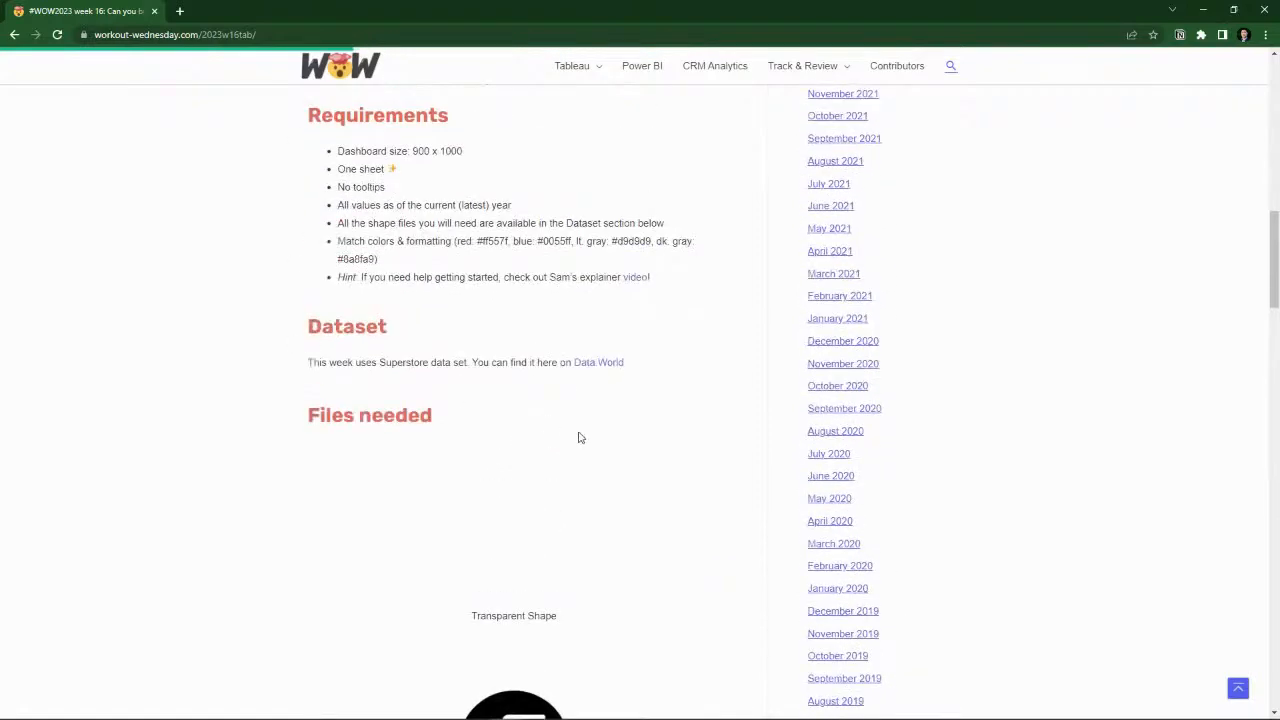
{"action": "scroll", "coordinate": [643, 449], "scroll_direction": "up", "scroll_amount": 5}
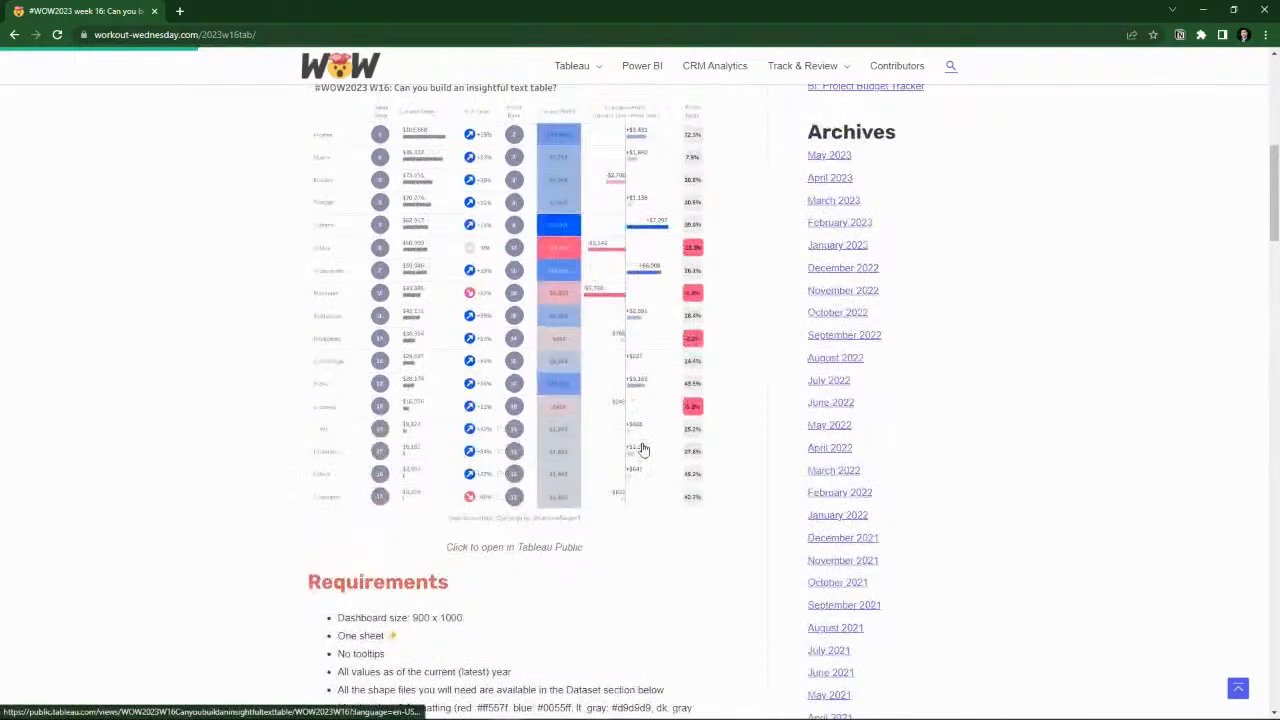
{"action": "scroll", "coordinate": [643, 449], "scroll_direction": "down", "scroll_amount": 3}
{"action": "scroll", "coordinate": [643, 449], "scroll_direction": "up", "scroll_amount": 1}
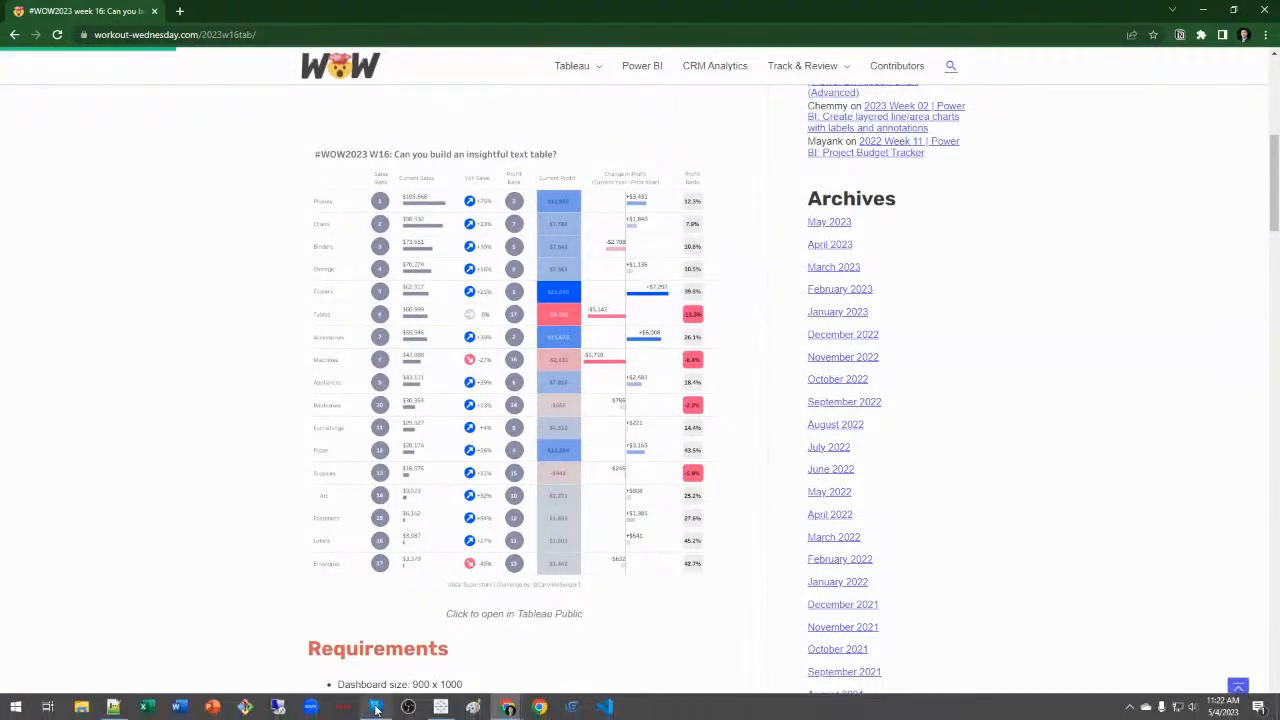
Switch to Tableau and connect to the saved Sample - Superstore data source.
{"action": "left_click", "coordinate": [440, 707]}
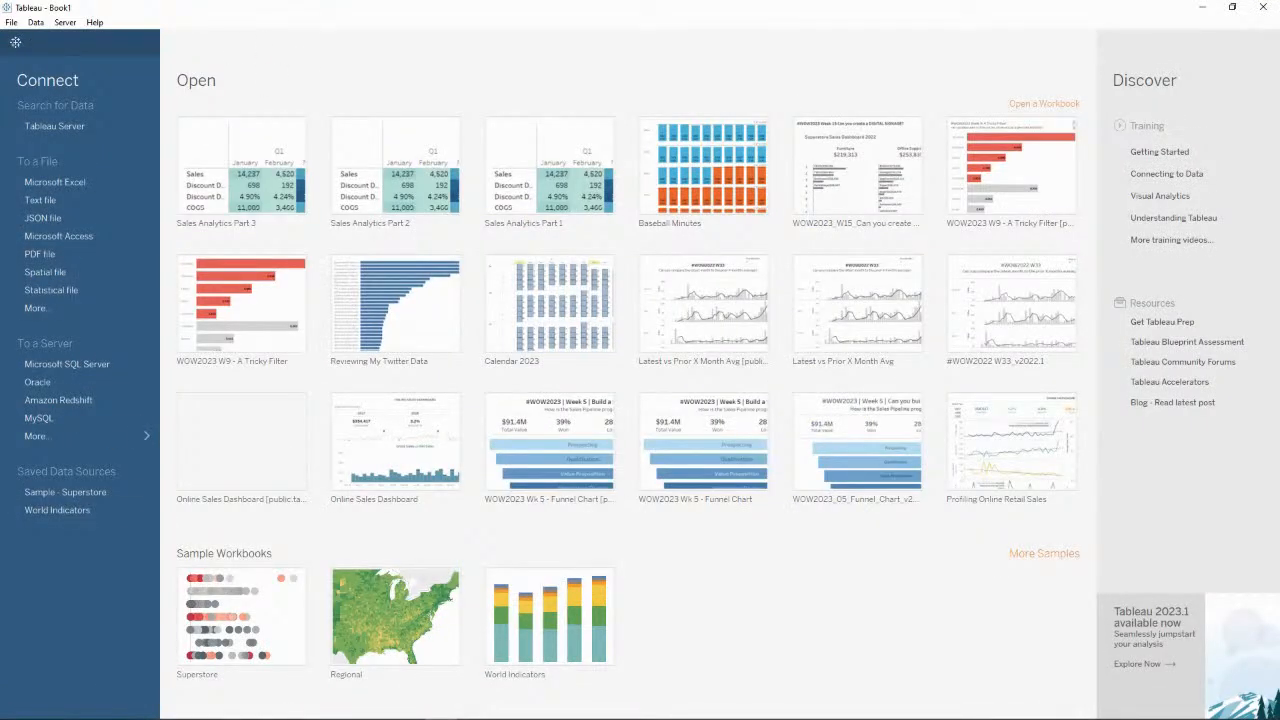
{"action": "left_click", "coordinate": [65, 488]}
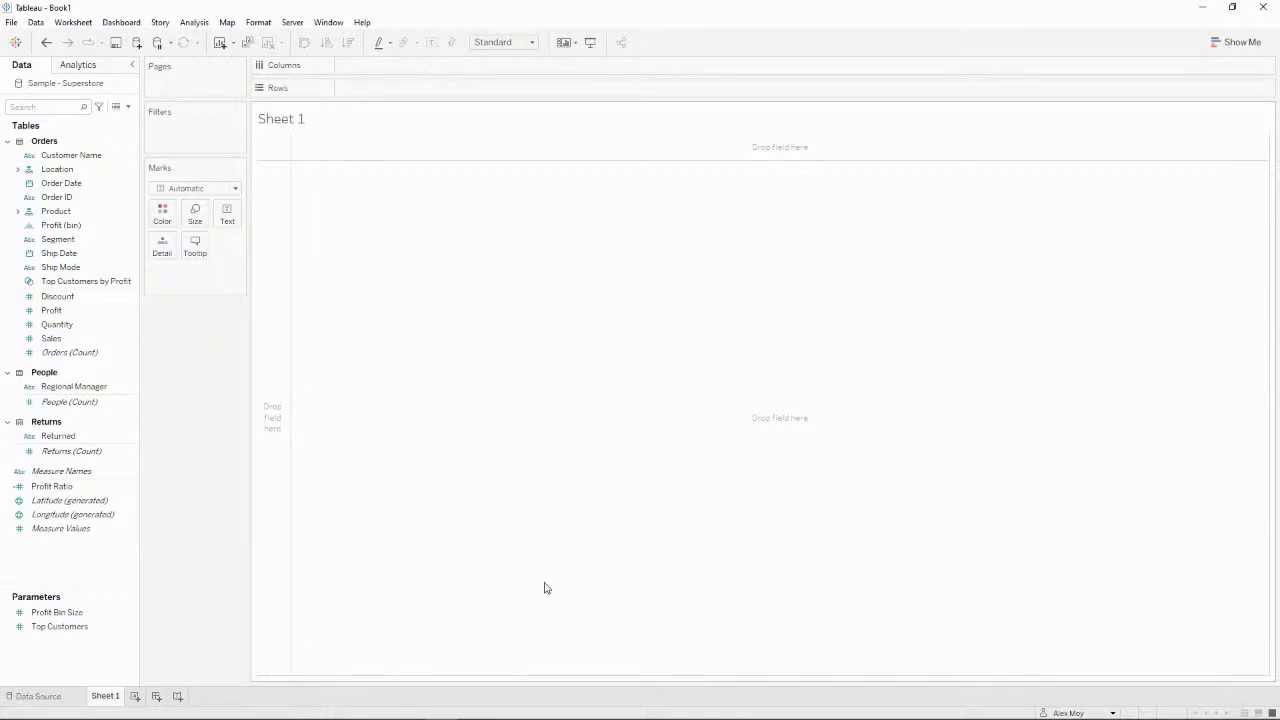
{"action": "key", "text": "alt+Tab"}
{"action": "key", "text": "alt+Tab"}
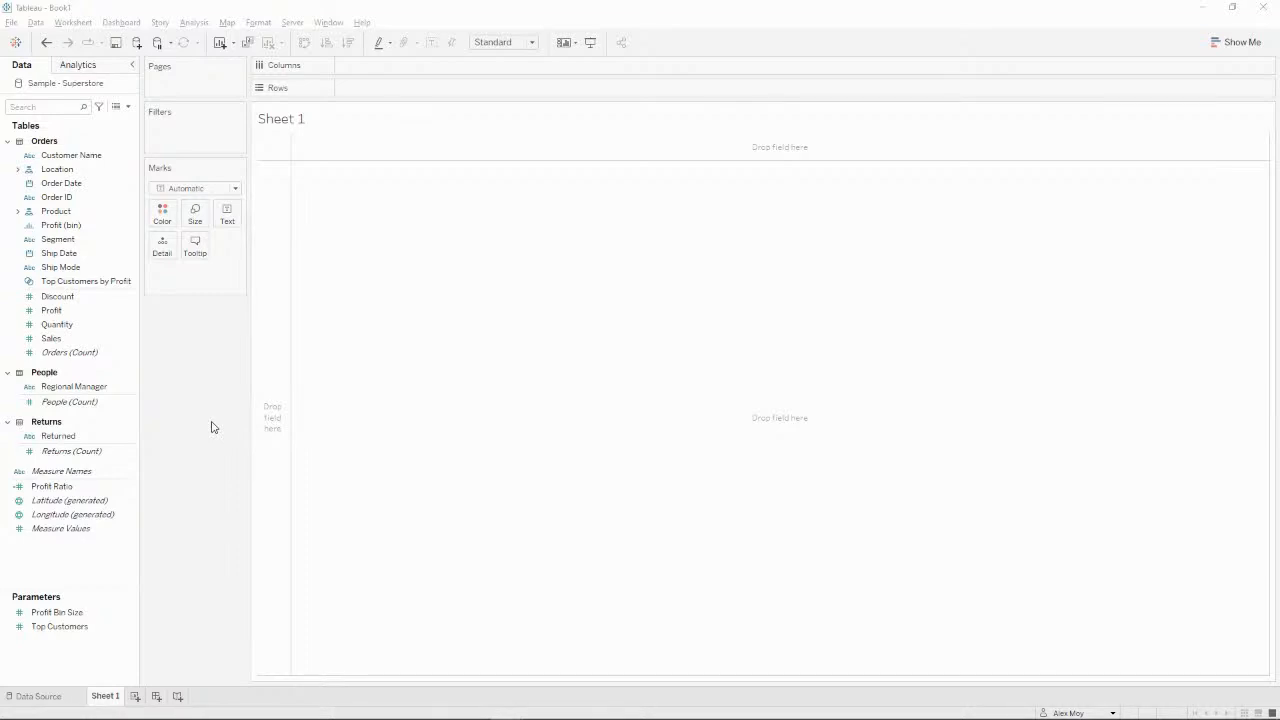
{"action": "left_click", "coordinate": [115, 563]}
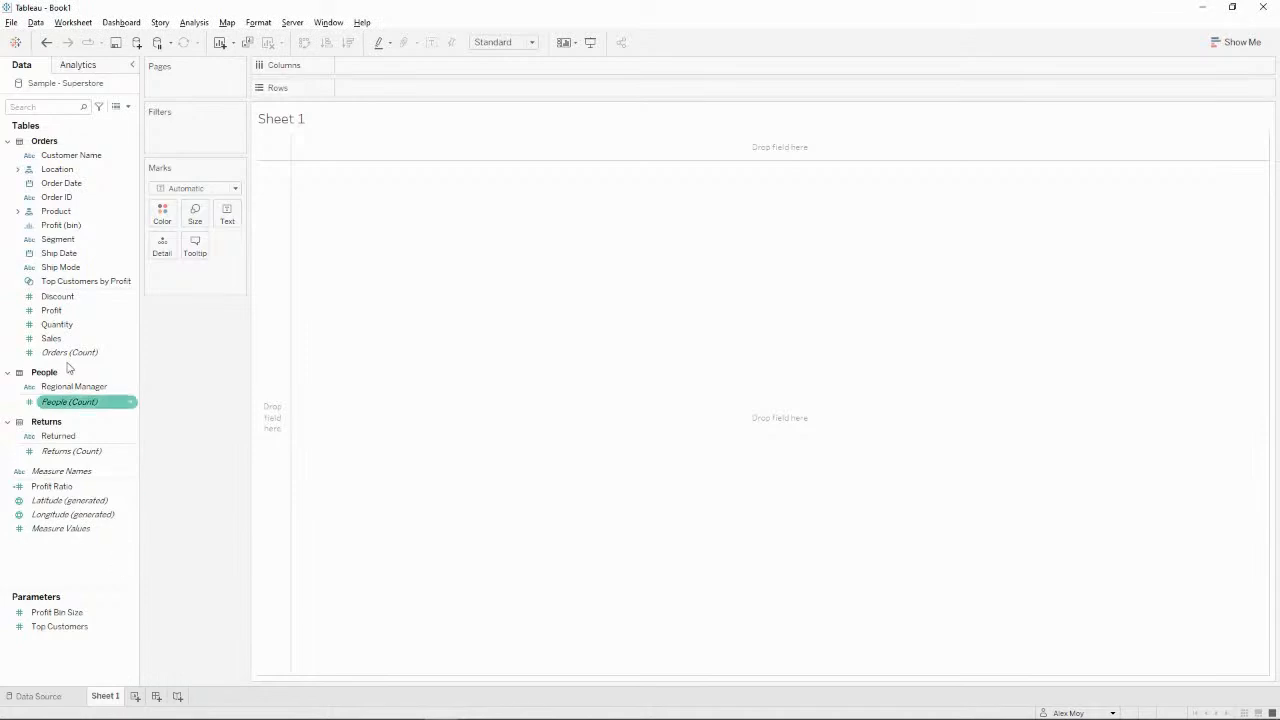
Add Sub-Category from the Product hierarchy to the rows and set the view to Fit Height.
{"action": "left_click", "coordinate": [18, 211]}
{"action": "left_click_drag", "start_coordinate": [73, 233], "coordinate": [556, 90]}
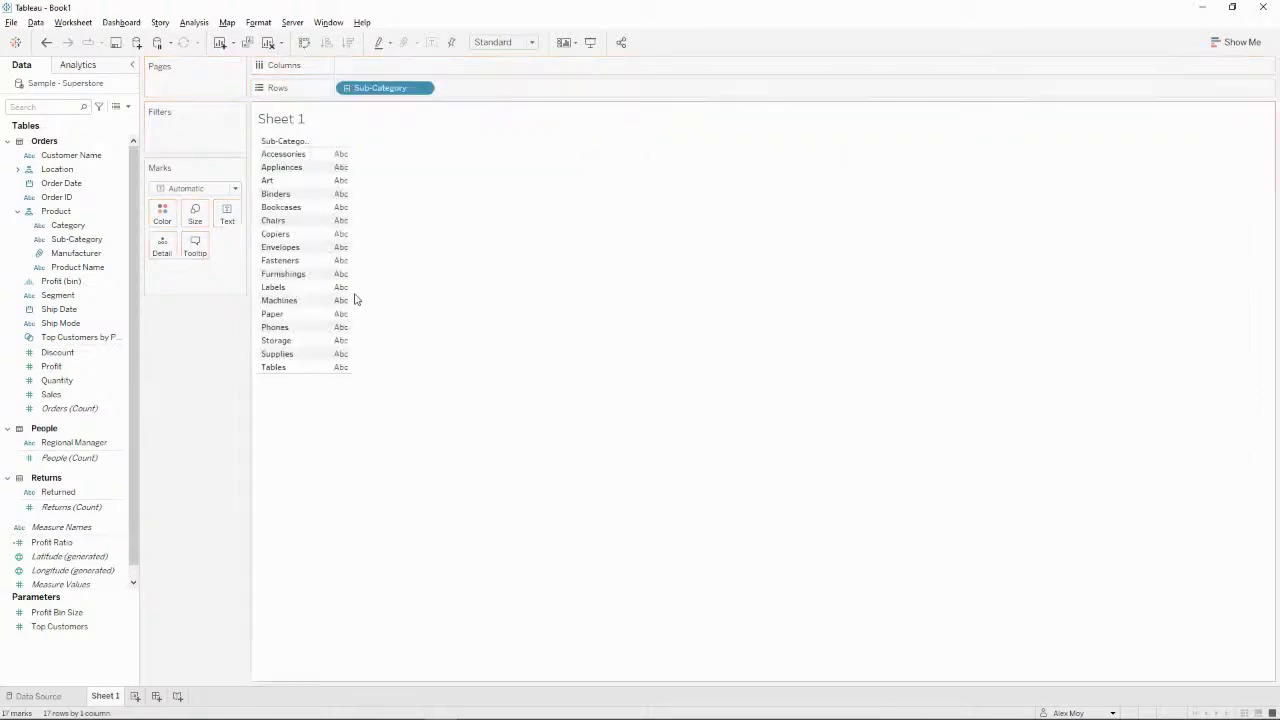
{"action": "left_click", "coordinate": [525, 42]}
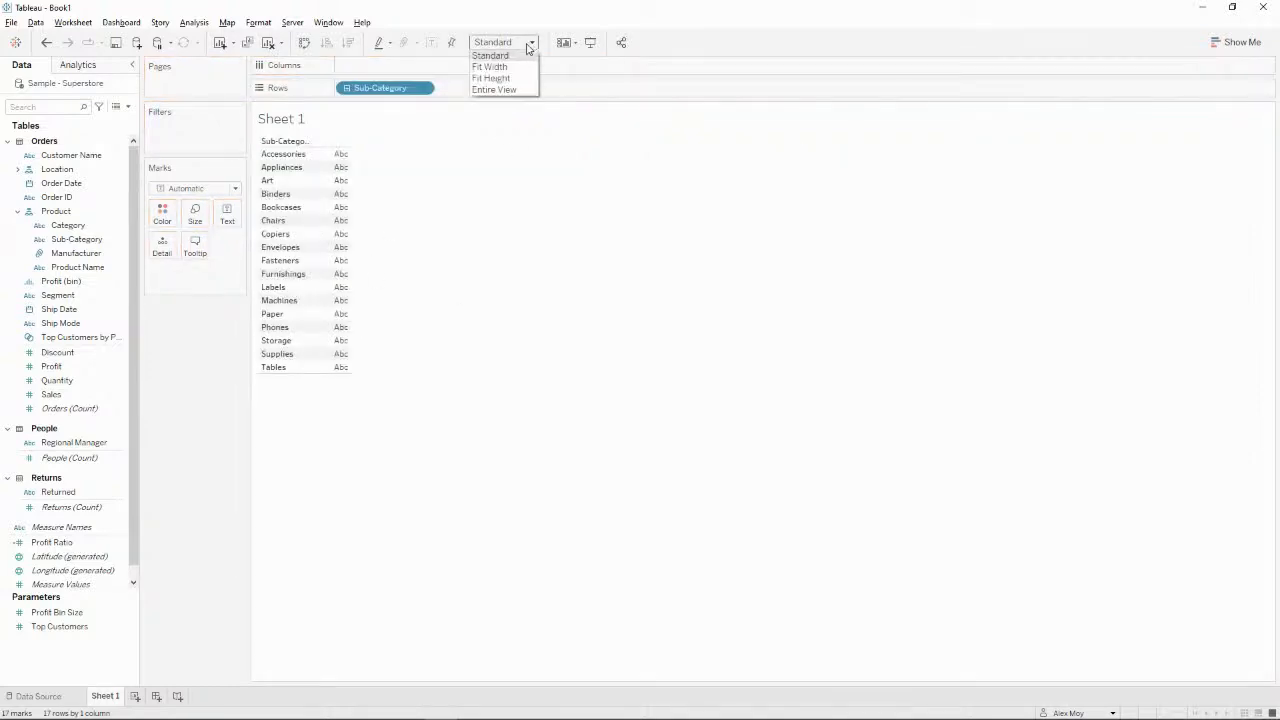
{"action": "left_click", "coordinate": [514, 79]}
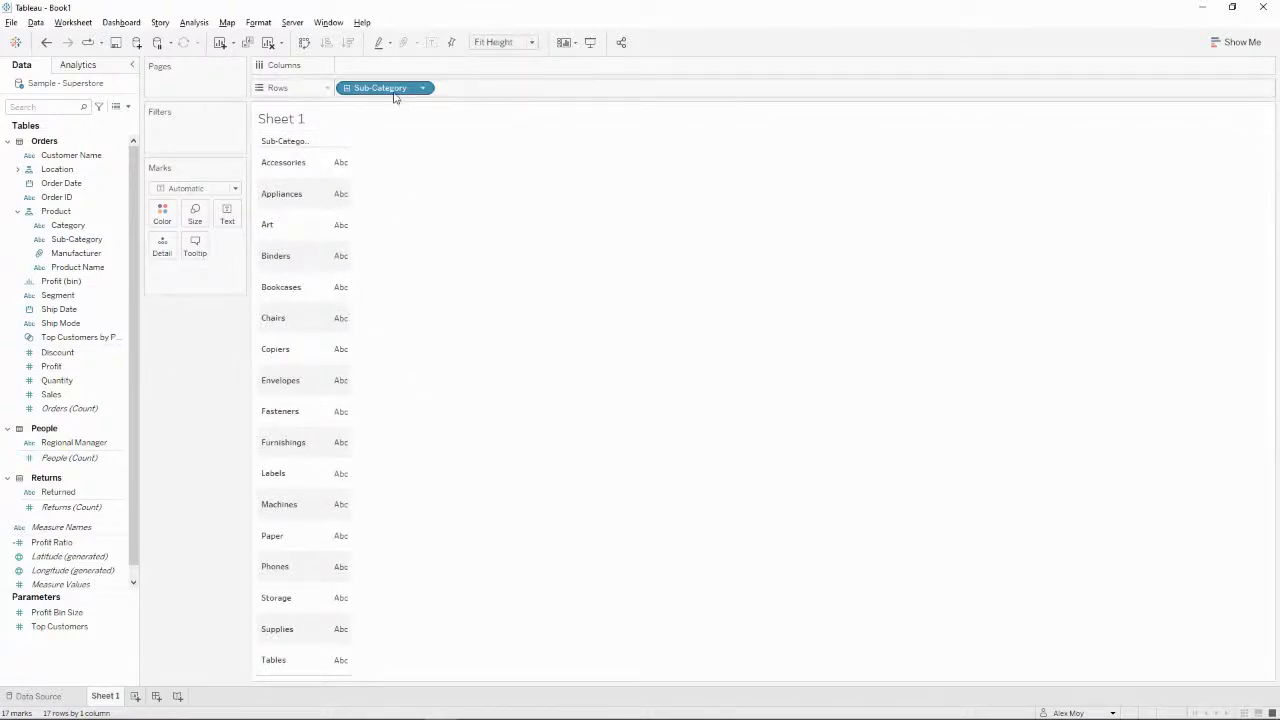
Create a calculated field and name it Current Sales.
{"action": "left_click", "coordinate": [127, 106]}
{"action": "left_click", "coordinate": [102, 121]}
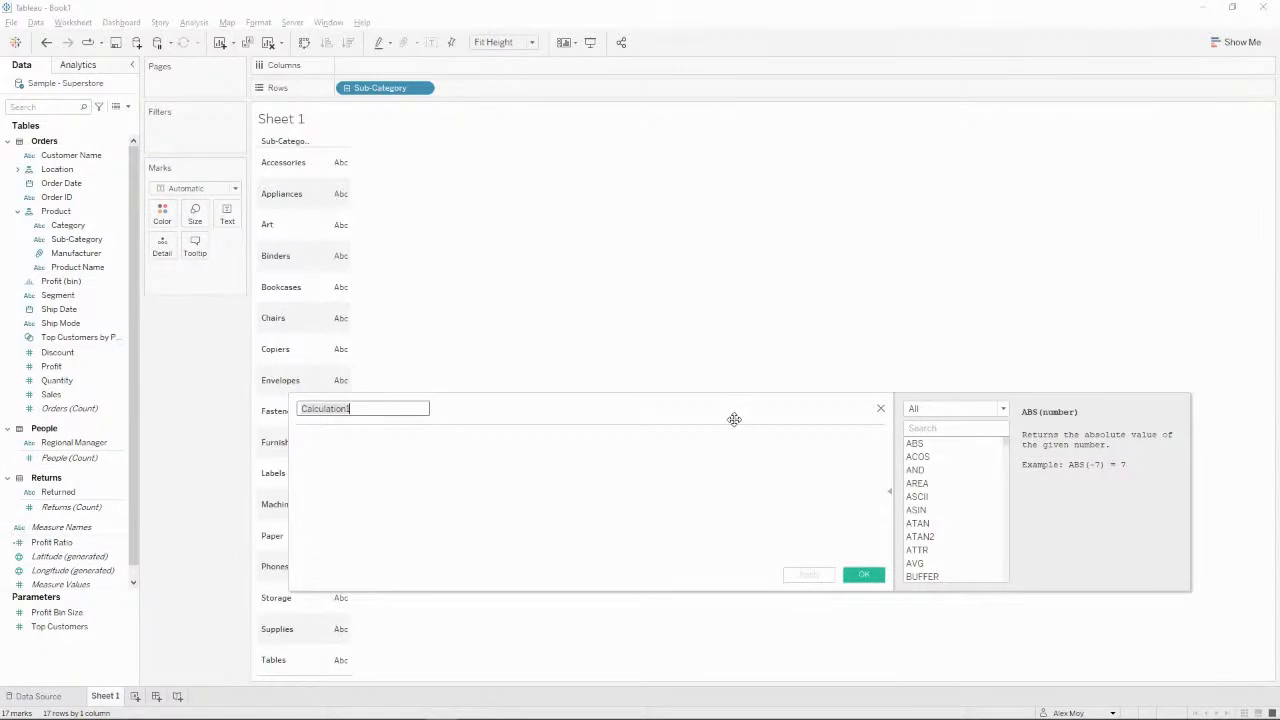
{"action": "type", "text": "Current Sales"}
{"action": "key", "text": "Tab"}
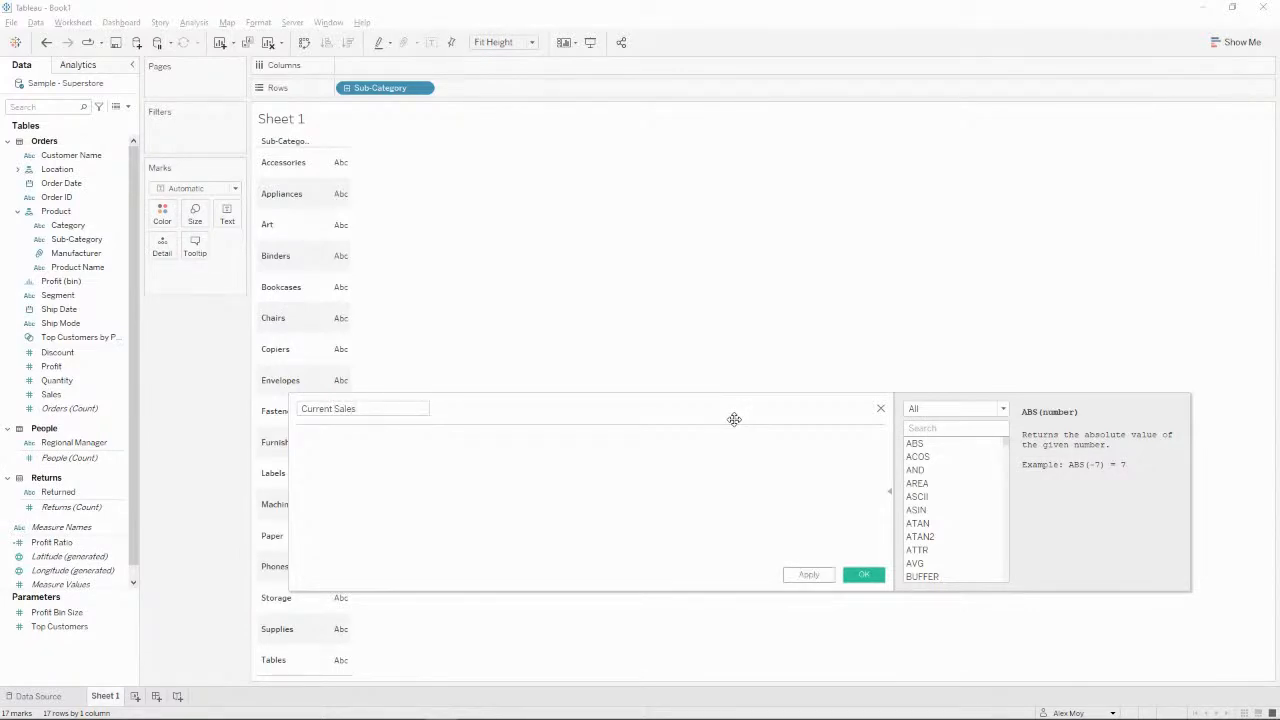
Enter the formula if year([Order Date]) = {max(year([Order Date]))} then [Sales] else 0 END and save the calculated field.
{"action": "type", "text": "if year(or"}
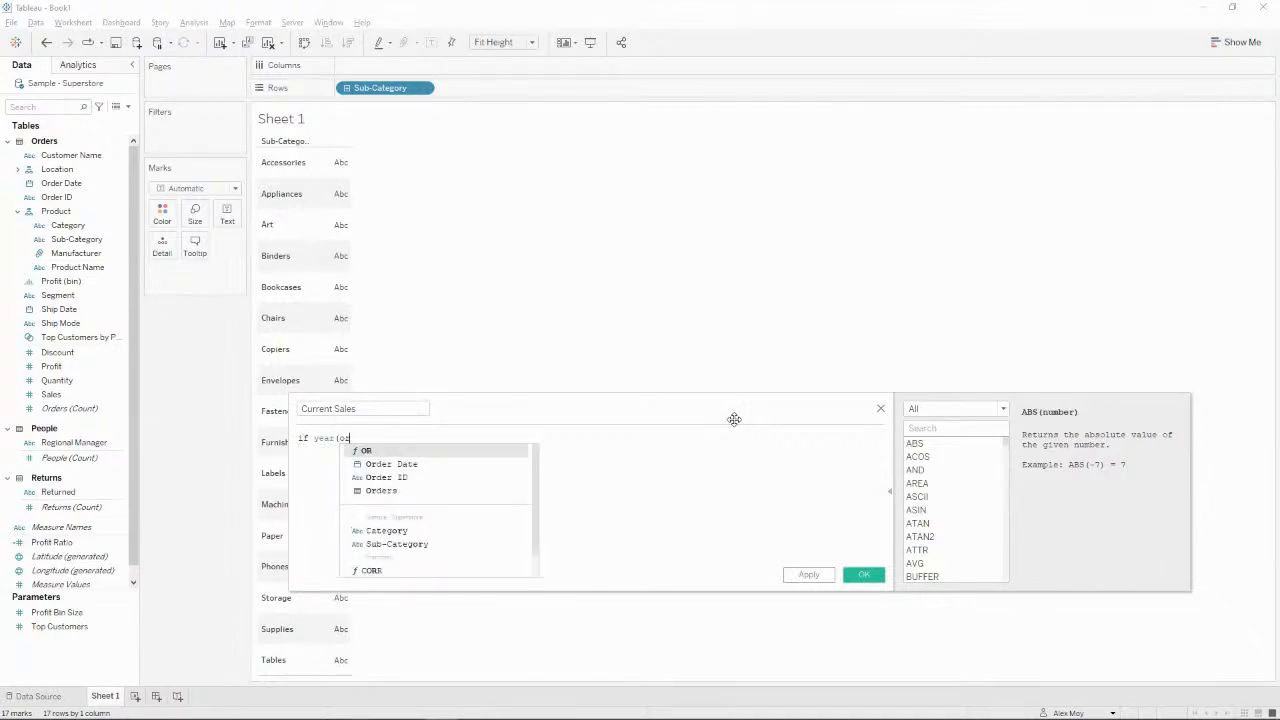
{"action": "key", "text": "Down"}
{"action": "key", "text": "Return"}
{"action": "type", "text": ") "}
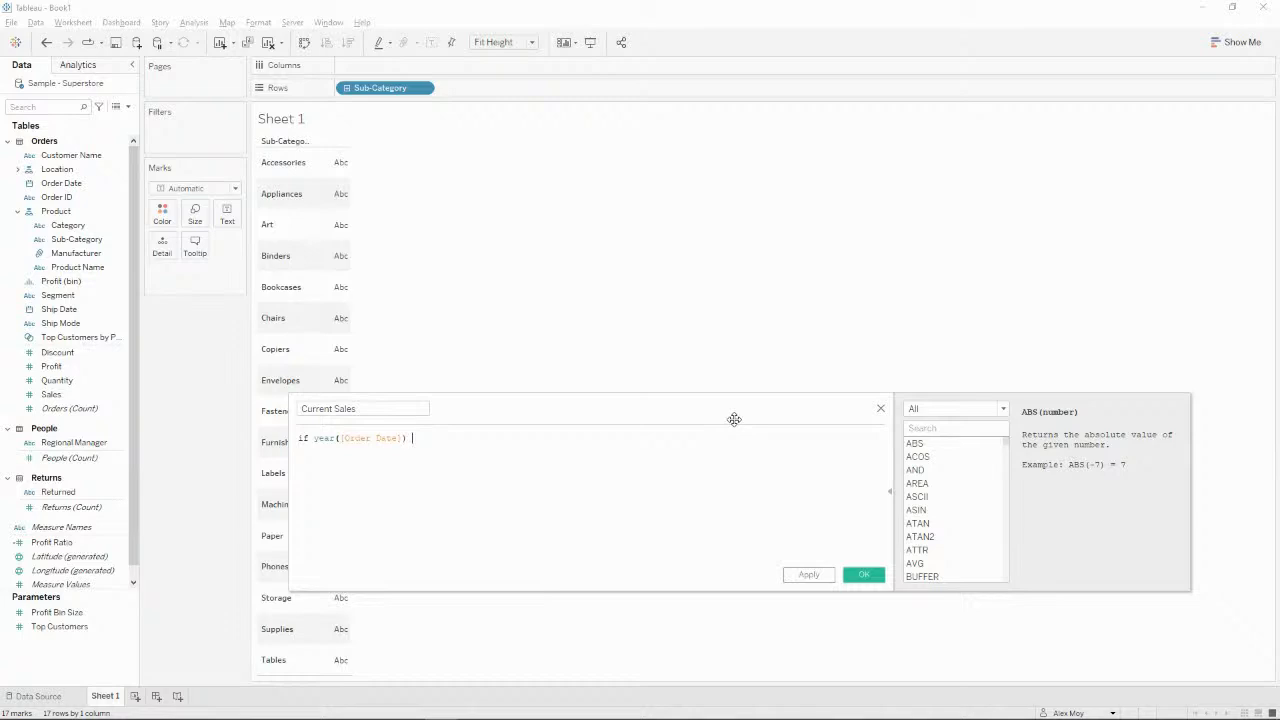
{"action": "type", "text": "= (max(year(orde"}
{"action": "key", "text": "Return"}
{"action": "type", "text": "))) then"}
{"action": "key", "text": "Return"}
{"action": "type", "text": "sl"}
{"action": "key", "text": "Return"}
{"action": "type", "text": "else 0 end"}
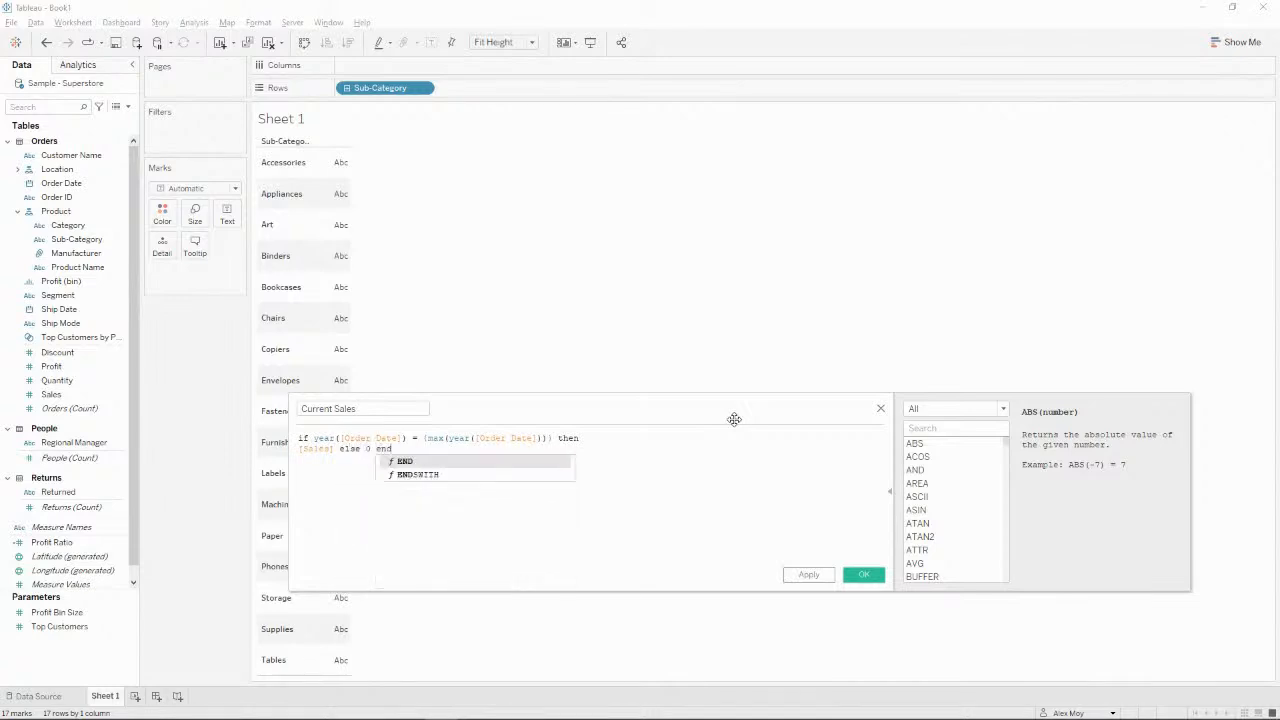
{"action": "key", "text": "Return"}
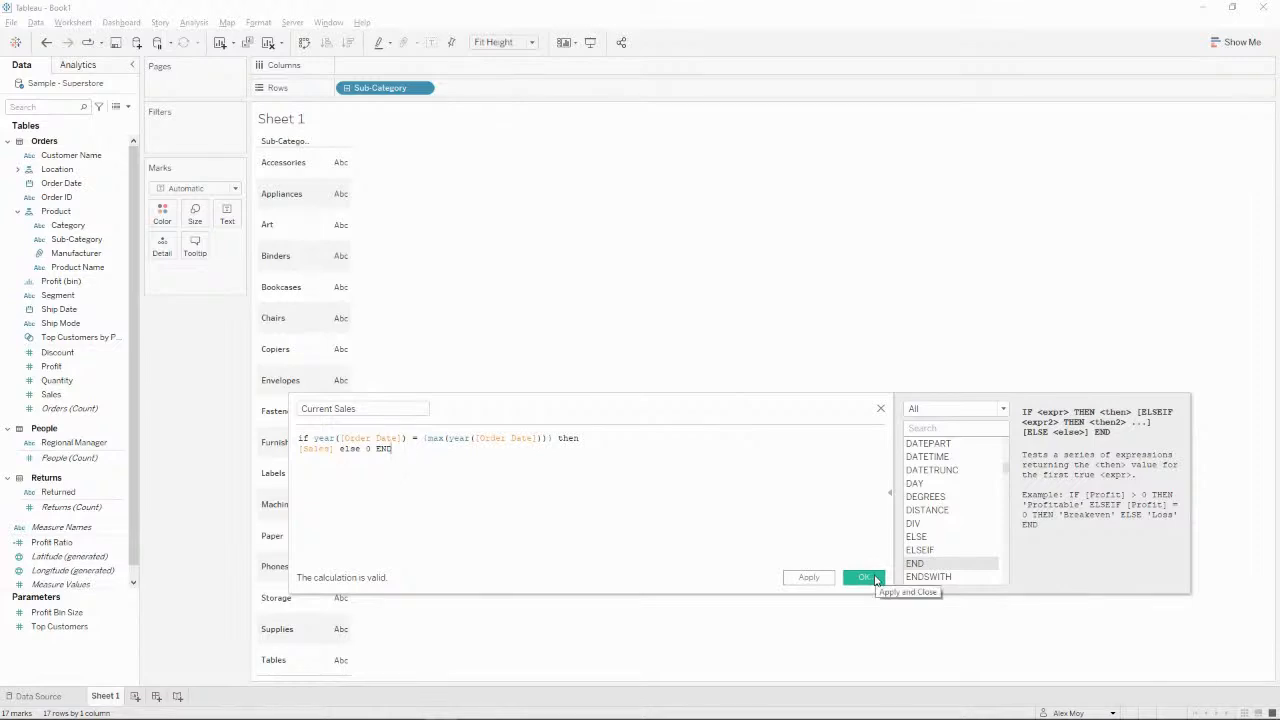
{"action": "left_click", "coordinate": [866, 578]}
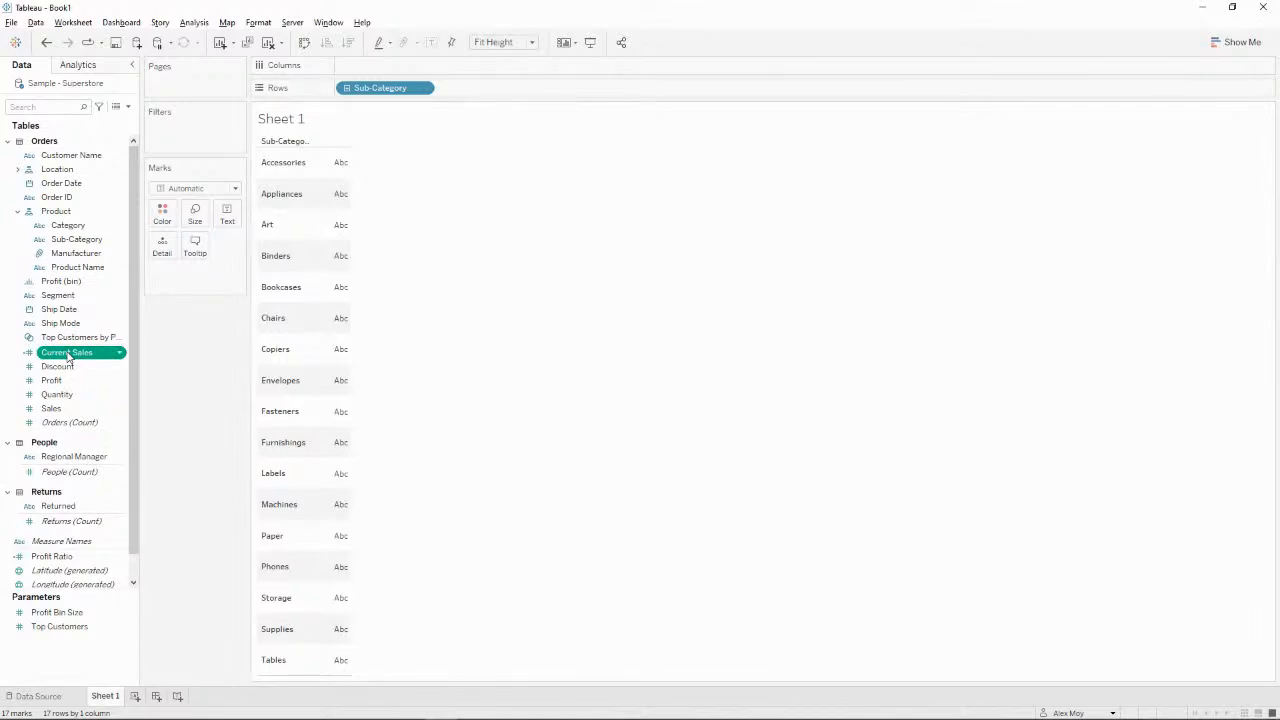
Add Current Sales to the columns and sort the sub-categories by it in descending order.
{"action": "left_click_drag", "start_coordinate": [537, 150], "coordinate": [528, 66]}
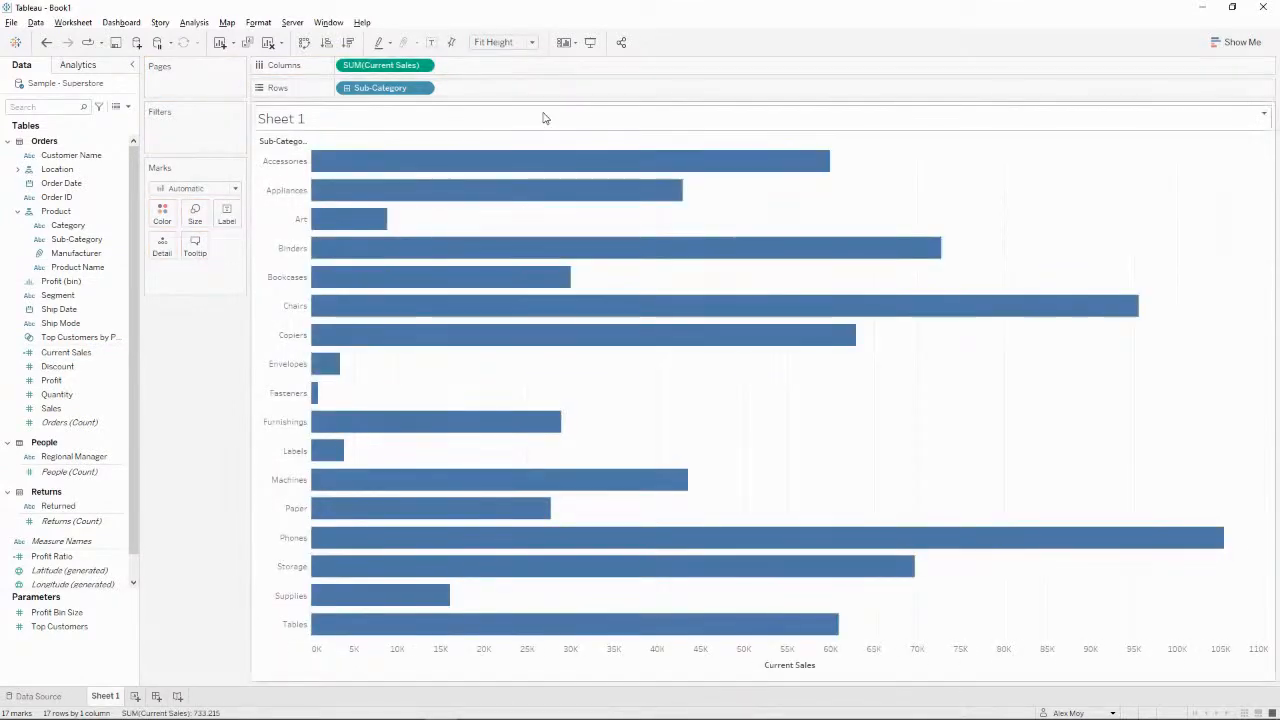
{"action": "left_click", "coordinate": [348, 42]}
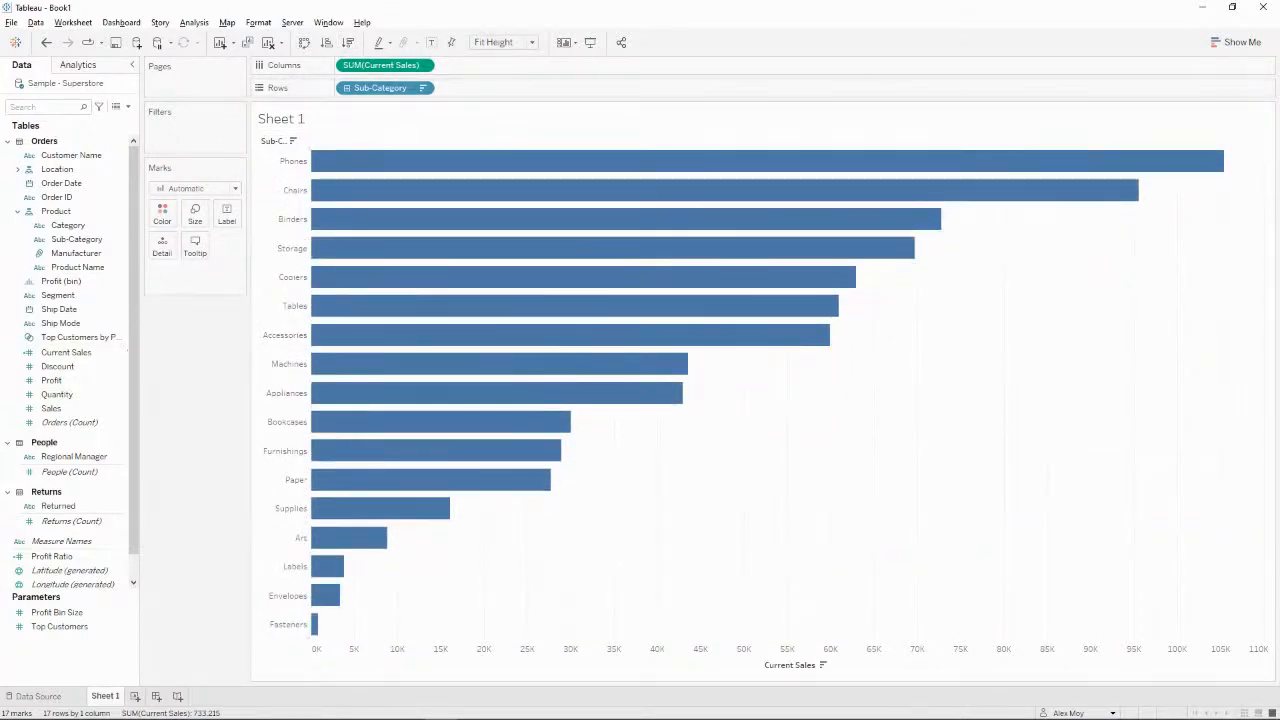
{"action": "left_click_drag", "start_coordinate": [0, 47], "coordinate": [653, 82]}
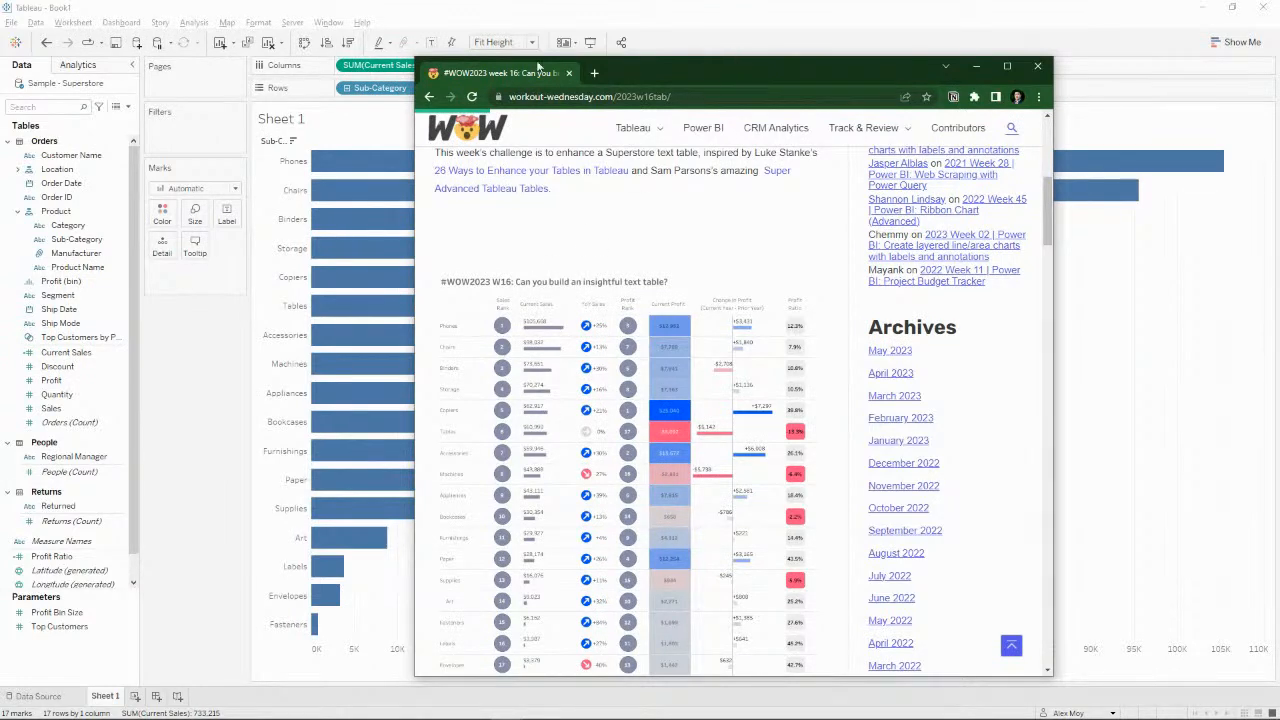
{"action": "left_click_drag", "start_coordinate": [734, 64], "coordinate": [0, 150]}
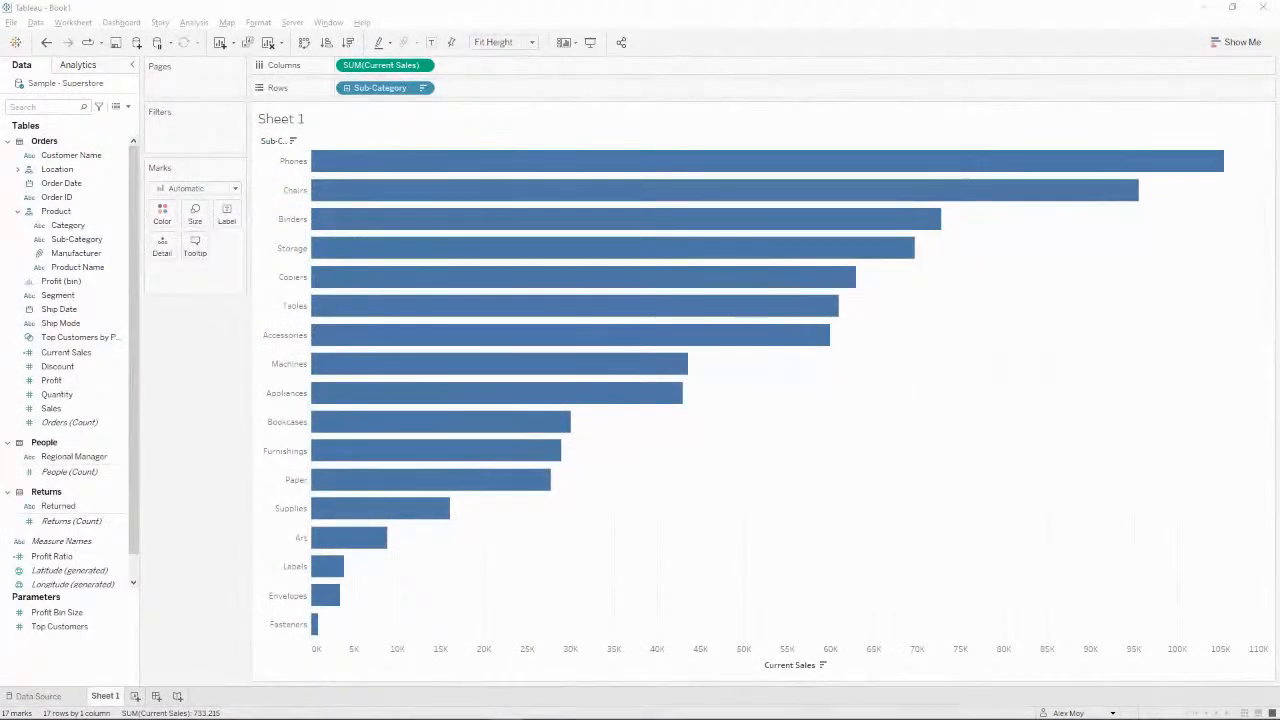
Add an ad hoc min(1) measure to the columns, place it before Current Sales, and open its mark settings.
{"action": "left_click", "coordinate": [548, 78]}
{"action": "double_click", "coordinate": [548, 78]}
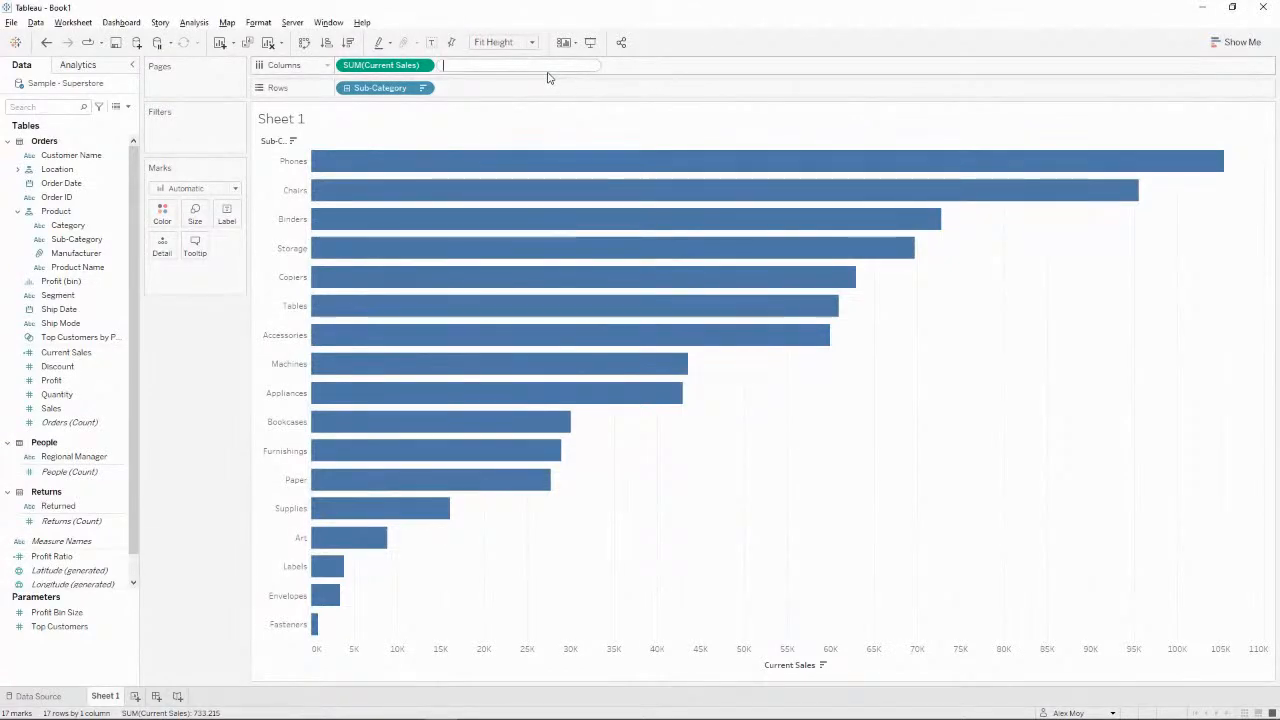
{"action": "type", "text": "min(1)"}
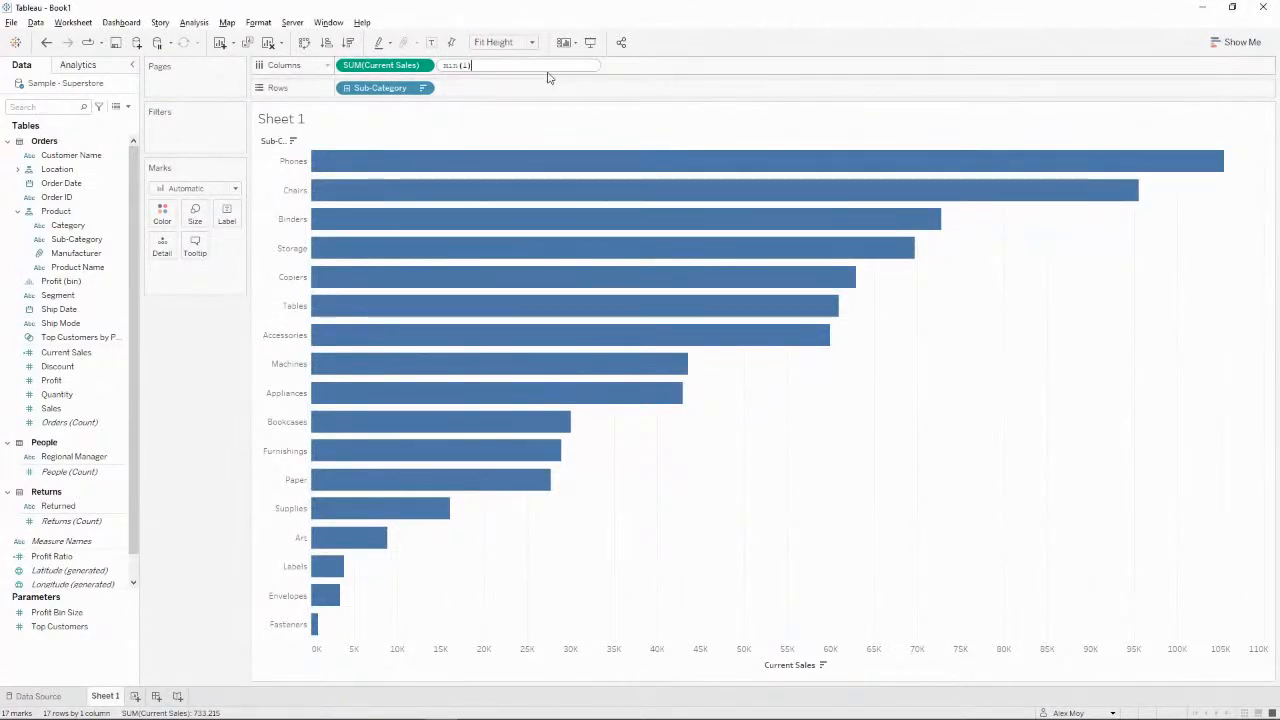
{"action": "key", "text": "Return"}
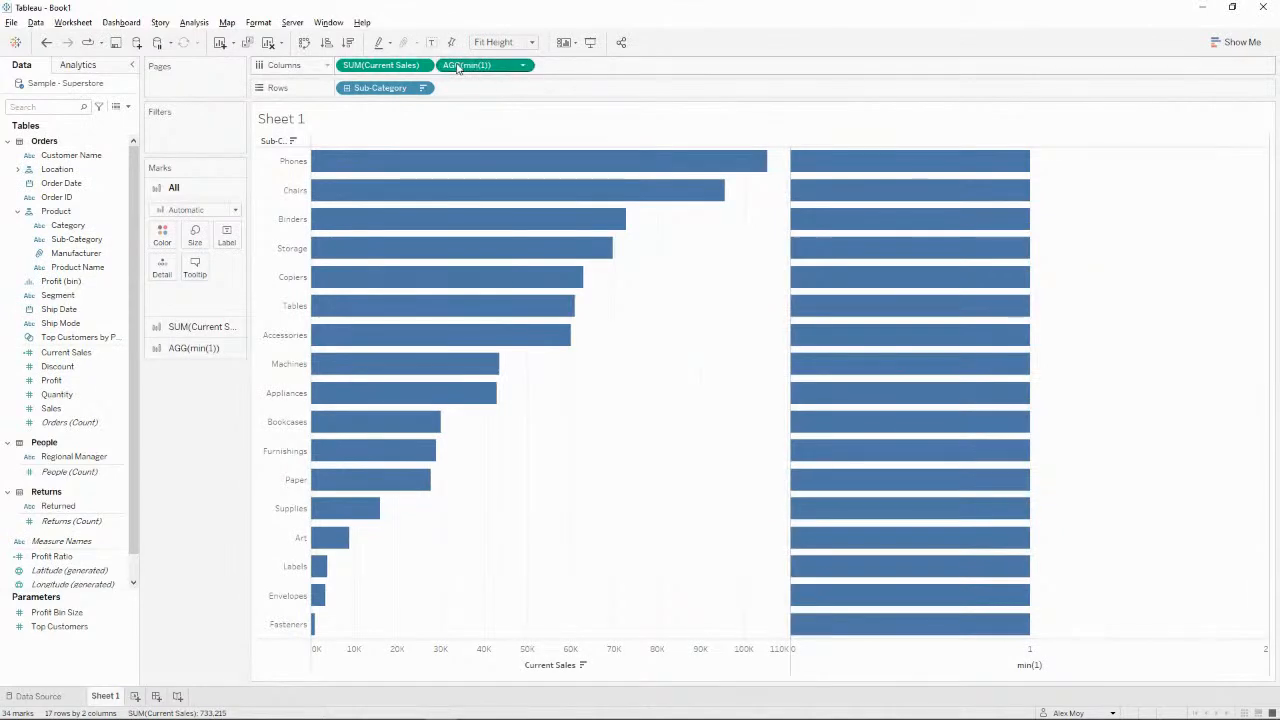
{"action": "left_click_drag", "start_coordinate": [485, 65], "coordinate": [333, 66]}
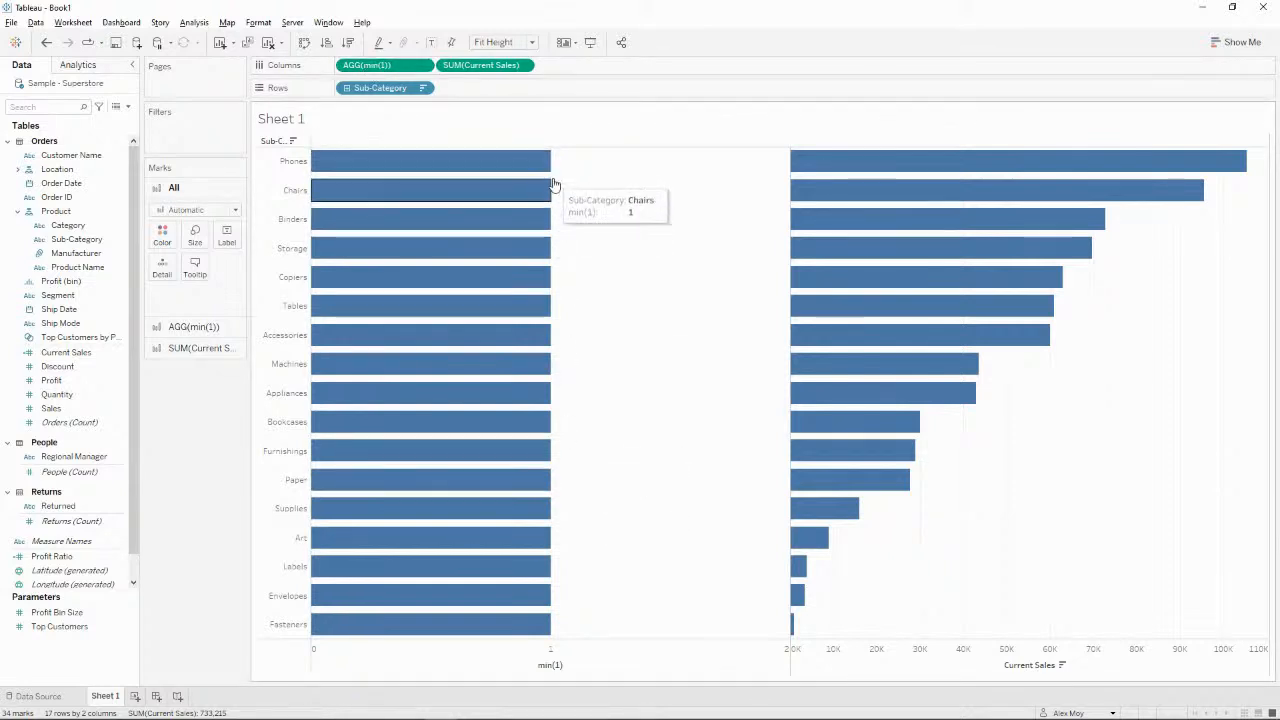
{"action": "left_click", "coordinate": [205, 327]}
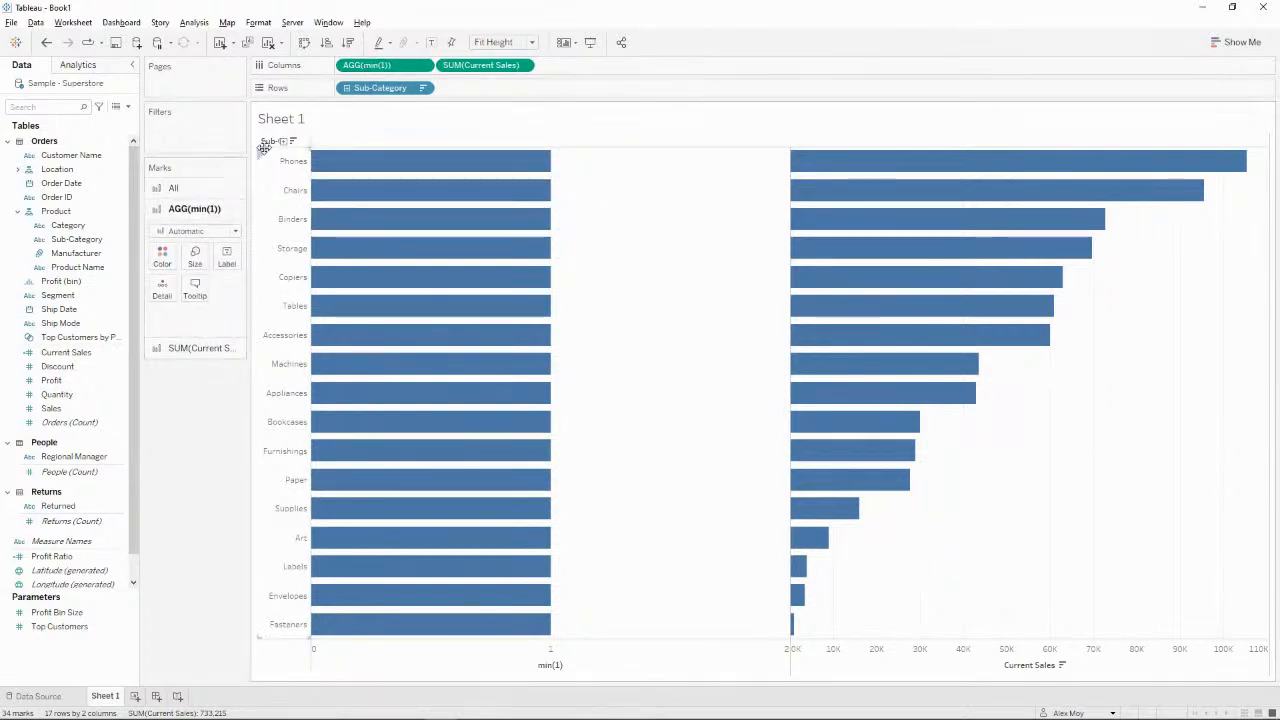
Change the min(1) marks to circles and enlarge them to almost fill the row height.
{"action": "left_click", "coordinate": [226, 231]}
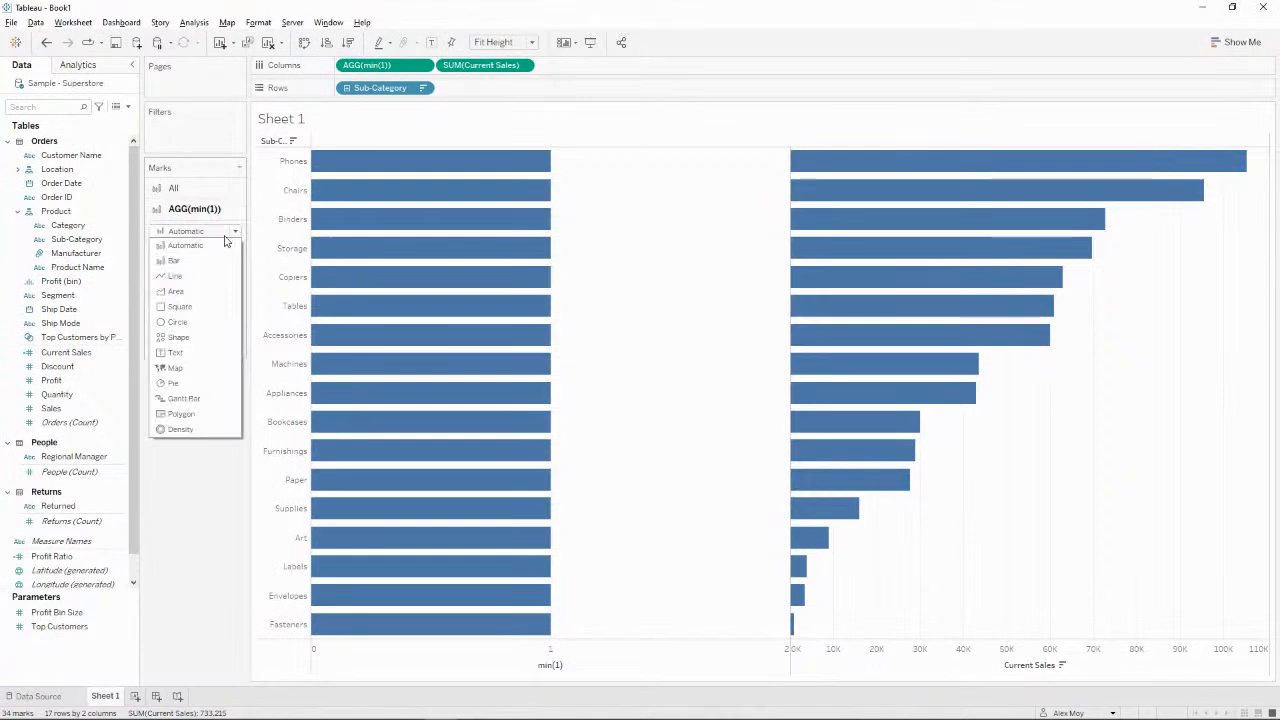
{"action": "left_click", "coordinate": [190, 323]}
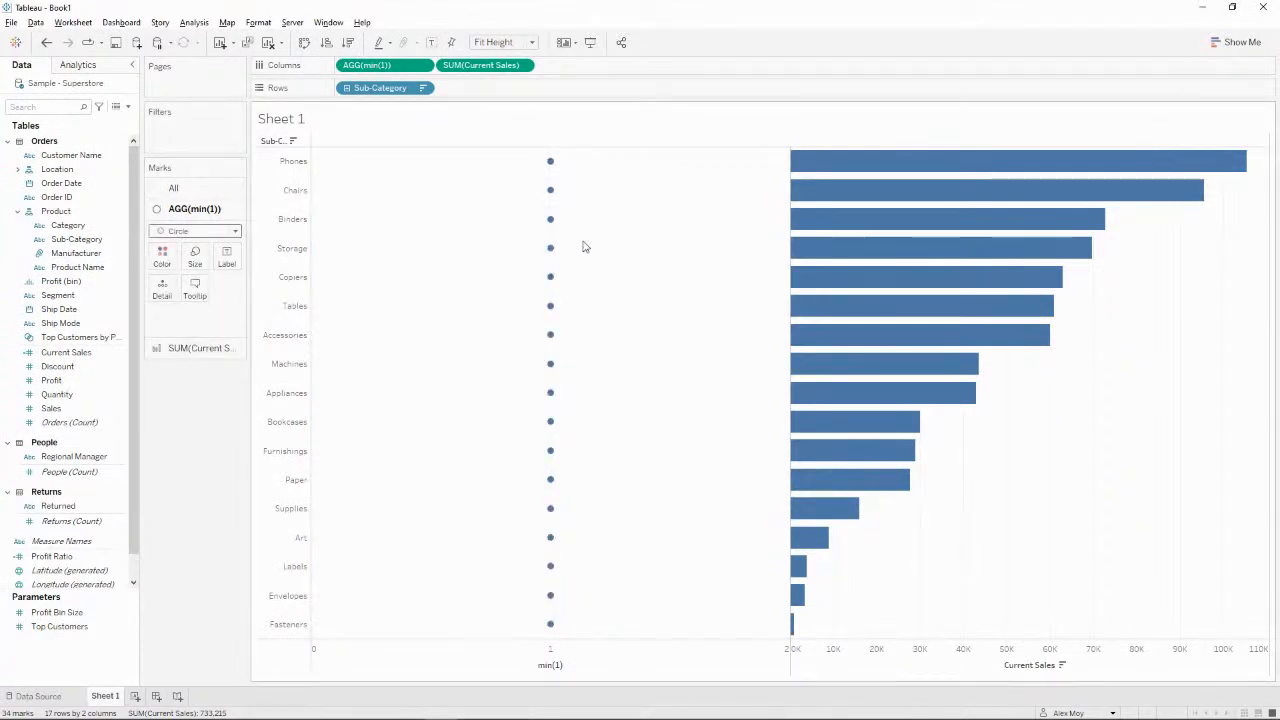
{"action": "left_click", "coordinate": [195, 257]}
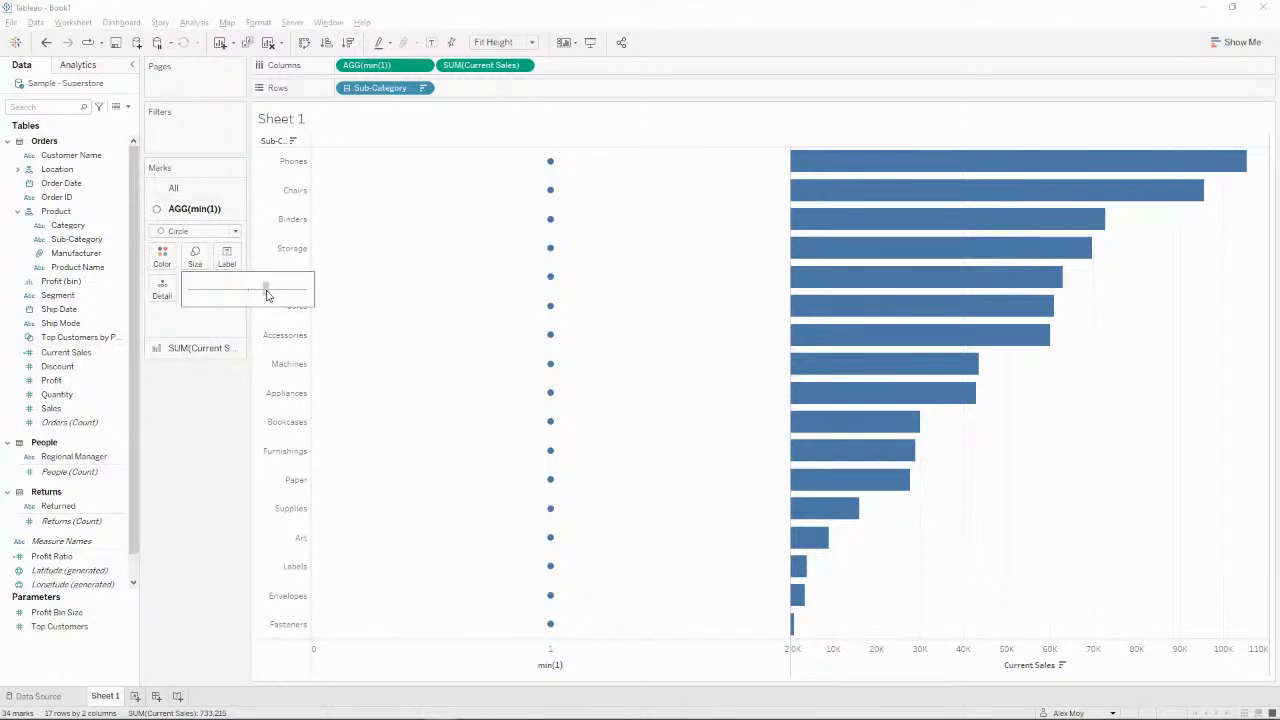
{"action": "left_click", "coordinate": [267, 293]}
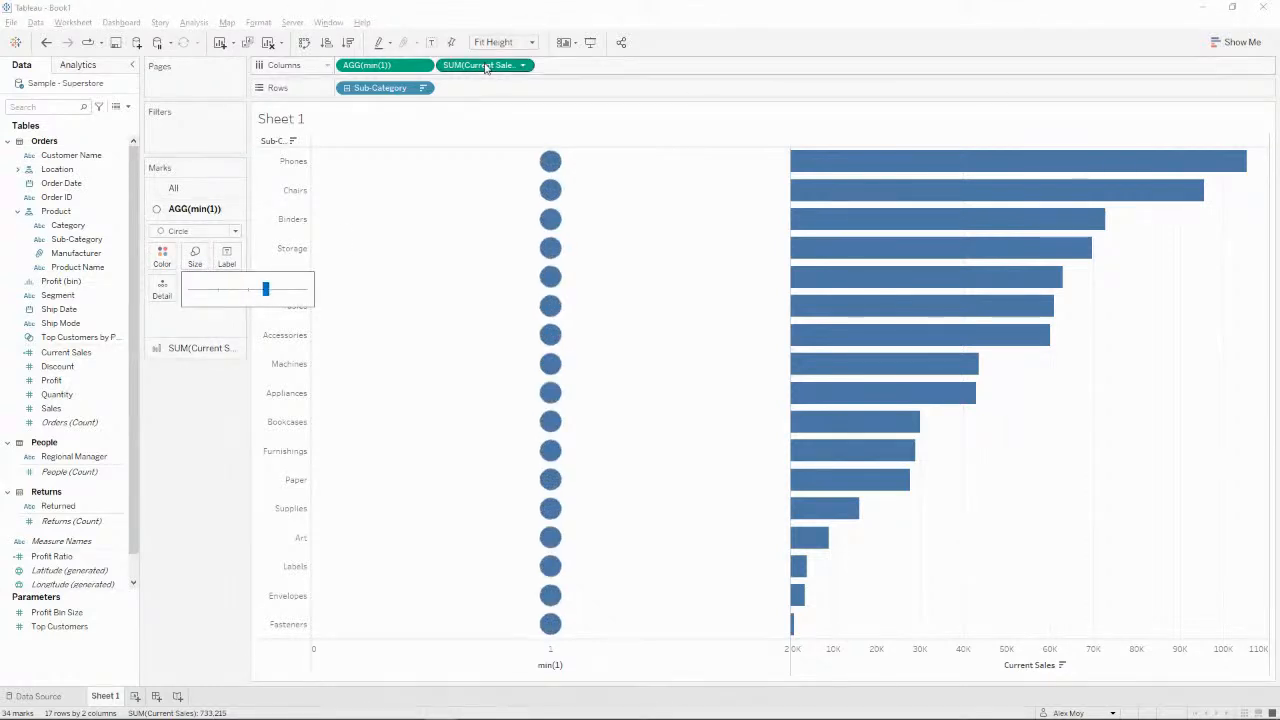
{"action": "left_click", "coordinate": [206, 406]}
Label the min(1) circles with Current Sales and apply the Rank quick table calculation to that label.
{"action": "left_click_drag", "start_coordinate": [483, 72], "coordinate": [230, 263]}
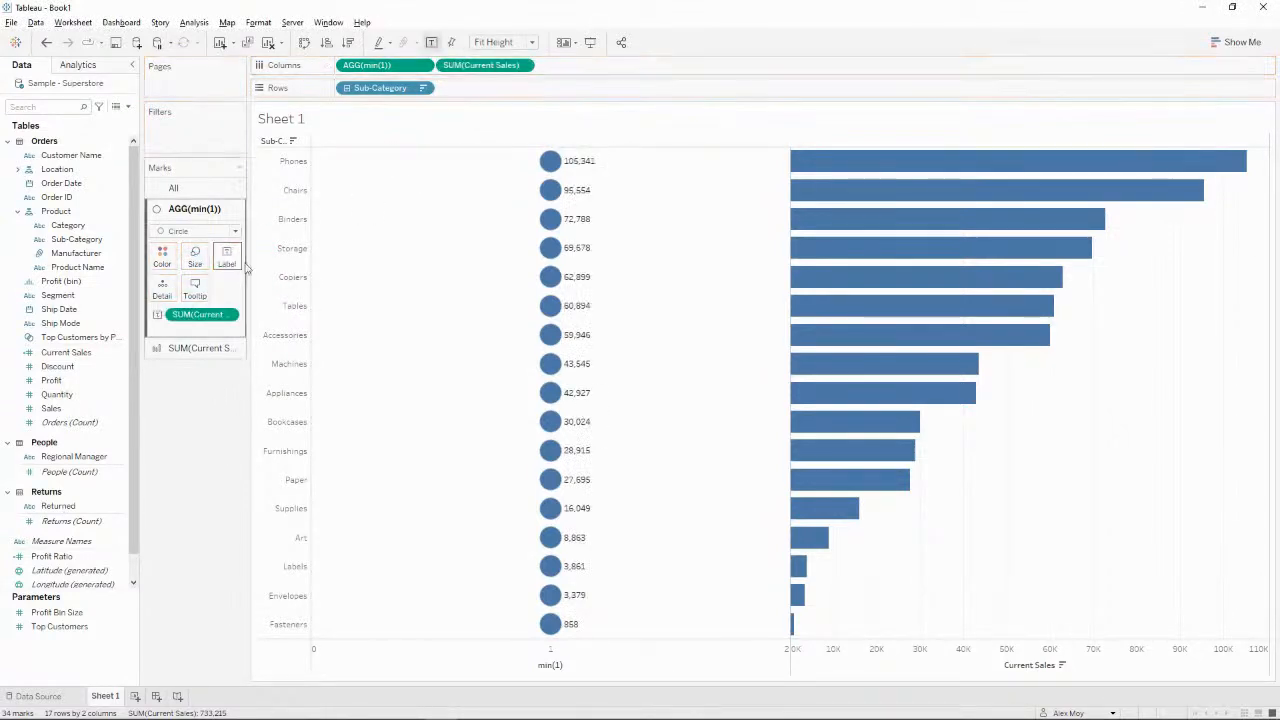
{"action": "right_click", "coordinate": [197, 316]}
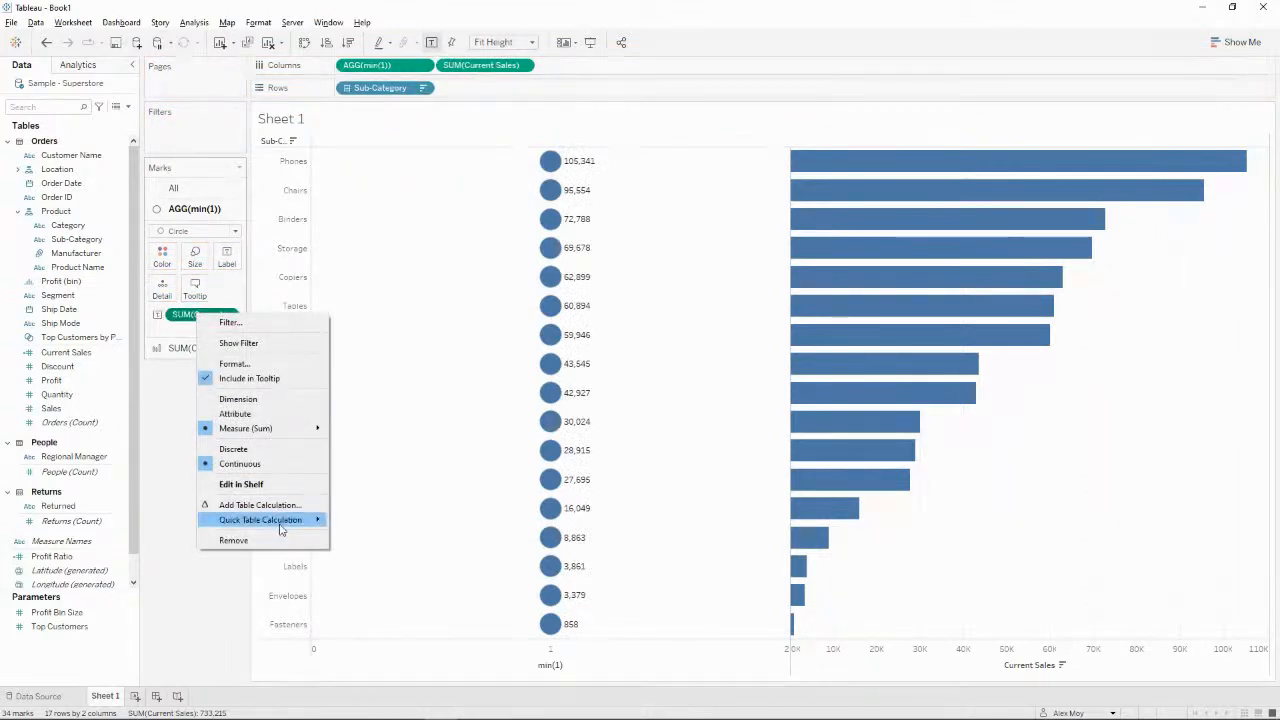
{"action": "mouse_move", "coordinate": [300, 520]}
{"action": "left_click", "coordinate": [385, 582]}
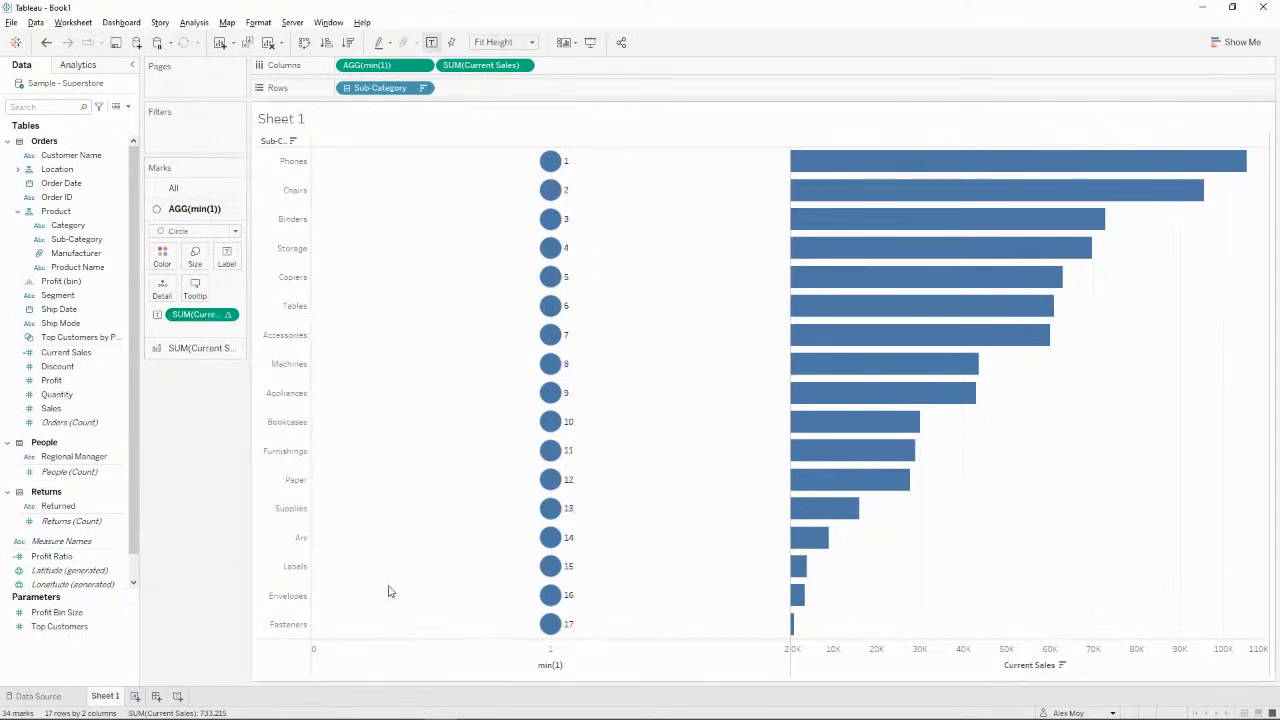
Center the rank labels horizontally inside the circles and set their font to Tableau Semibold.
{"action": "left_click", "coordinate": [225, 256]}
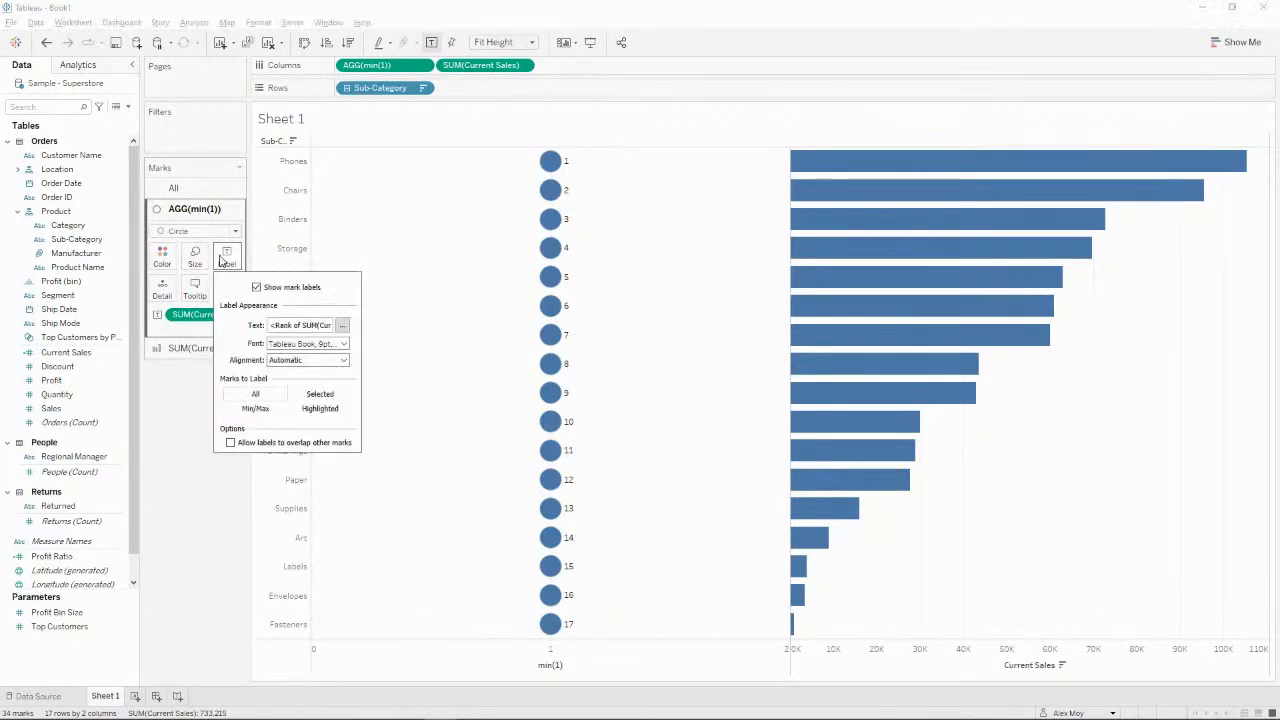
{"action": "left_click", "coordinate": [343, 362]}
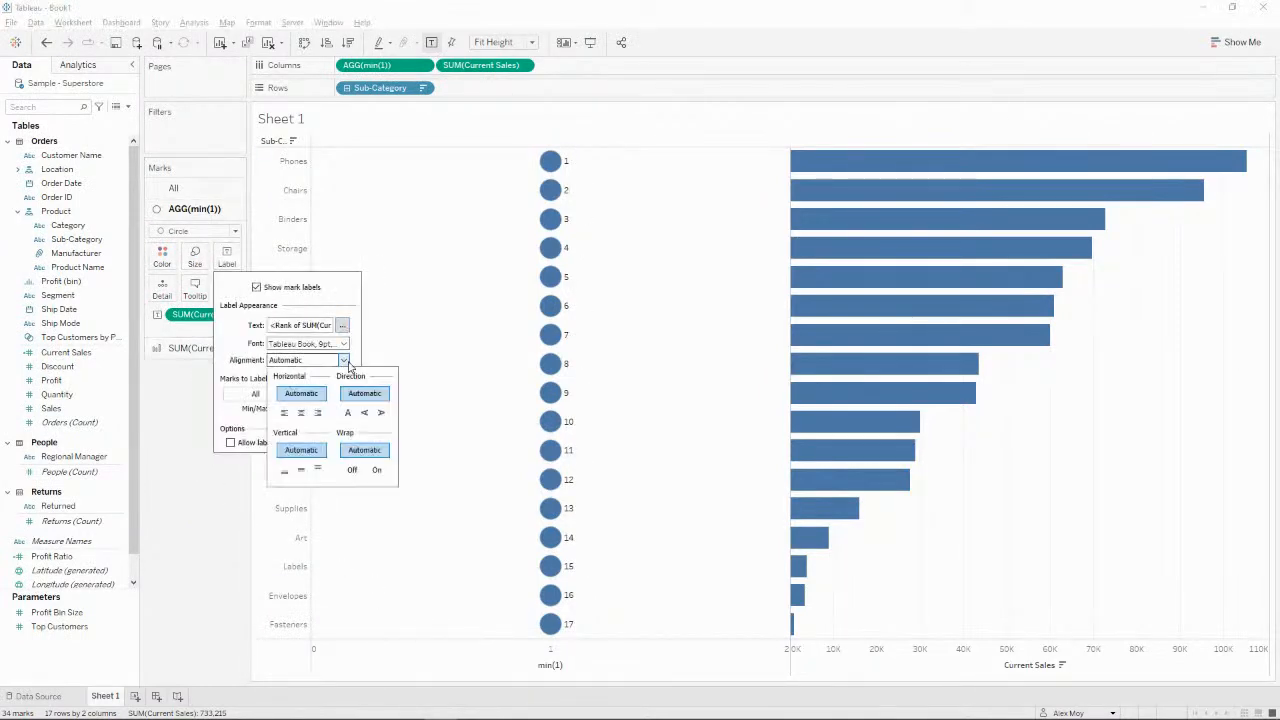
{"action": "left_click", "coordinate": [300, 412]}
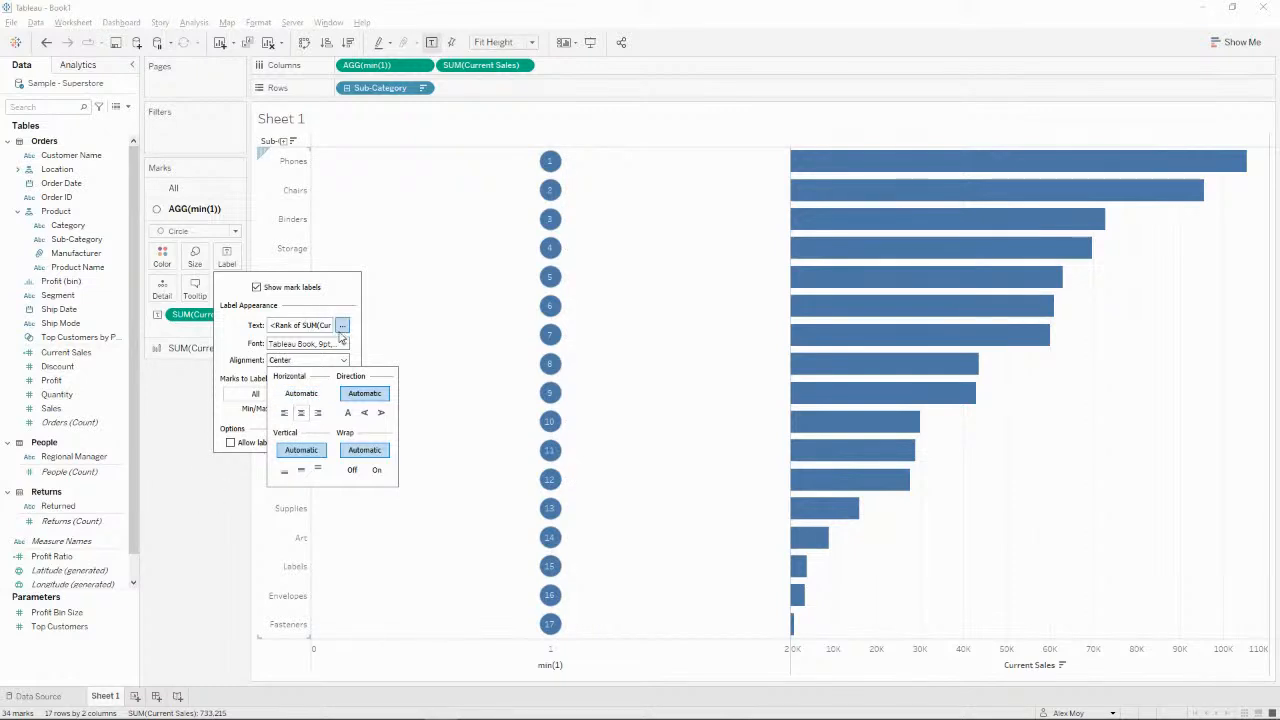
{"action": "left_click", "coordinate": [344, 343]}
{"action": "left_click", "coordinate": [360, 362]}
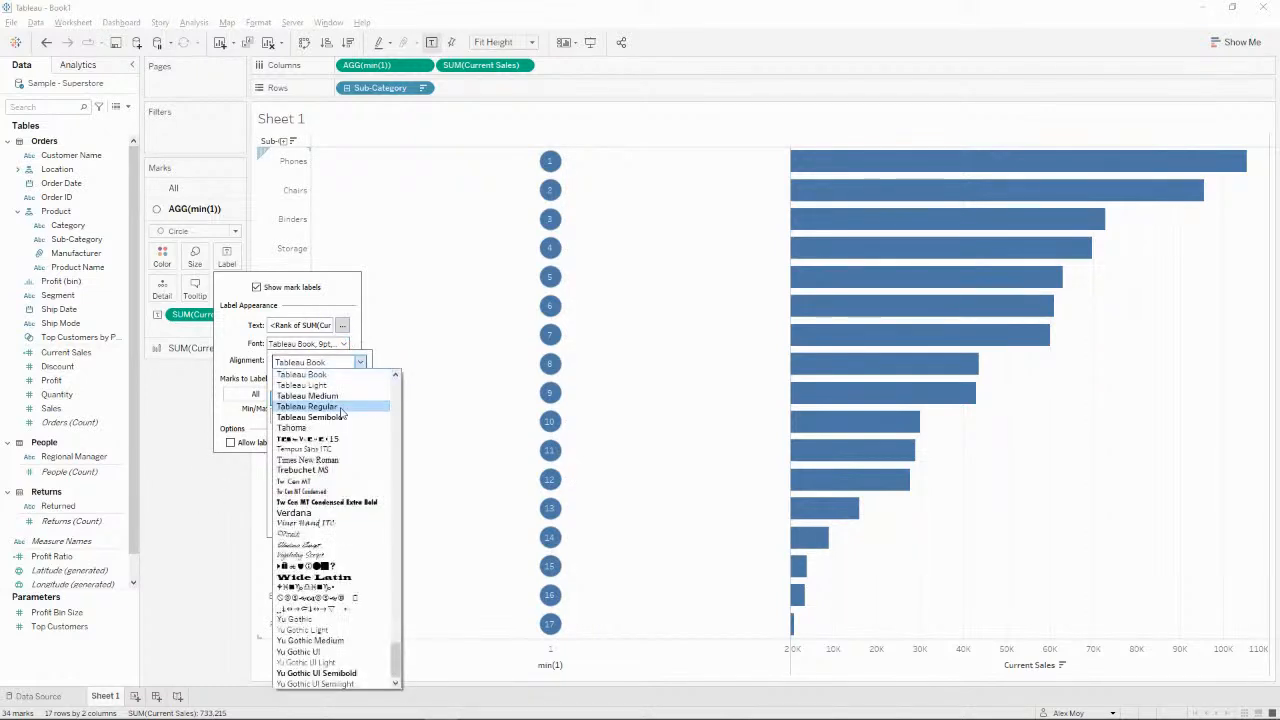
{"action": "left_click", "coordinate": [335, 424]}
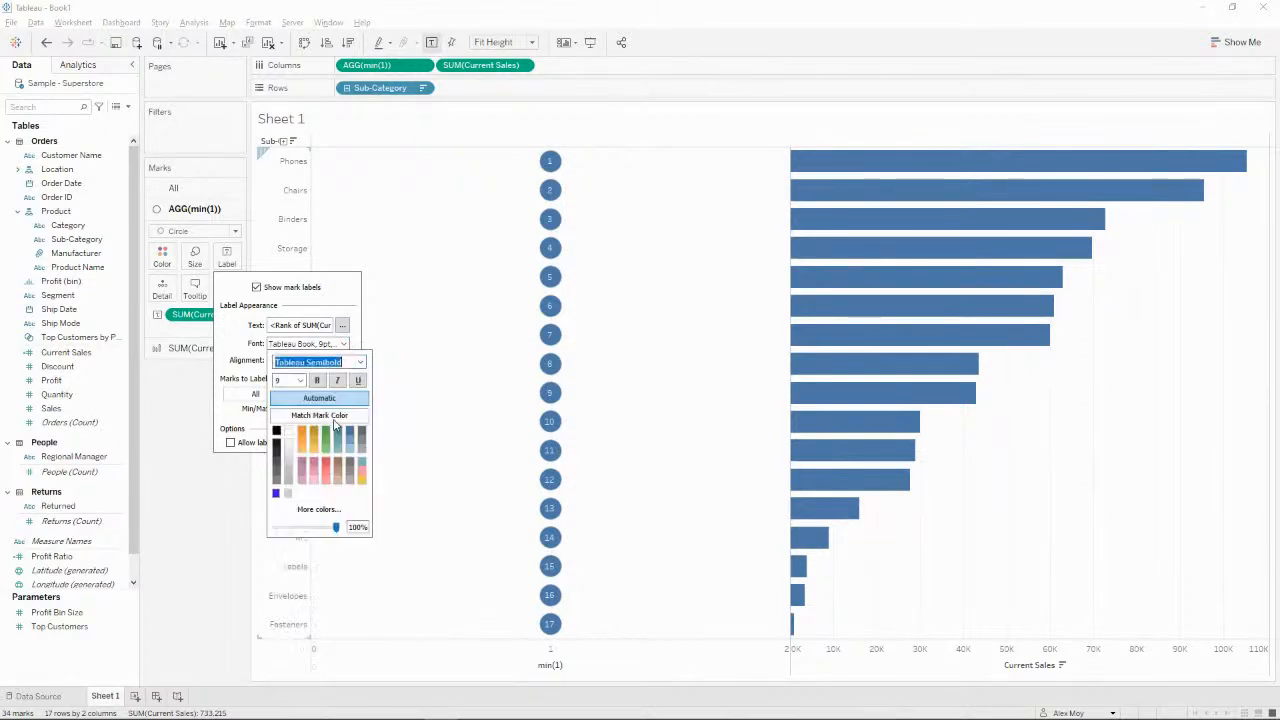
{"action": "left_click", "coordinate": [213, 507]}
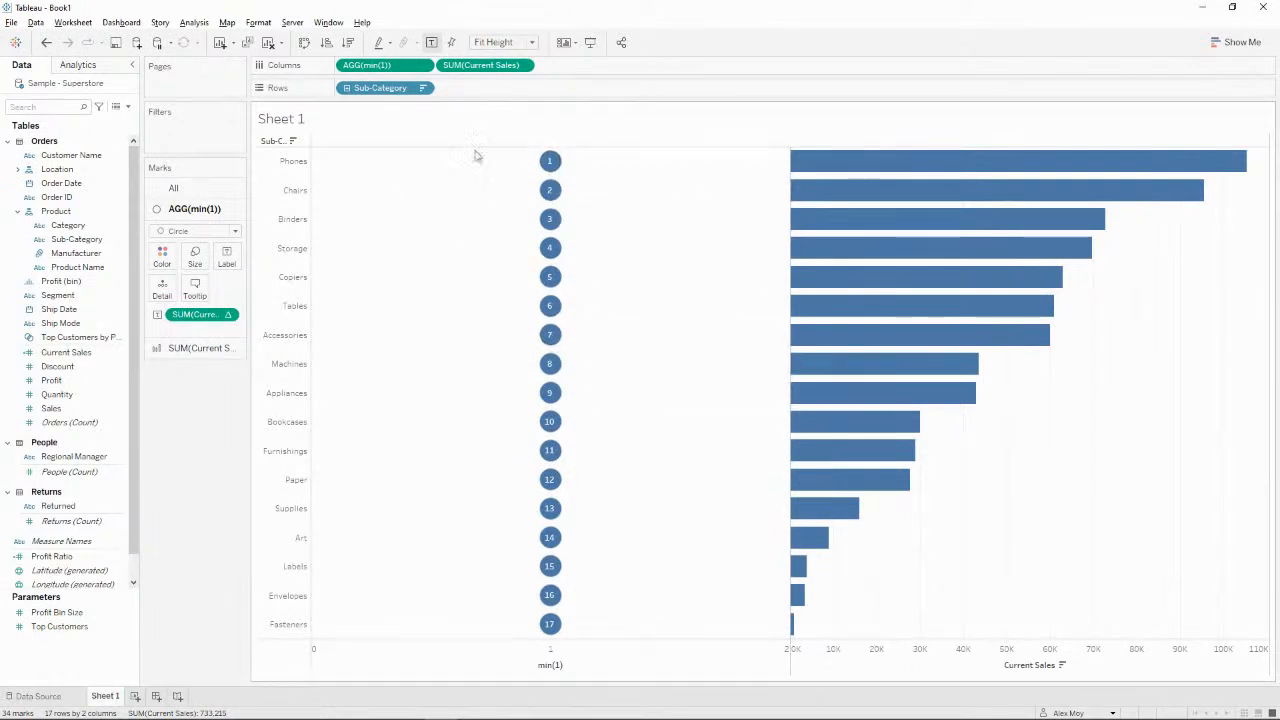
Widen the row header column so the full Sub-Category heading fits.
{"action": "left_click_drag", "start_coordinate": [306, 165], "coordinate": [350, 164]}
{"action": "mouse_move", "coordinate": [943, 214]}
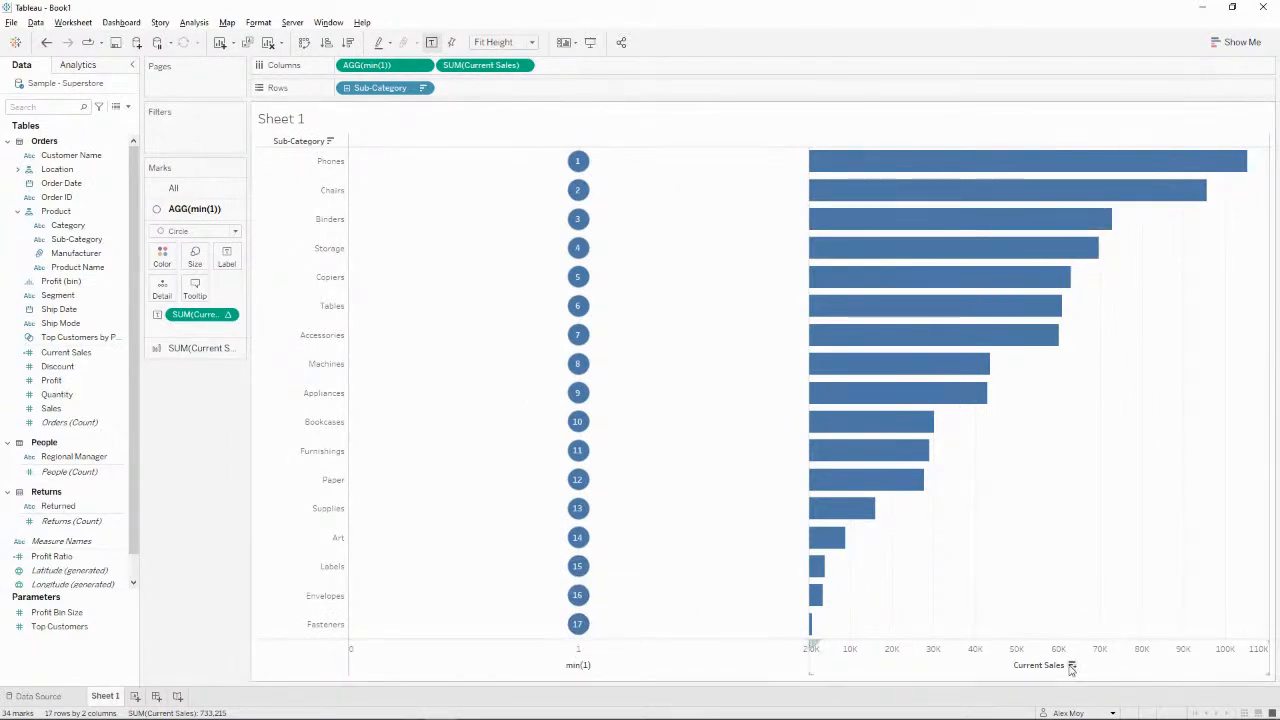
{"action": "mouse_move", "coordinate": [940, 160]}
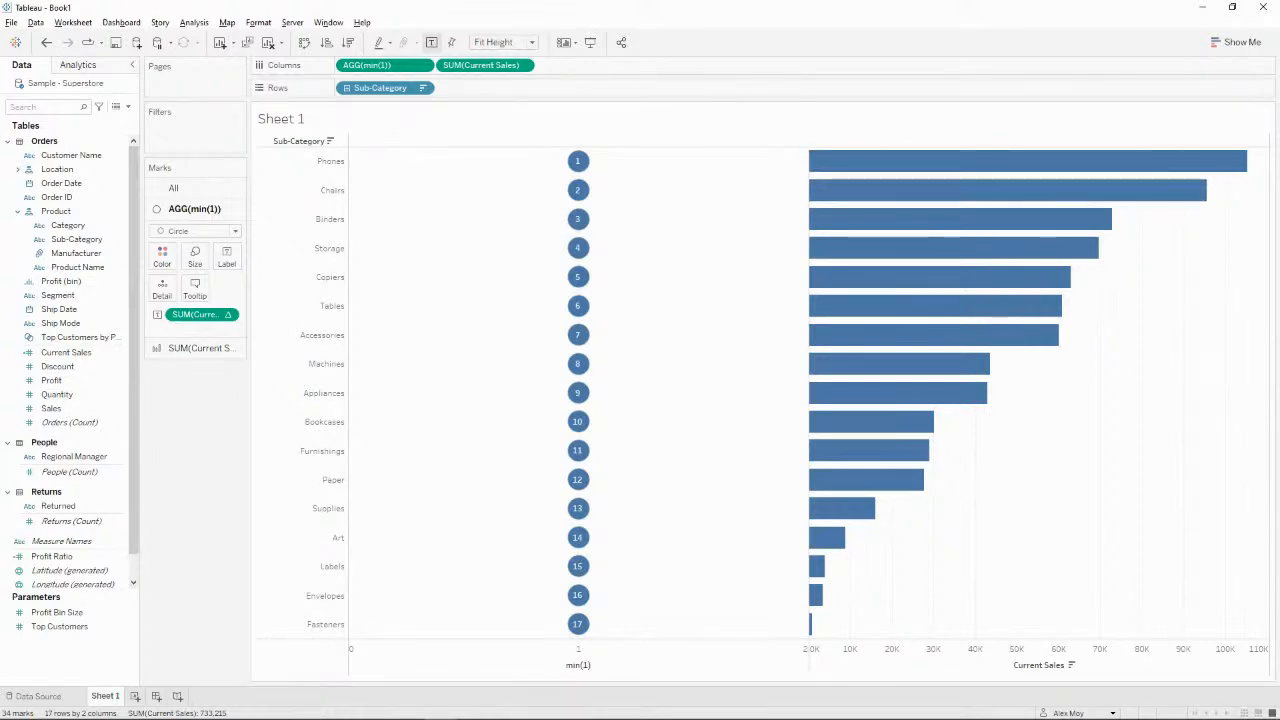
Switch to the browser to examine the target table on the #WOW2023 week 16 challenge page, and move its window out of the way.
{"action": "key", "text": "alt+Tab"}
{"action": "left_click_drag", "start_coordinate": [717, 286], "coordinate": [597, 75]}
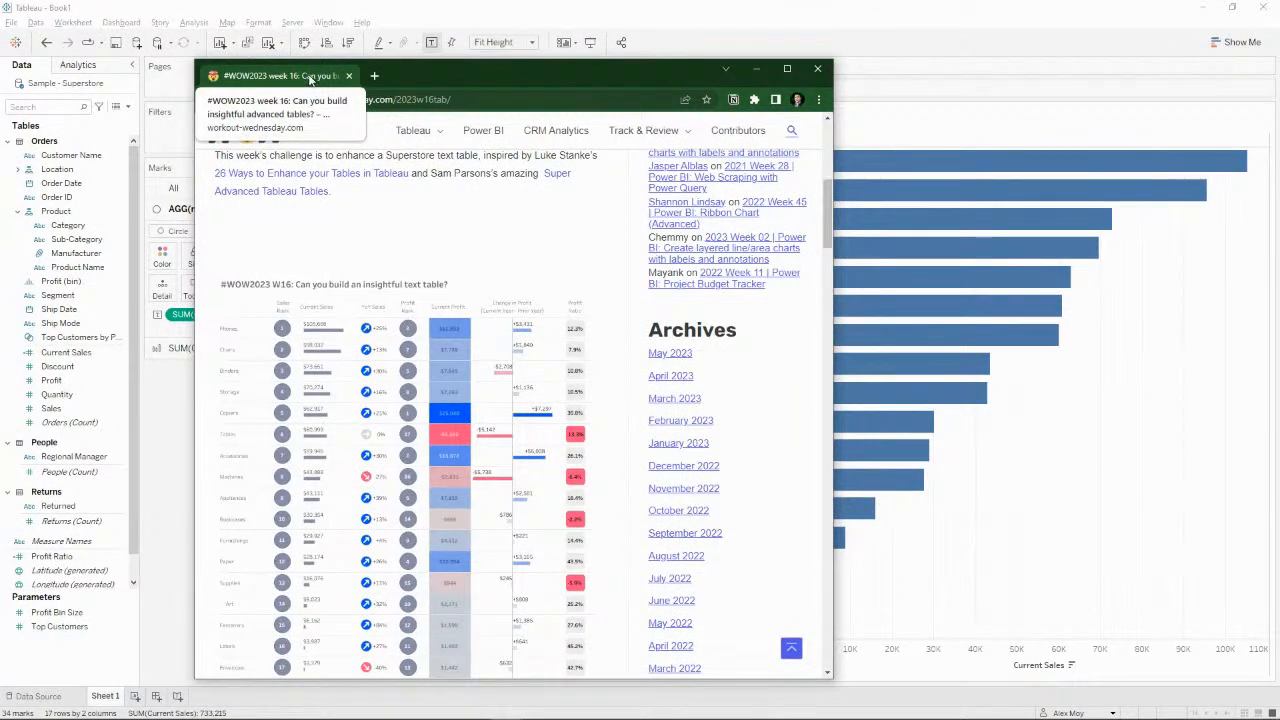
{"action": "left_click_drag", "start_coordinate": [296, 80], "coordinate": [0, 118]}
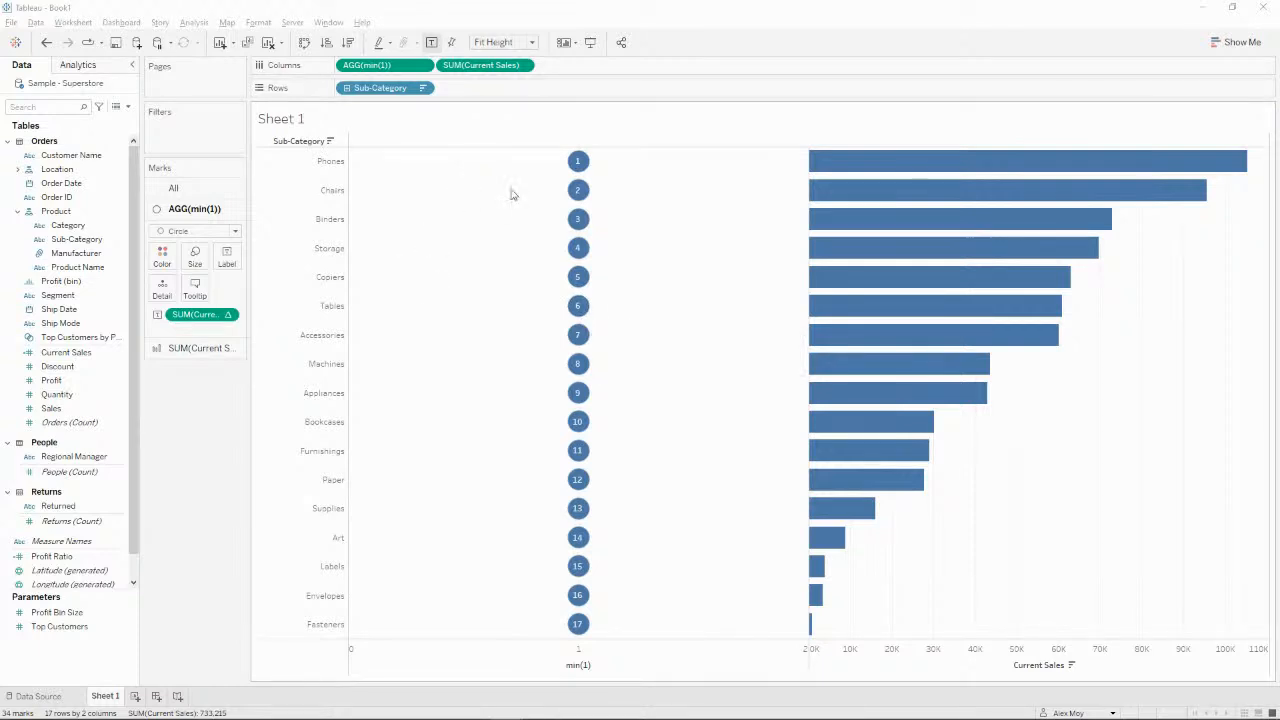
Label the Current Sales bars with Current Sales and add a blank line below the field in the label text.
{"action": "left_click", "coordinate": [202, 363]}
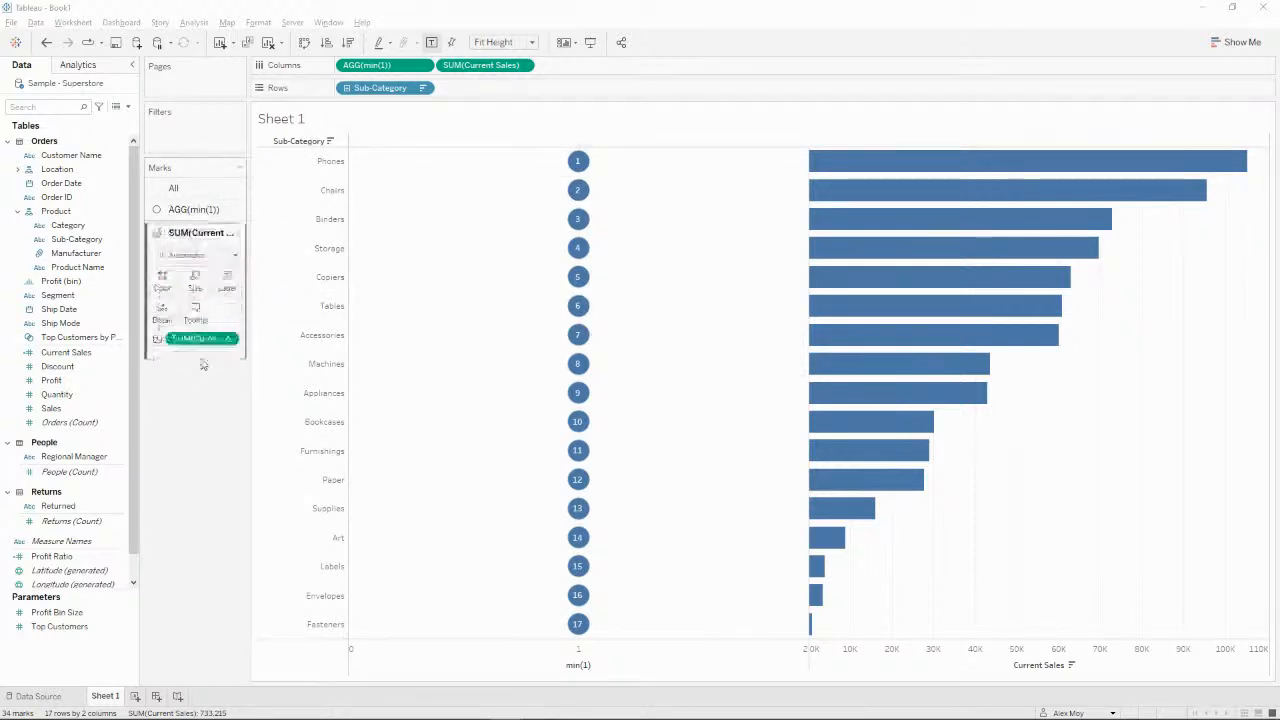
{"action": "left_click", "coordinate": [227, 280]}
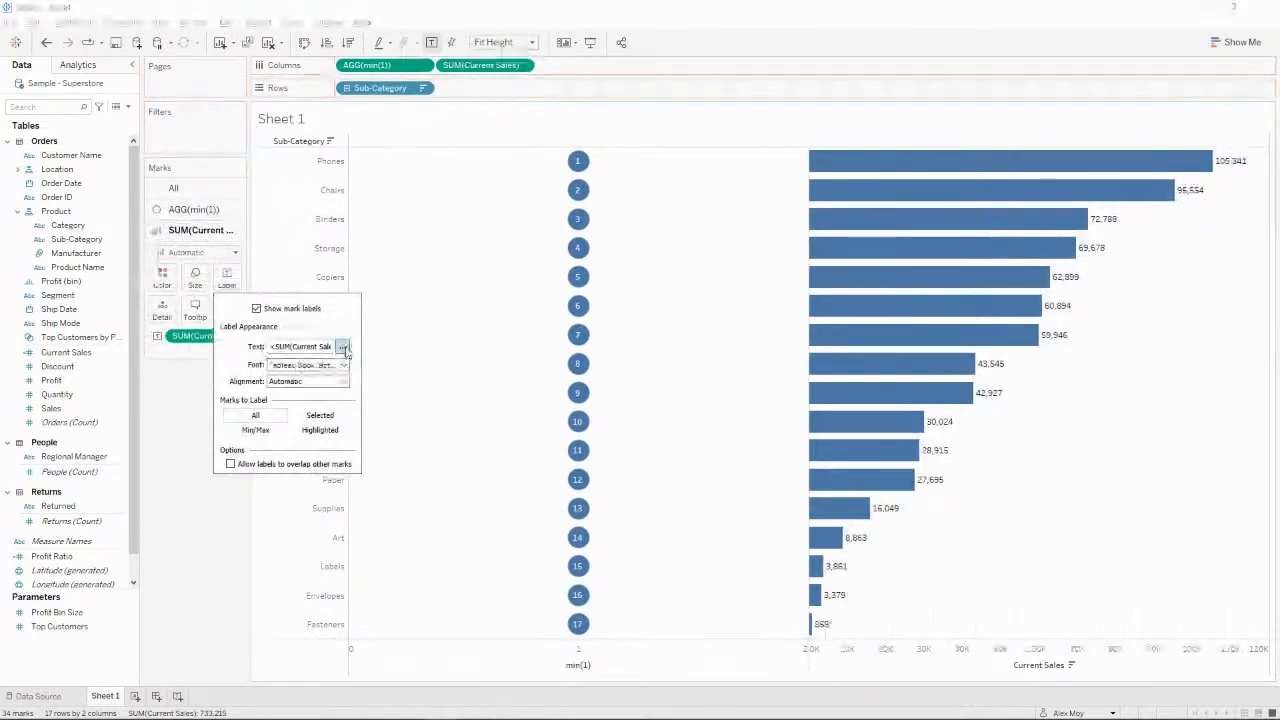
{"action": "left_click", "coordinate": [343, 347]}
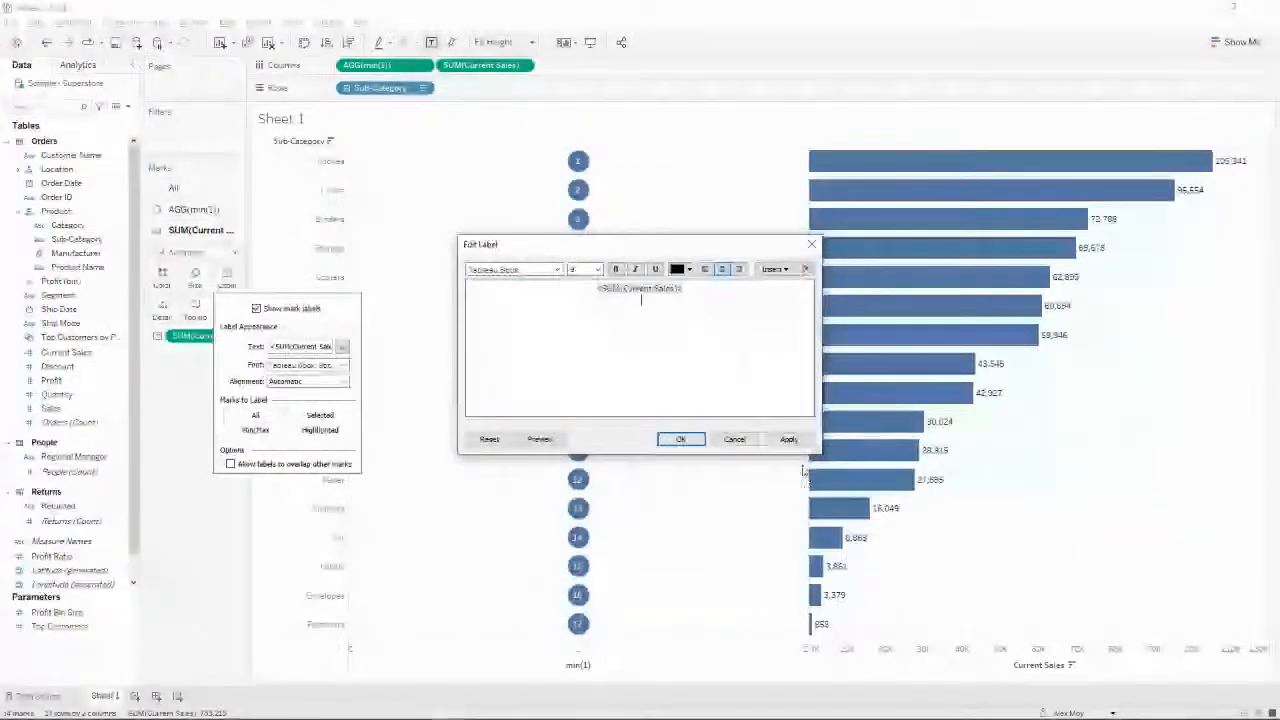
{"action": "left_click", "coordinate": [789, 439]}
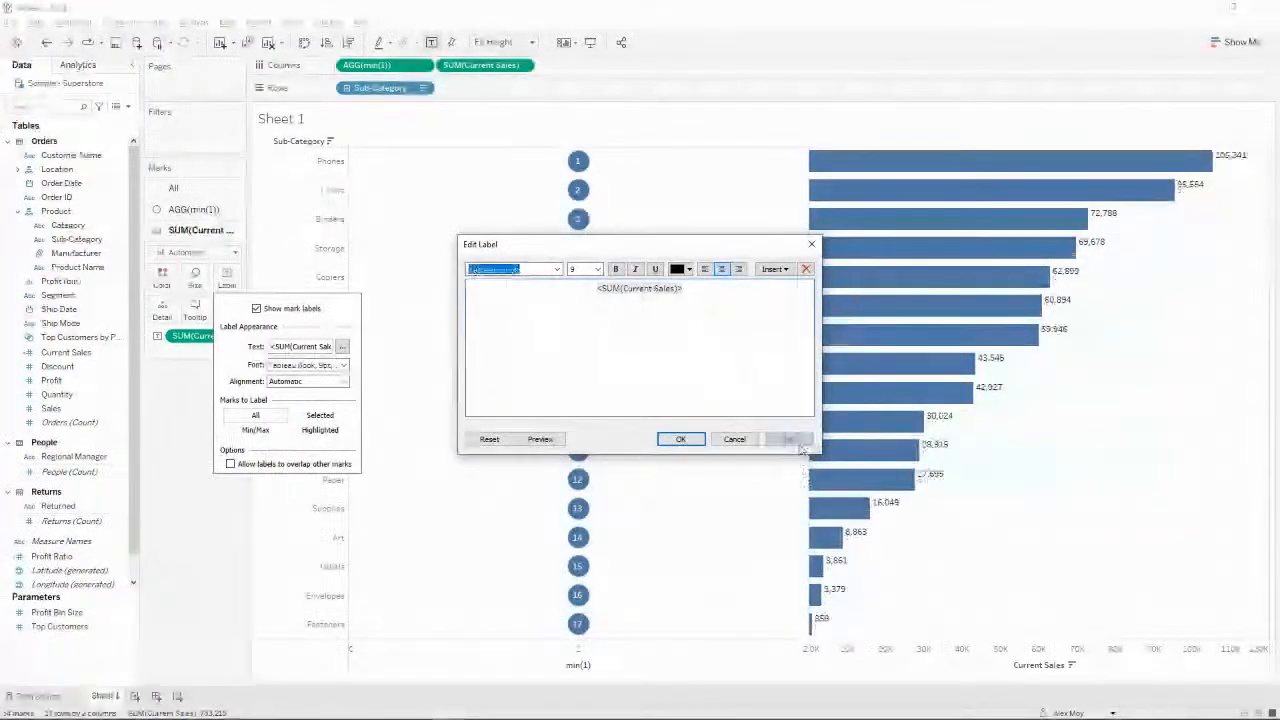
{"action": "left_click", "coordinate": [680, 441]}
Left-align the Current Sales labels and shrink the bars to thin strips.
{"action": "left_click", "coordinate": [343, 381]}
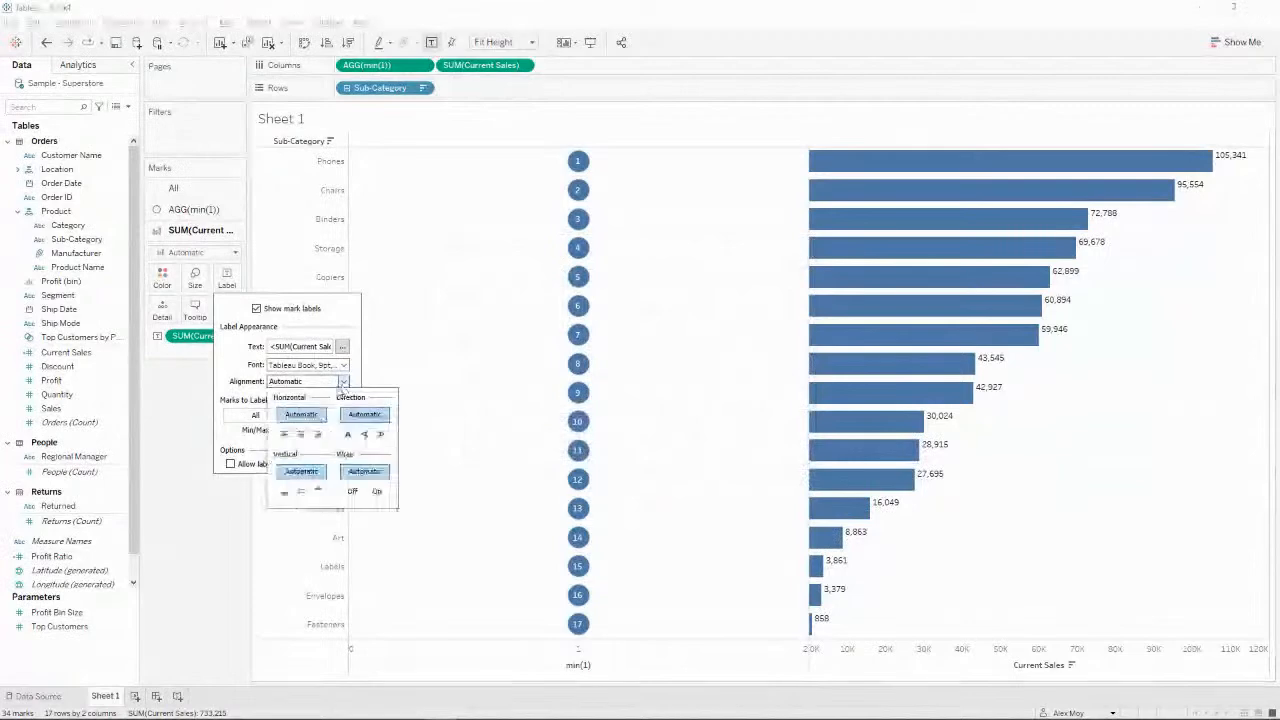
{"action": "left_click", "coordinate": [284, 434]}
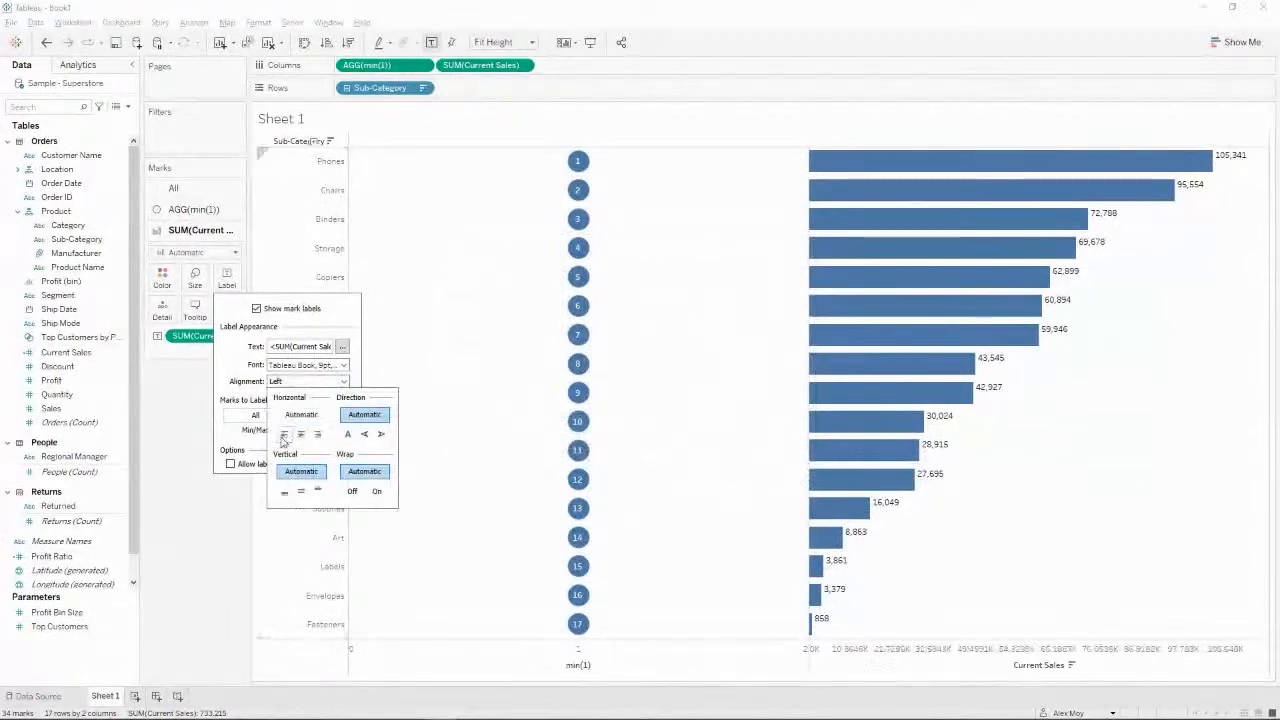
{"action": "left_click", "coordinate": [150, 372]}
{"action": "left_click", "coordinate": [195, 278]}
{"action": "left_click", "coordinate": [222, 311]}
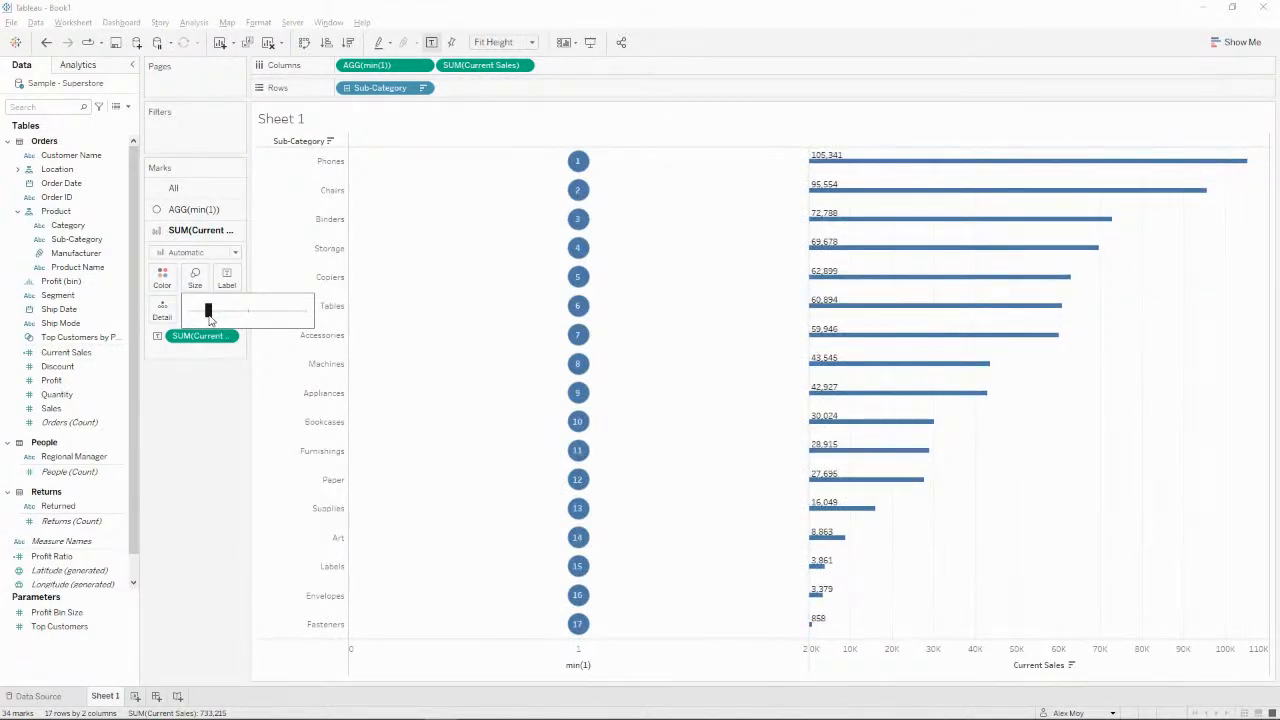
{"action": "left_click", "coordinate": [189, 425]}
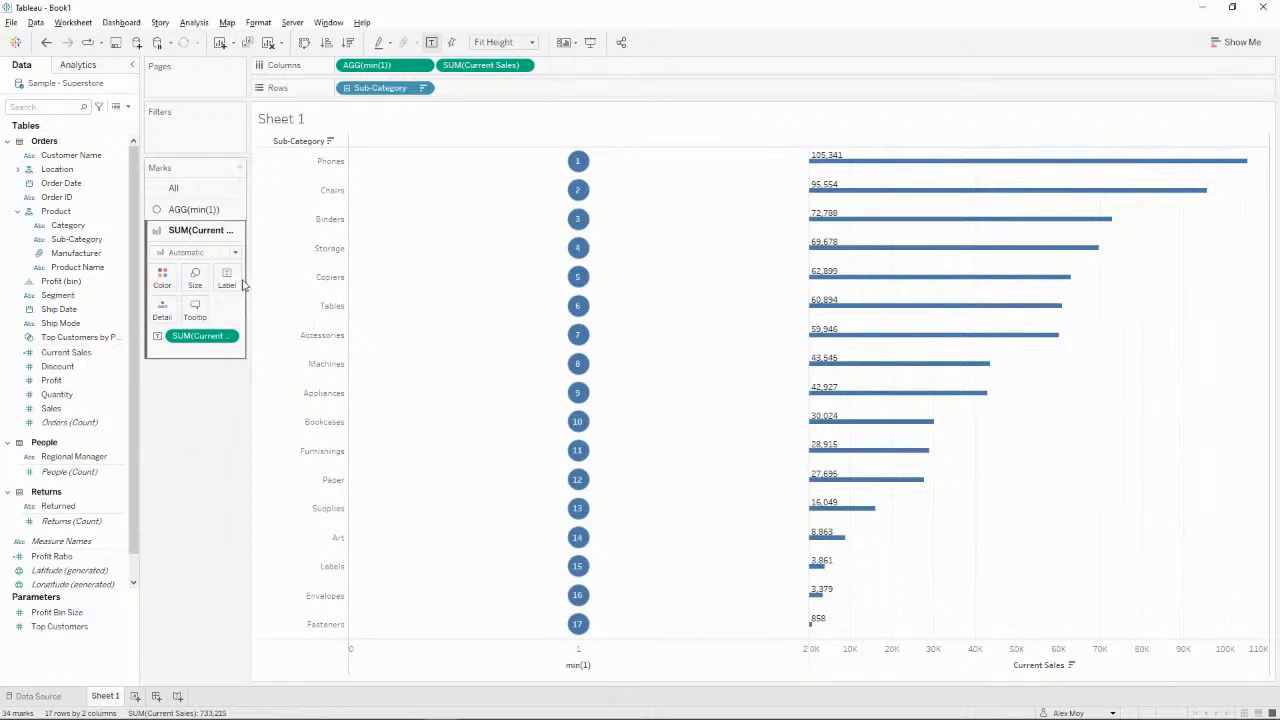
Add a second blank line below the field in the Current Sales label text and allow labels to overlap other marks.
{"action": "left_click", "coordinate": [227, 278]}
{"action": "left_click", "coordinate": [342, 347]}
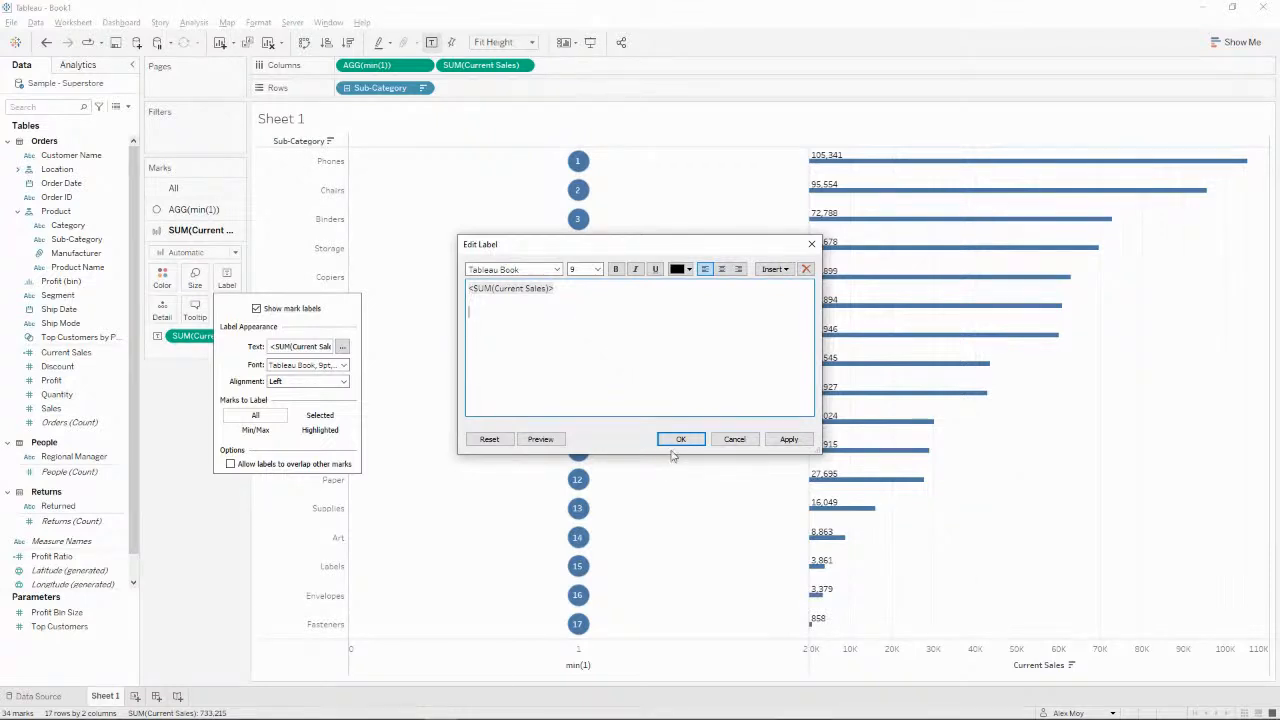
{"action": "left_click", "coordinate": [786, 439]}
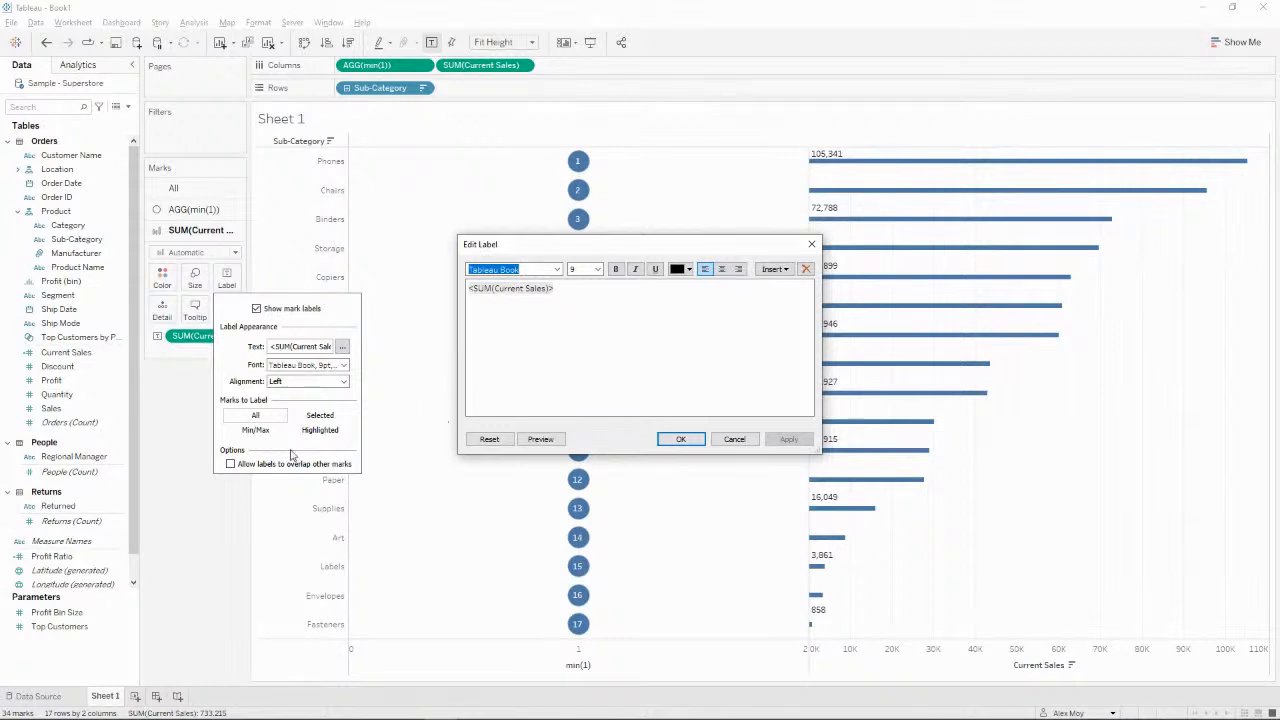
{"action": "left_click", "coordinate": [680, 439]}
{"action": "left_click", "coordinate": [230, 464]}
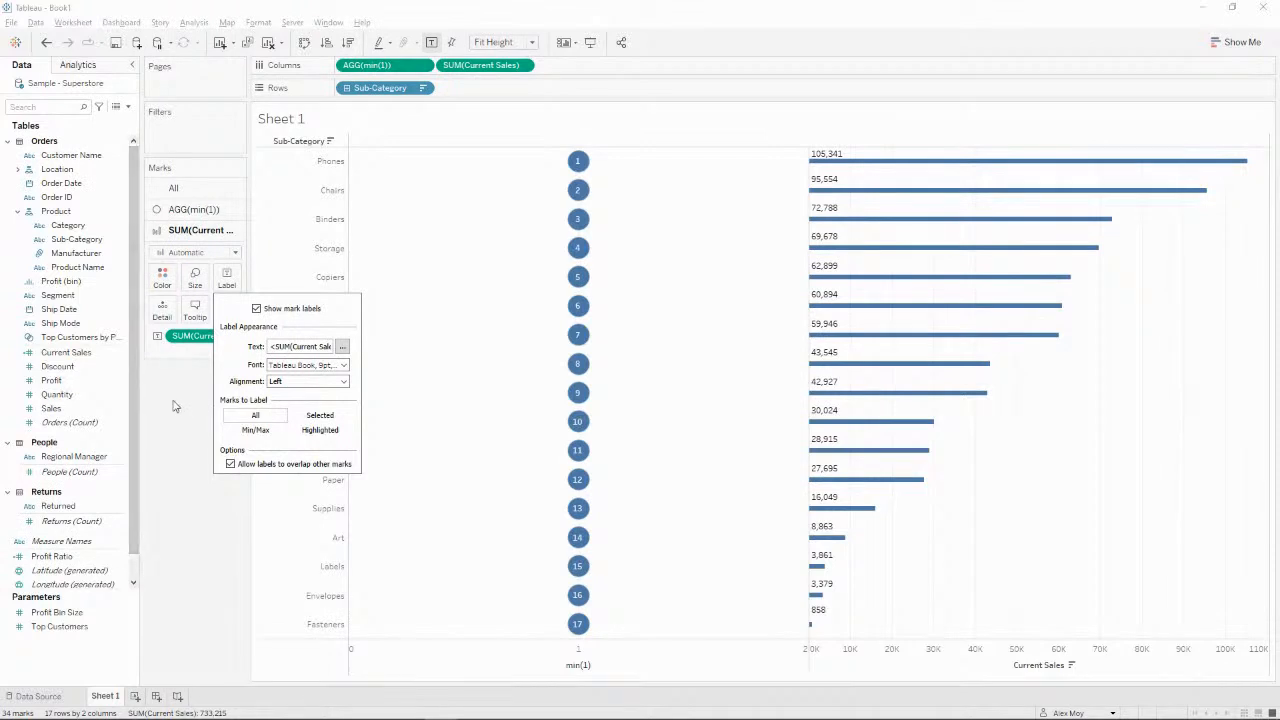
Format the Current Sales label numbers as Currency (Custom) with 0 decimal places.
{"action": "right_click", "coordinate": [187, 337]}
{"action": "left_click", "coordinate": [224, 384]}
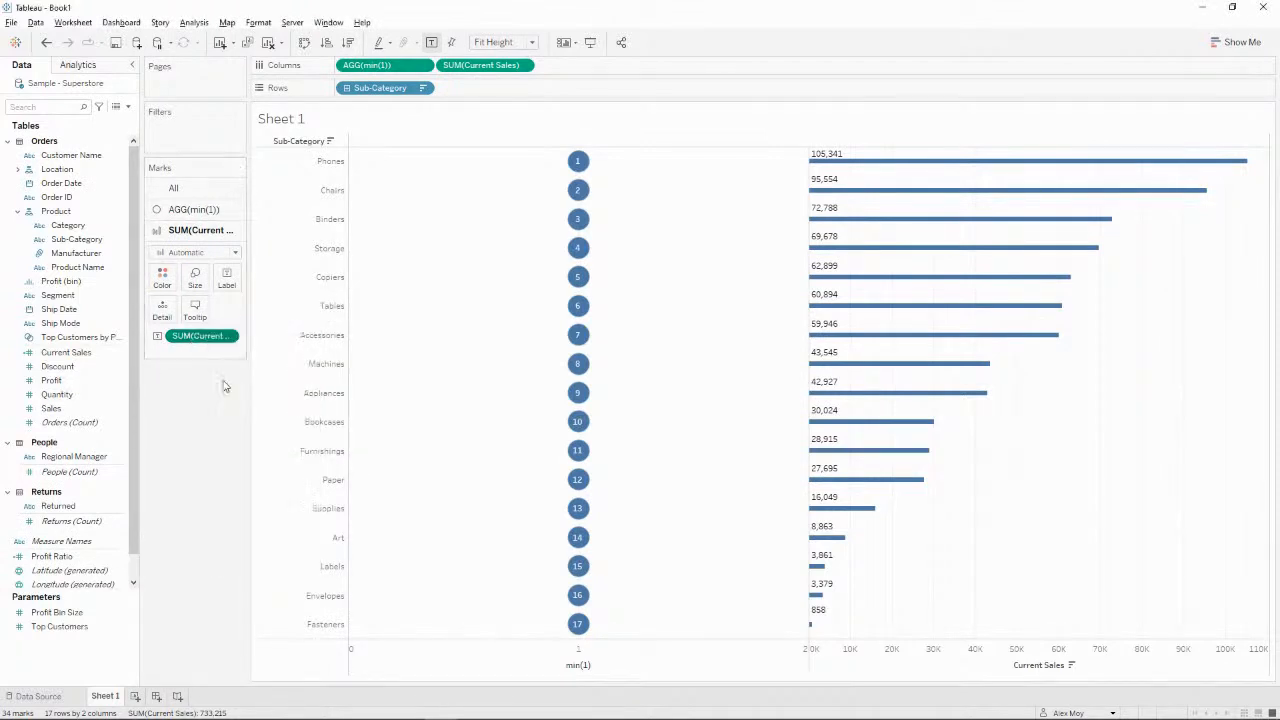
{"action": "left_click", "coordinate": [124, 188]}
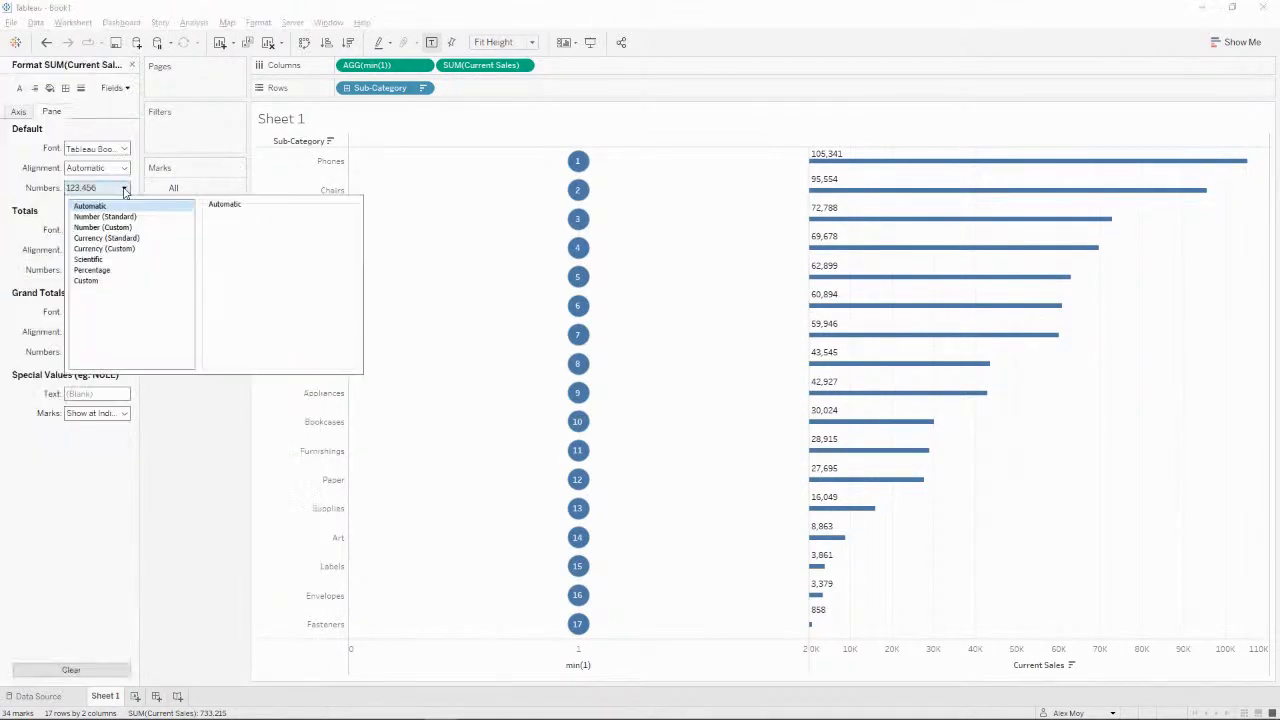
{"action": "left_click", "coordinate": [150, 240]}
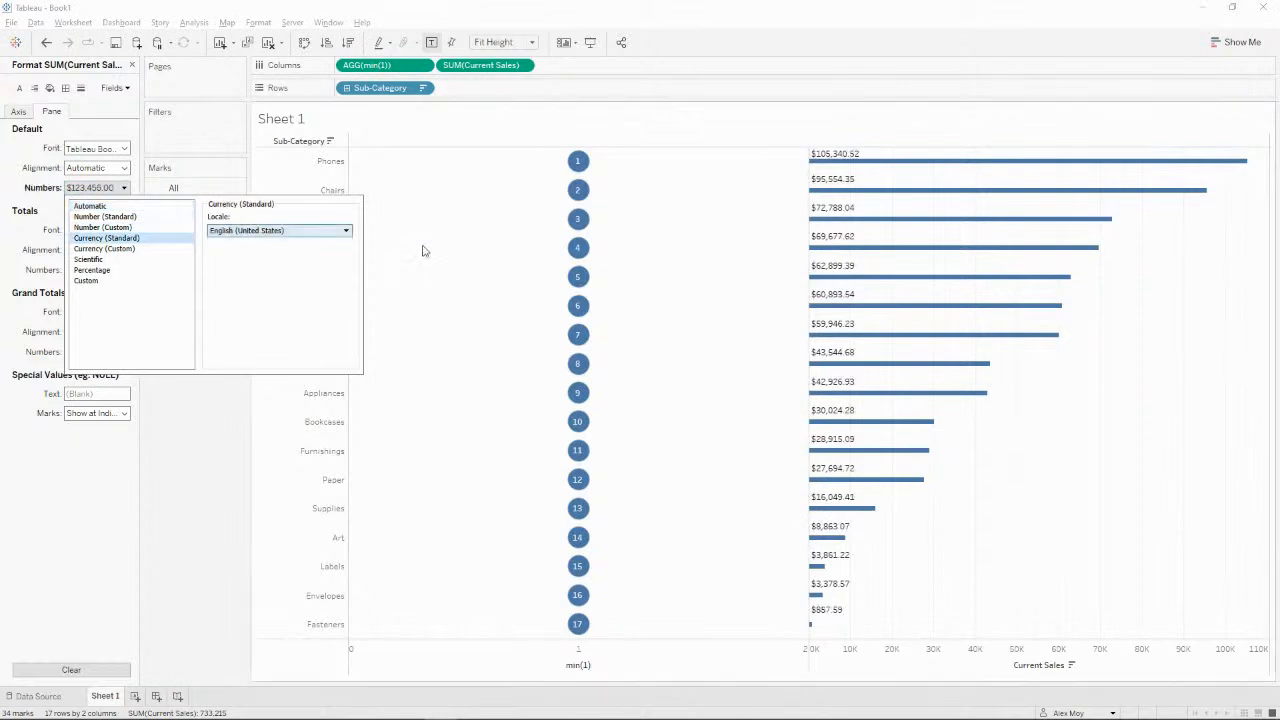
{"action": "left_click", "coordinate": [140, 248]}
{"action": "double_click", "coordinate": [245, 235]}
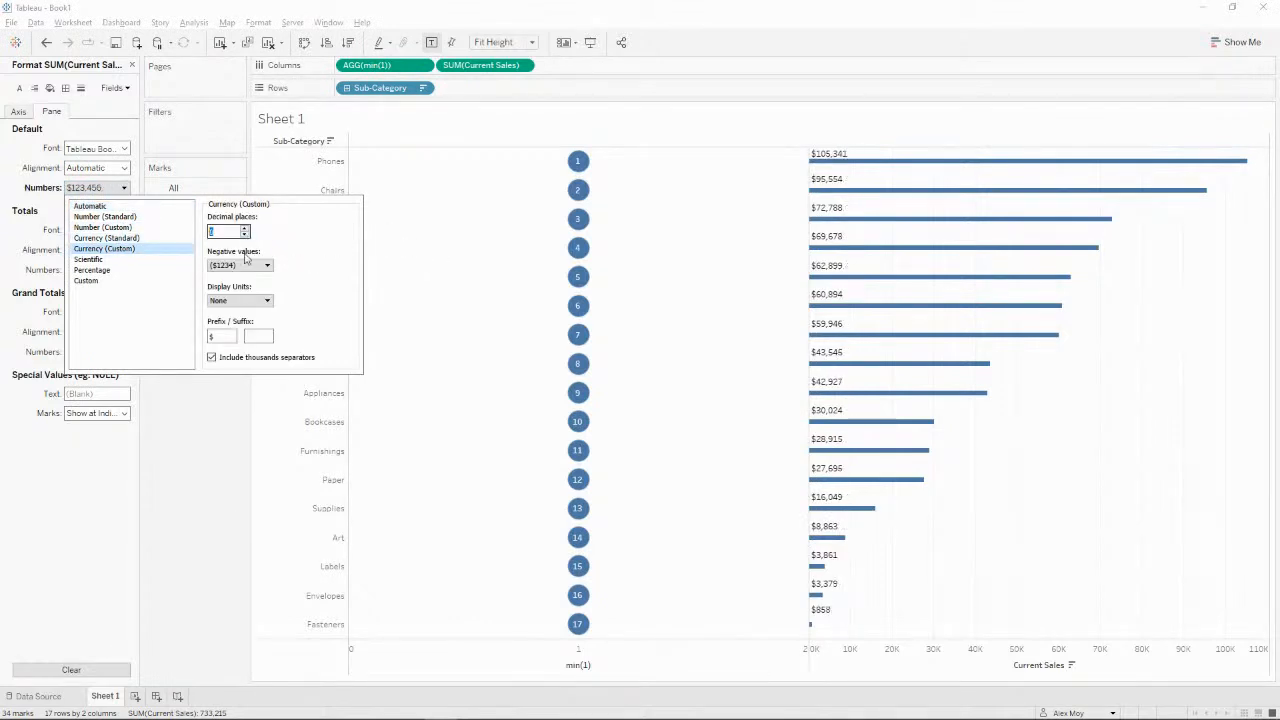
{"action": "left_click", "coordinate": [166, 452]}
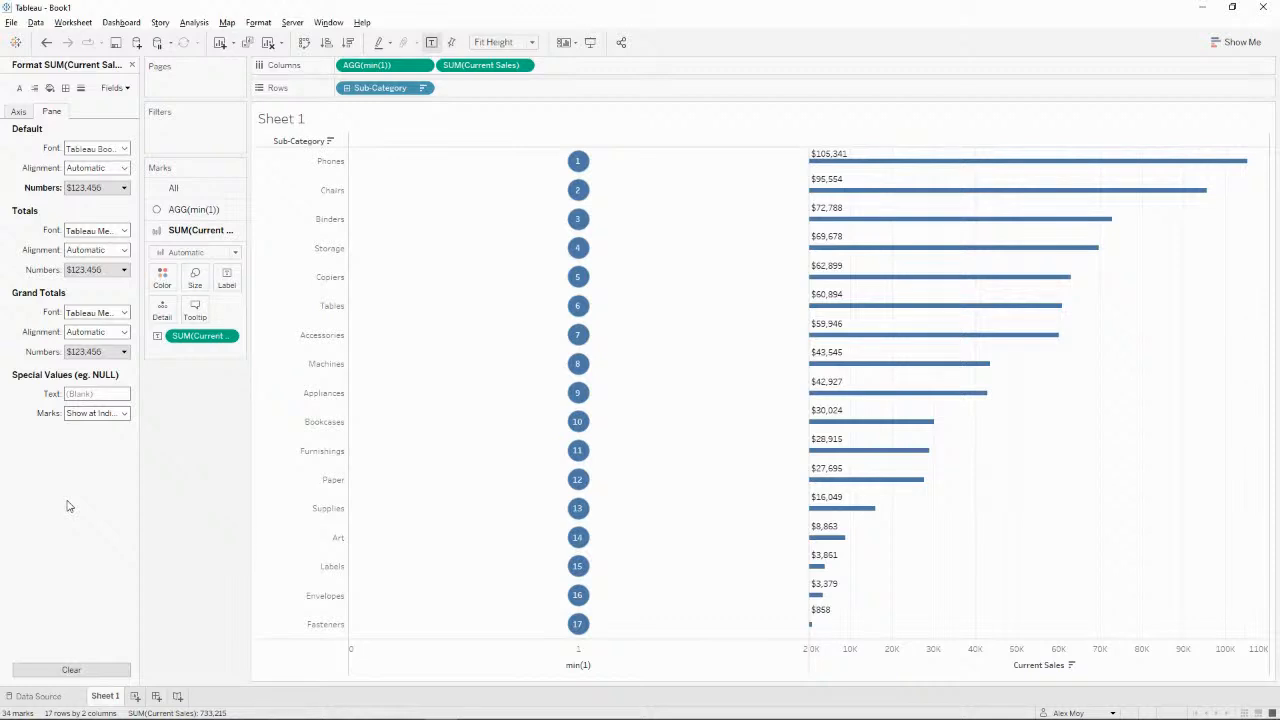
{"action": "mouse_move", "coordinate": [858, 165]}
{"action": "left_click", "coordinate": [131, 66]}
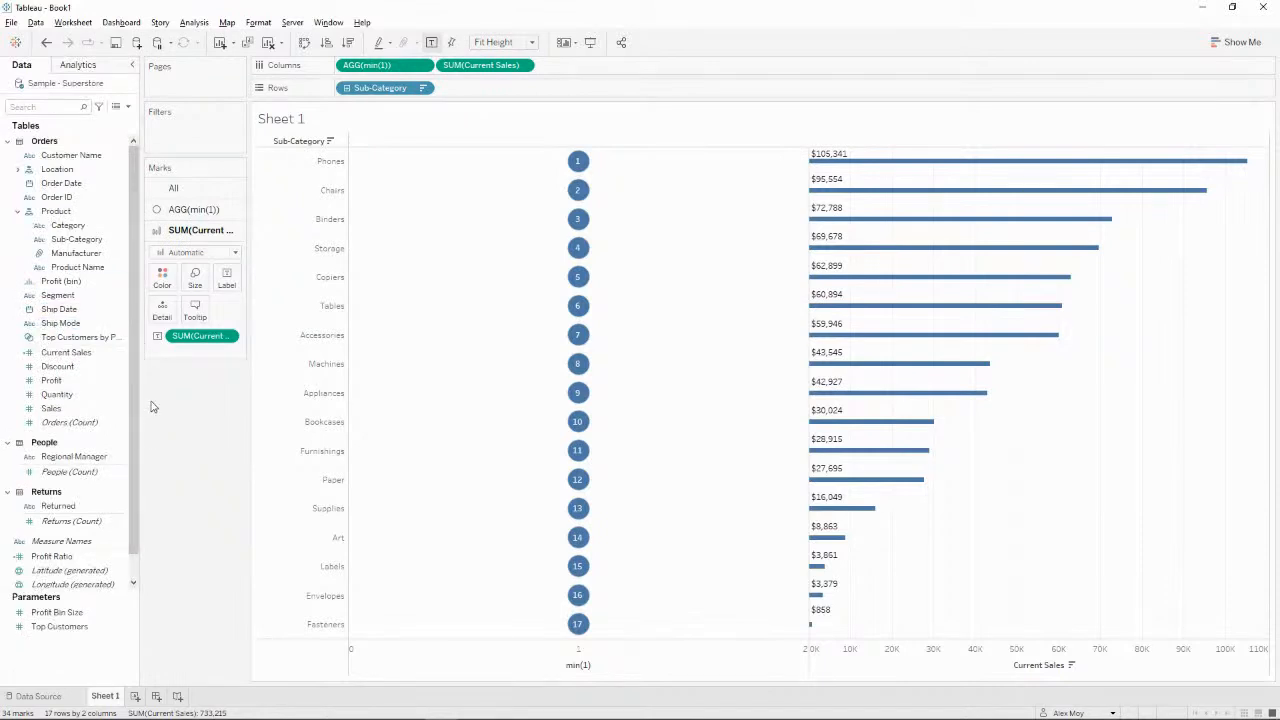
Duplicate the Current Sales calculated field.
{"action": "left_click", "coordinate": [128, 104]}
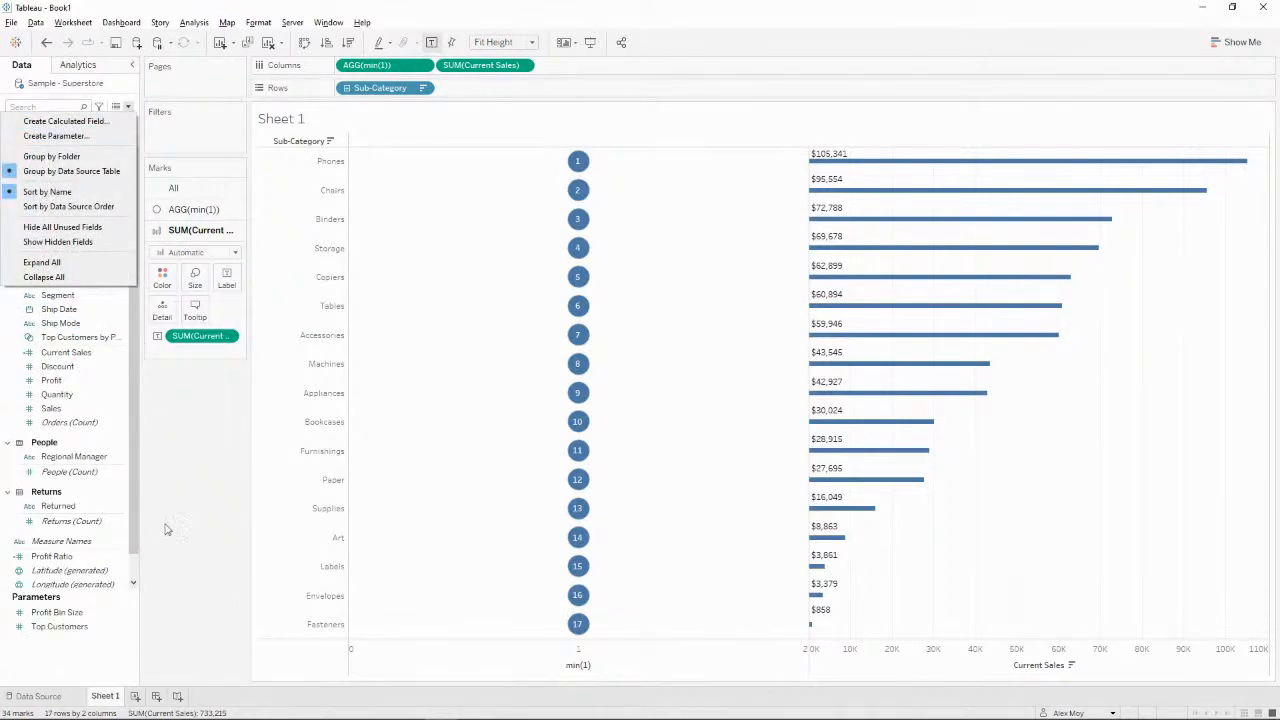
{"action": "left_click", "coordinate": [183, 519]}
{"action": "left_click", "coordinate": [66, 352]}
{"action": "right_click", "coordinate": [66, 352]}
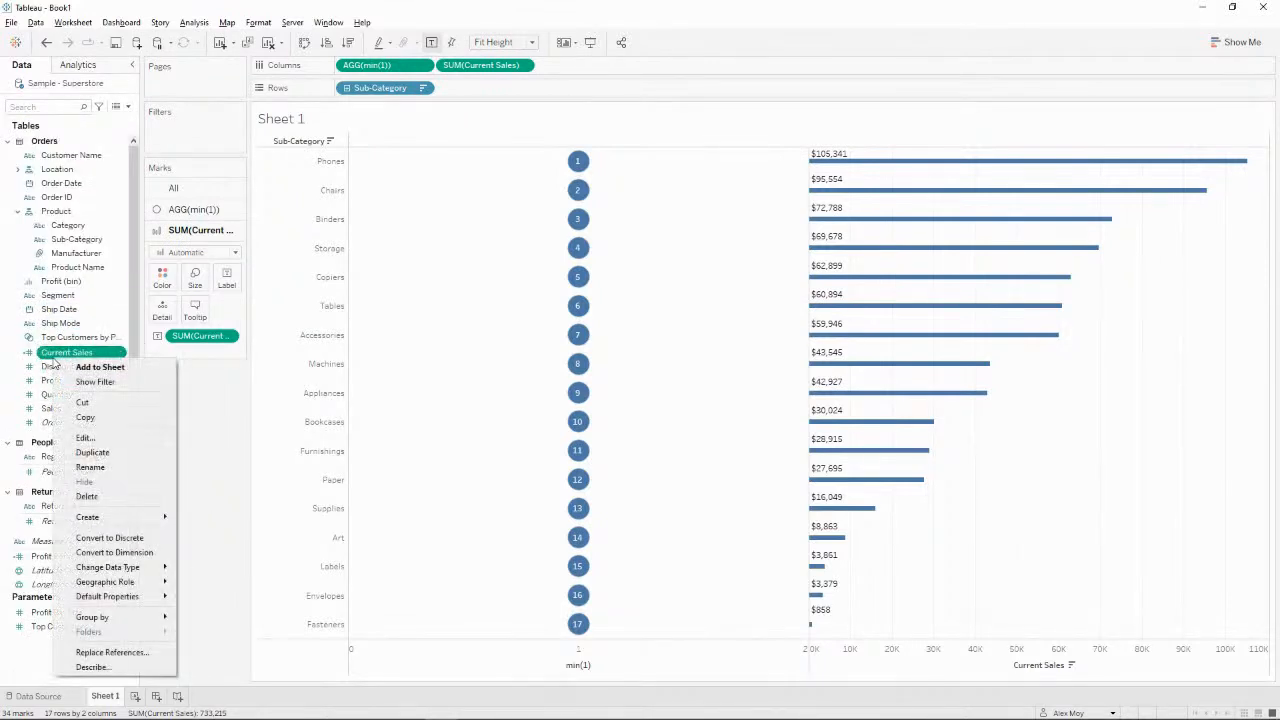
{"action": "left_click", "coordinate": [134, 460]}
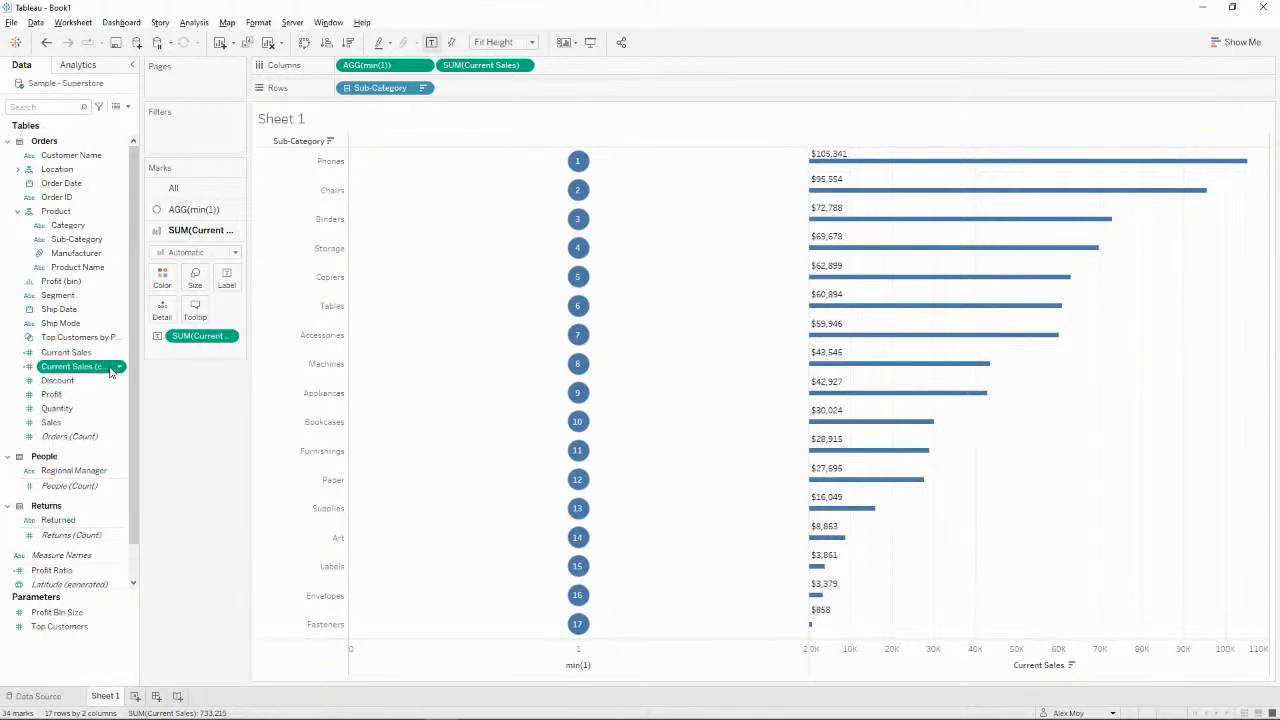
Rename the copied field as PY Sales and subtract 1 from the maximum order year in its formula.
{"action": "right_click", "coordinate": [110, 366]}
{"action": "left_click", "coordinate": [172, 447]}
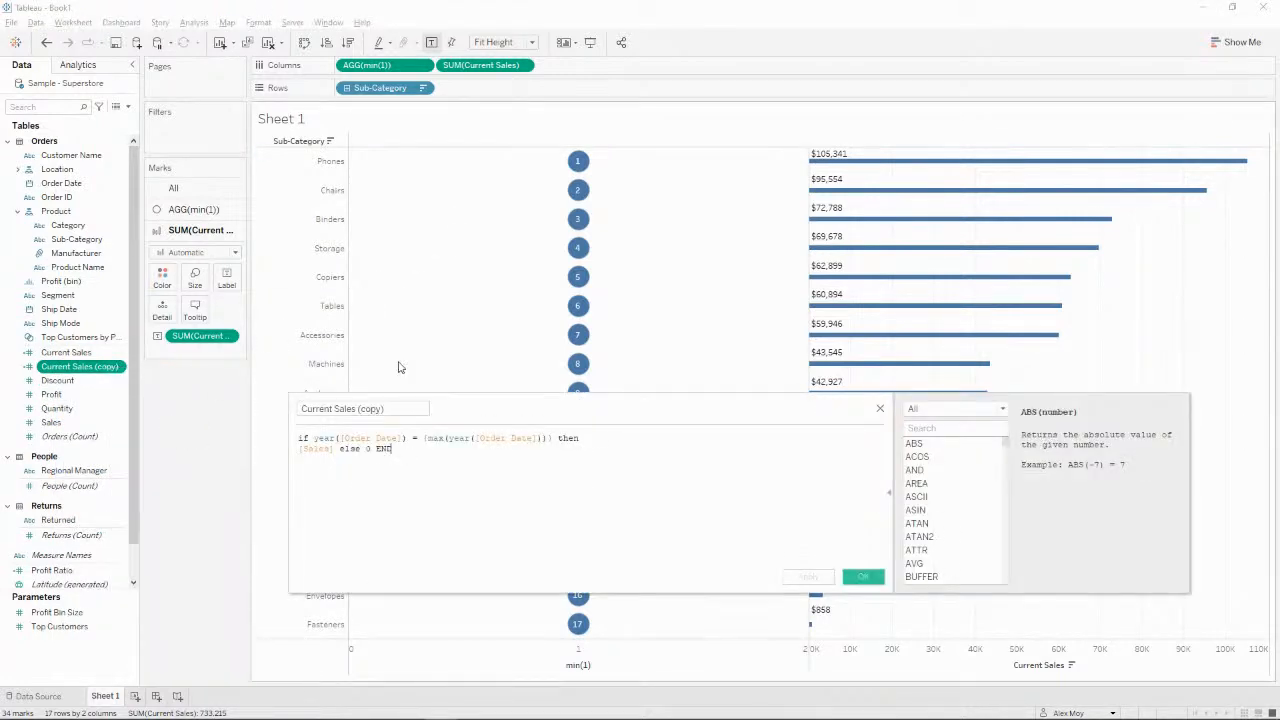
{"action": "double_click", "coordinate": [318, 410]}
{"action": "type", "text": "PY"}
{"action": "key", "text": "ctrl+shift+Left"}
{"action": "key", "text": "ctrl+shift+Left"}
{"action": "key", "text": "BackSpace"}
{"action": "left_click", "coordinate": [426, 451]}
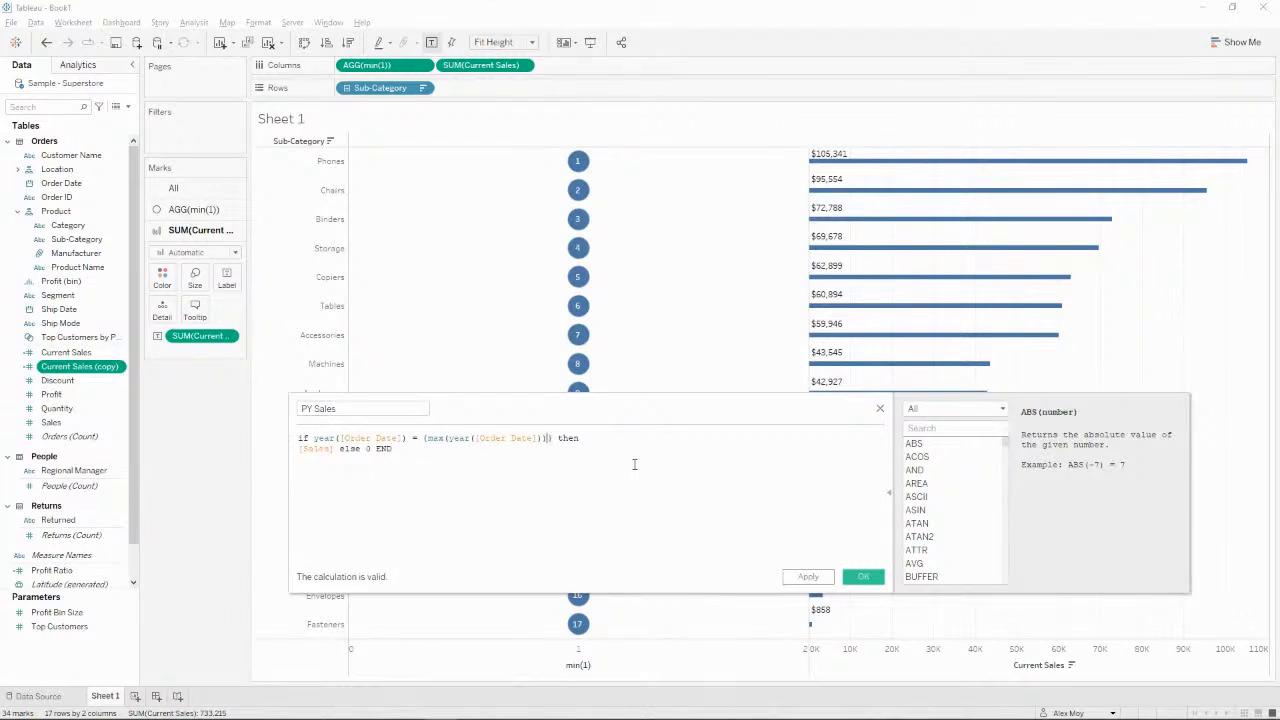
{"action": "type", "text": "-1"}
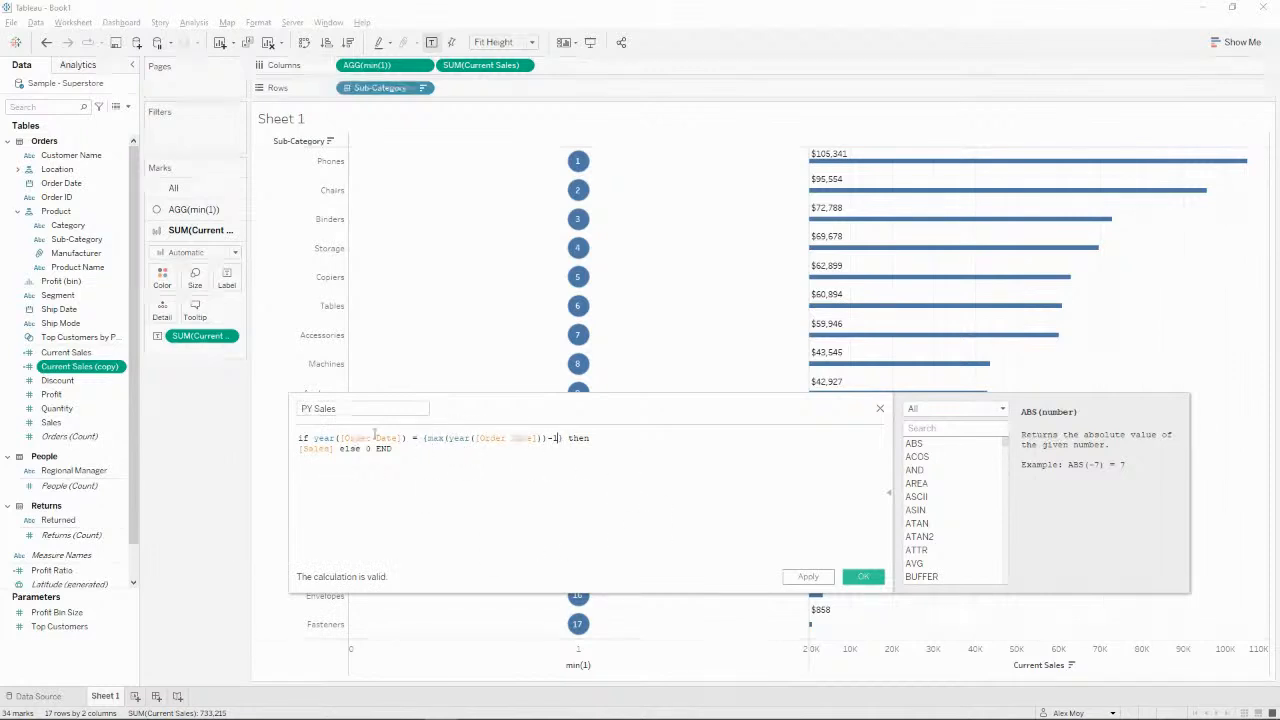
{"action": "left_click", "coordinate": [808, 577]}
{"action": "left_click", "coordinate": [866, 578]}
Start a new calculated field named YoY Sales.
{"action": "left_click", "coordinate": [128, 111]}
{"action": "left_click", "coordinate": [70, 121]}
{"action": "type", "text": "YoY Sales"}
{"action": "left_click", "coordinate": [489, 434]}
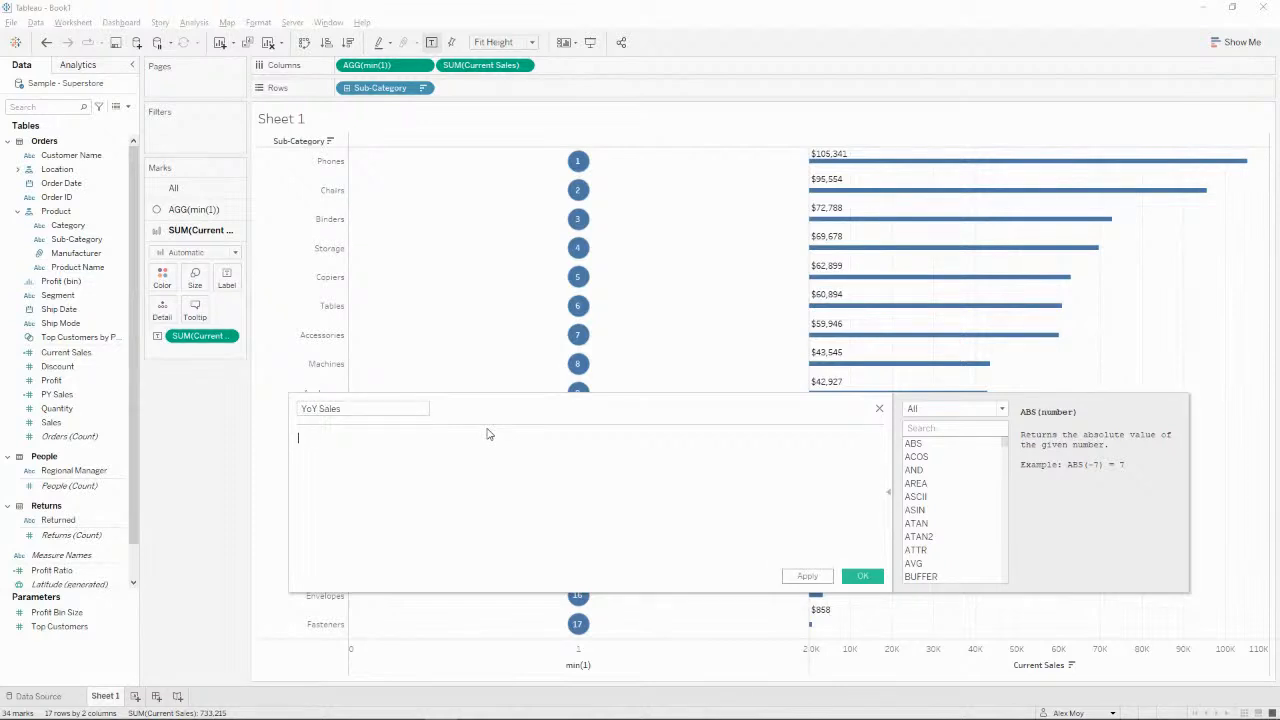
Enter sum([Current Sales] - [PY Sales]) / sum([PY Sales]) as the YoY Sales formula and save the field.
{"action": "type", "text": "sum("}
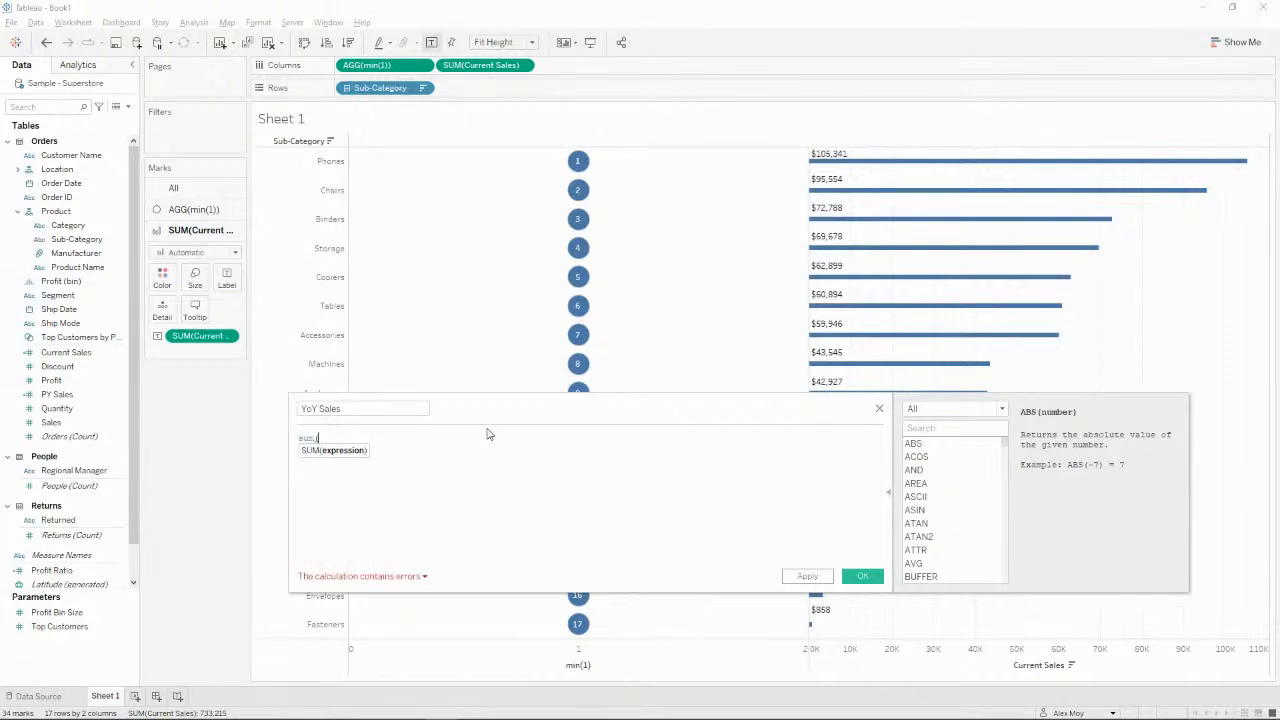
{"action": "type", "text": "[cu"}
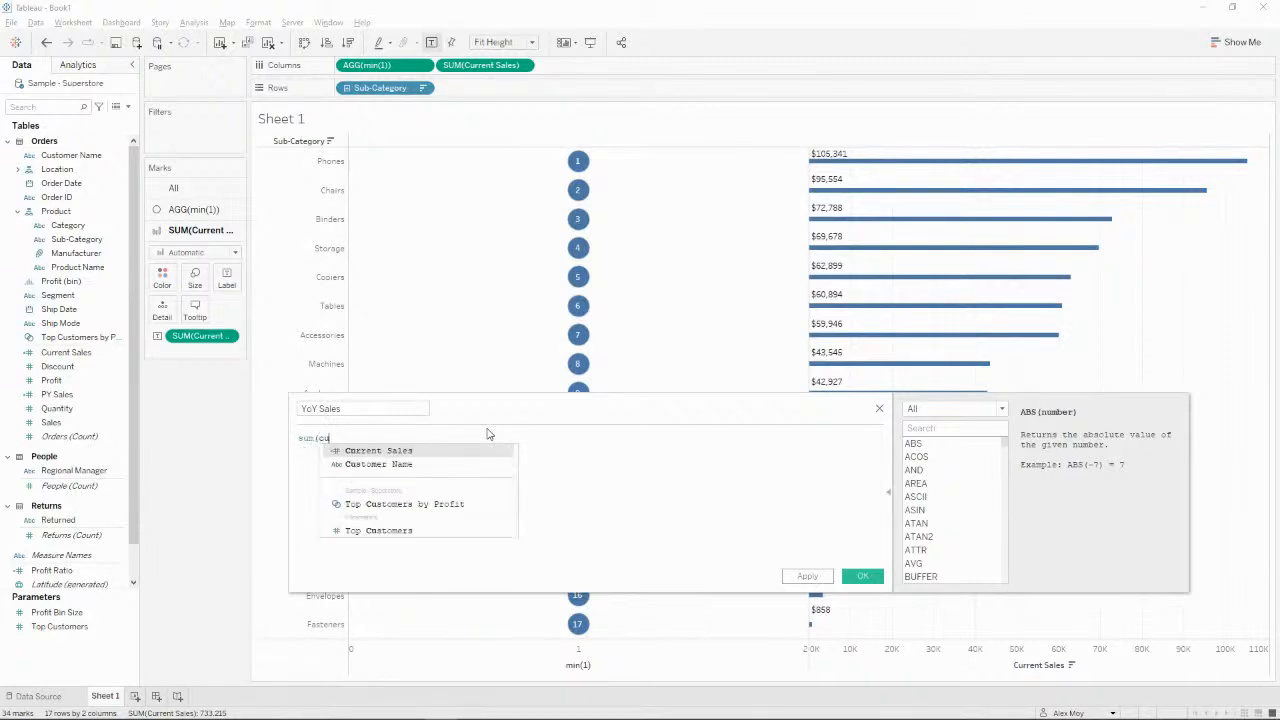
{"action": "key", "text": "Return"}
{"action": "type", "text": "- "}
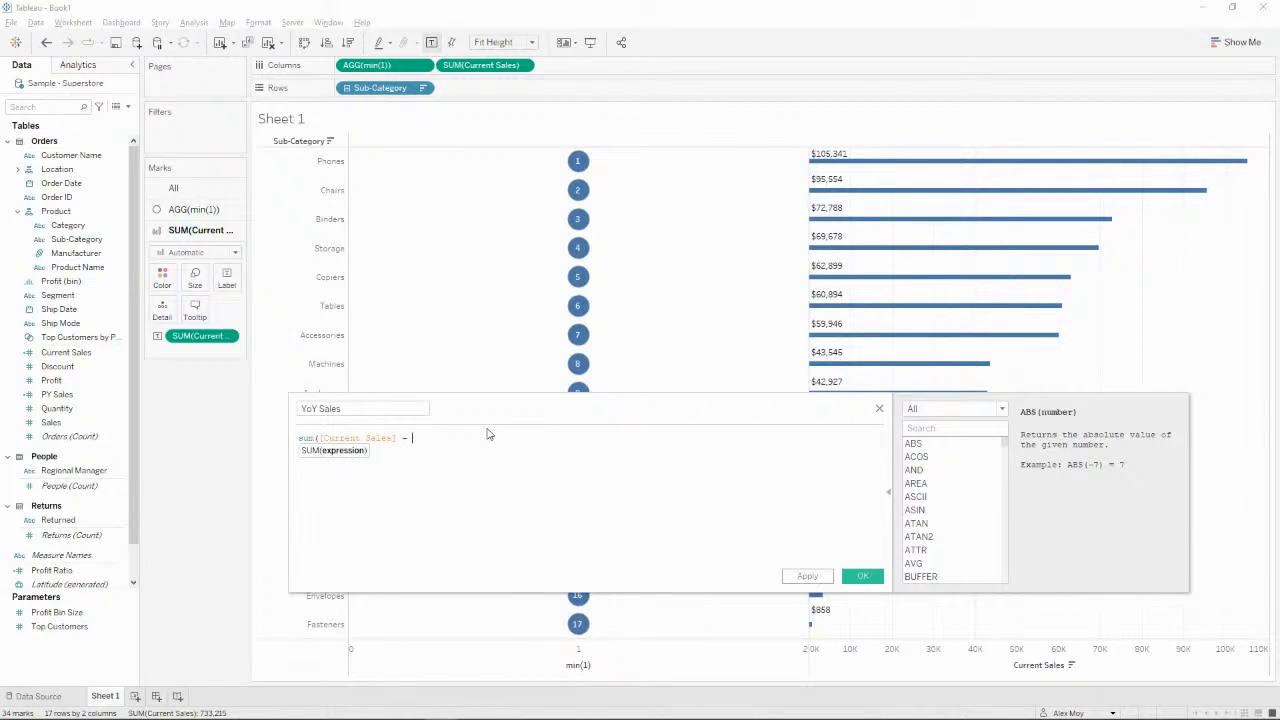
{"action": "type", "text": "py"}
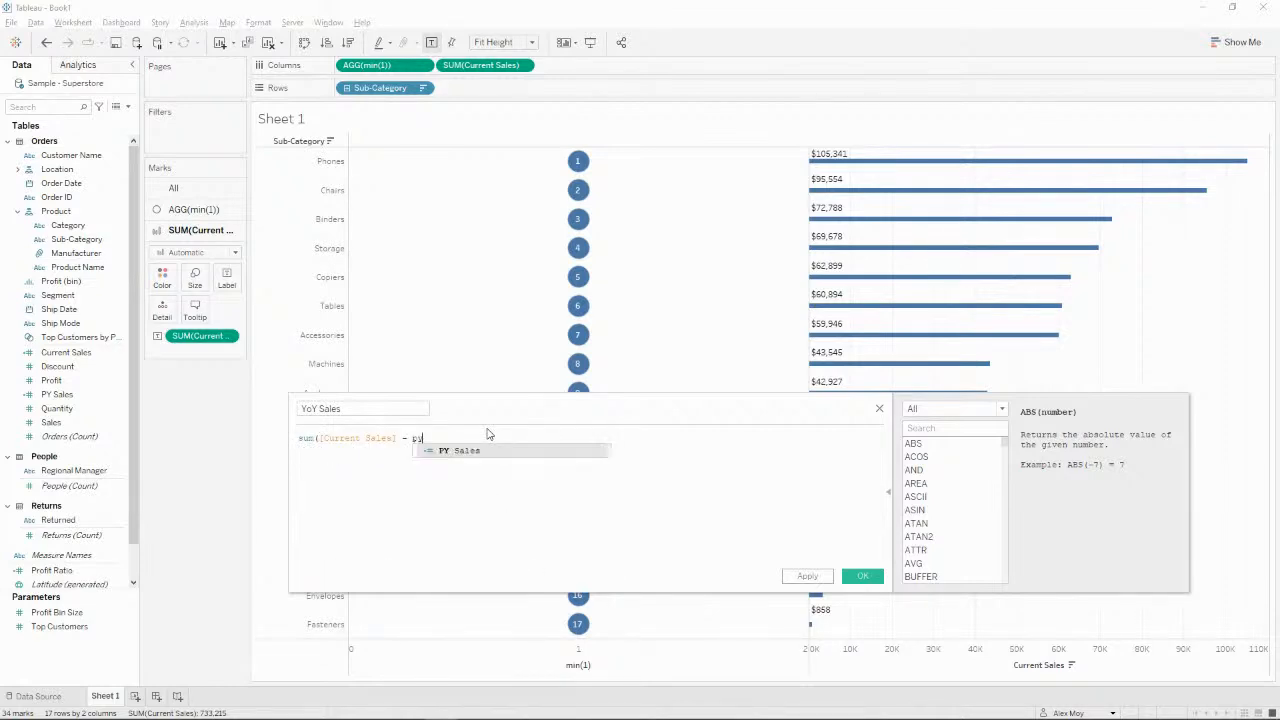
{"action": "key", "text": "Return"}
{"action": "type", "text": ") / sum("}
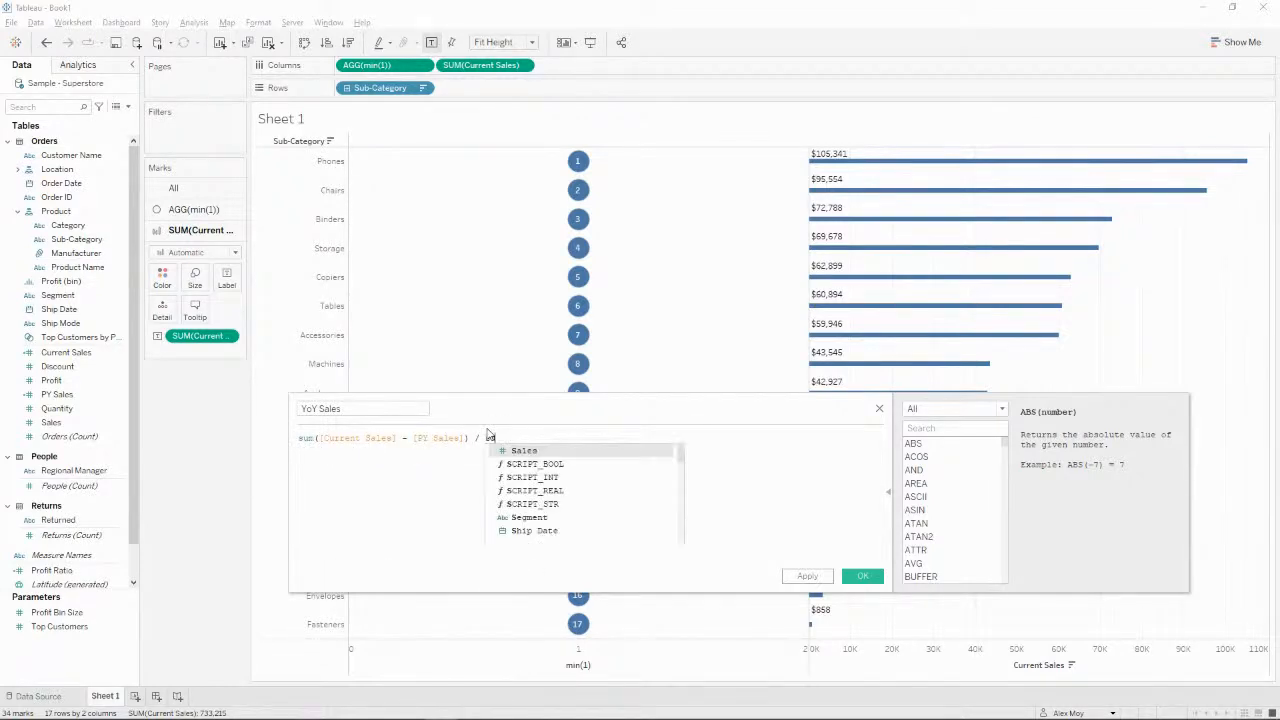
{"action": "type", "text": "py"}
{"action": "key", "text": "Return"}
{"action": "type", "text": ")"}
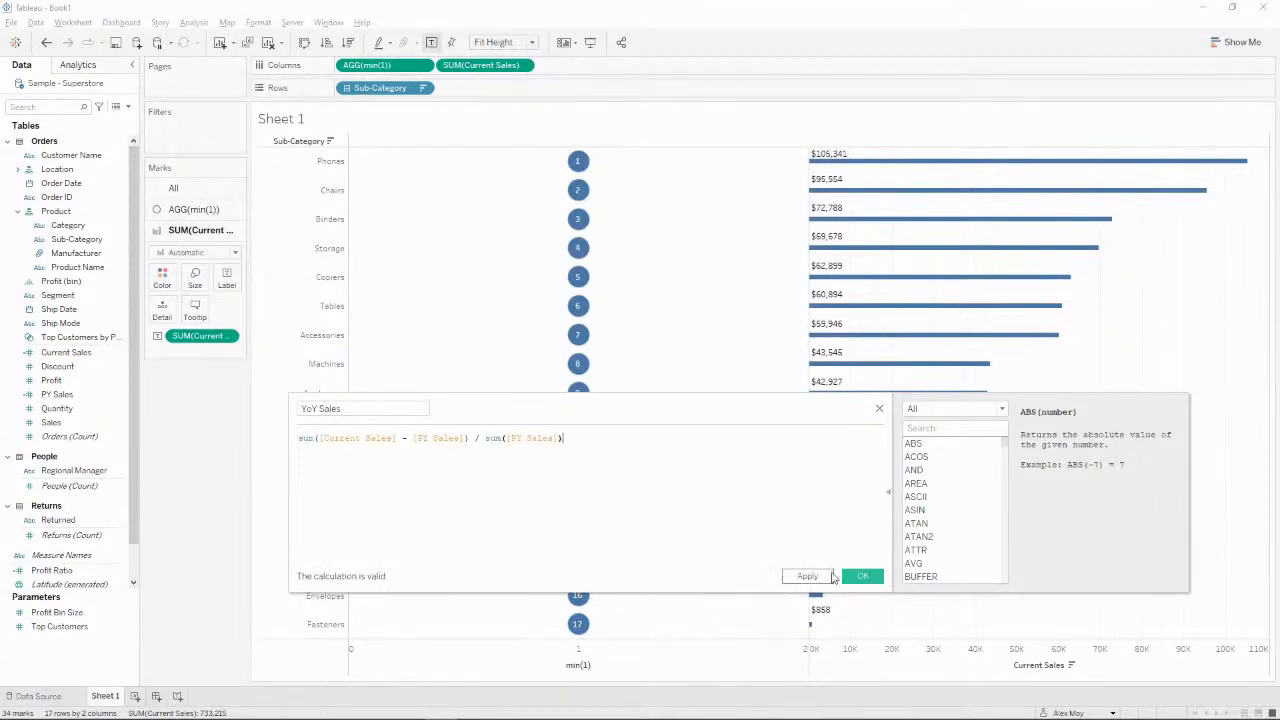
{"action": "left_click", "coordinate": [862, 577]}
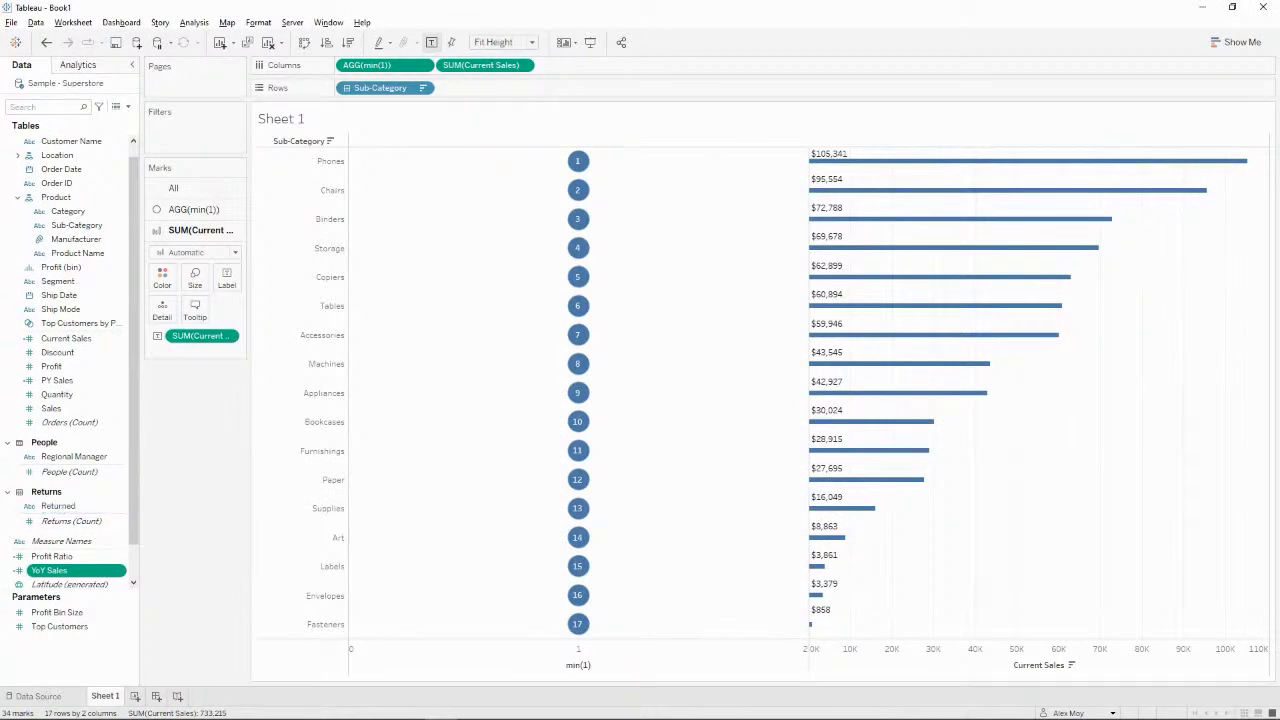
Add a second min(1) measure to Columns after Current Sales.
{"action": "left_click_drag", "start_coordinate": [592, 719], "coordinate": [387, 83]}
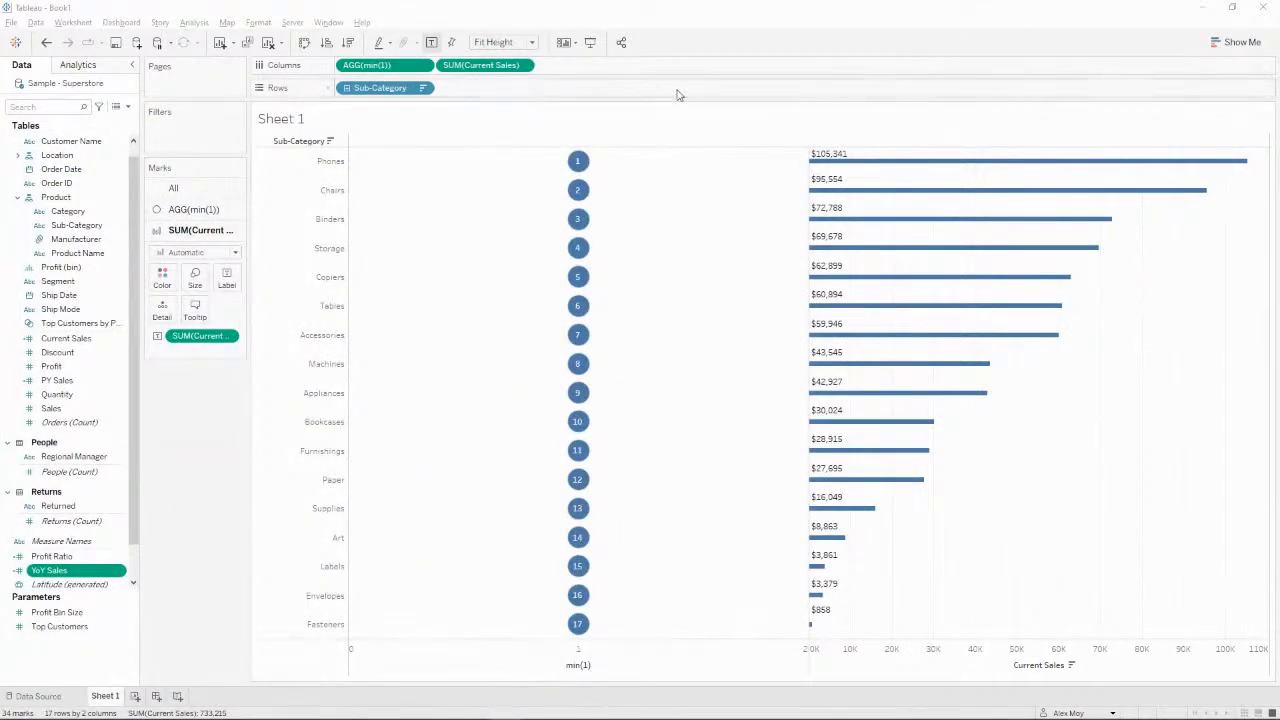
{"action": "double_click", "coordinate": [586, 68]}
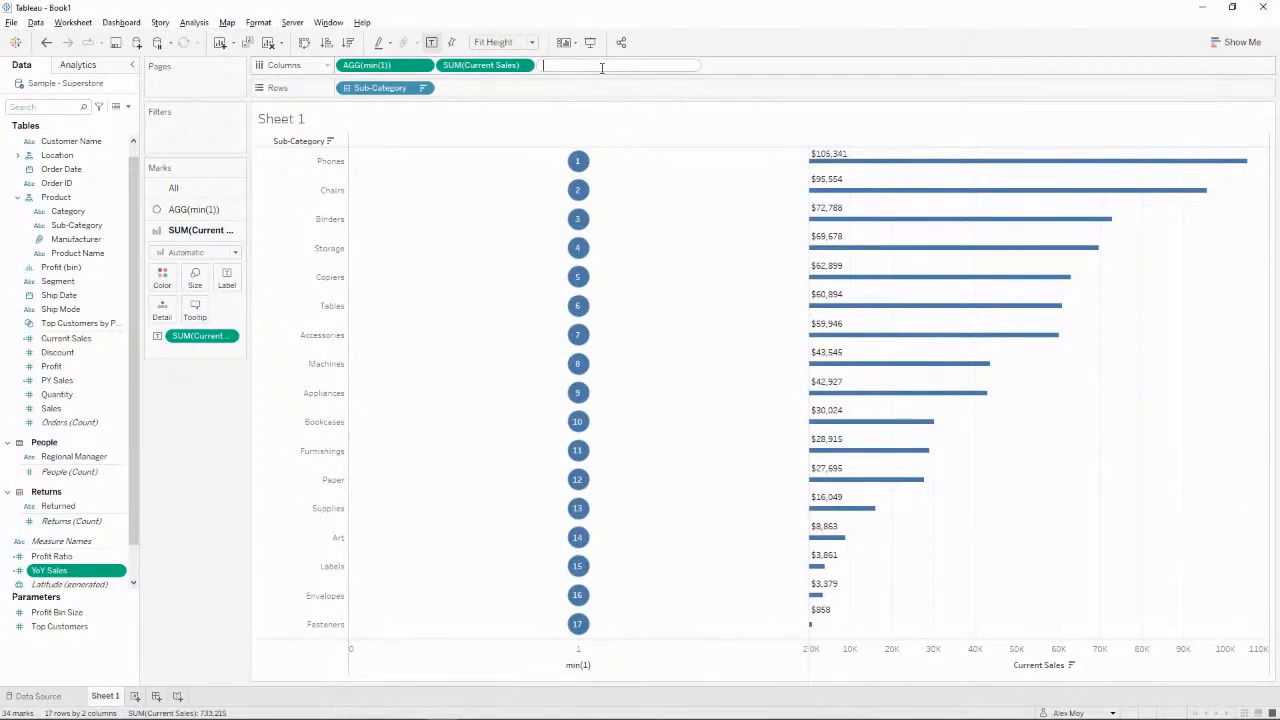
{"action": "type", "text": "min"}
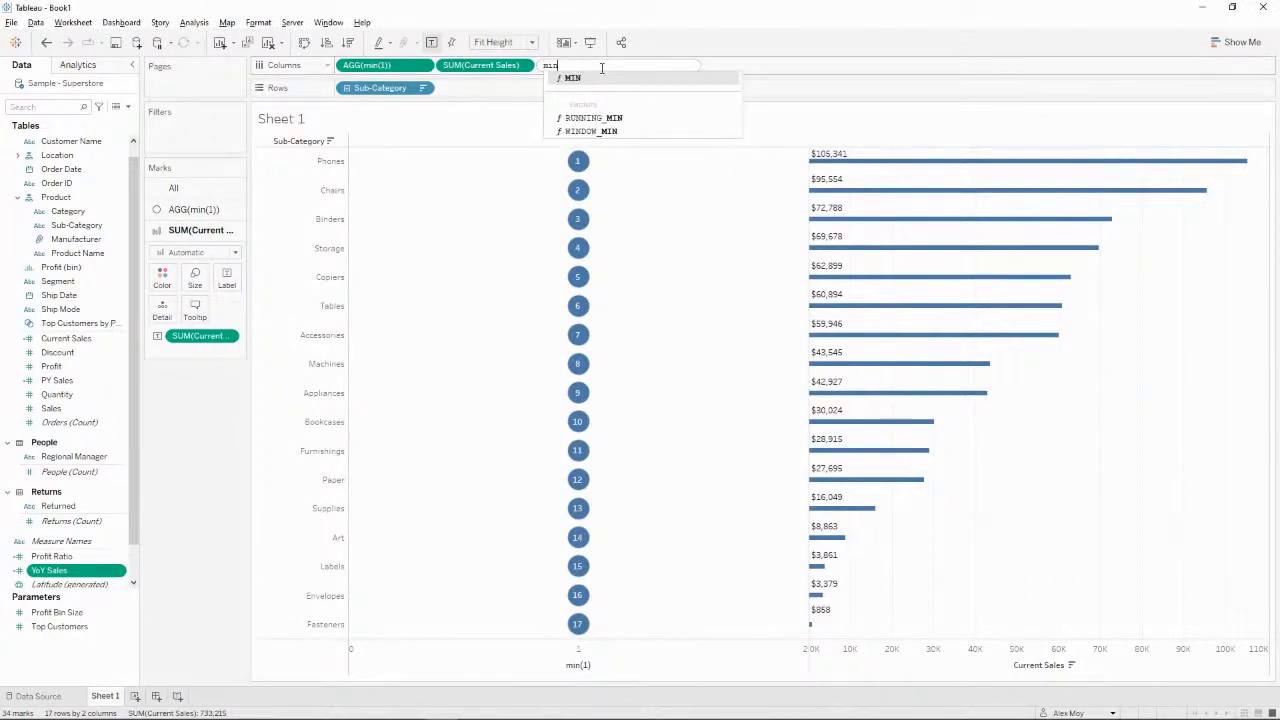
{"action": "type", "text": "(1)"}
{"action": "key", "text": "Return"}
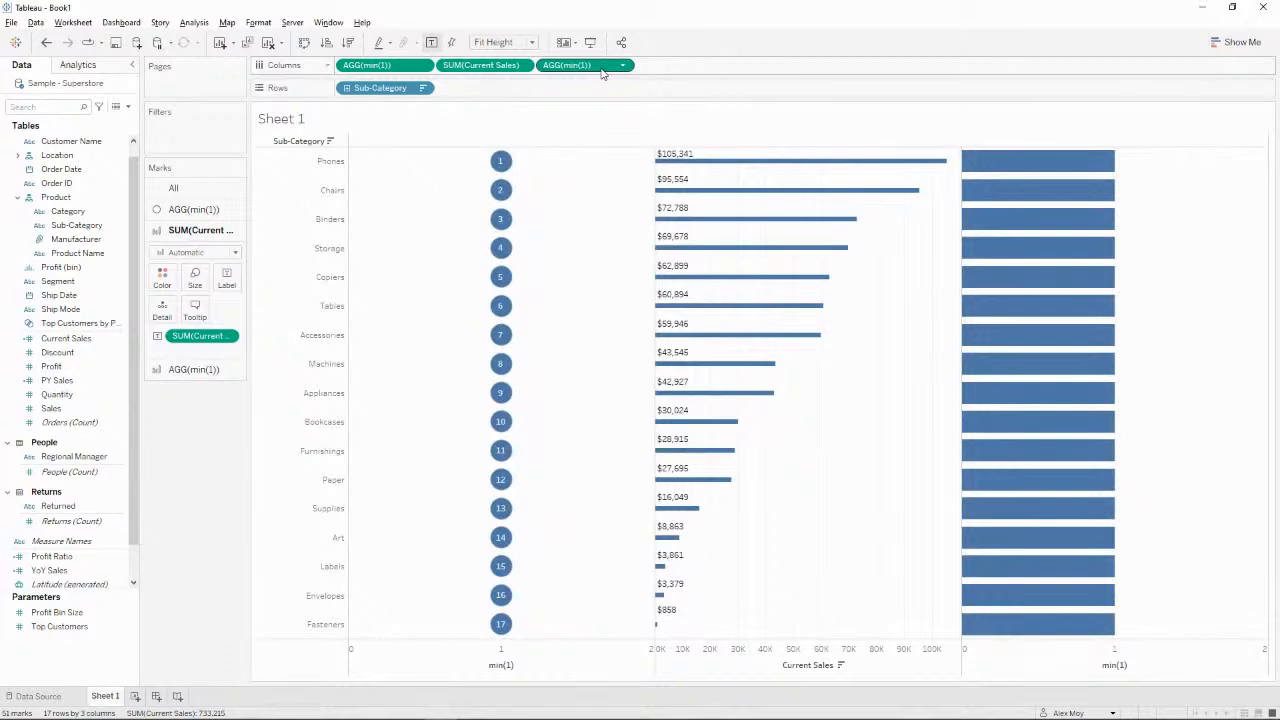
Label the marks of the new min(1) measure with YoY Sales.
{"action": "left_click", "coordinate": [122, 340]}
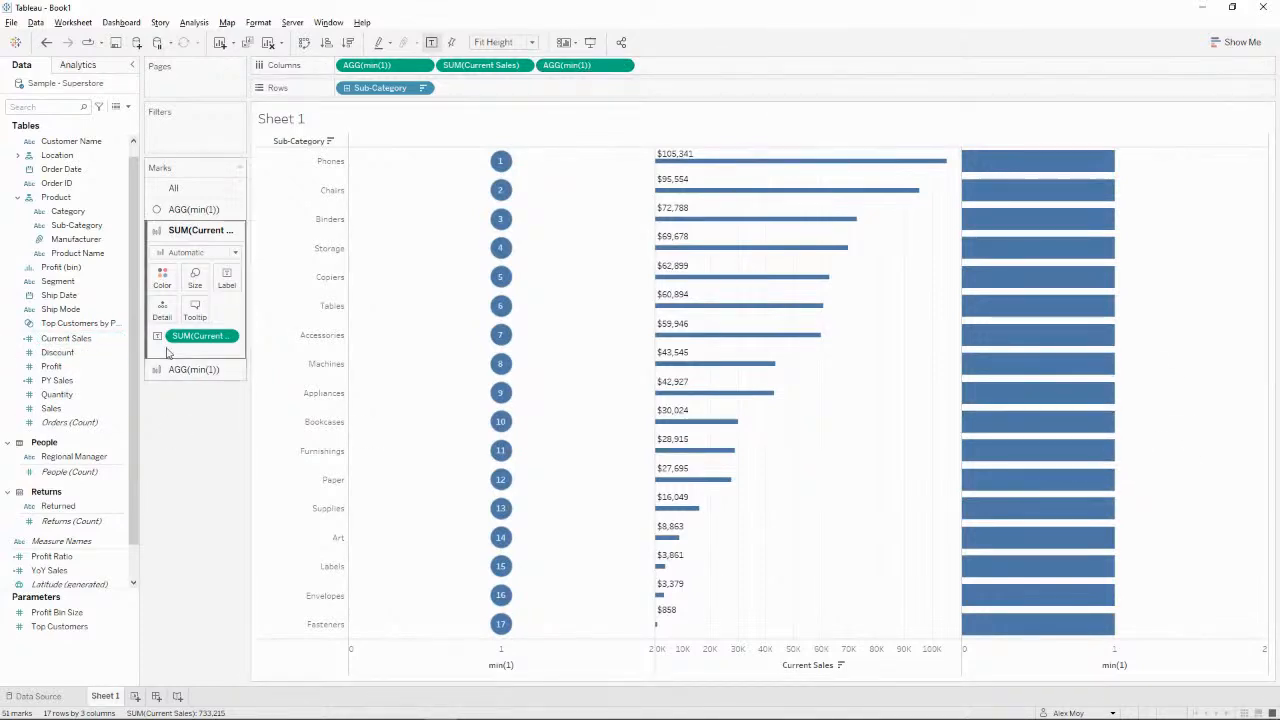
{"action": "left_click", "coordinate": [192, 369]}
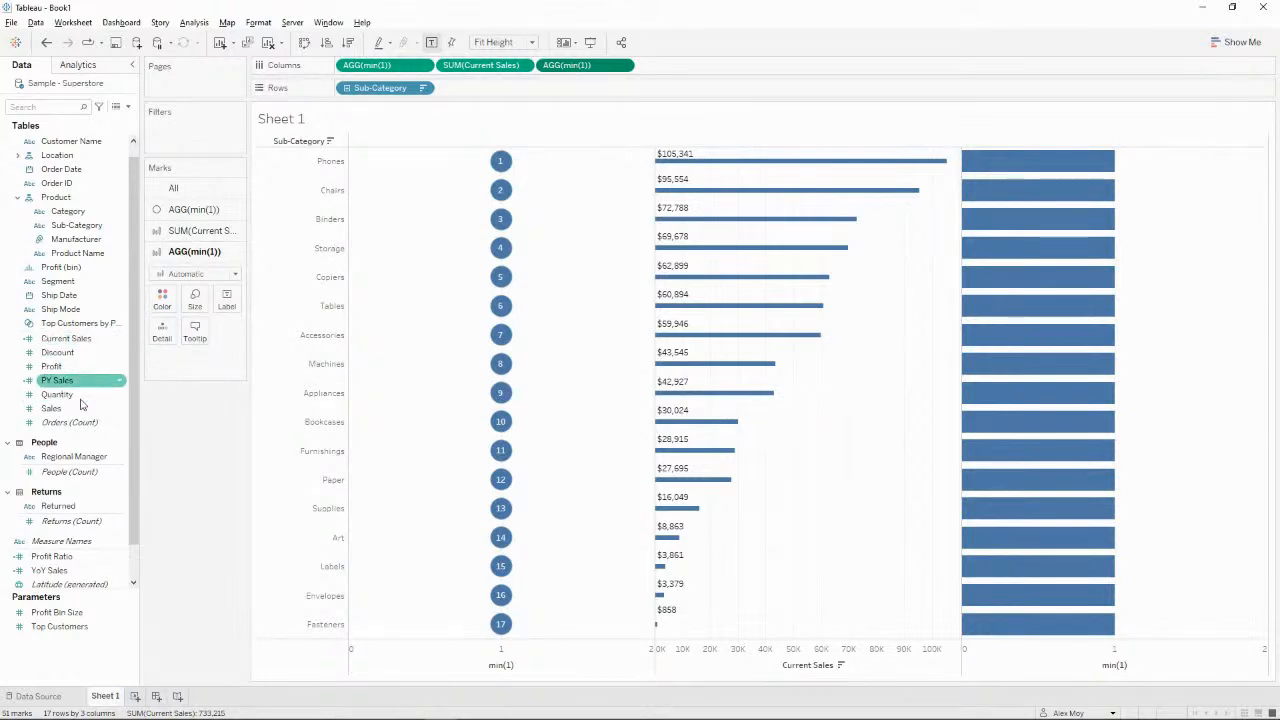
{"action": "left_click_drag", "start_coordinate": [55, 571], "coordinate": [227, 302]}
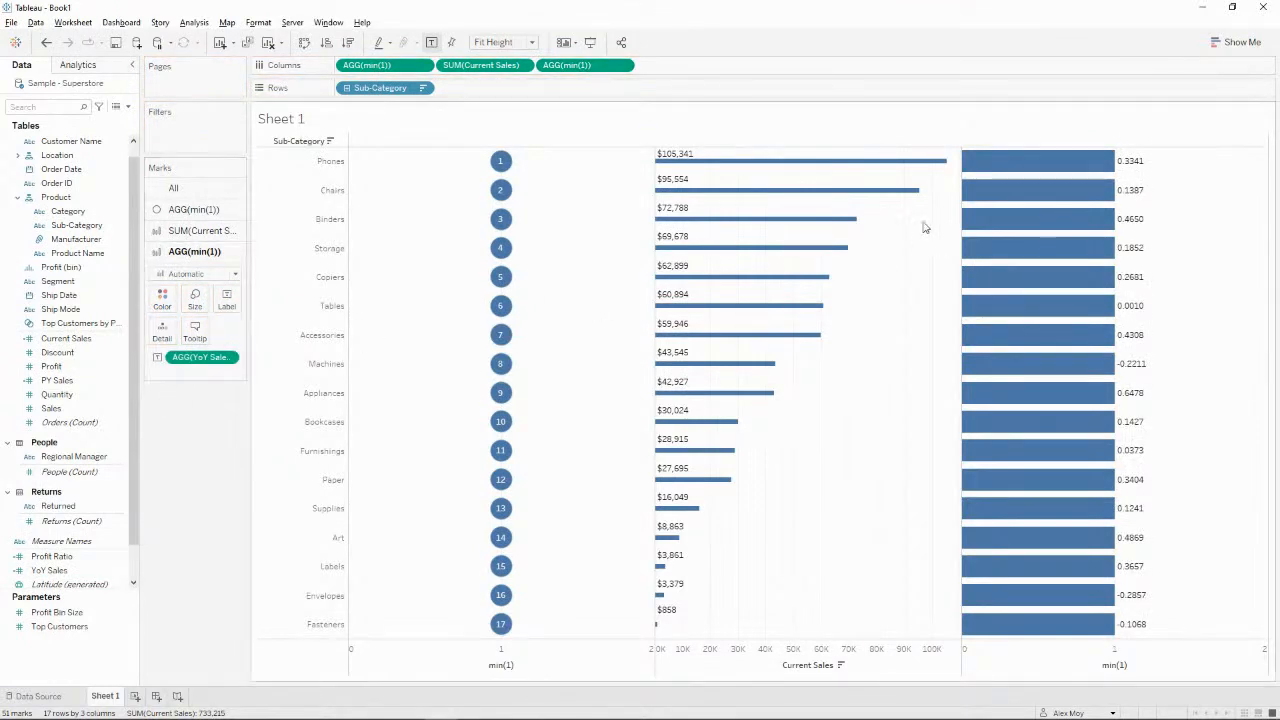
Set the default number format of YoY Sales to Percentage with 0 decimal places.
{"action": "right_click", "coordinate": [72, 571]}
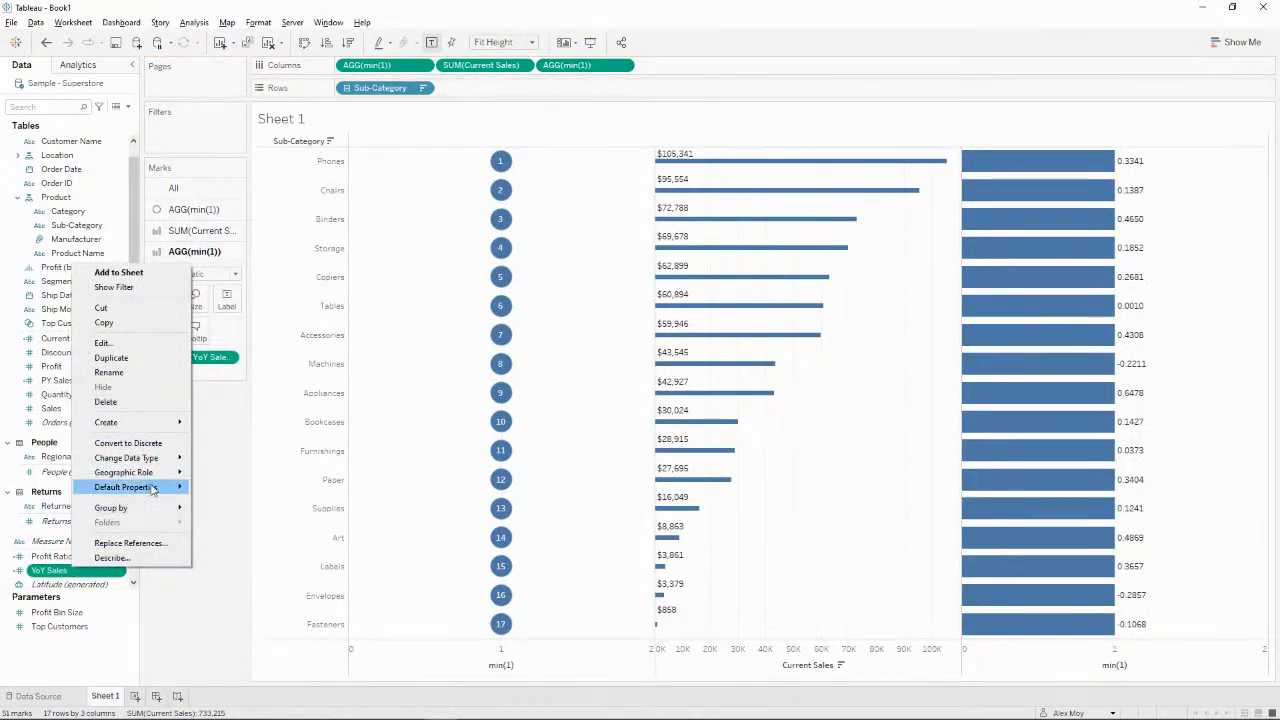
{"action": "mouse_move", "coordinate": [150, 487]}
{"action": "left_click", "coordinate": [228, 508]}
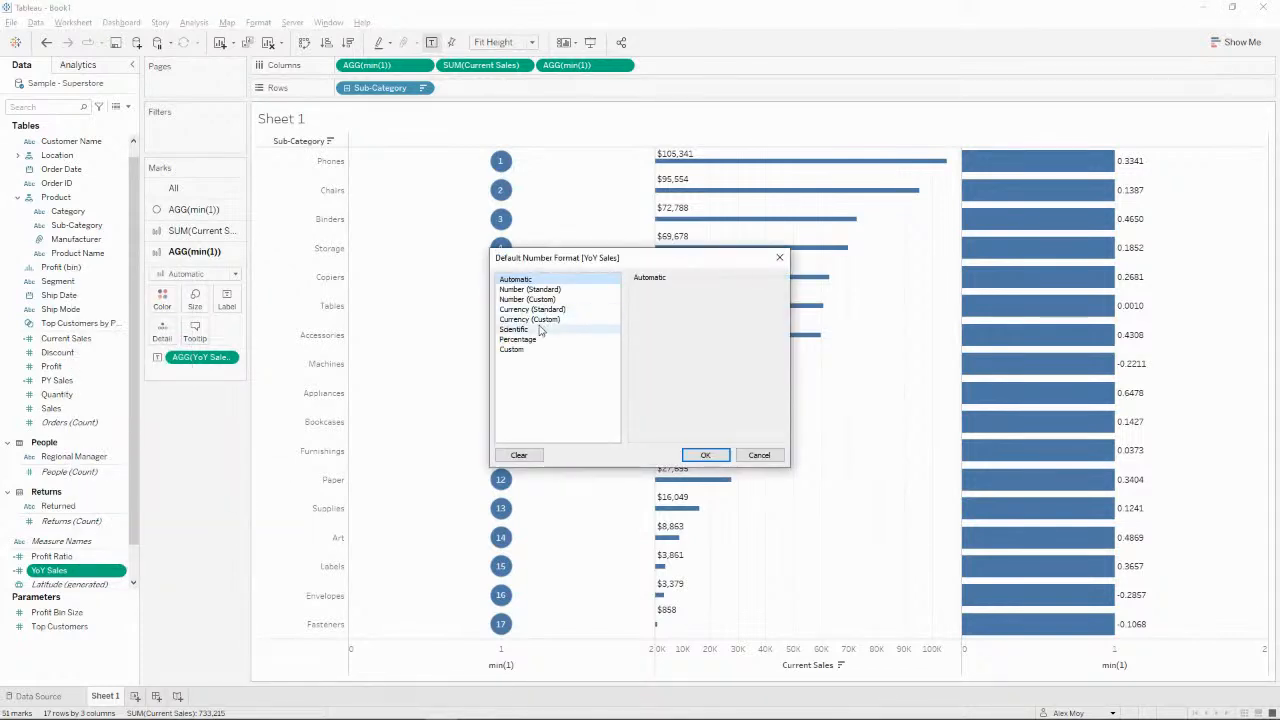
{"action": "left_click", "coordinate": [525, 339]}
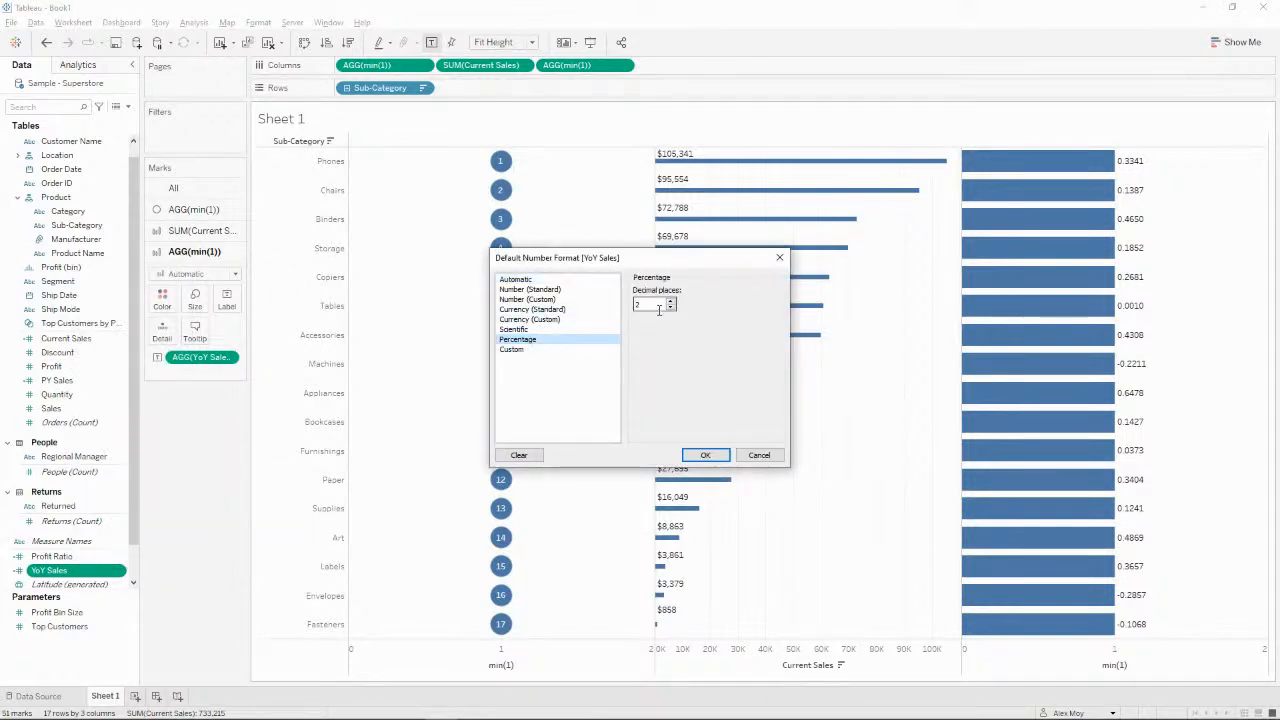
{"action": "left_click", "coordinate": [703, 455]}
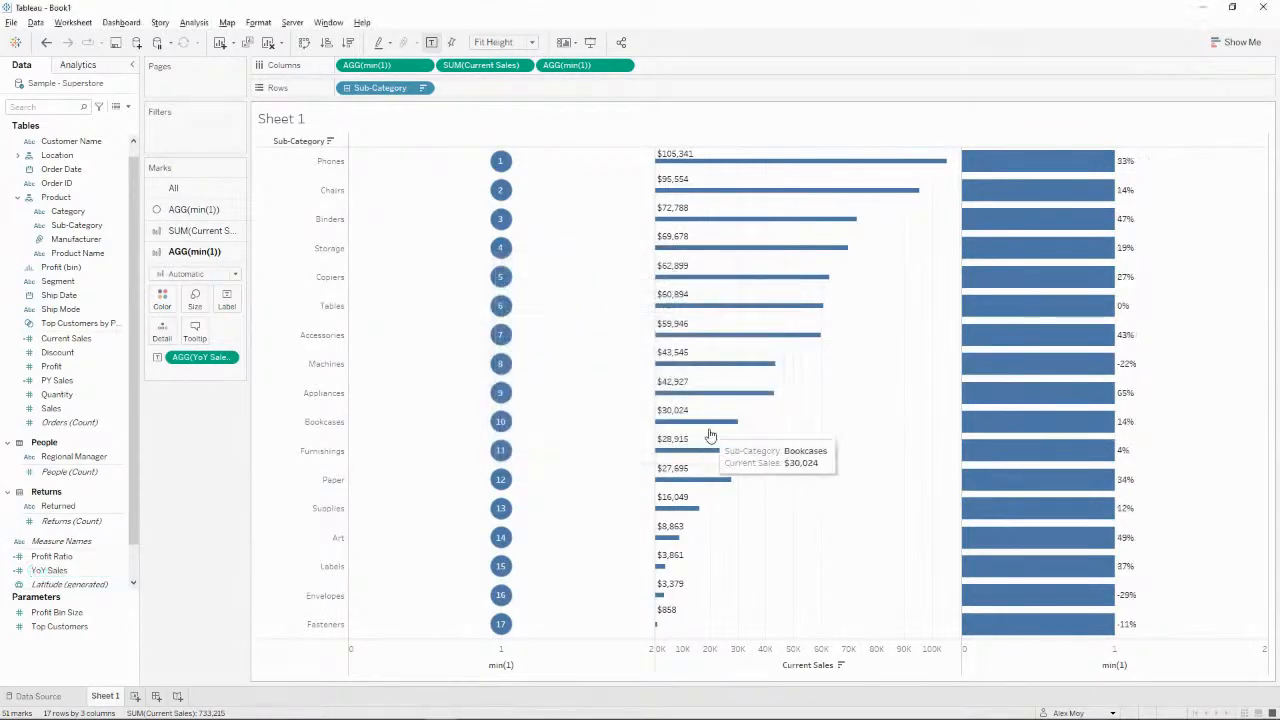
Give YoY Sales a custom default number format that puts + before positive and - before negative whole percentages.
{"action": "left_click", "coordinate": [80, 558]}
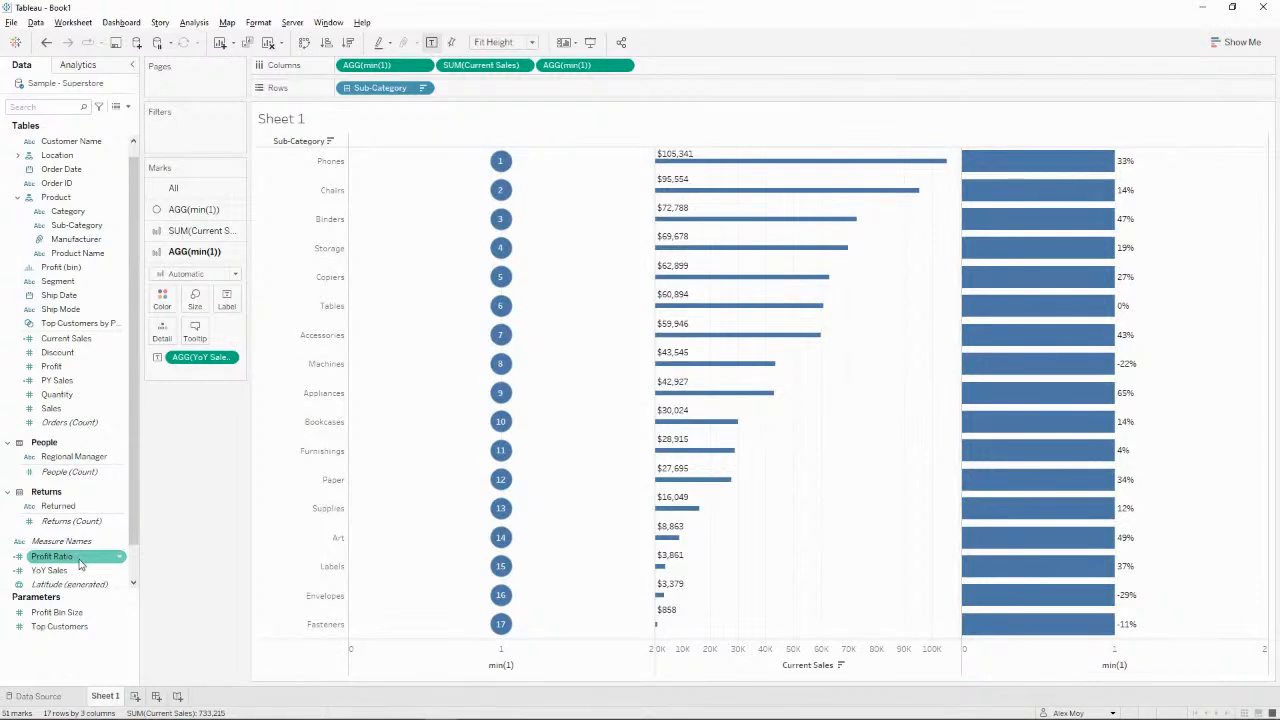
{"action": "right_click", "coordinate": [80, 562]}
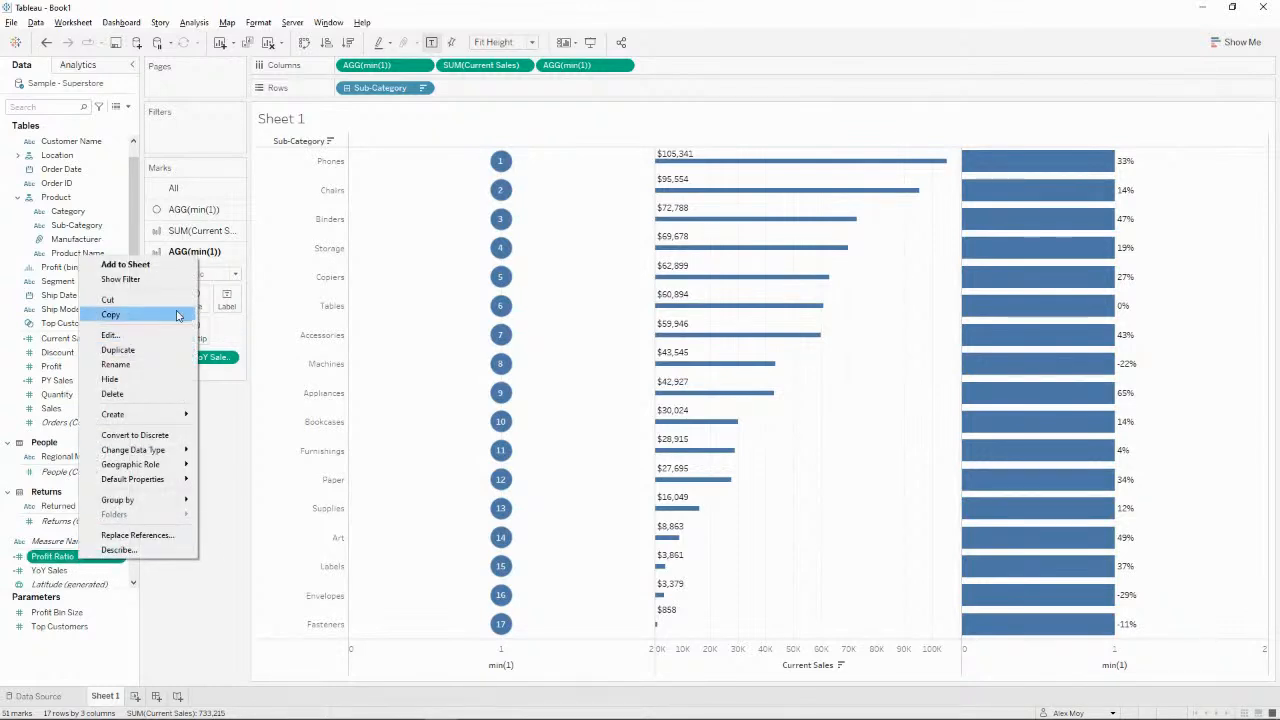
{"action": "left_click", "coordinate": [66, 571]}
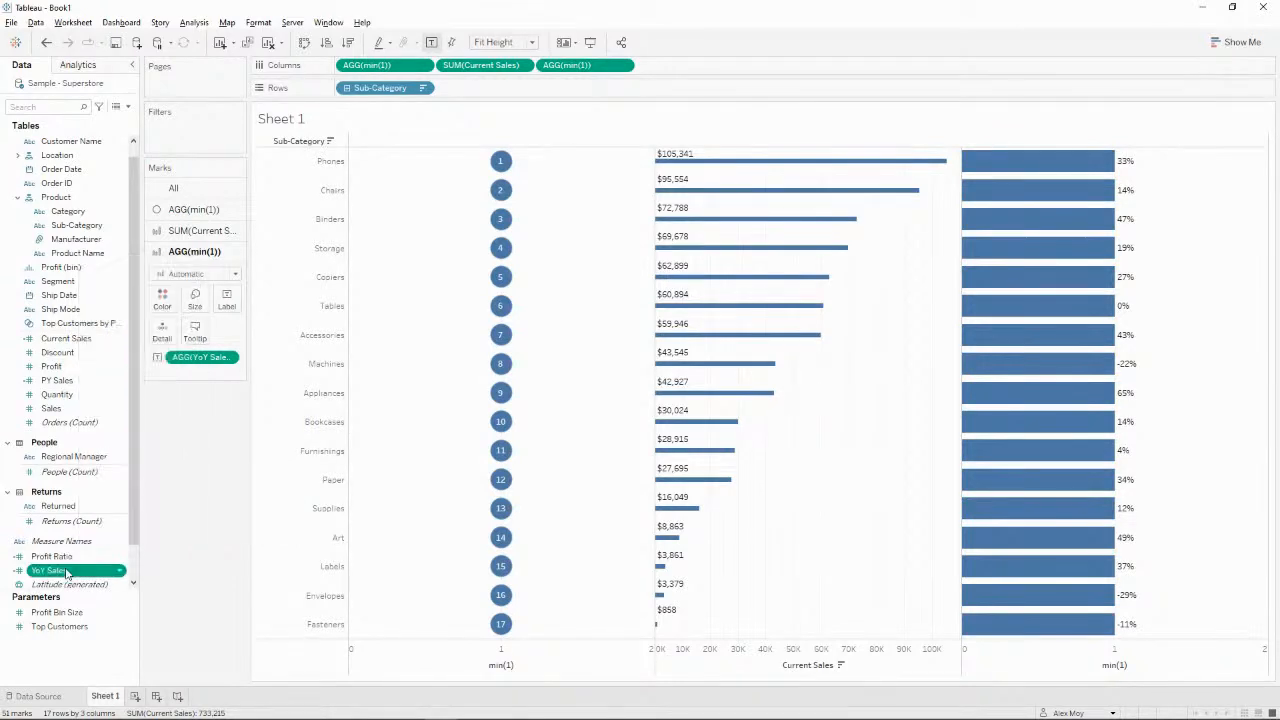
{"action": "right_click", "coordinate": [66, 571]}
{"action": "mouse_move", "coordinate": [150, 488]}
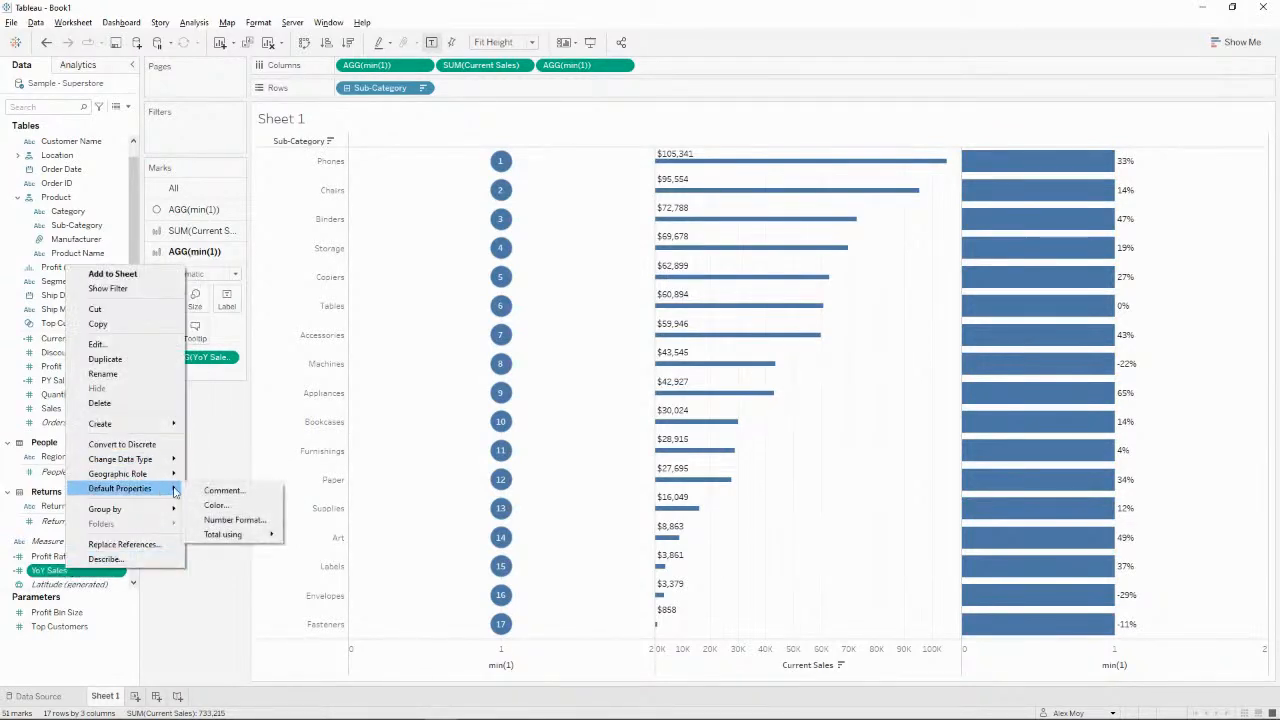
{"action": "left_click", "coordinate": [236, 520]}
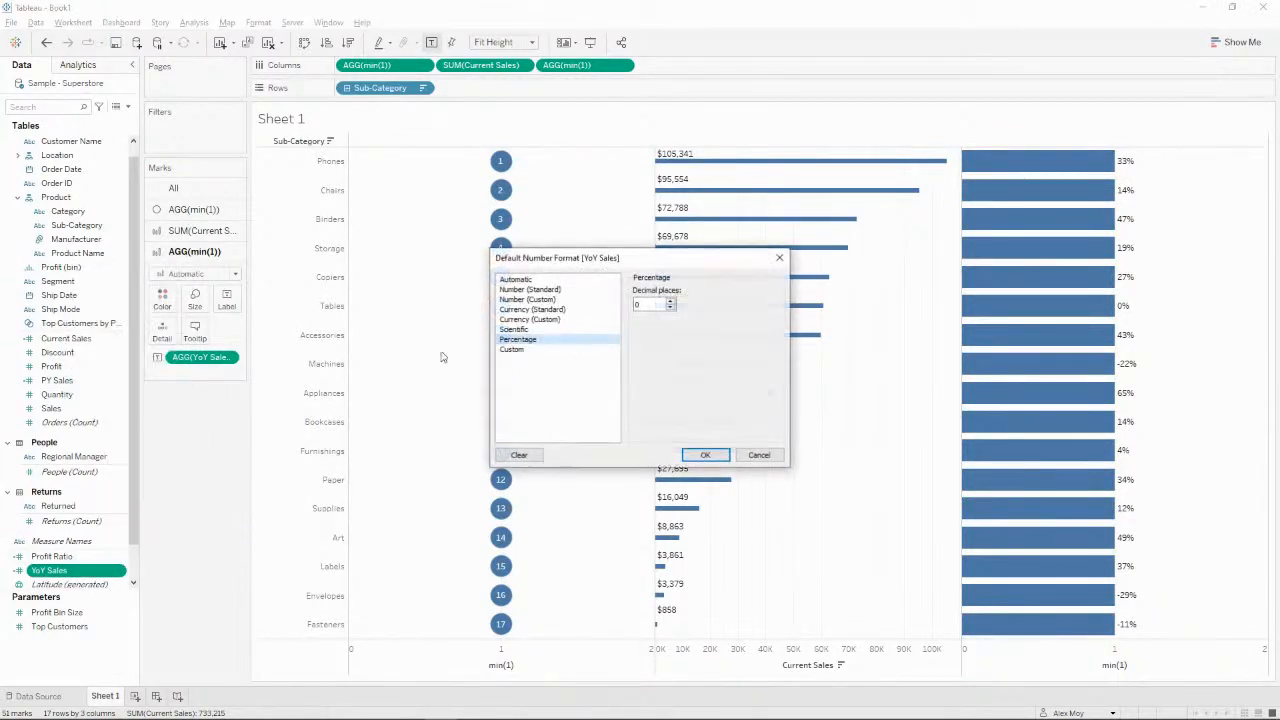
{"action": "left_click", "coordinate": [541, 352]}
{"action": "left_click", "coordinate": [700, 304]}
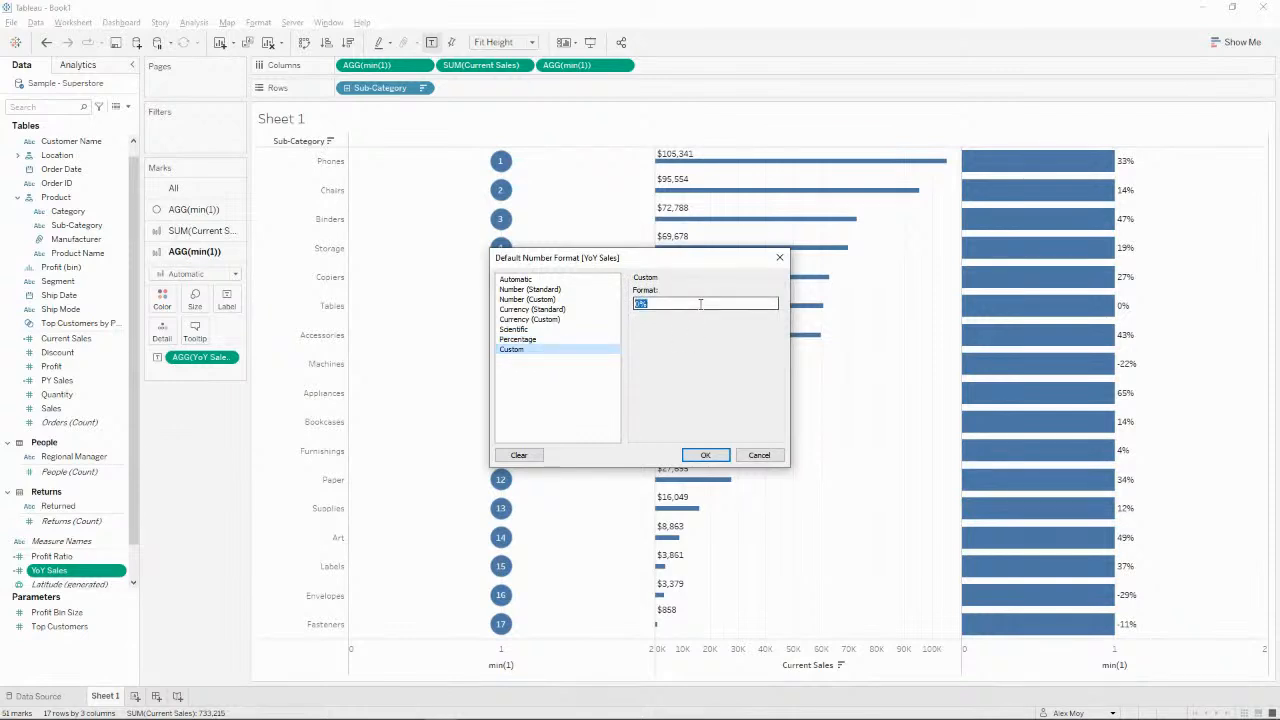
{"action": "left_click", "coordinate": [700, 304]}
{"action": "type", "text": "-"}
{"action": "type", "text": "+"}
{"action": "left_click", "coordinate": [705, 455]}
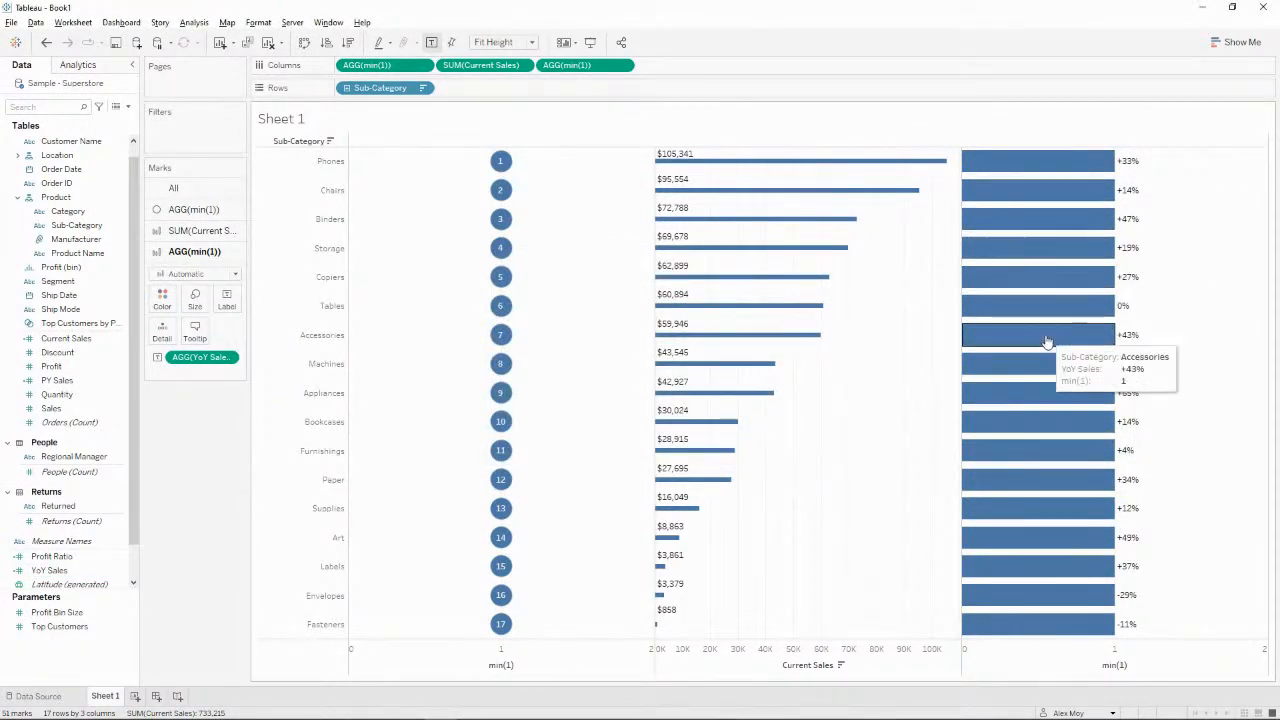
Change the mark type of the second min(1) measure, labelled with YoY Sales, to Shape.
{"action": "mouse_move", "coordinate": [1120, 168]}
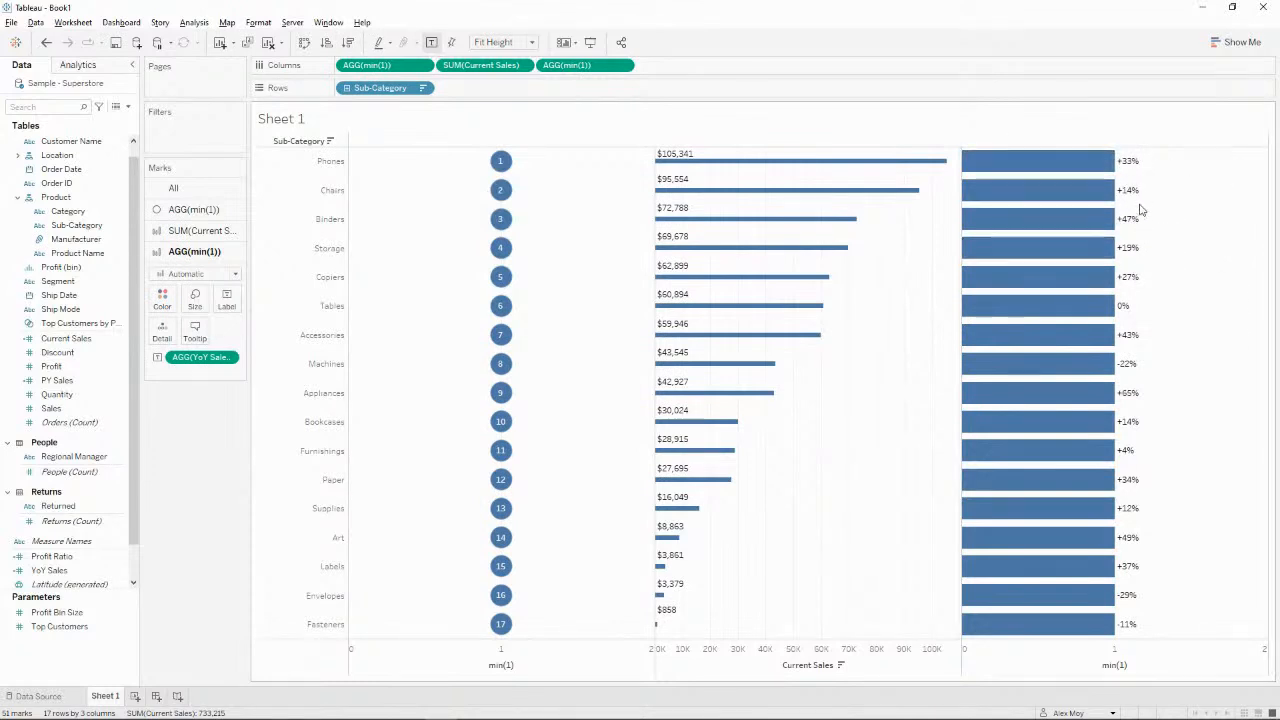
{"action": "mouse_move", "coordinate": [1118, 310]}
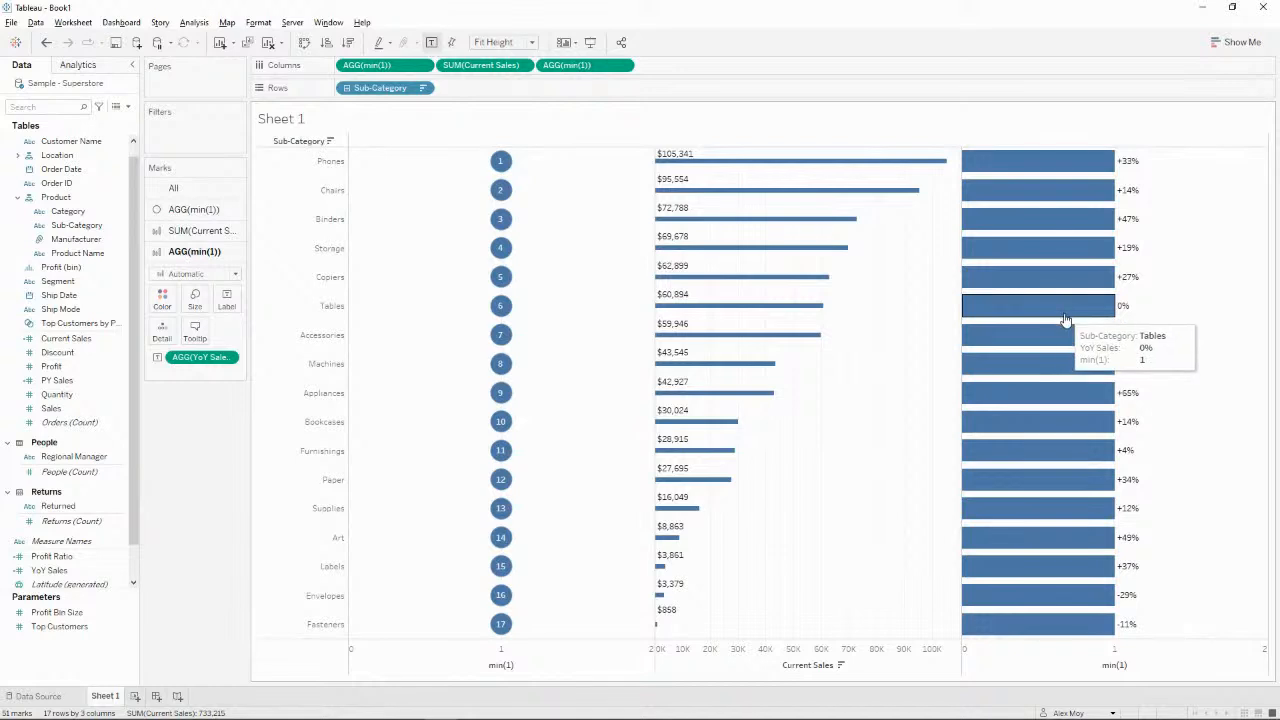
{"action": "left_click", "coordinate": [233, 276]}
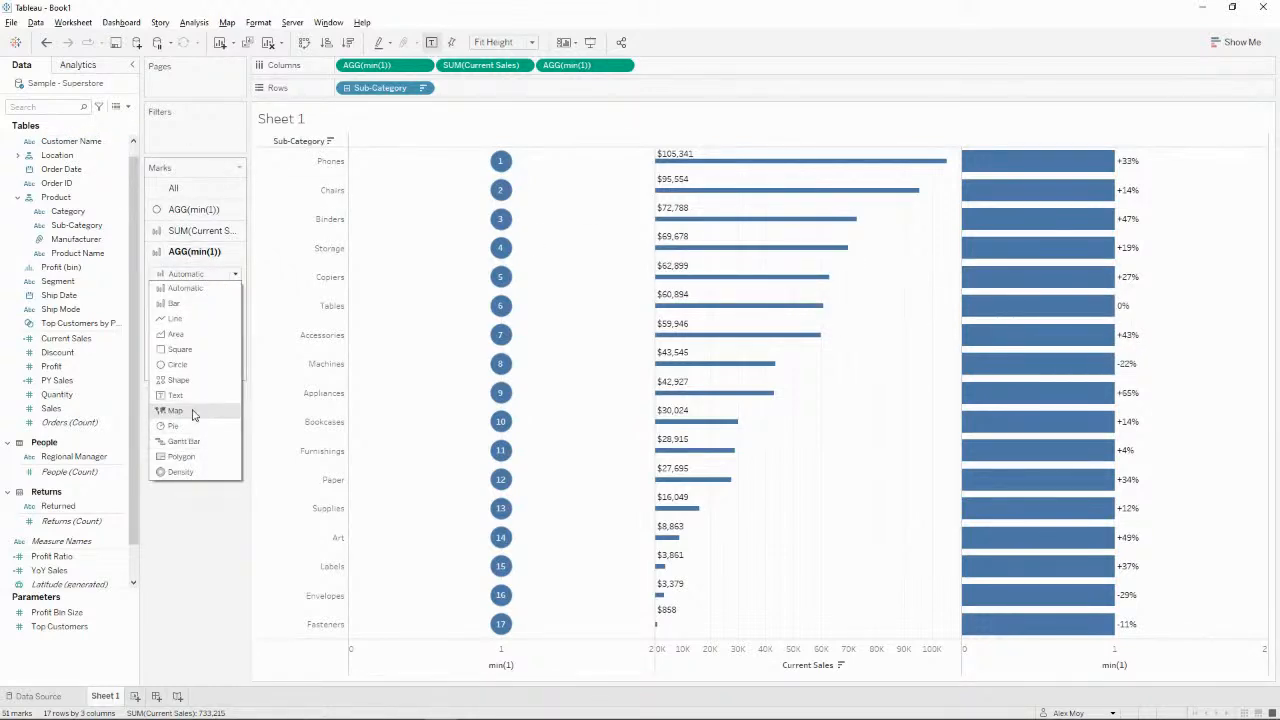
{"action": "left_click", "coordinate": [205, 381]}
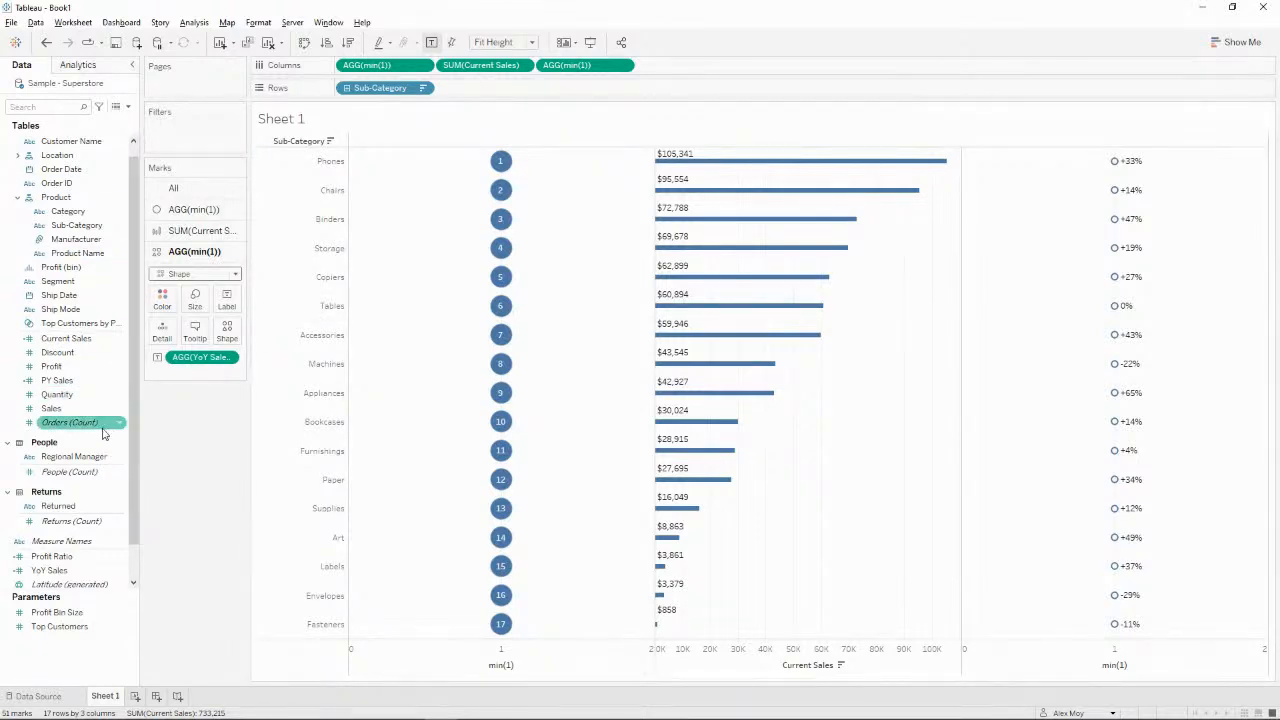
Create a calculated field named YoY Sales Direction.
{"action": "left_click", "coordinate": [127, 107]}
{"action": "left_click", "coordinate": [116, 124]}
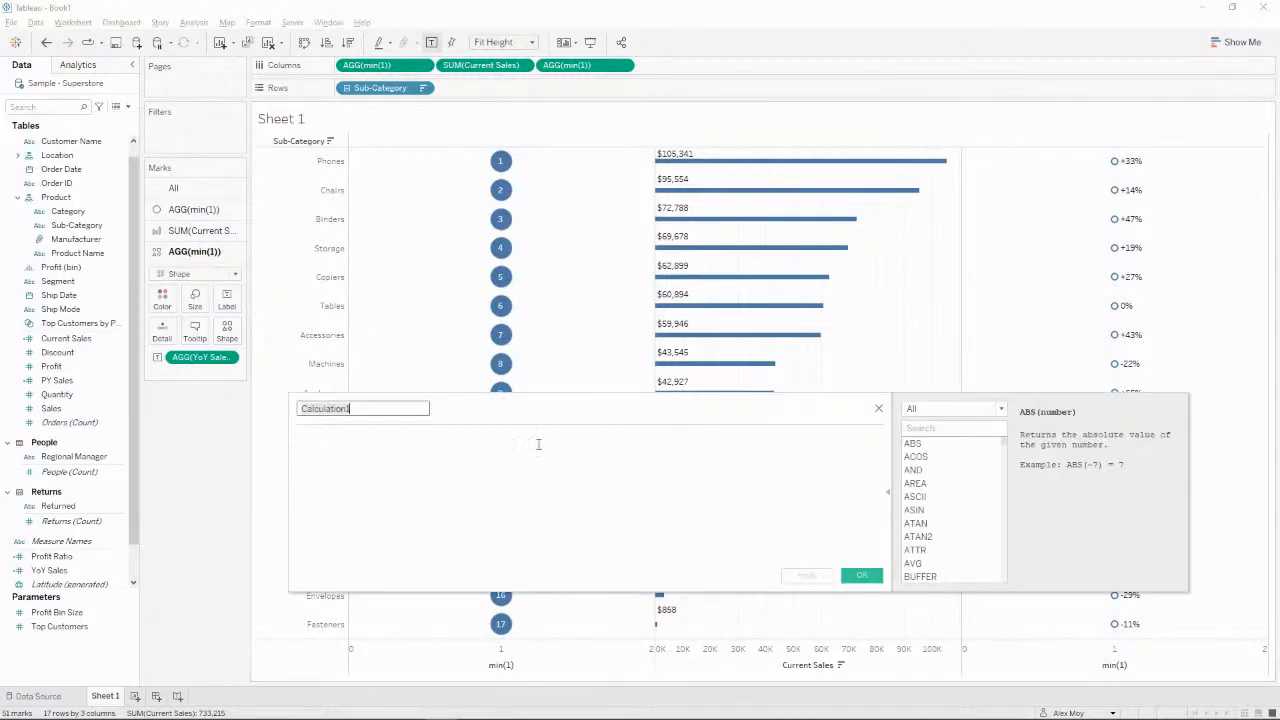
{"action": "type", "text": "YoY S"}
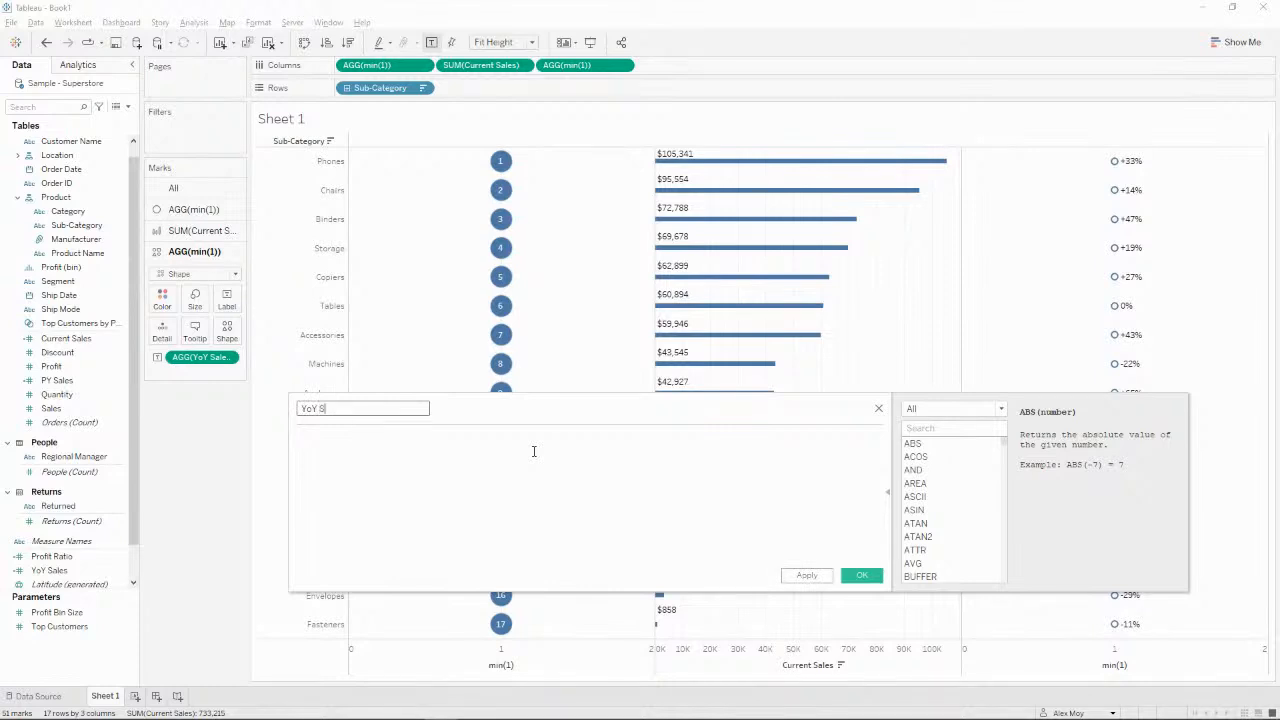
{"action": "type", "text": "ales Direction"}
Begin the YoY Sales Direction formula with if round([YoY Sales],2) > 0 then "Increase".
{"action": "left_click", "coordinate": [534, 451]}
{"action": "type", "text": "if "}
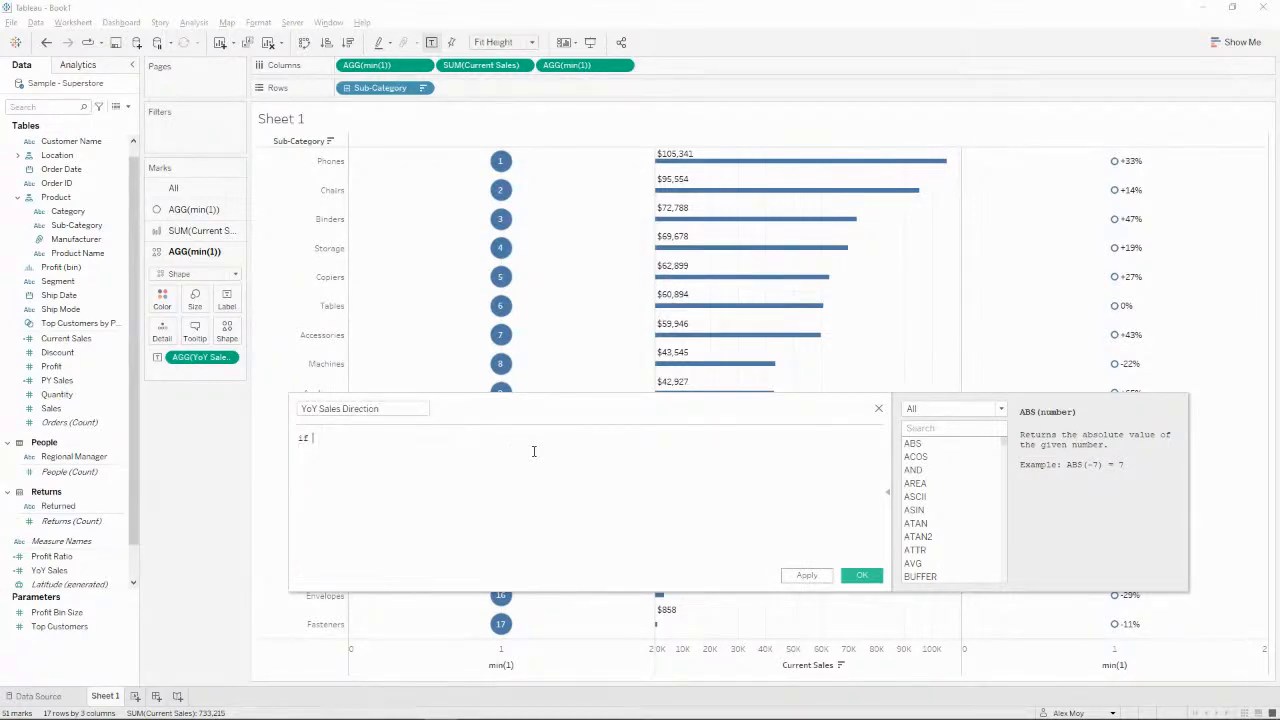
{"action": "type", "text": "round("}
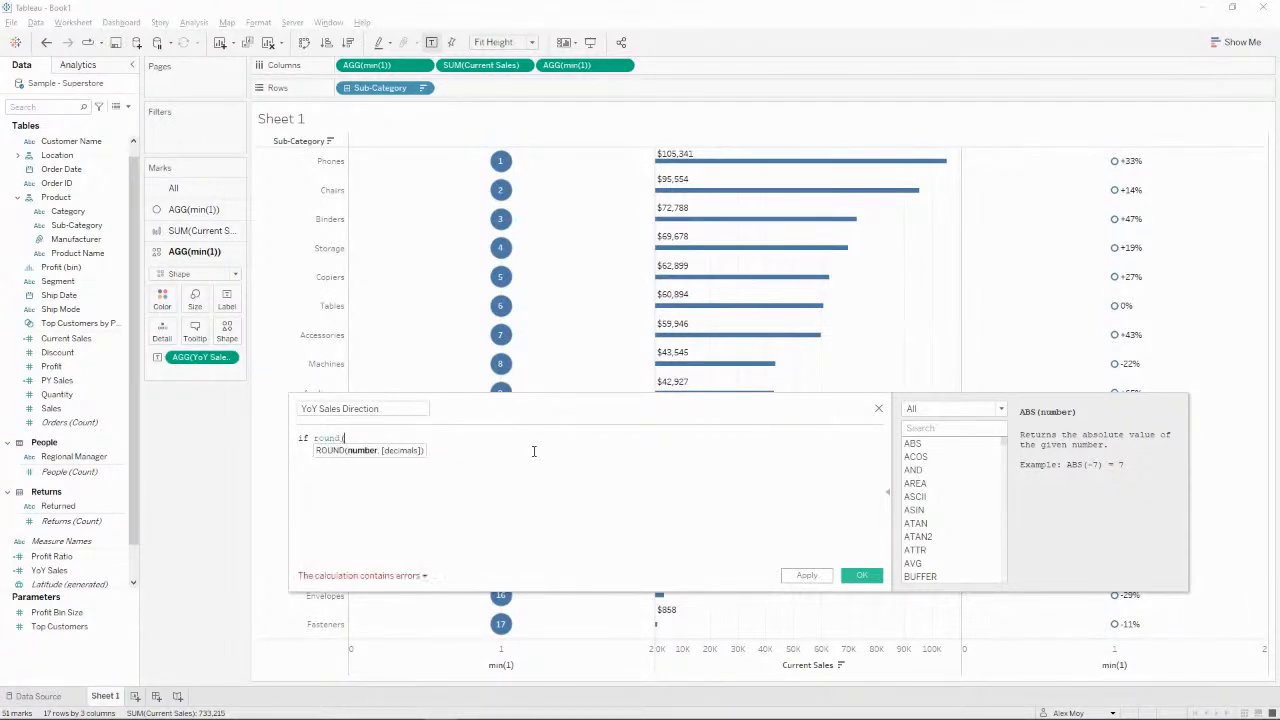
{"action": "type", "text": "[YoY Sales],2)"}
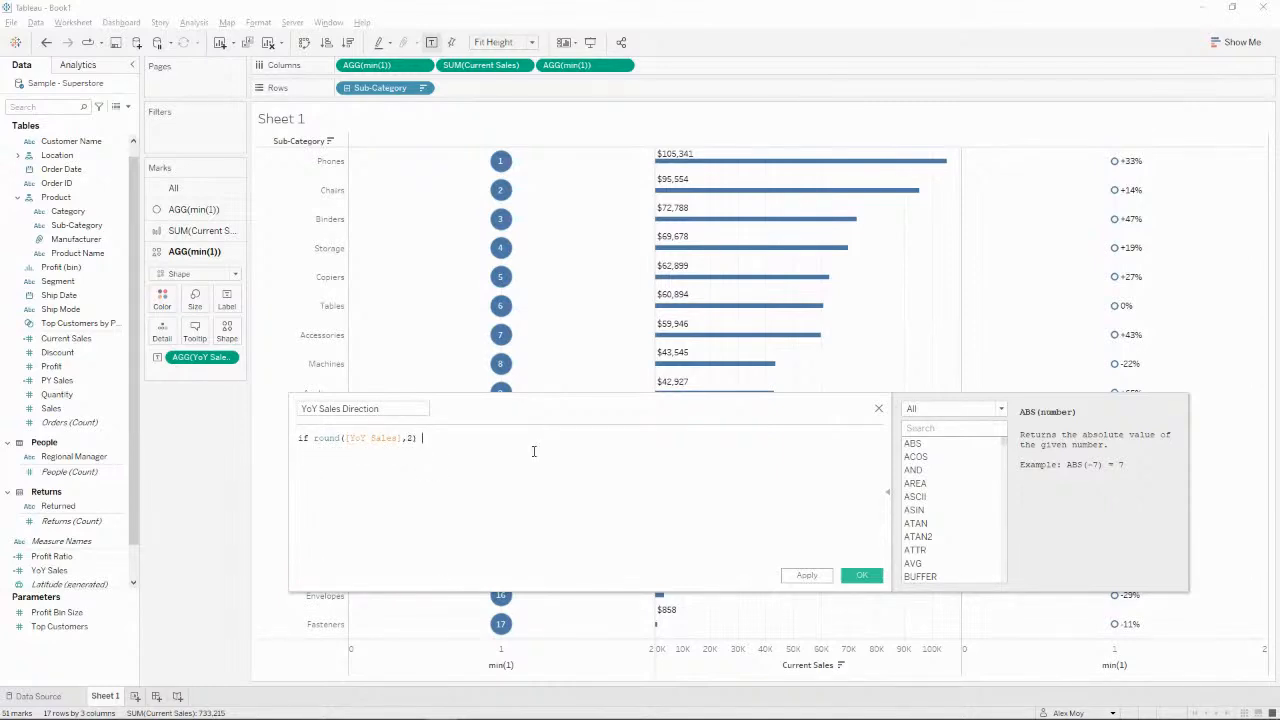
{"action": "type", "text": " > \"Increase\""}
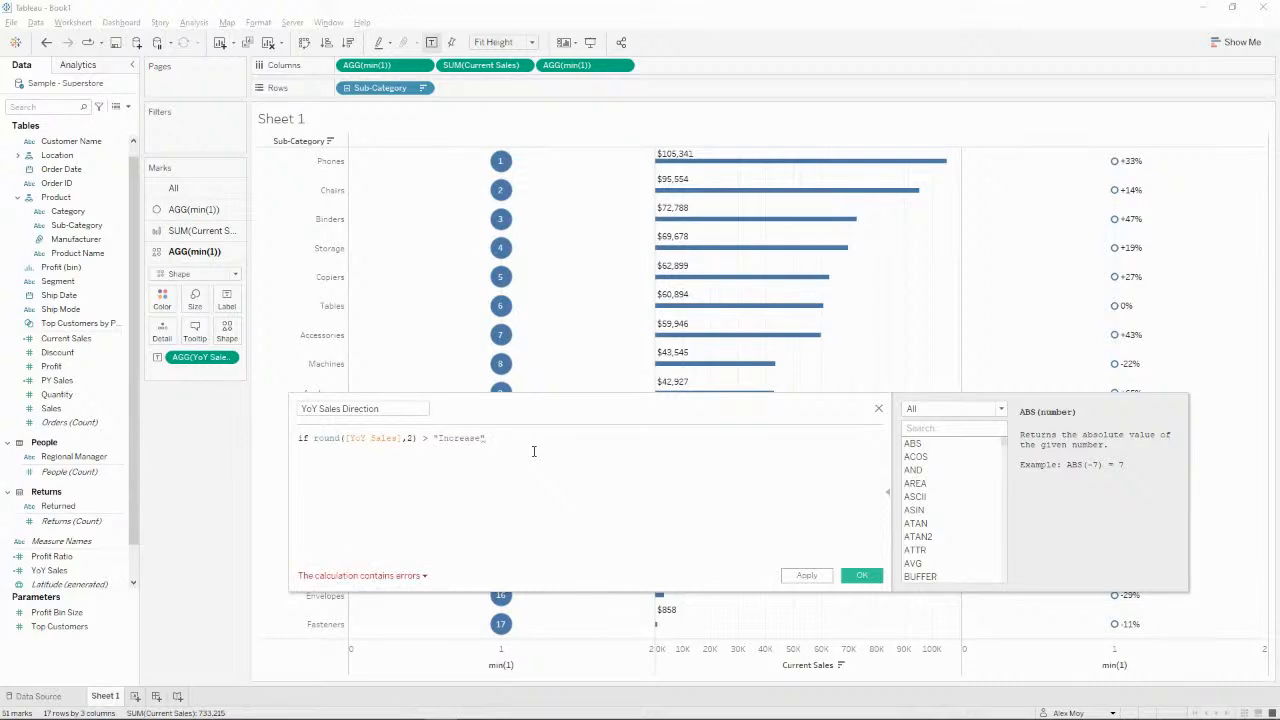
{"action": "key", "text": "Return"}
{"action": "type", "text": "the"}
{"action": "key", "text": "BackSpace"}
{"action": "key", "text": "BackSpace"}
{"action": "key", "text": "BackSpace"}
{"action": "key", "text": "Left"}
{"action": "type", "text": "0 then"}
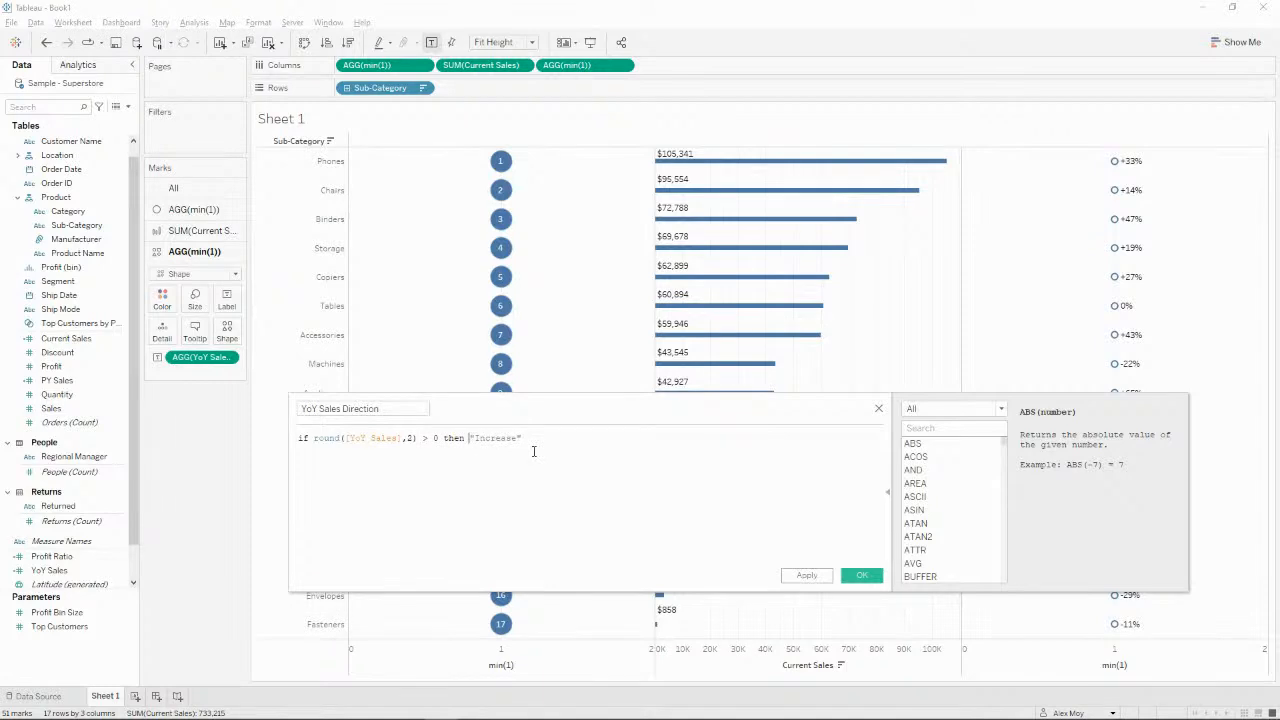
Complete the formula with ELSEIF round([YoY Sales],2) < 0 then "Decrease" else "Neutral" end, and save the field.
{"action": "key", "text": "Return"}
{"action": "type", "text": "el"}
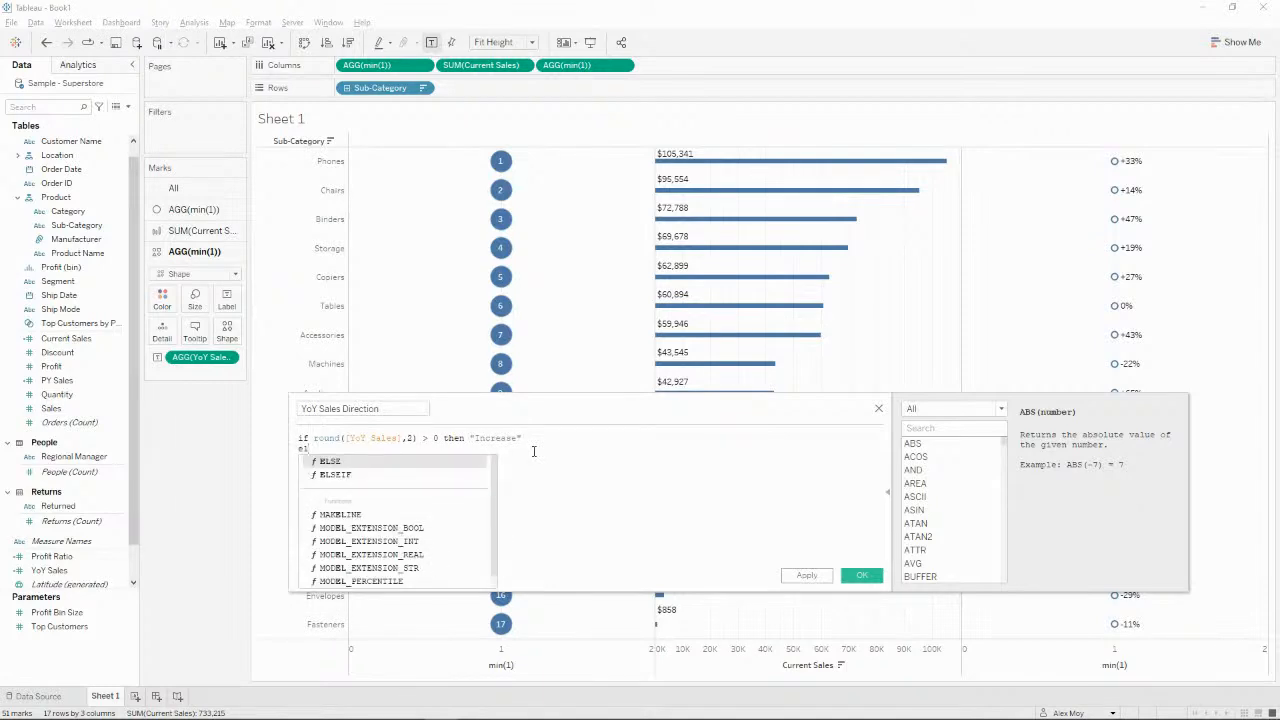
{"action": "key", "text": "Down"}
{"action": "key", "text": "Return"}
{"action": "type", "text": "round([YoY Sales],2)"}
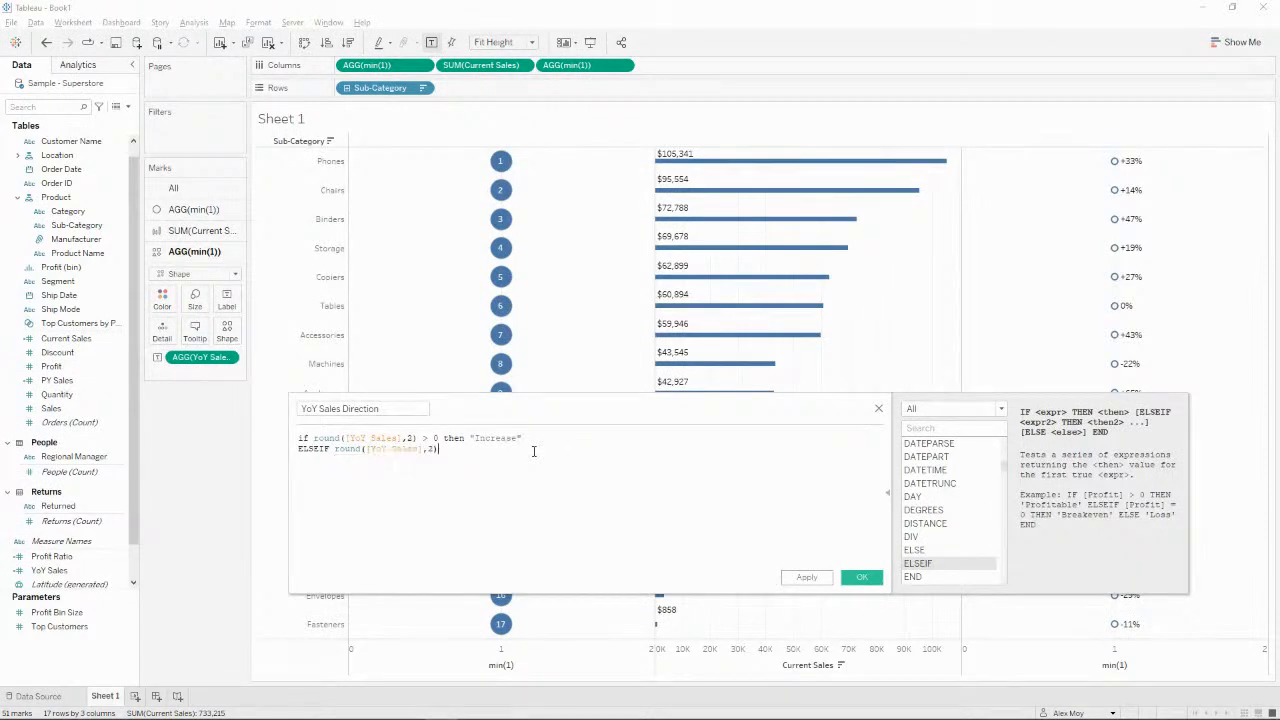
{"action": "type", "text": " < 0 the"}
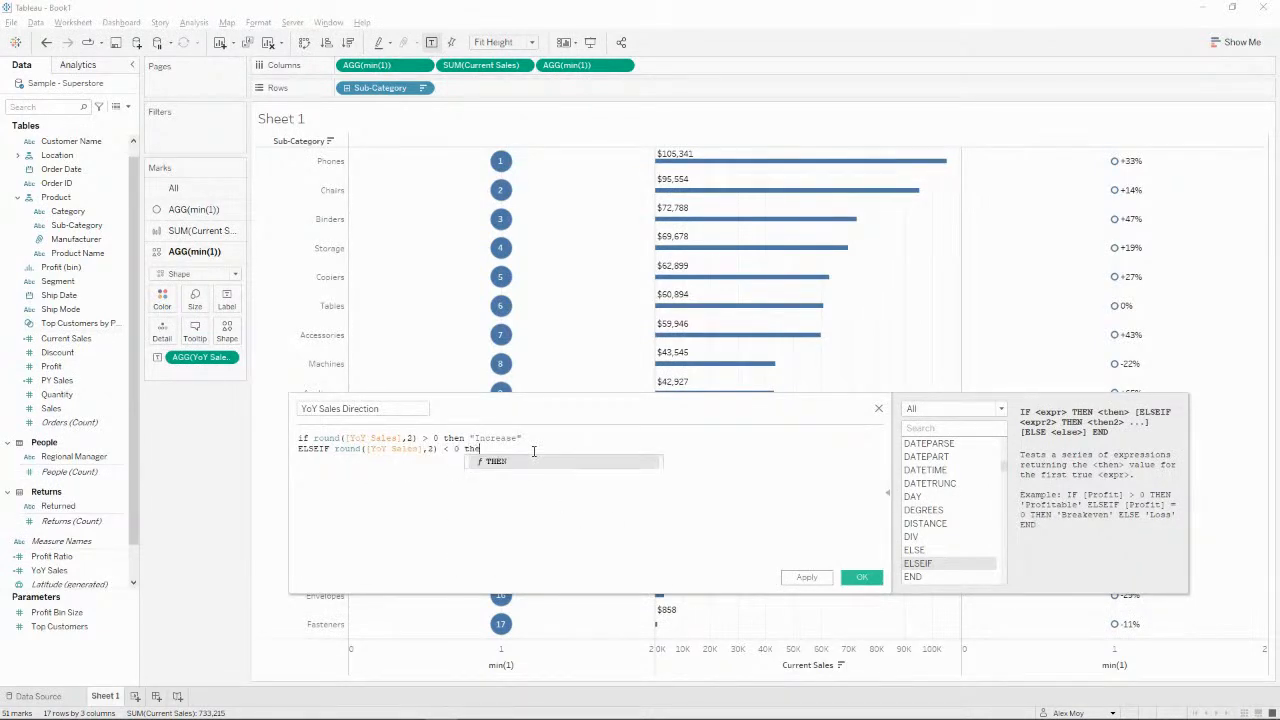
{"action": "type", "text": "n \"Decrease\" els"}
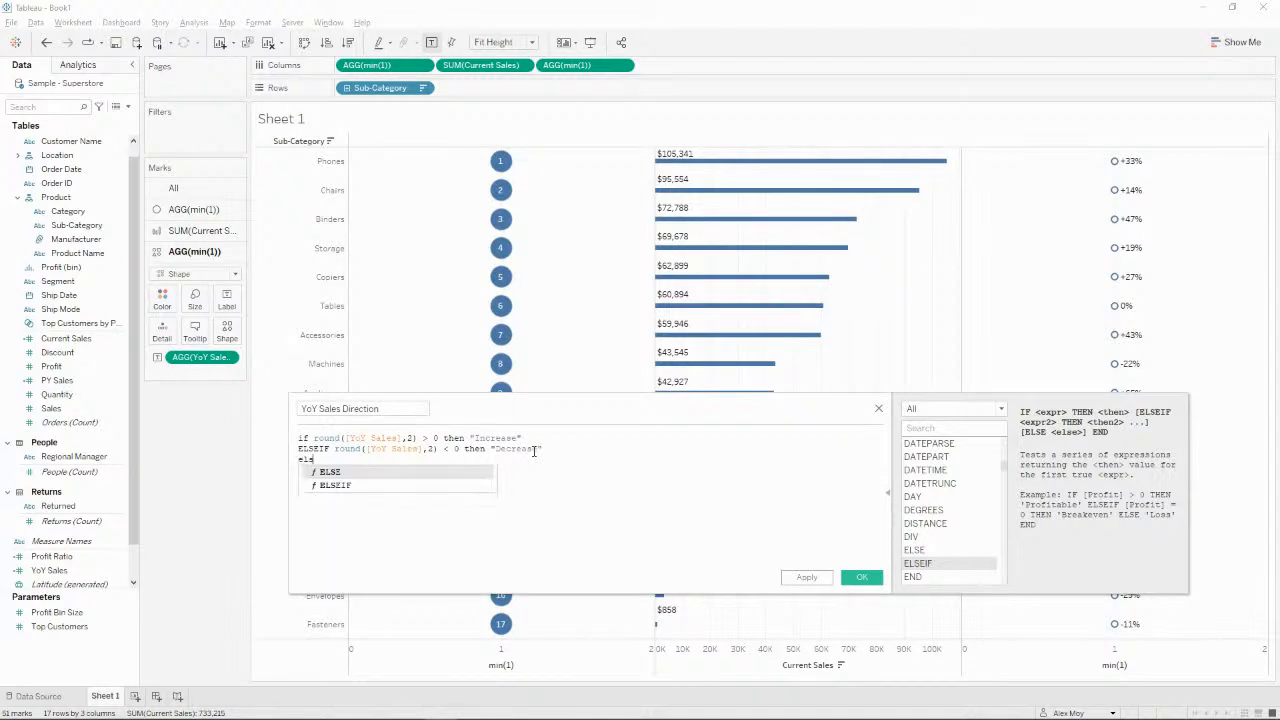
{"action": "type", "text": "e \"Neutral\" end"}
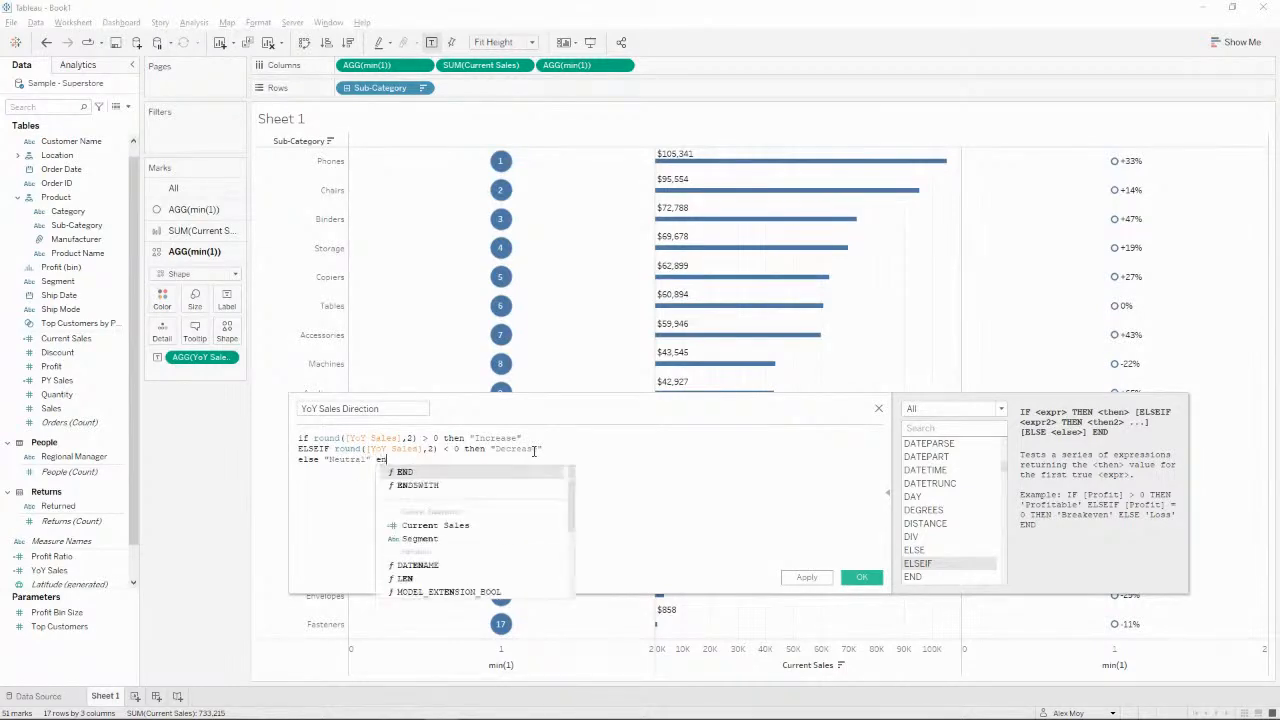
{"action": "left_click", "coordinate": [858, 577]}
Assign YoY Sales Direction to both the shape and the color of the second min(1) marks.
{"action": "left_click_drag", "start_coordinate": [67, 570], "coordinate": [238, 326]}
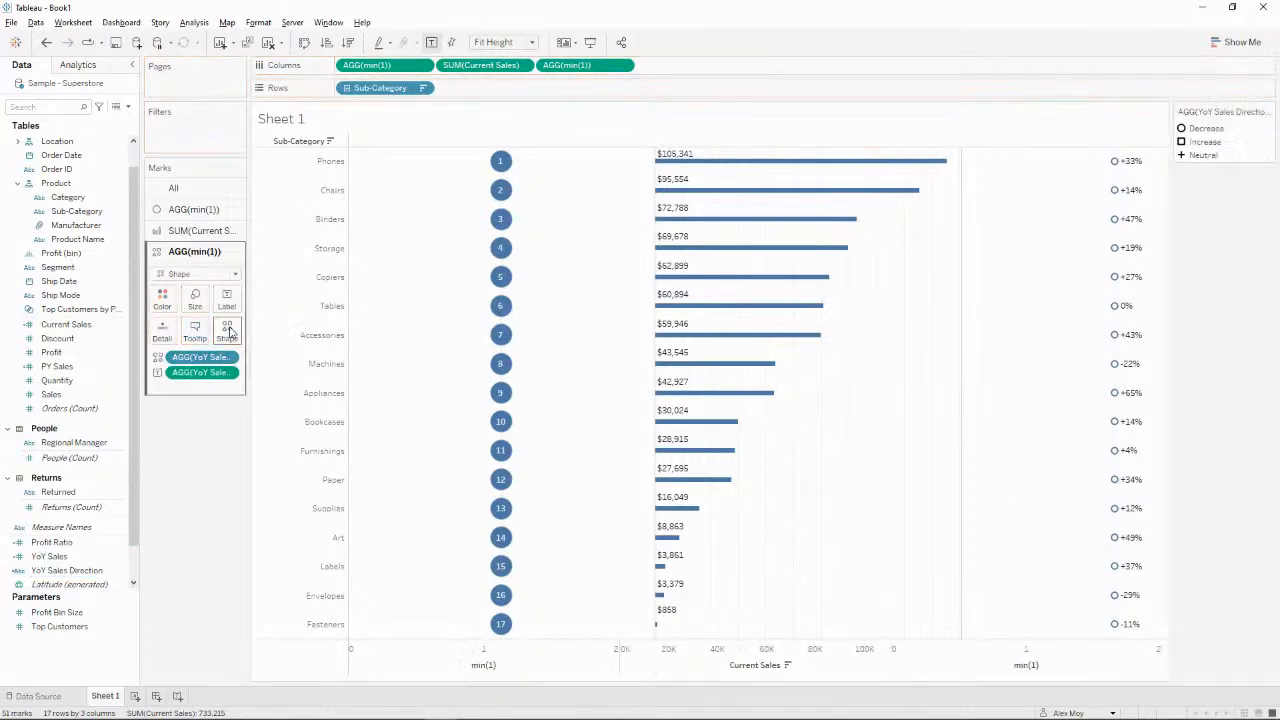
{"action": "left_click_drag", "start_coordinate": [55, 582], "coordinate": [158, 302]}
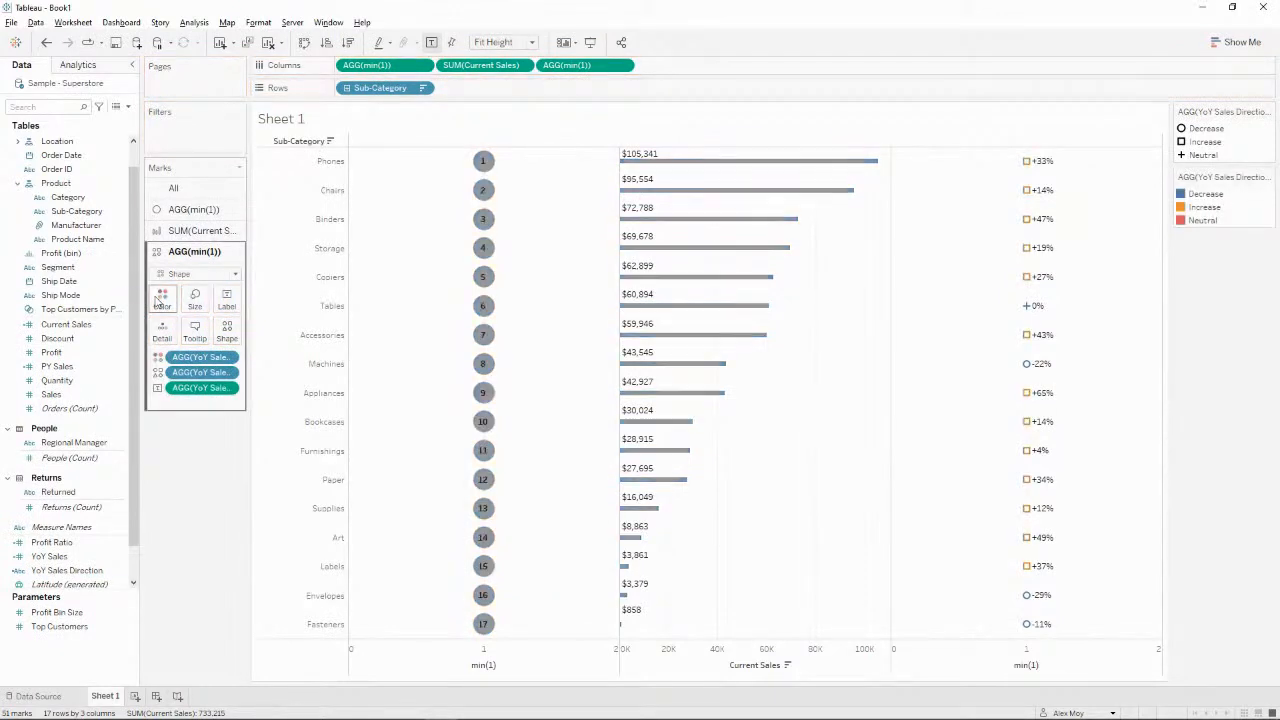
Color the rank circles of the first min(1) measure a uniform blue.
{"action": "left_click", "coordinate": [193, 209]}
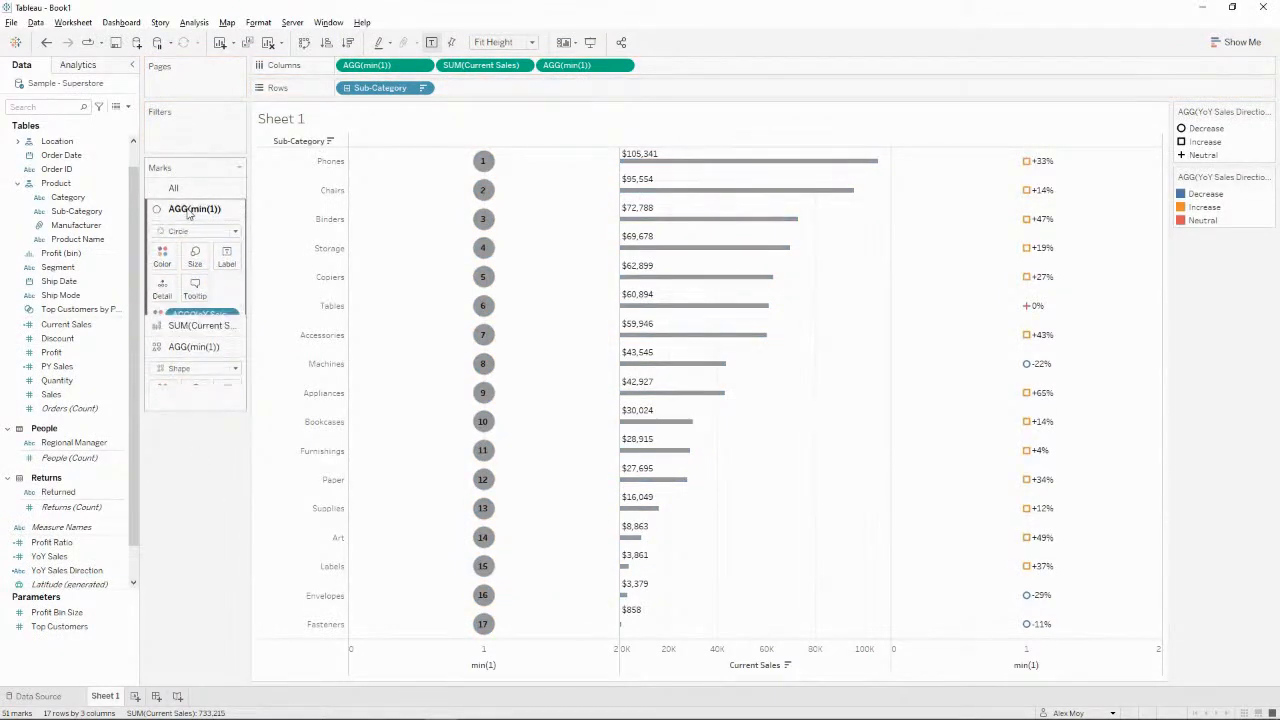
{"action": "left_click", "coordinate": [162, 258]}
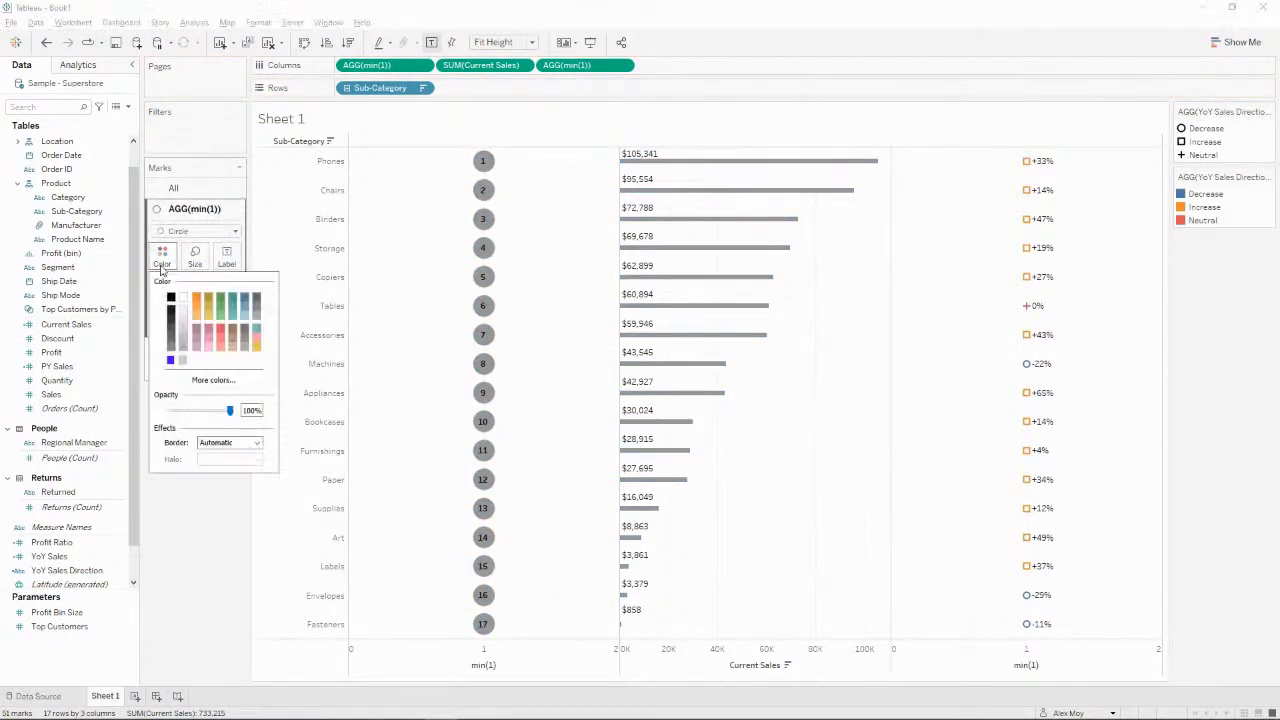
{"action": "left_click", "coordinate": [242, 305]}
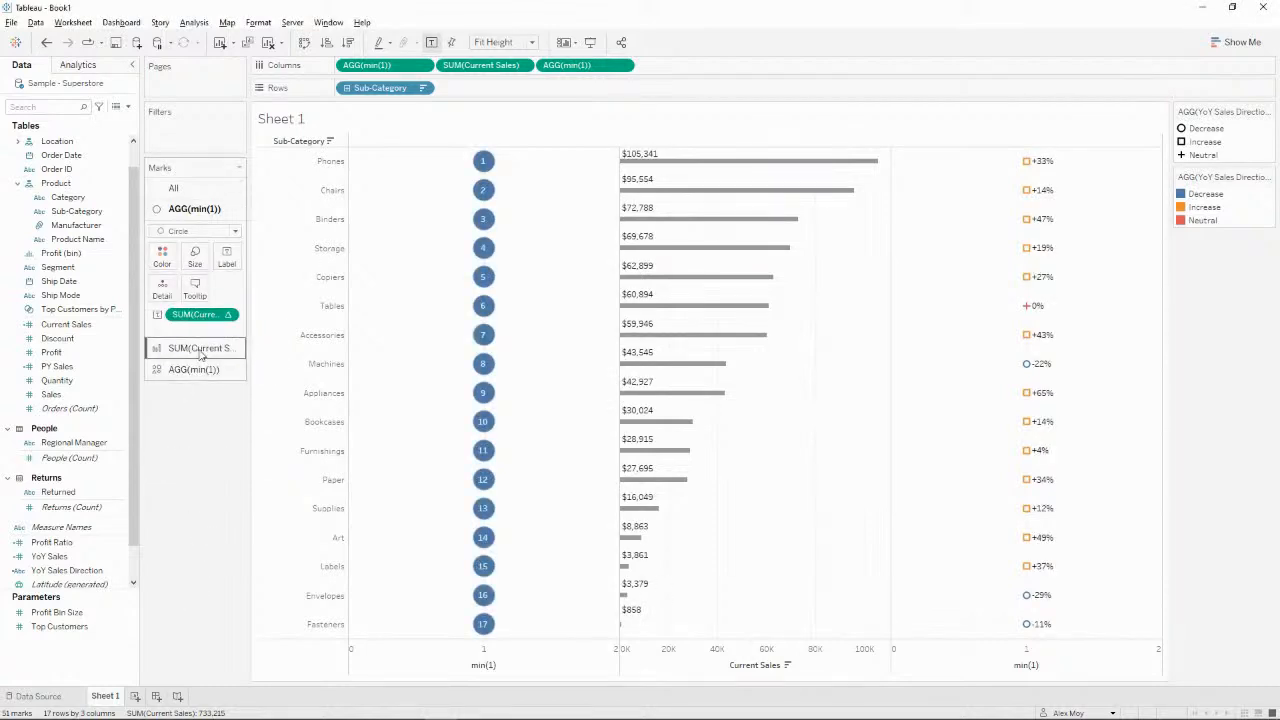
Color the Current Sales bars the same blue as the rank circles.
{"action": "left_click", "coordinate": [192, 343]}
{"action": "left_click", "coordinate": [162, 276]}
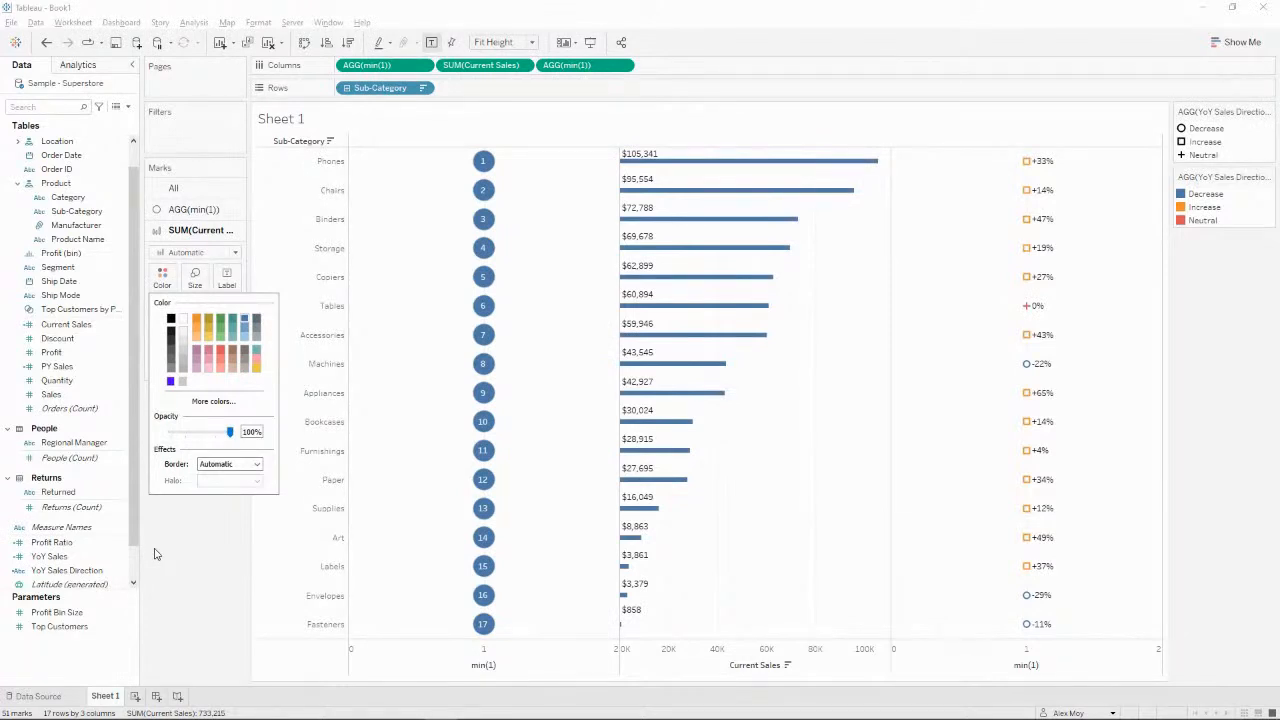
{"action": "left_click", "coordinate": [215, 466]}
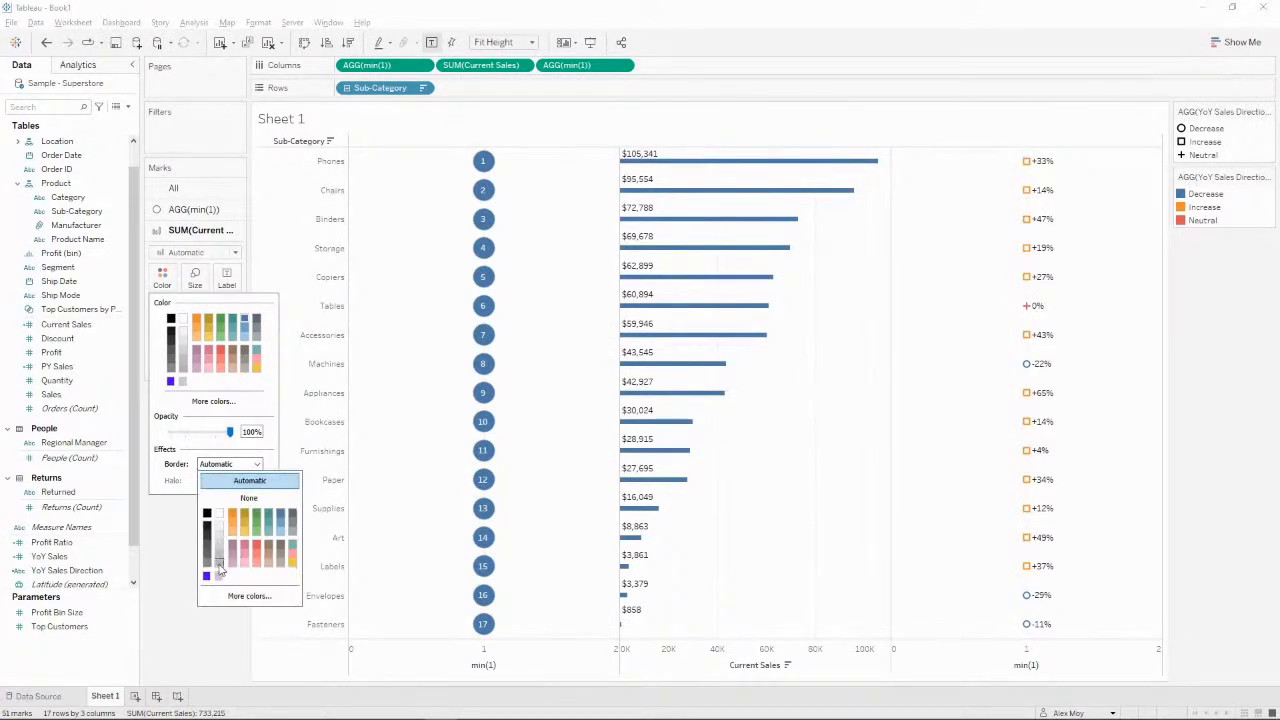
{"action": "left_click", "coordinate": [197, 628]}
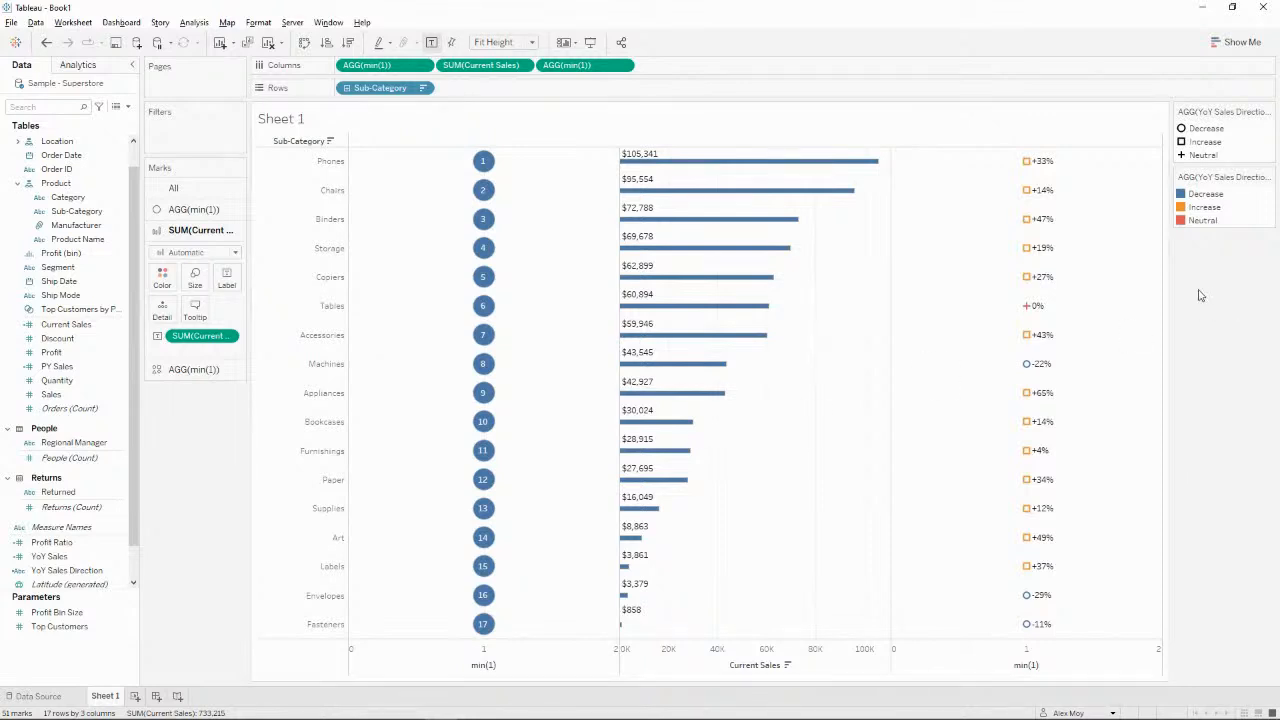
{"action": "left_click", "coordinate": [1200, 130]}
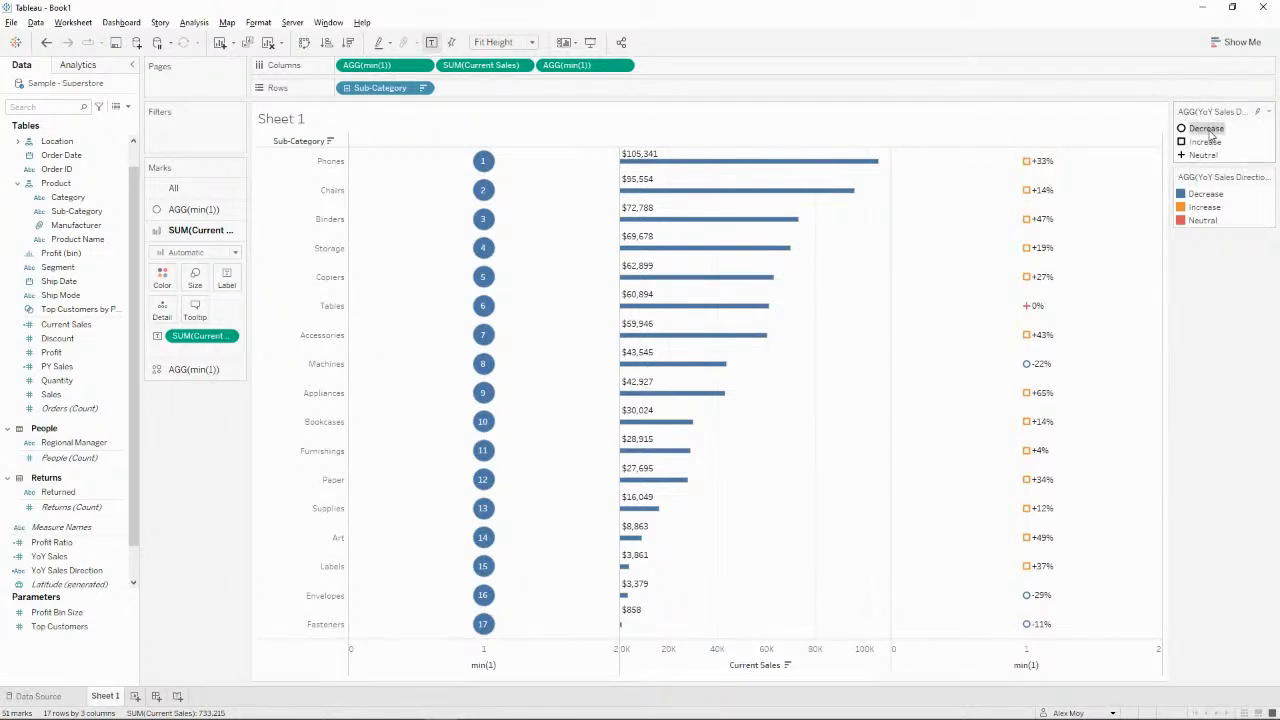
{"action": "left_click", "coordinate": [1208, 130]}
{"action": "left_click", "coordinate": [1268, 111]}
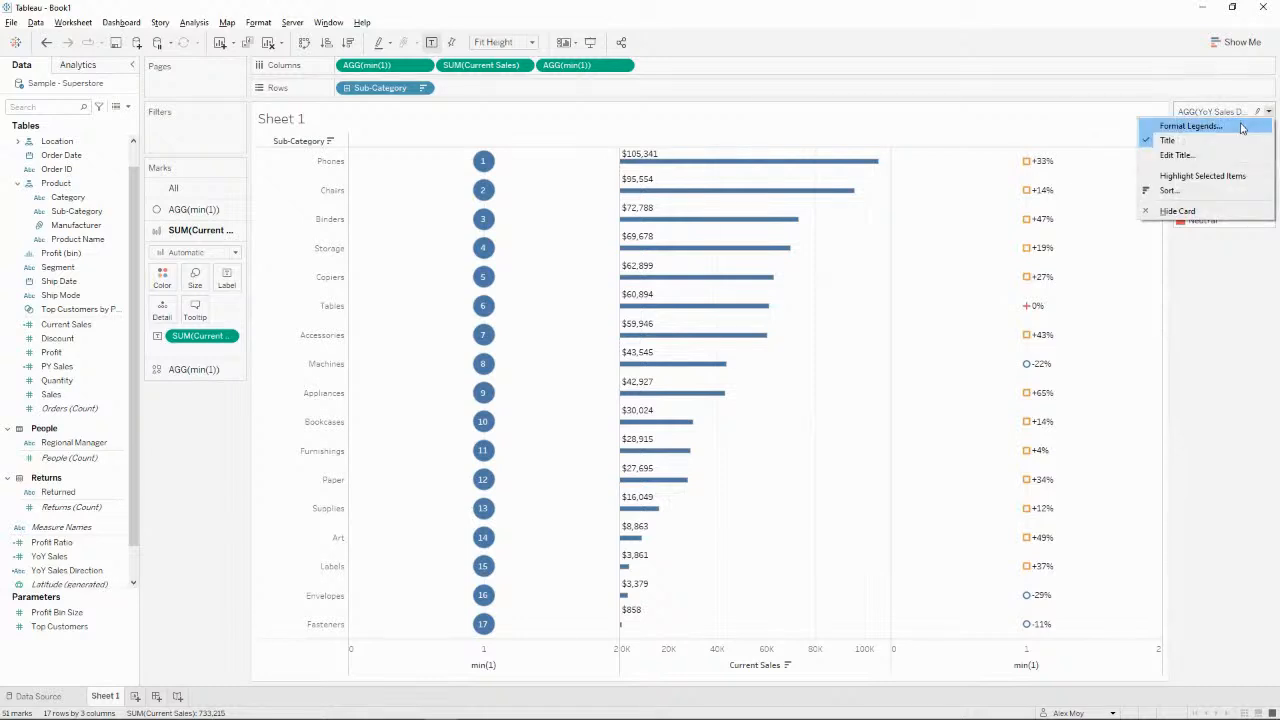
{"action": "left_click", "coordinate": [1242, 128]}
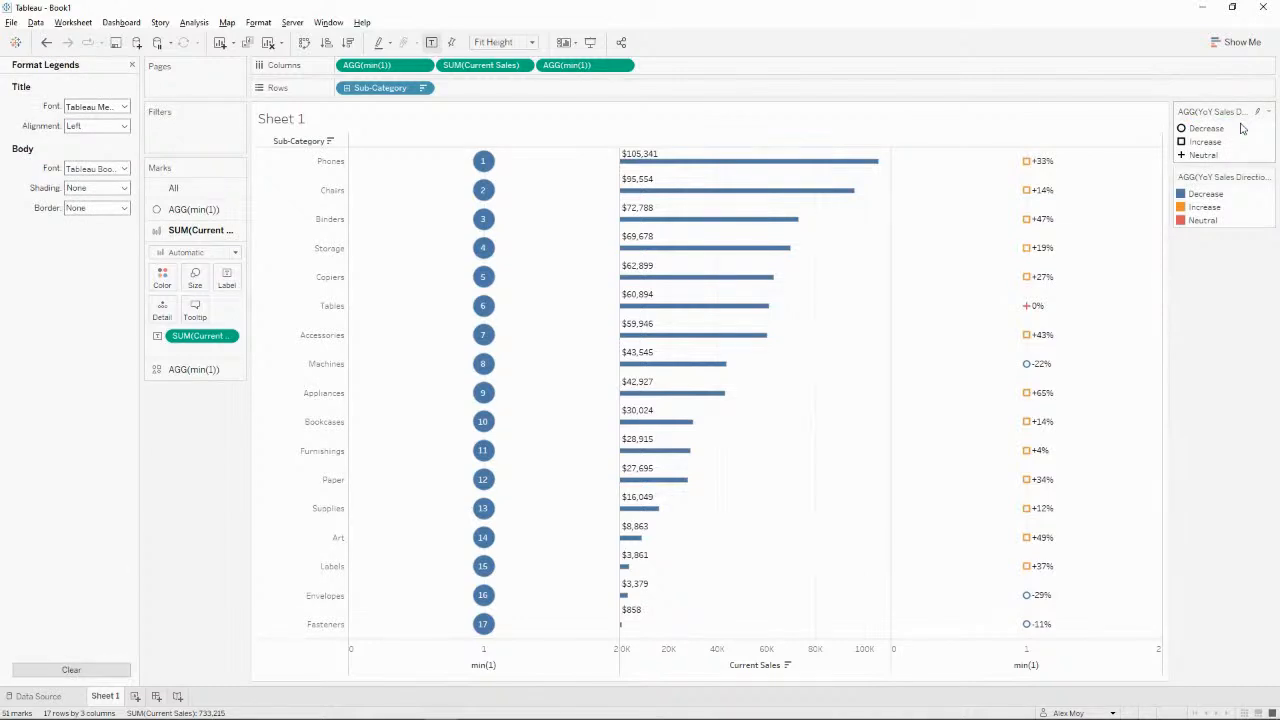
{"action": "left_click", "coordinate": [131, 64]}
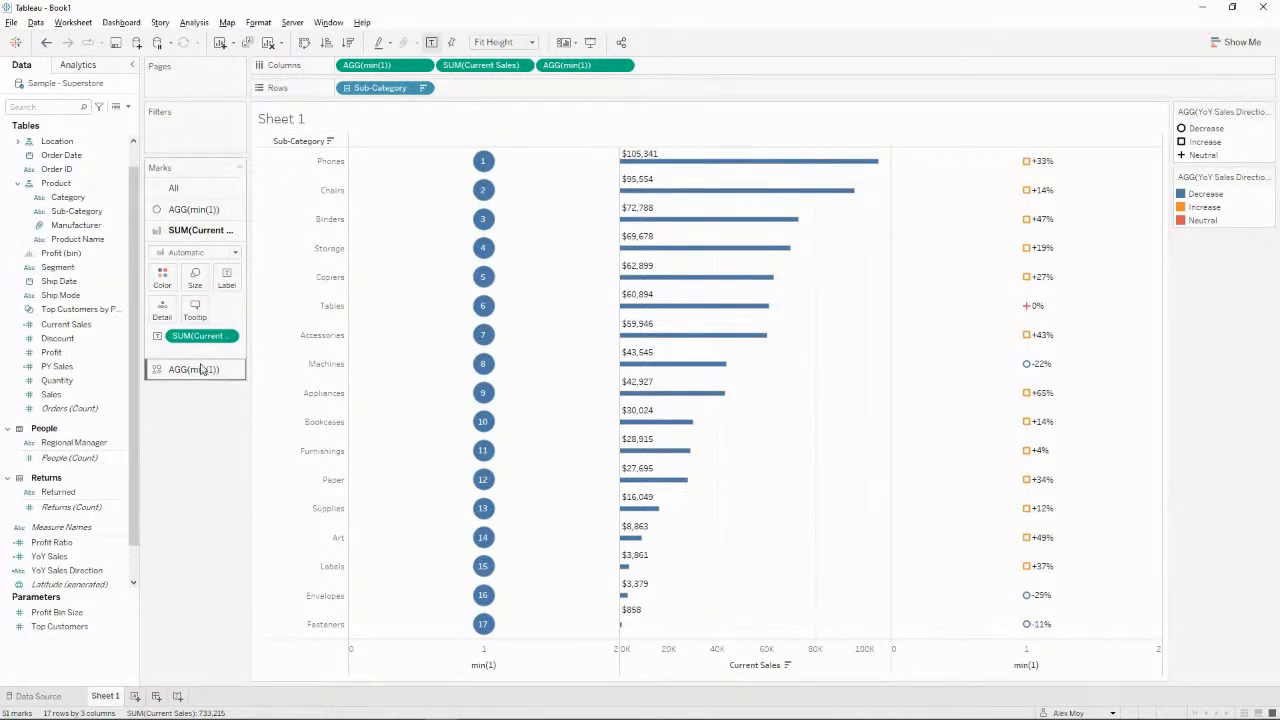
Open the shape assignment for YoY Sales Direction on the second min(1) marks and choose the Arrows palette.
{"action": "left_click", "coordinate": [567, 66]}
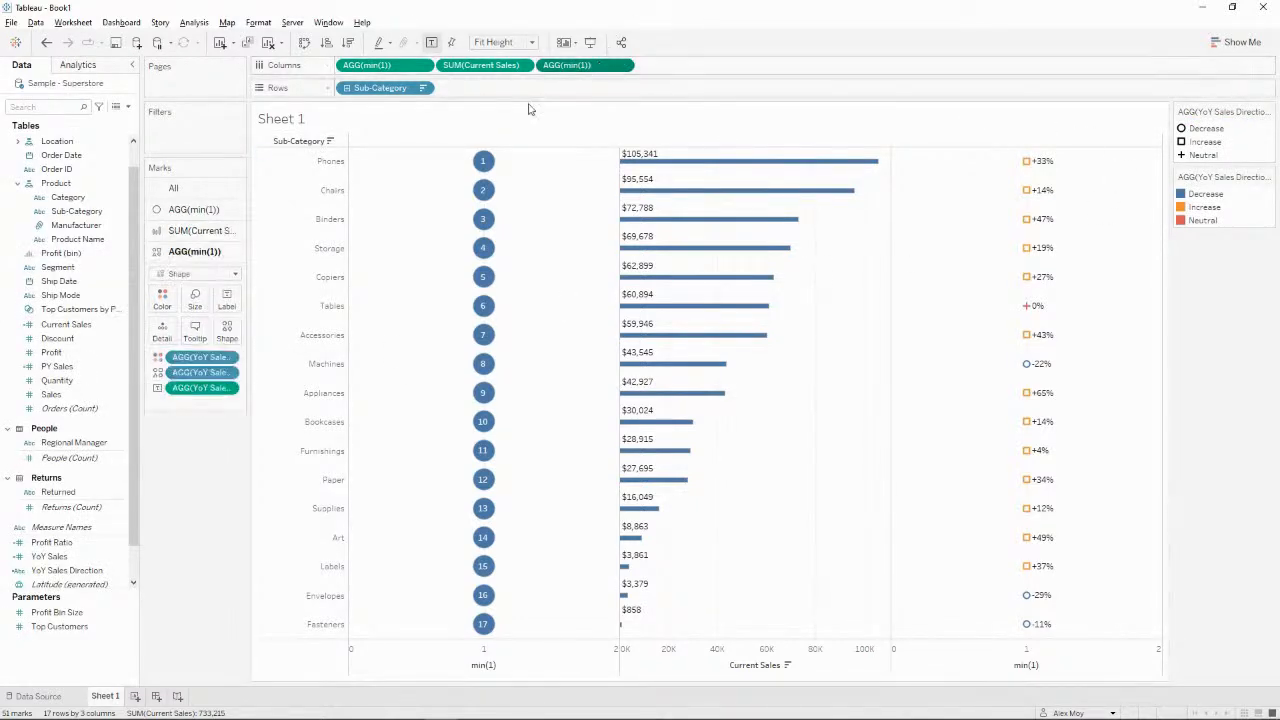
{"action": "left_click", "coordinate": [227, 330]}
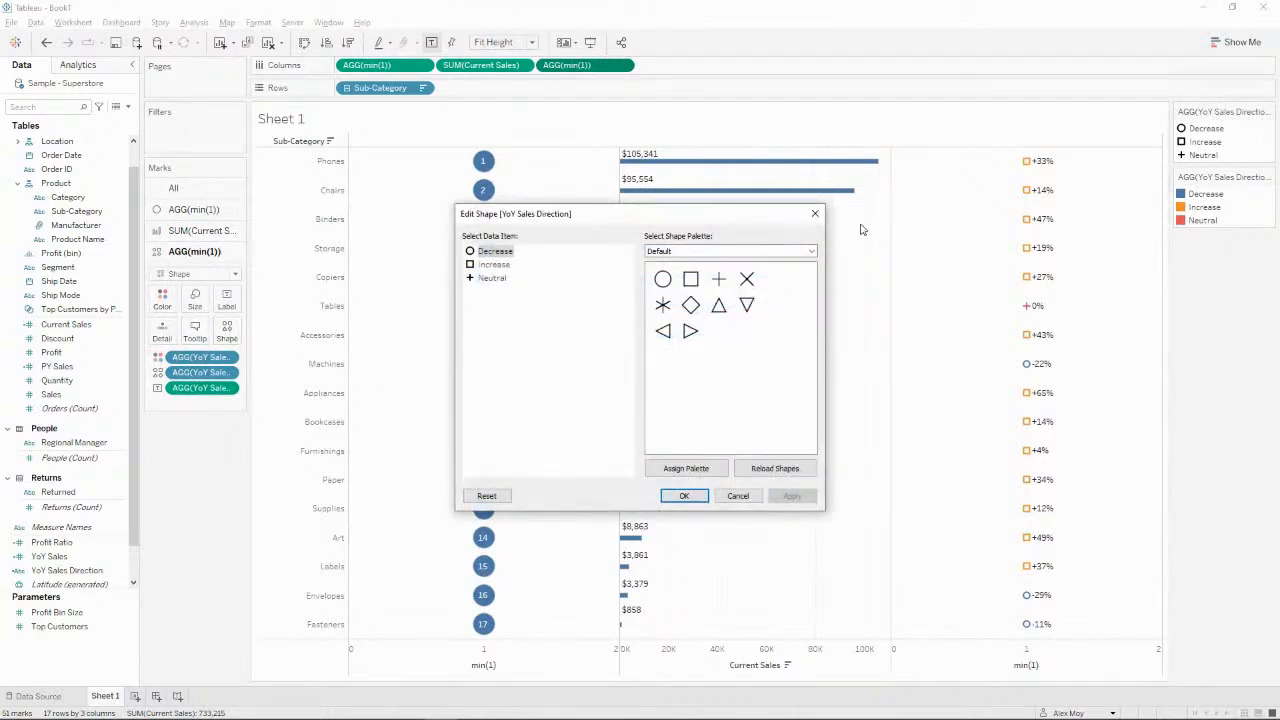
{"action": "left_click", "coordinate": [740, 256]}
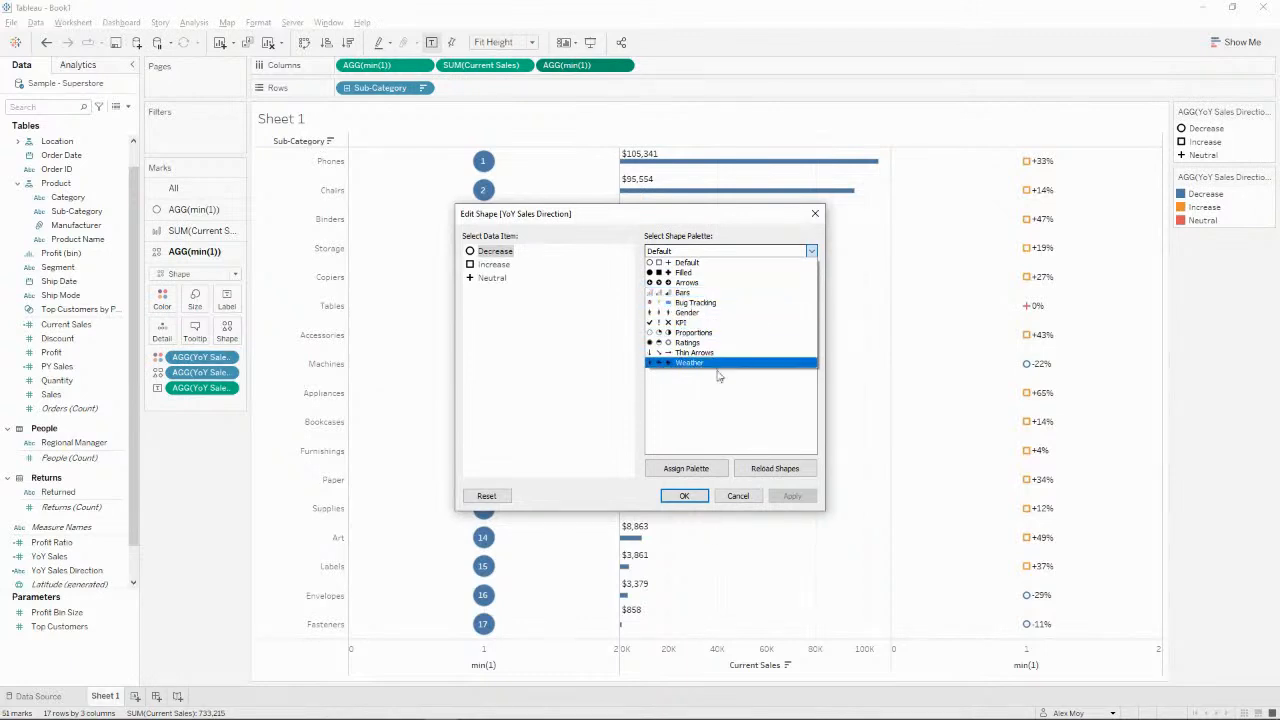
{"action": "left_click", "coordinate": [750, 283]}
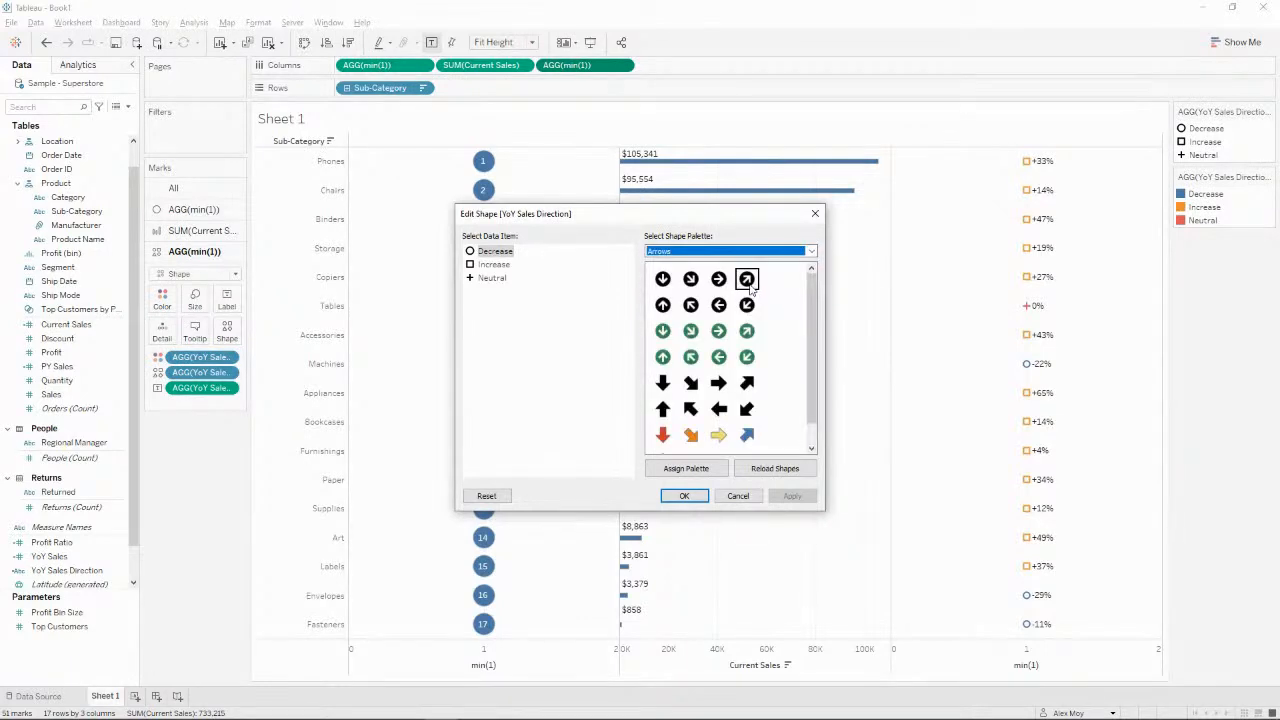
Assign black circled arrows, down-right for Decrease, up-right for Increase and right for Neutral, and apply them.
{"action": "left_click", "coordinate": [508, 256]}
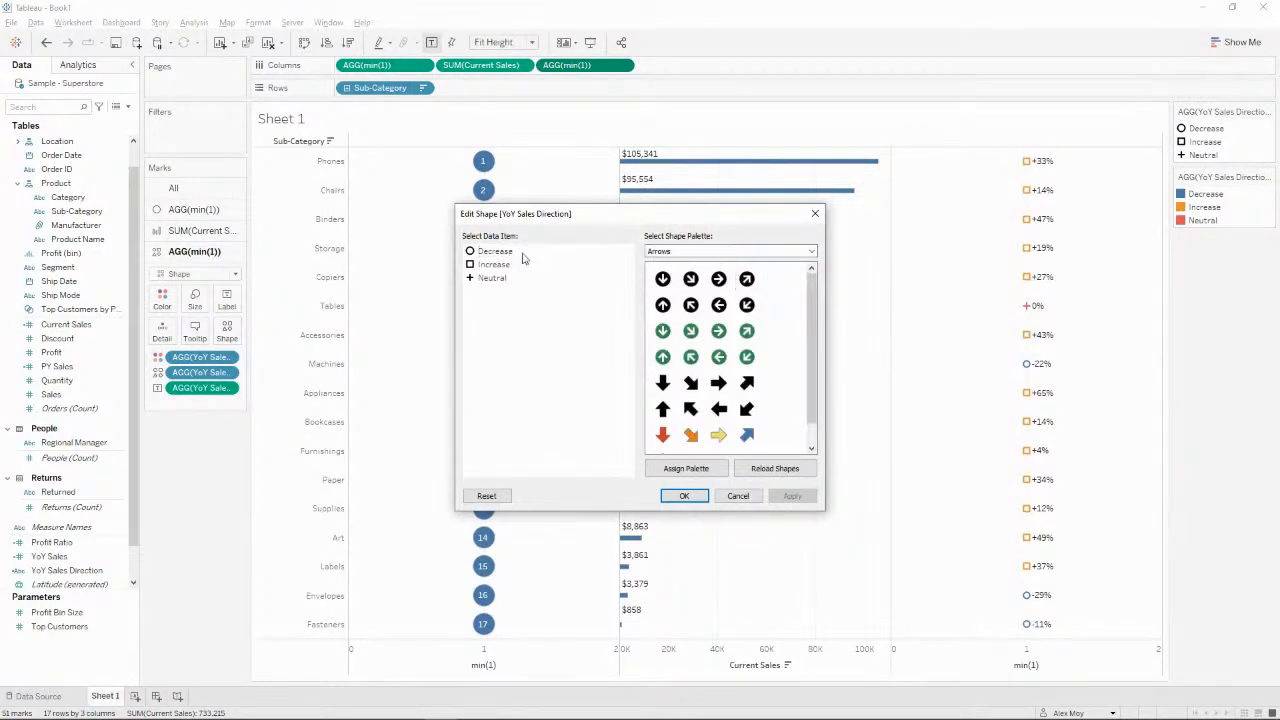
{"action": "left_click", "coordinate": [692, 281]}
{"action": "left_click", "coordinate": [493, 264]}
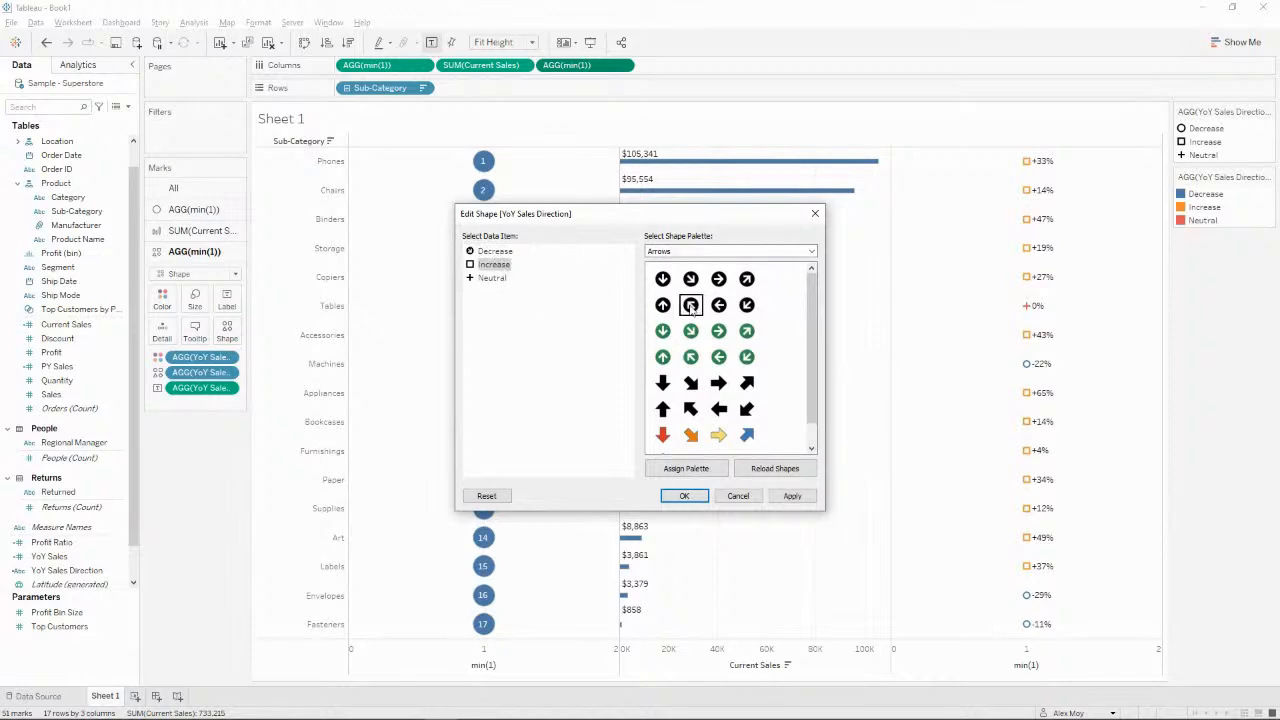
{"action": "left_click", "coordinate": [755, 289]}
{"action": "left_click", "coordinate": [488, 279]}
{"action": "left_click", "coordinate": [720, 280]}
{"action": "left_click", "coordinate": [806, 498]}
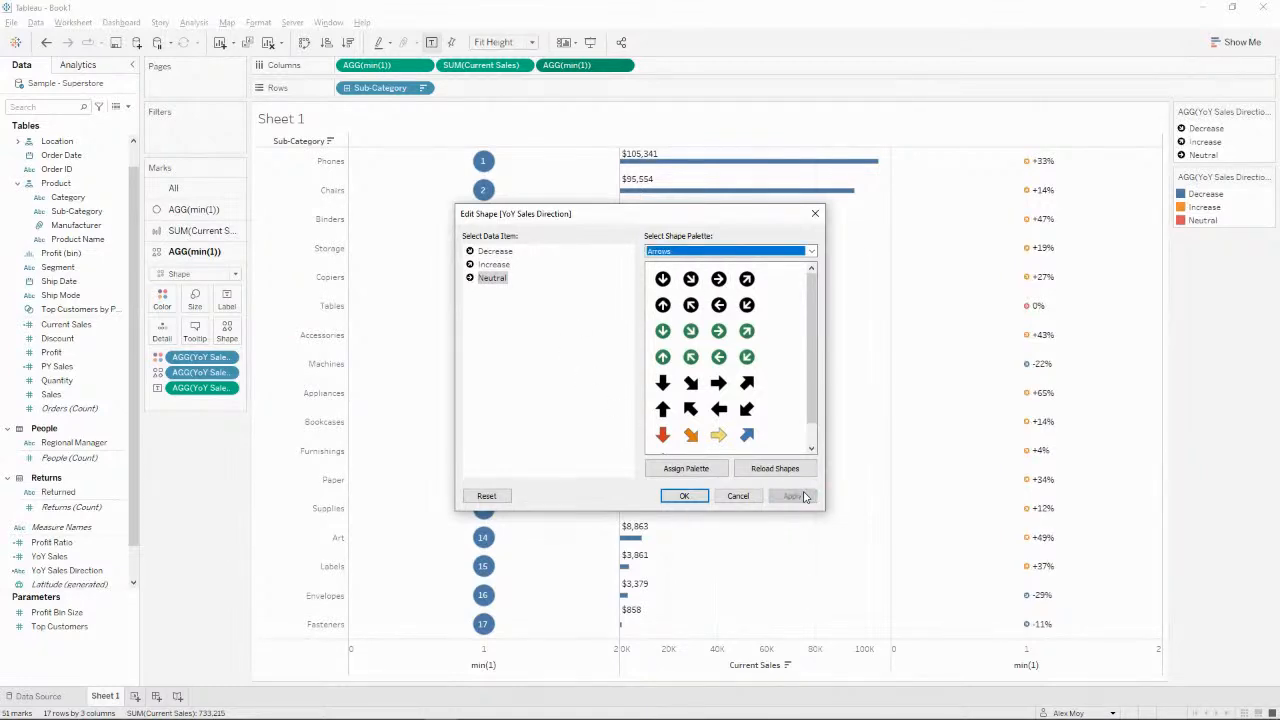
Confirm the arrow shapes and enlarge the YoY sales arrows to about the size of the rank circles.
{"action": "left_click", "coordinate": [684, 496]}
{"action": "left_click", "coordinate": [197, 302]}
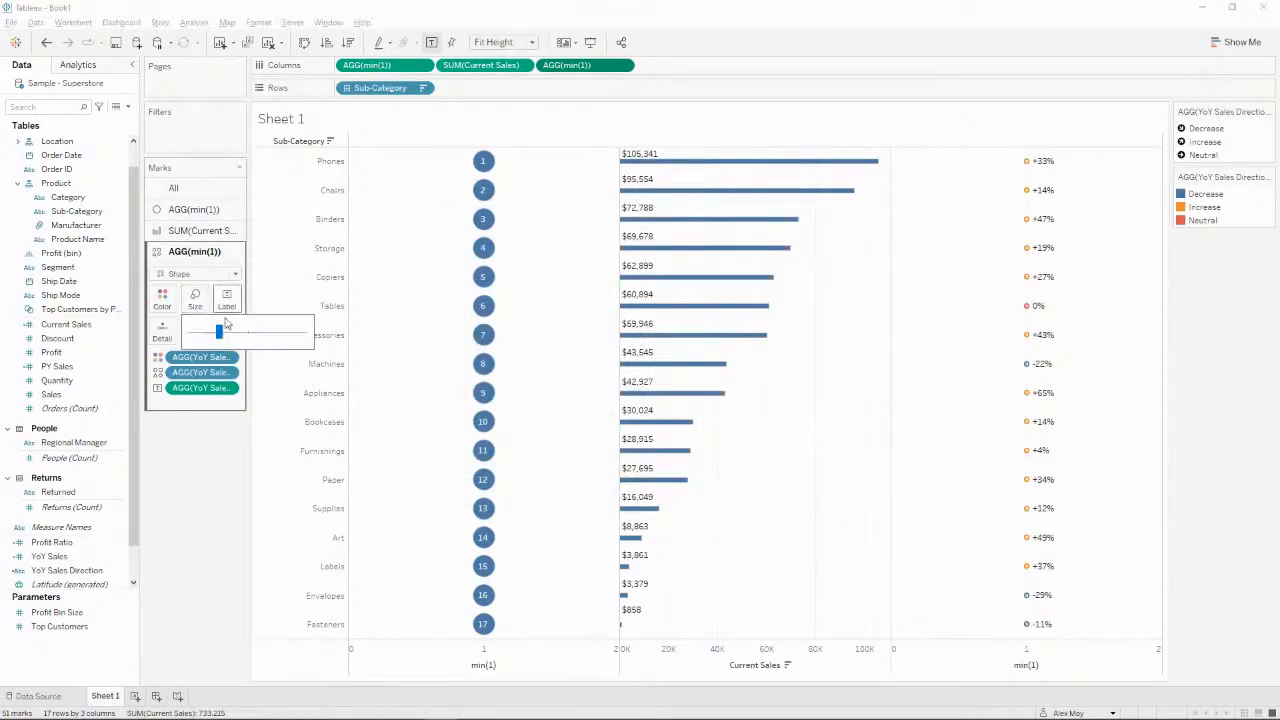
{"action": "left_click", "coordinate": [269, 332]}
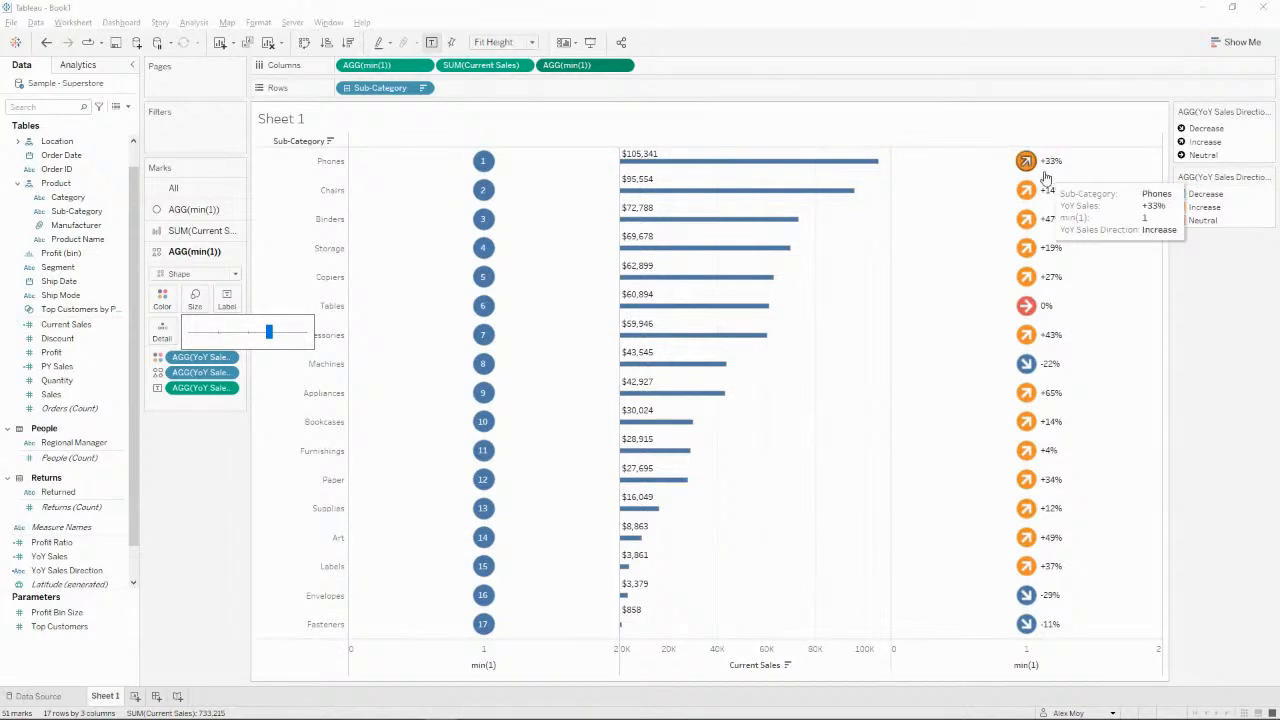
{"action": "mouse_move", "coordinate": [1040, 338]}
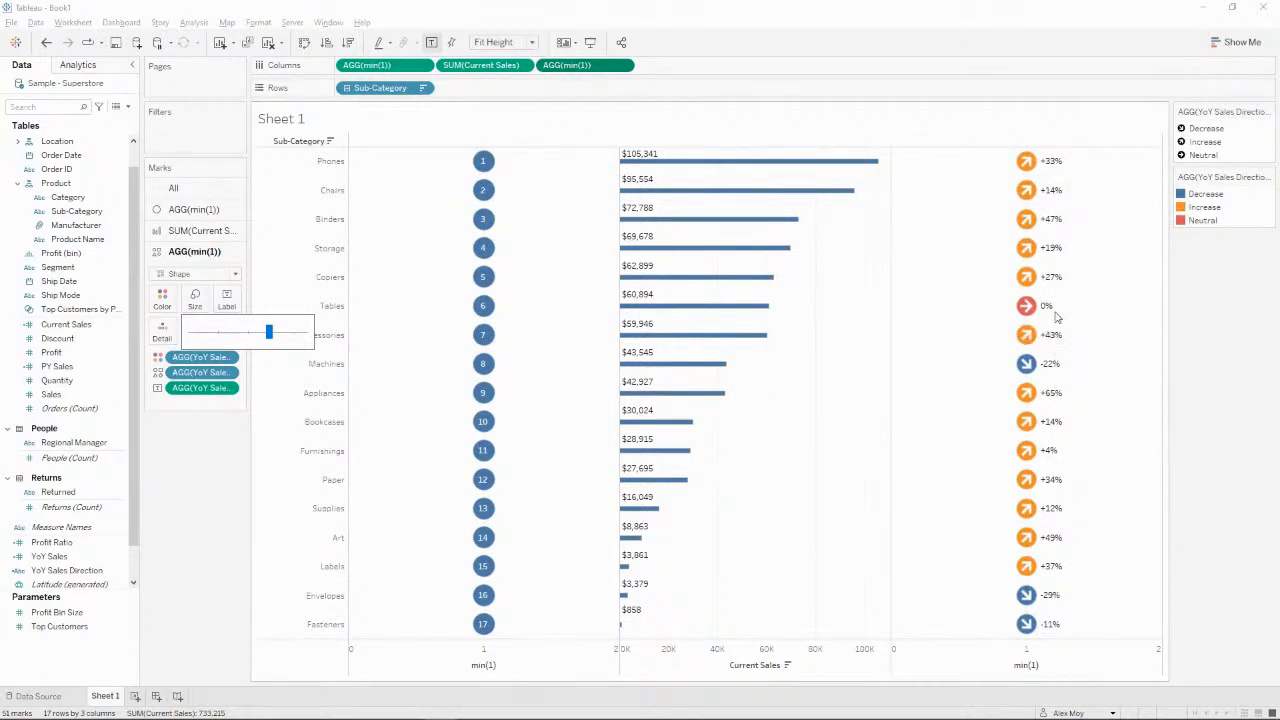
Color YoY Sales Direction from the Tableau Classic 20 palette: red for Decrease, dark blue for Increase and light gray for Neutral.
{"action": "double_click", "coordinate": [1179, 222]}
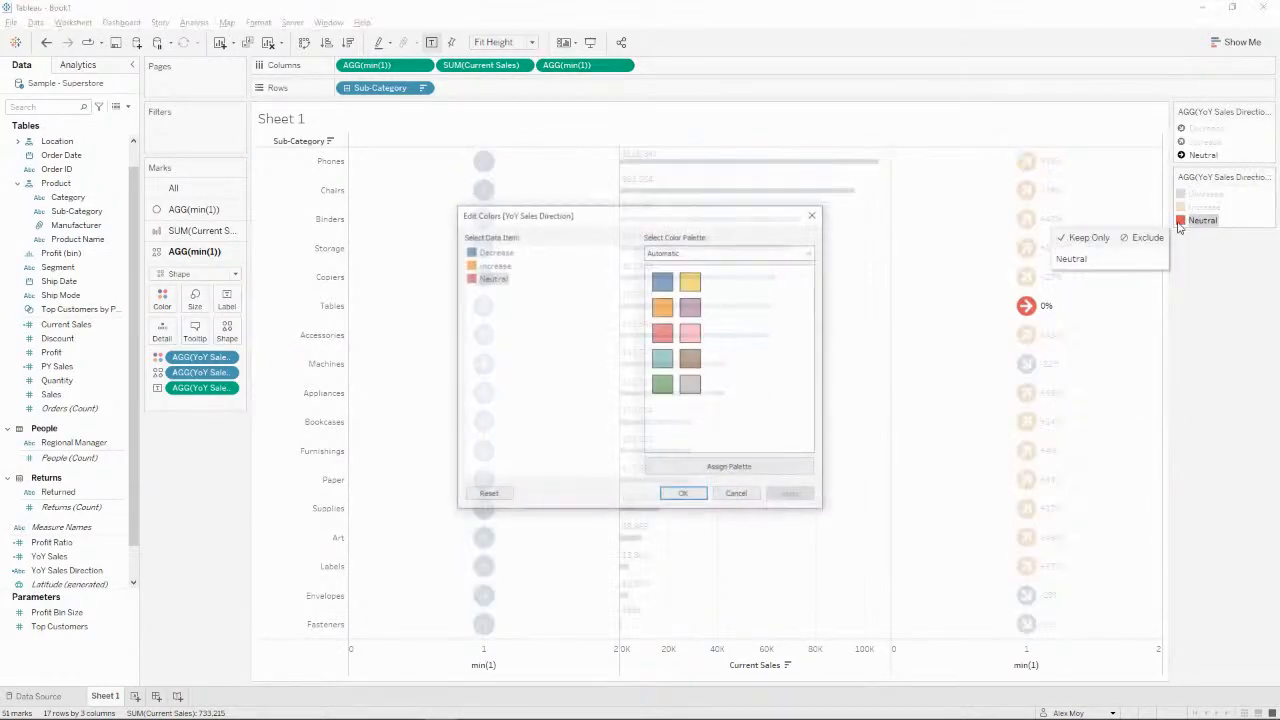
{"action": "left_click", "coordinate": [801, 254]}
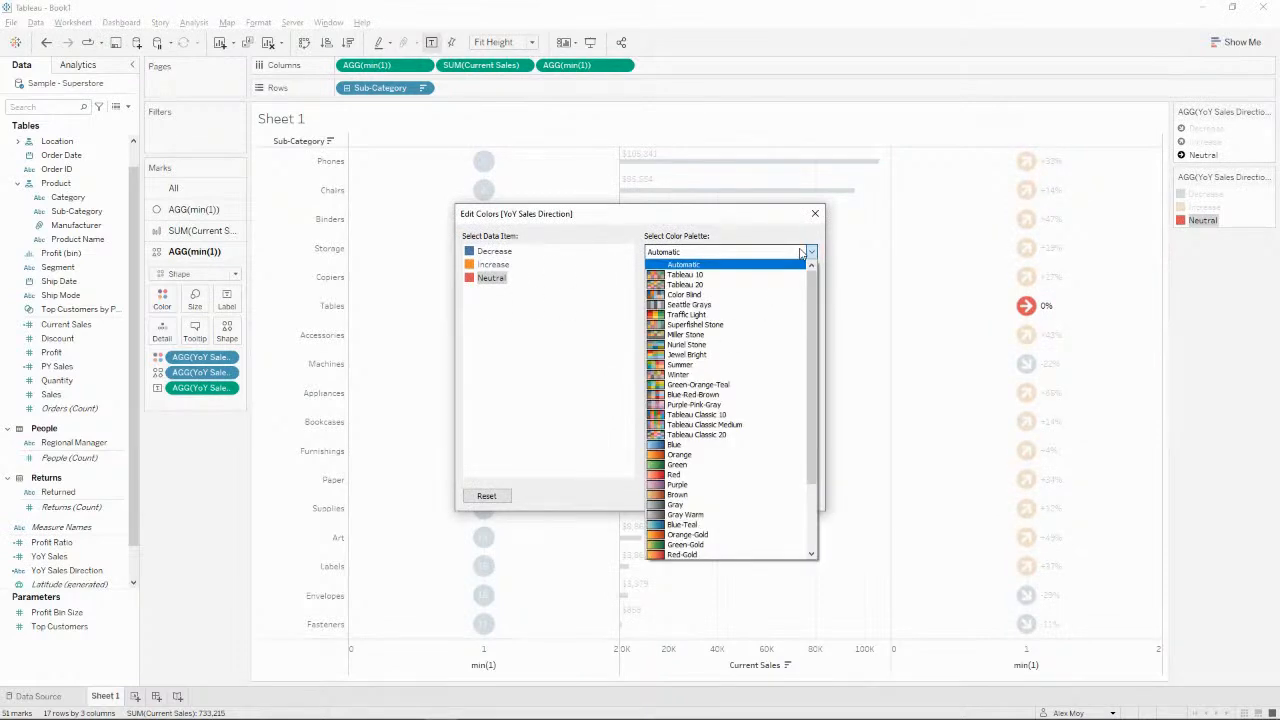
{"action": "left_click", "coordinate": [731, 434]}
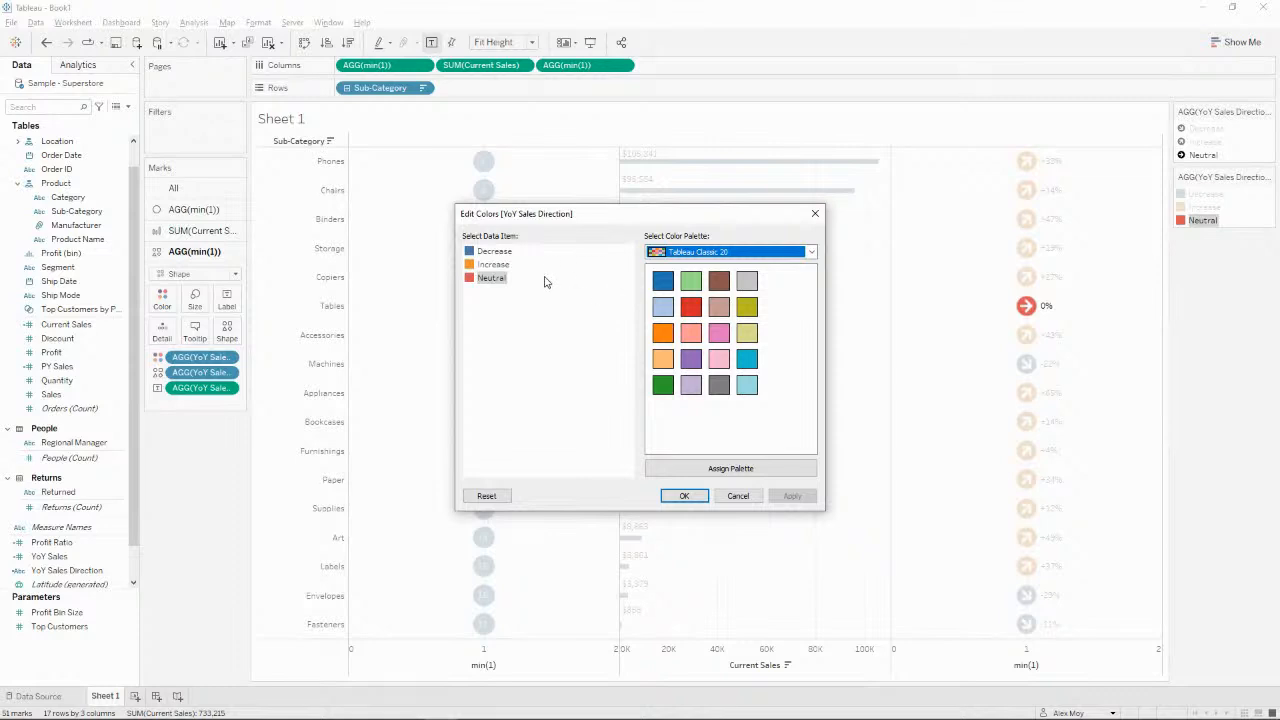
{"action": "left_click", "coordinate": [688, 309]}
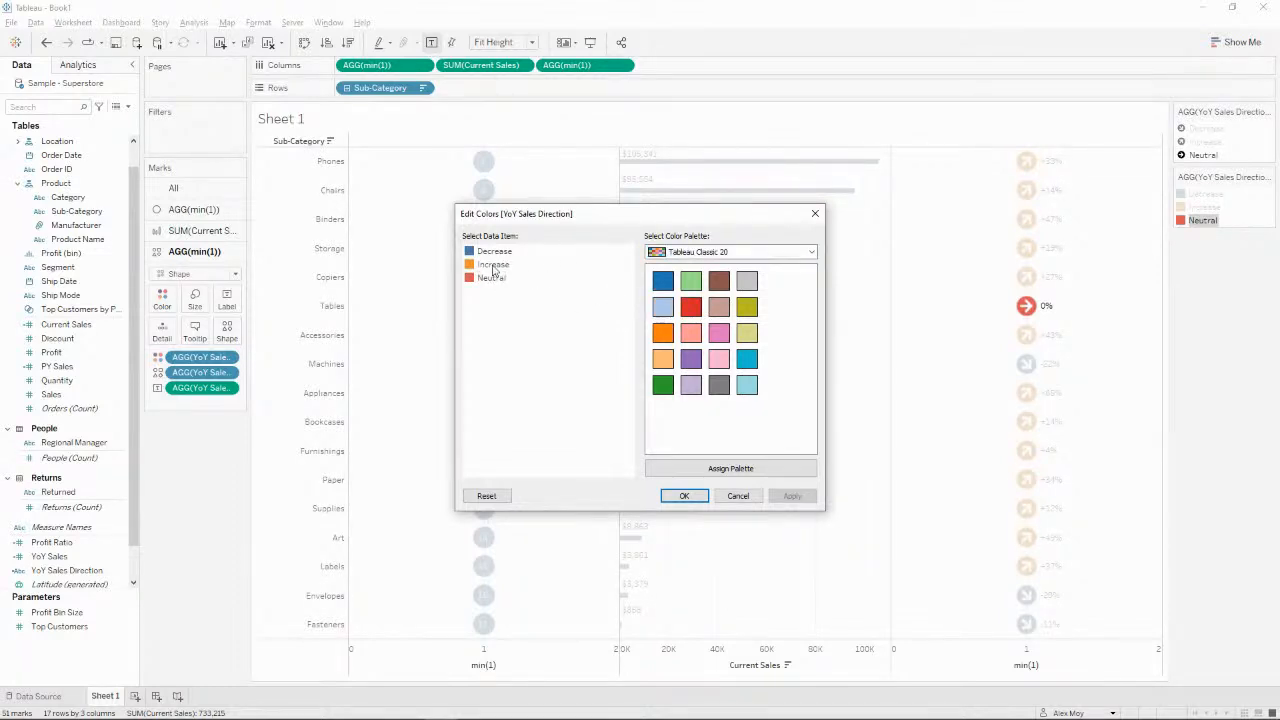
{"action": "left_click", "coordinate": [500, 252]}
{"action": "left_click", "coordinate": [691, 307]}
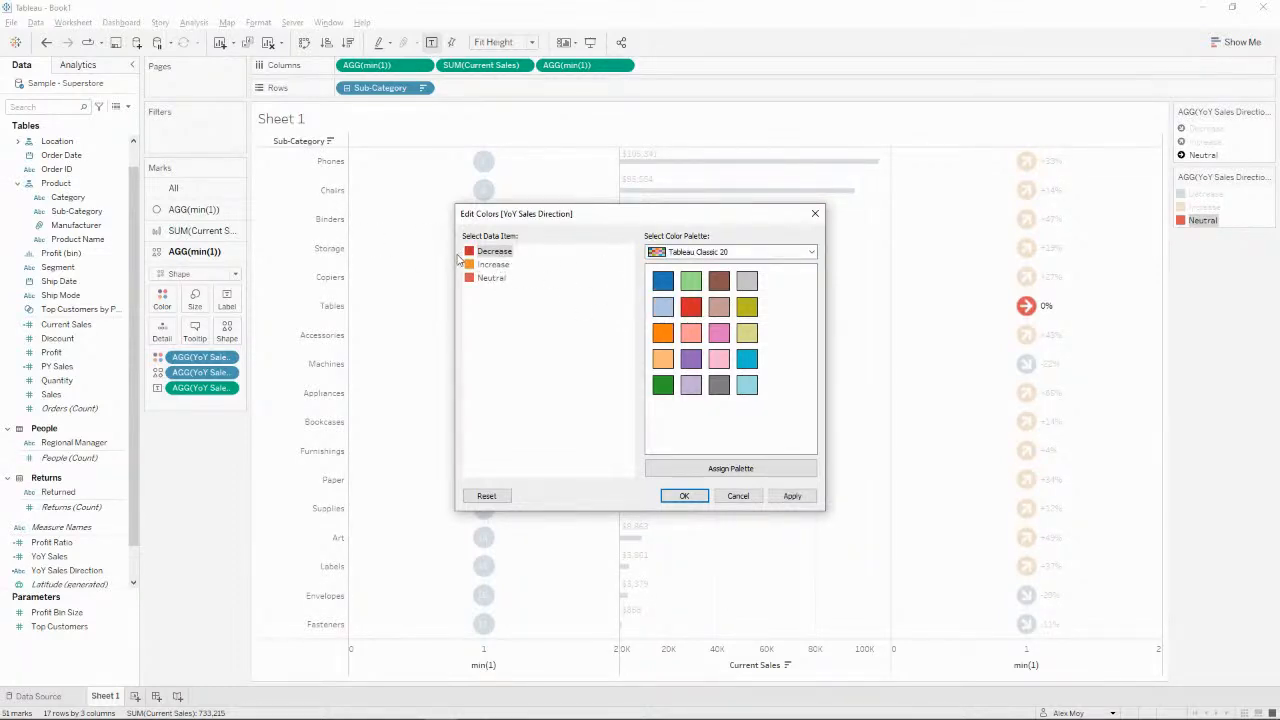
{"action": "left_click", "coordinate": [490, 264]}
{"action": "left_click", "coordinate": [663, 281]}
{"action": "left_click", "coordinate": [492, 278]}
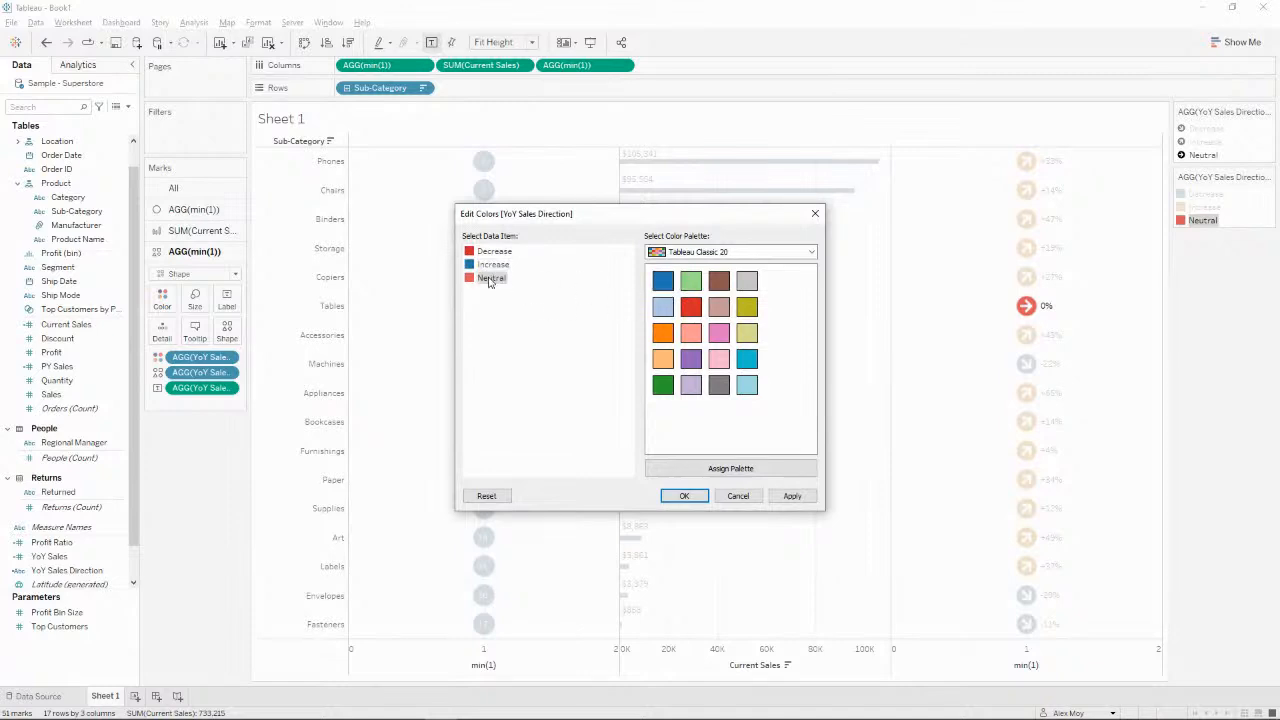
{"action": "left_click", "coordinate": [747, 282]}
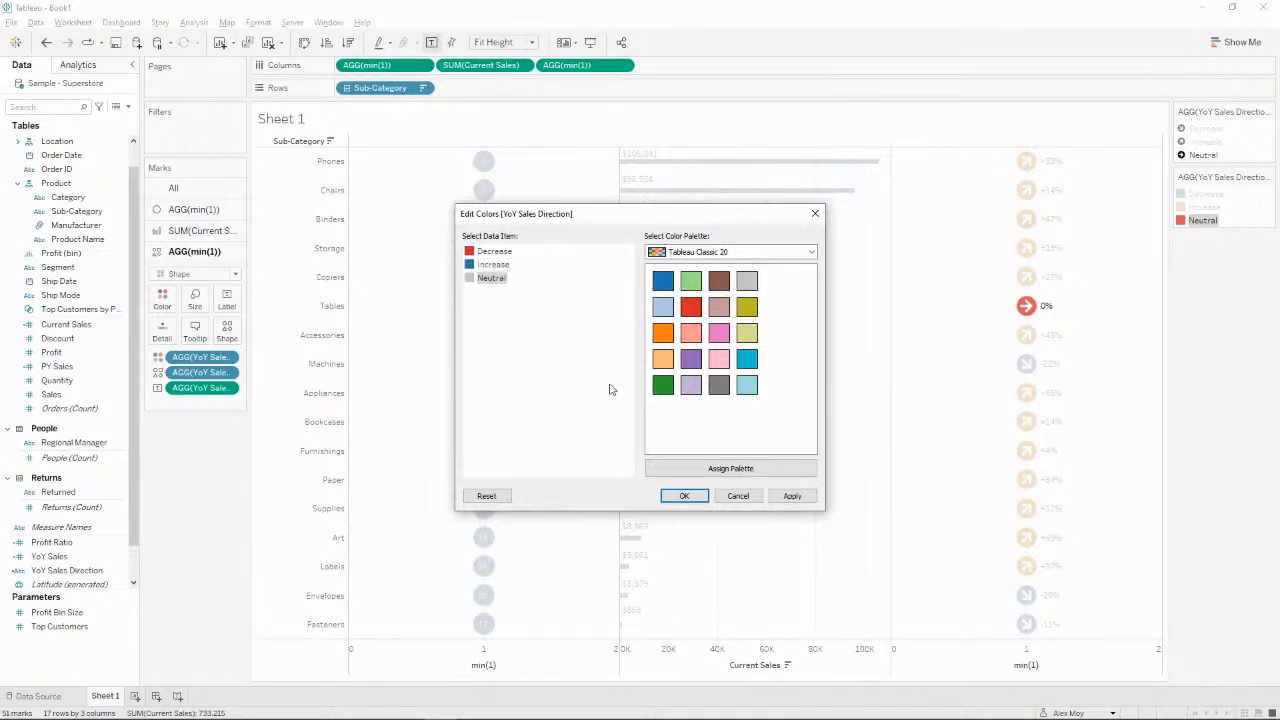
{"action": "left_click", "coordinate": [790, 496]}
{"action": "left_click", "coordinate": [684, 496]}
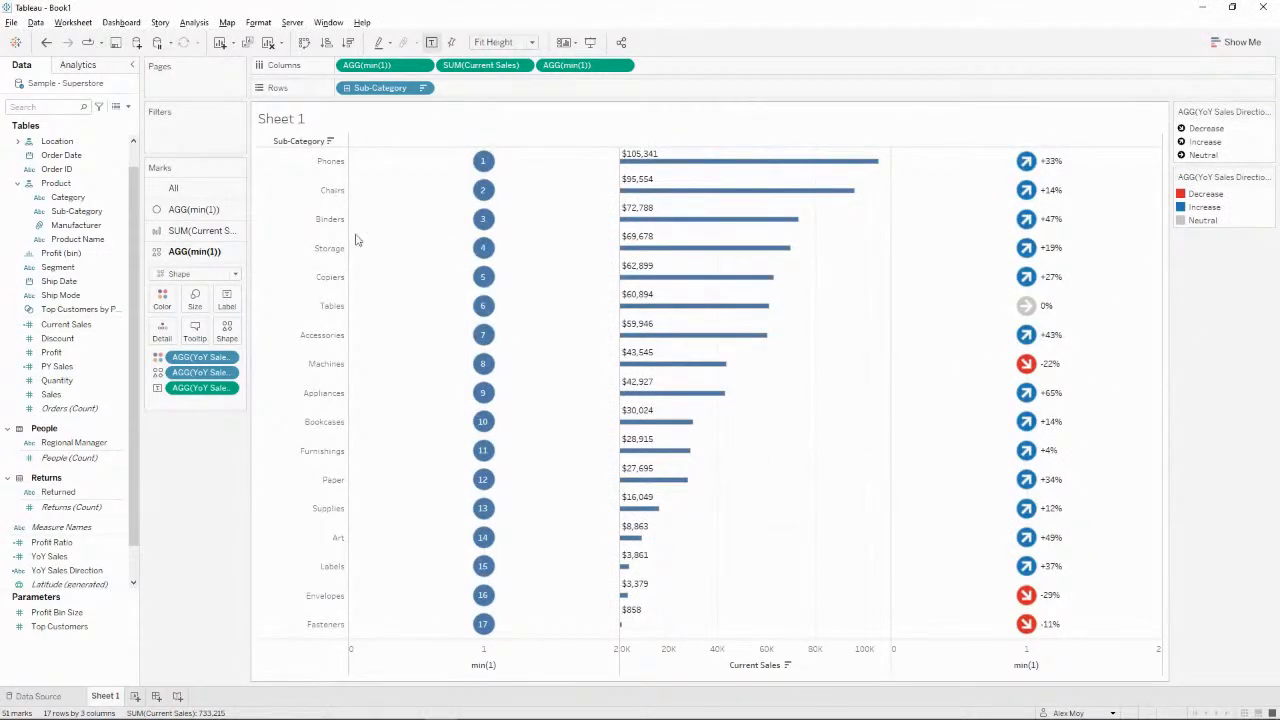
Switch to the browser to examine the reference text table on the Workout Wednesday challenge page, then return to Tableau.
{"action": "key", "text": "alt+Tab"}
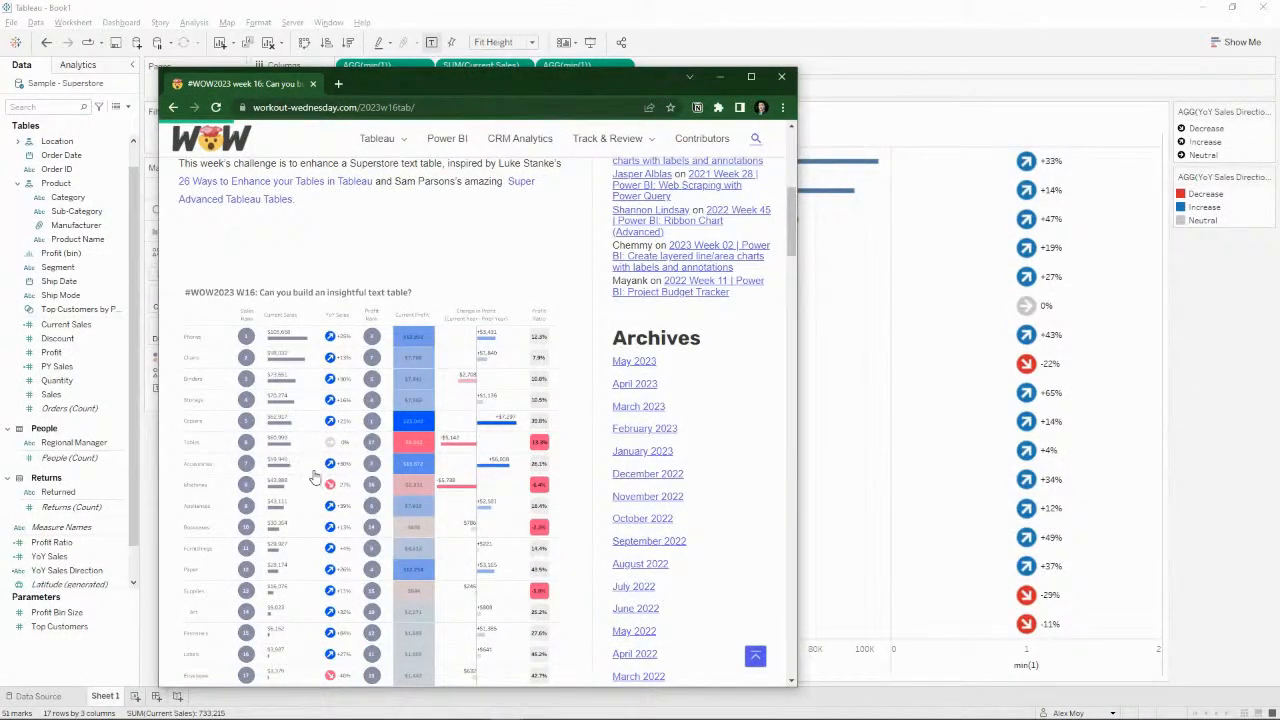
{"action": "mouse_move", "coordinate": [1025, 313]}
{"action": "left_click", "coordinate": [720, 76]}
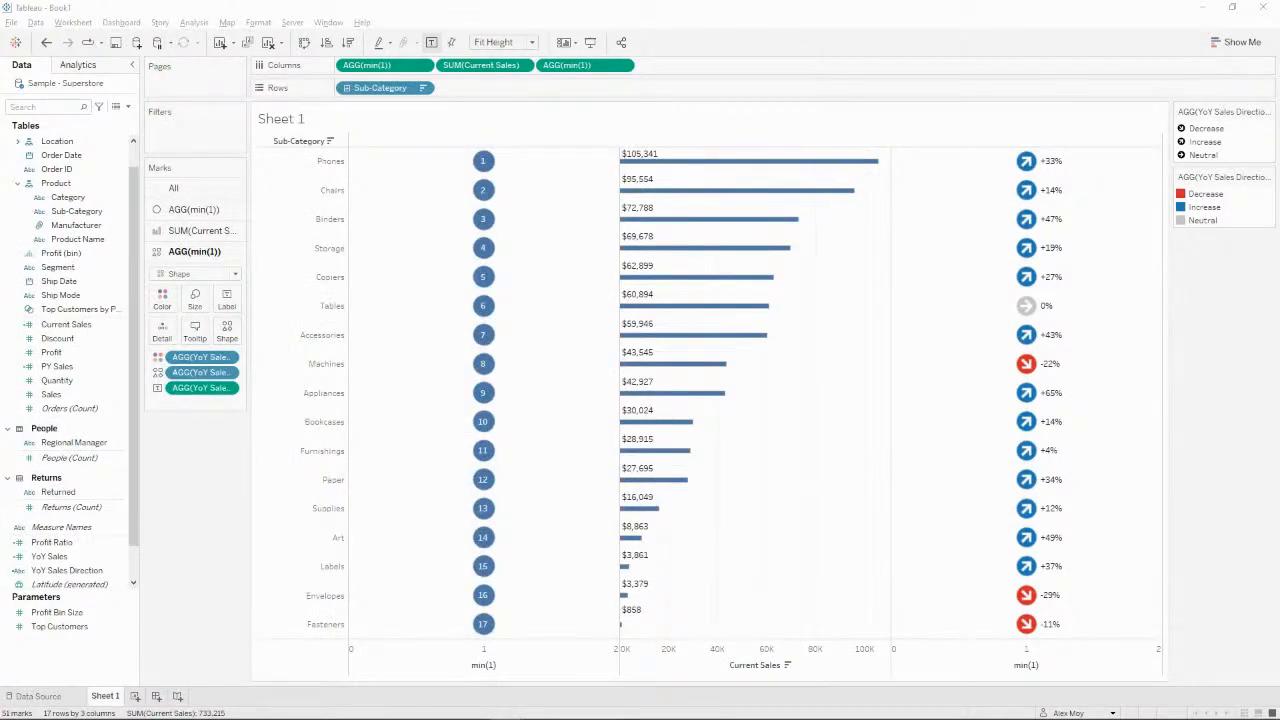
Clear the tooltip text for all marks and turn off showing tooltips.
{"action": "left_click", "coordinate": [210, 195]}
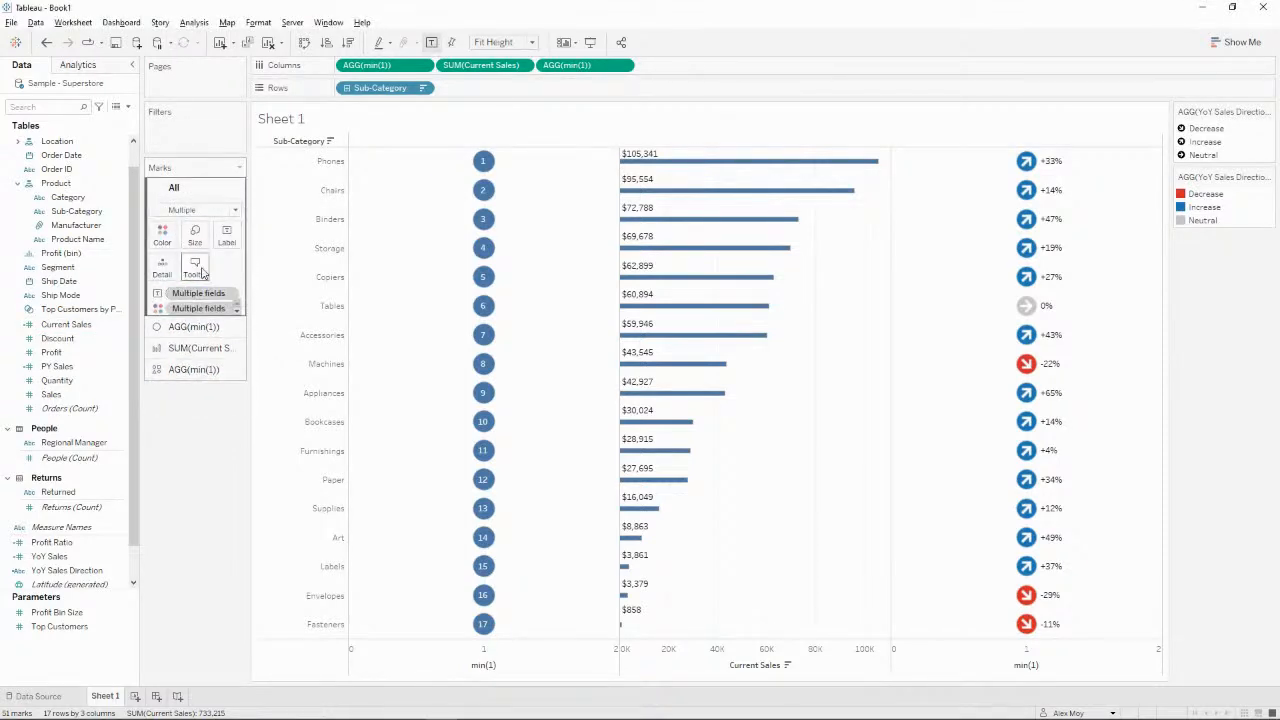
{"action": "left_click", "coordinate": [196, 268]}
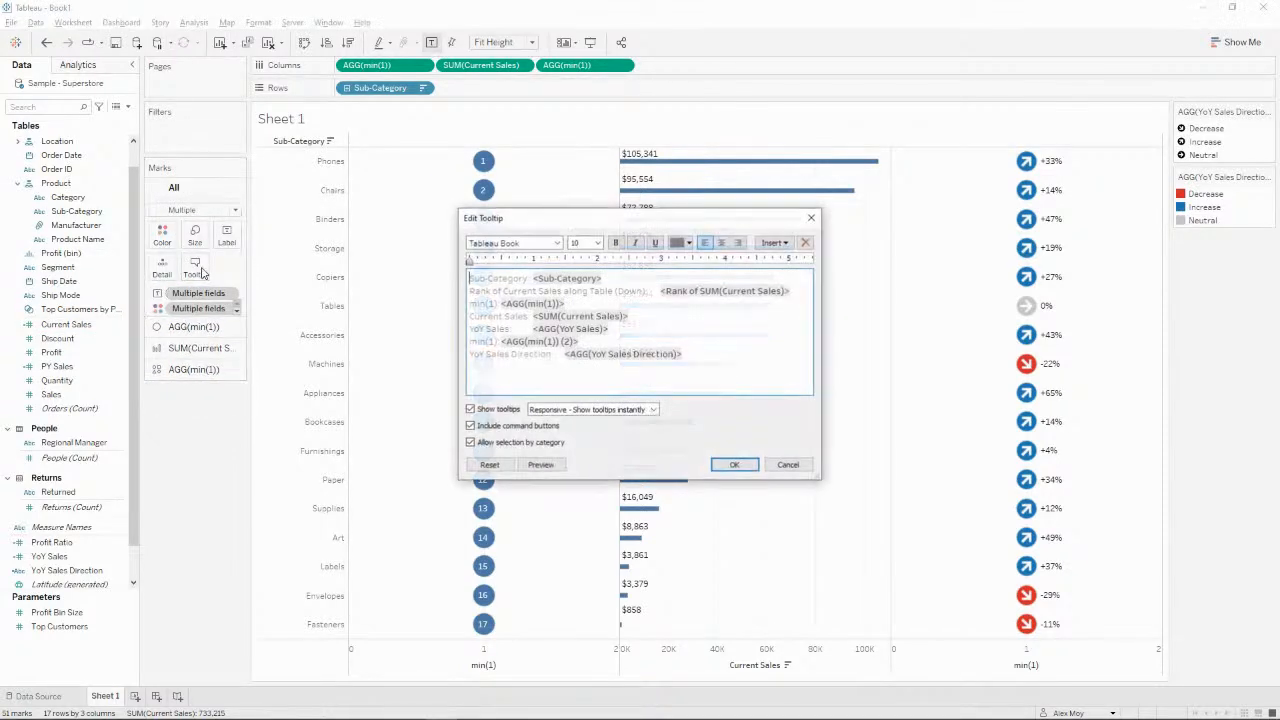
{"action": "left_click", "coordinate": [794, 465]}
{"action": "left_click", "coordinate": [196, 267]}
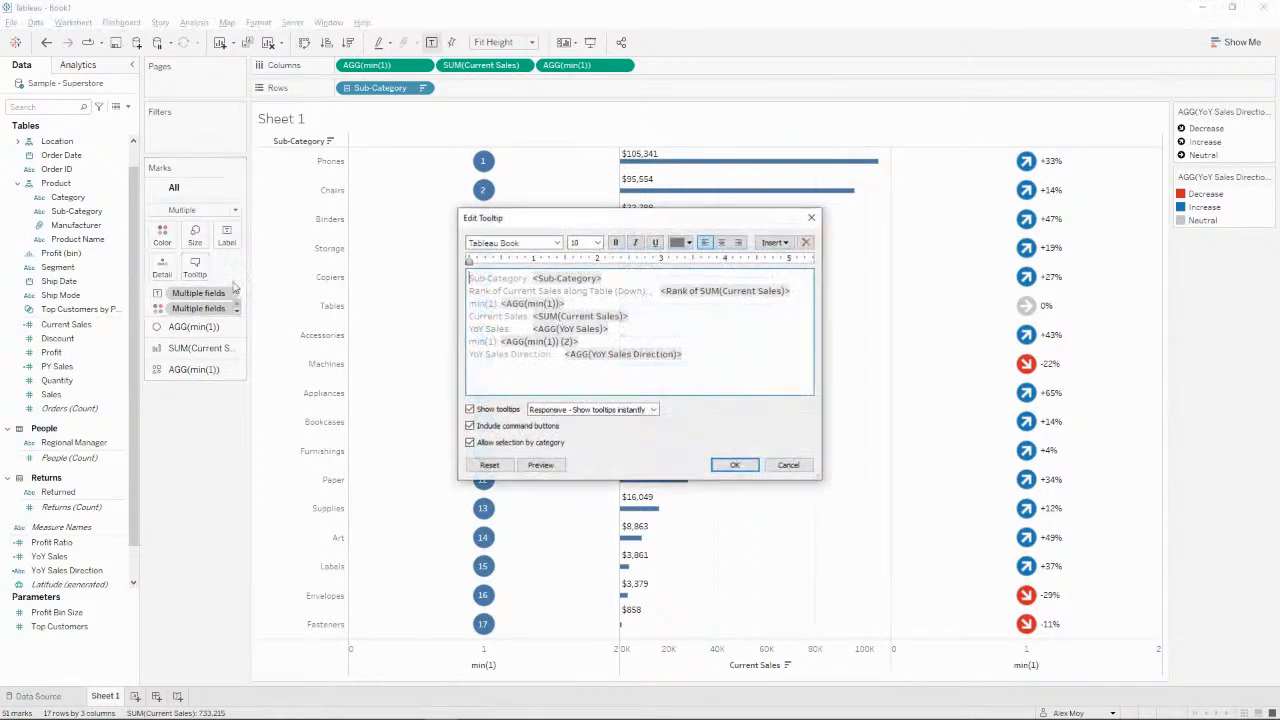
{"action": "left_click", "coordinate": [650, 381]}
{"action": "triple_click", "coordinate": [650, 381]}
{"action": "left_click", "coordinate": [651, 381]}
{"action": "key", "text": "ctrl+a"}
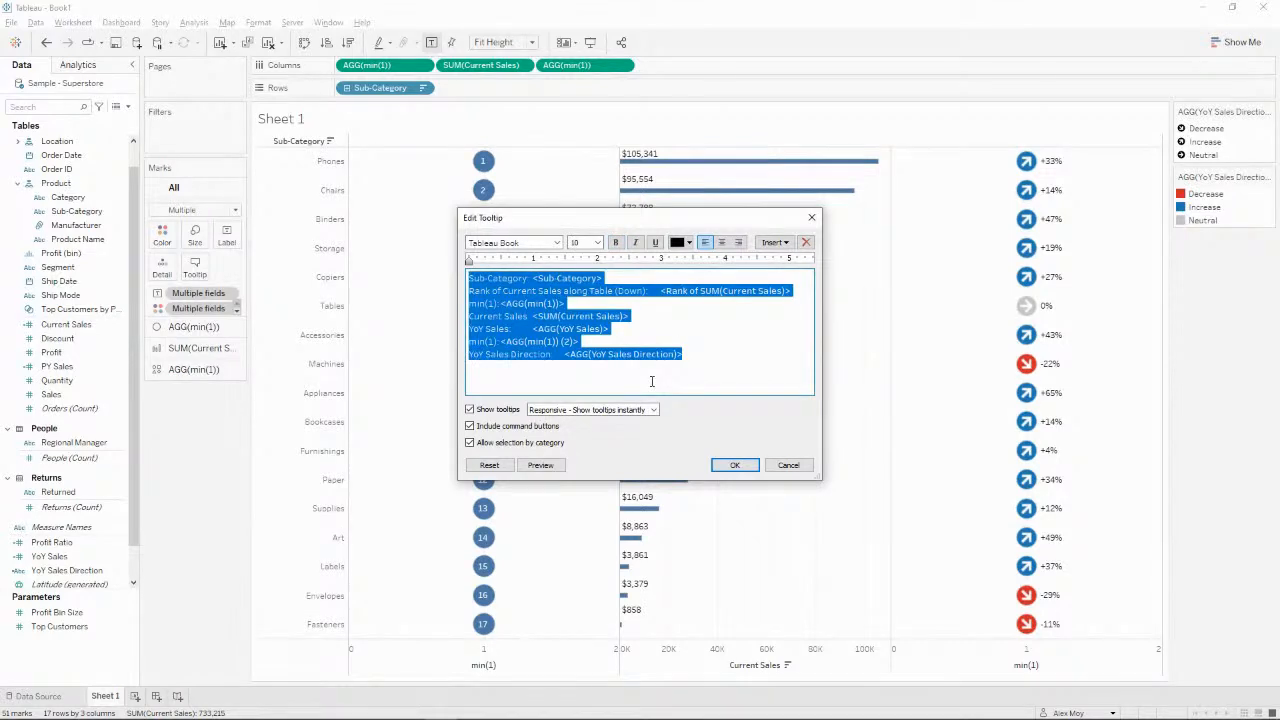
{"action": "key", "text": "Delete"}
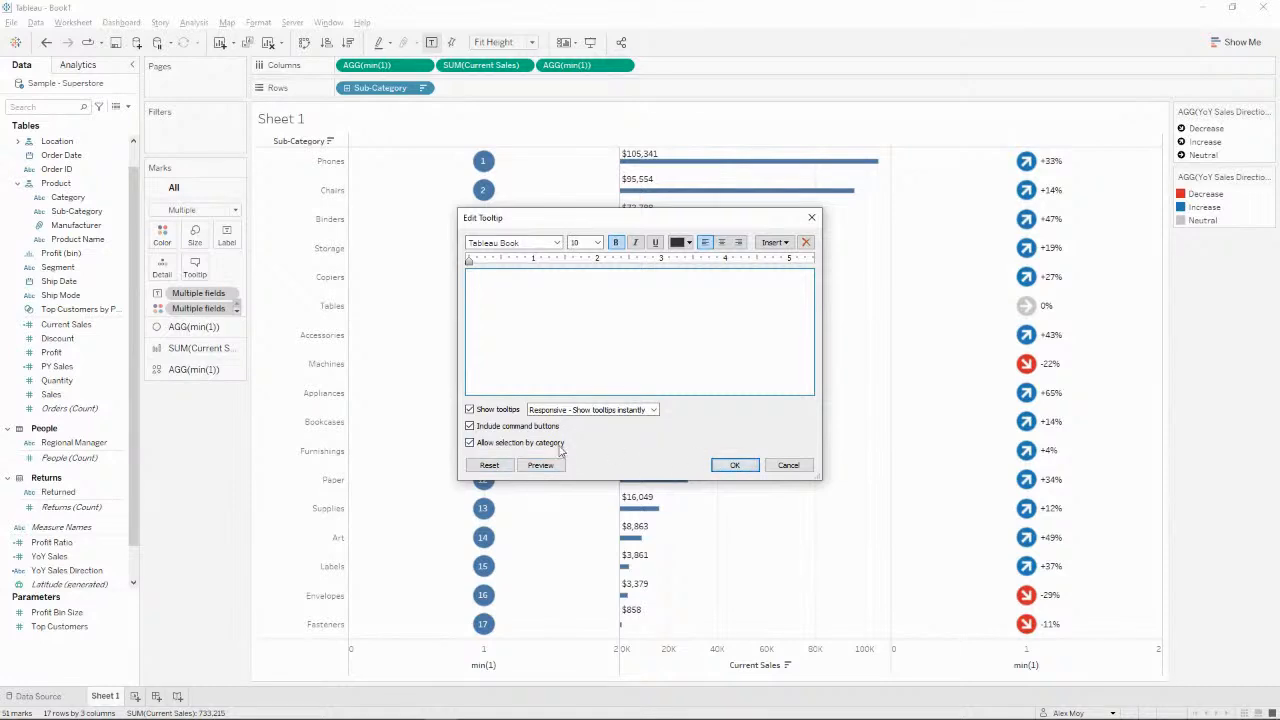
{"action": "left_click", "coordinate": [493, 411]}
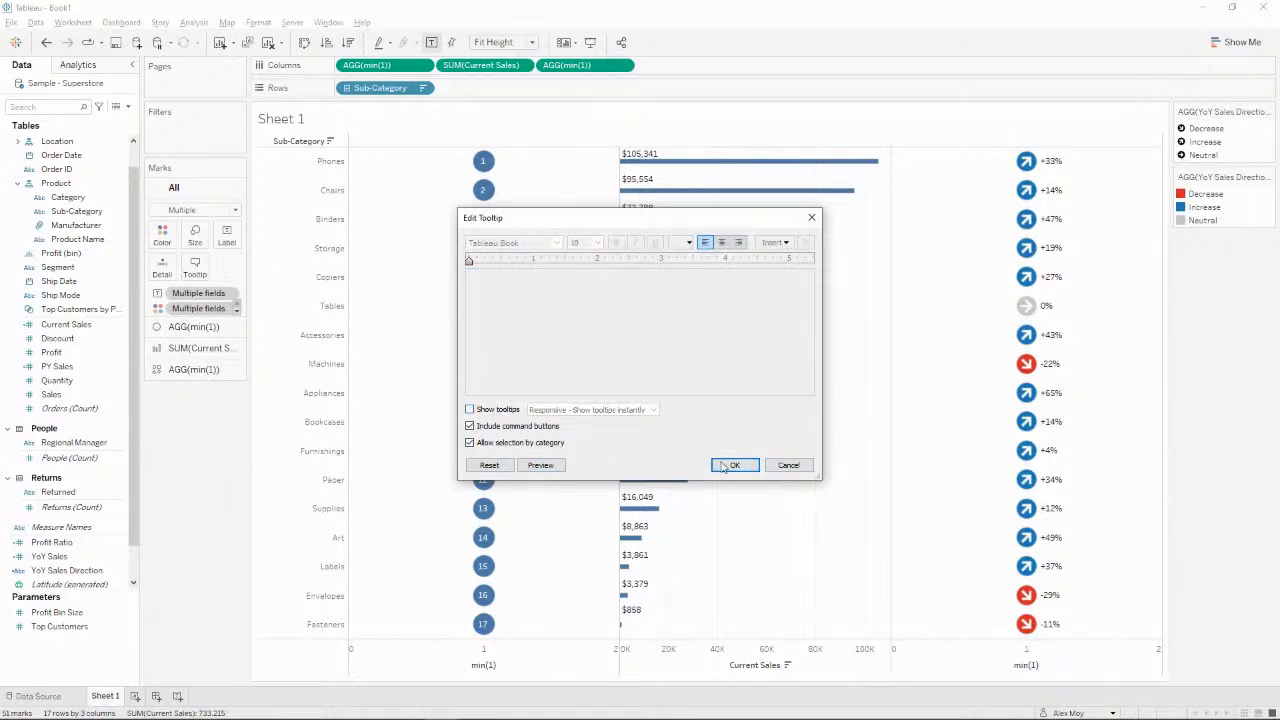
{"action": "left_click", "coordinate": [734, 465]}
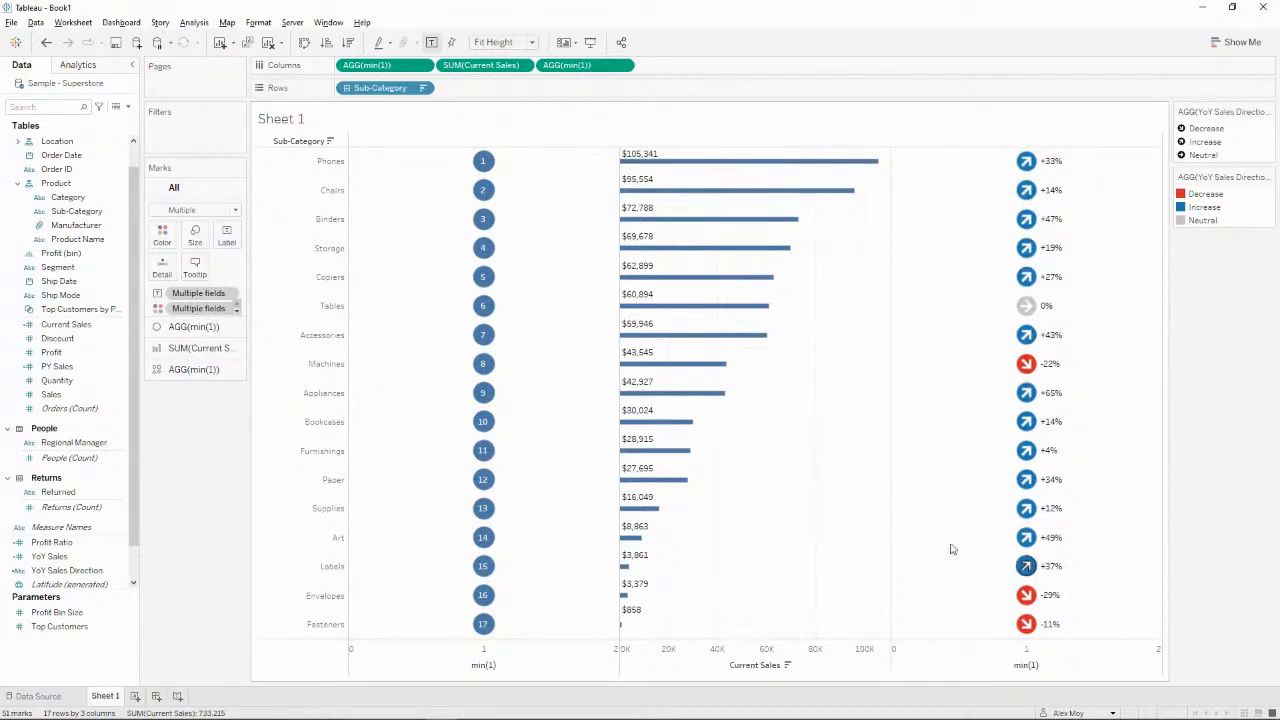
Duplicate the Current Sales calculated field.
{"action": "left_click", "coordinate": [190, 369]}
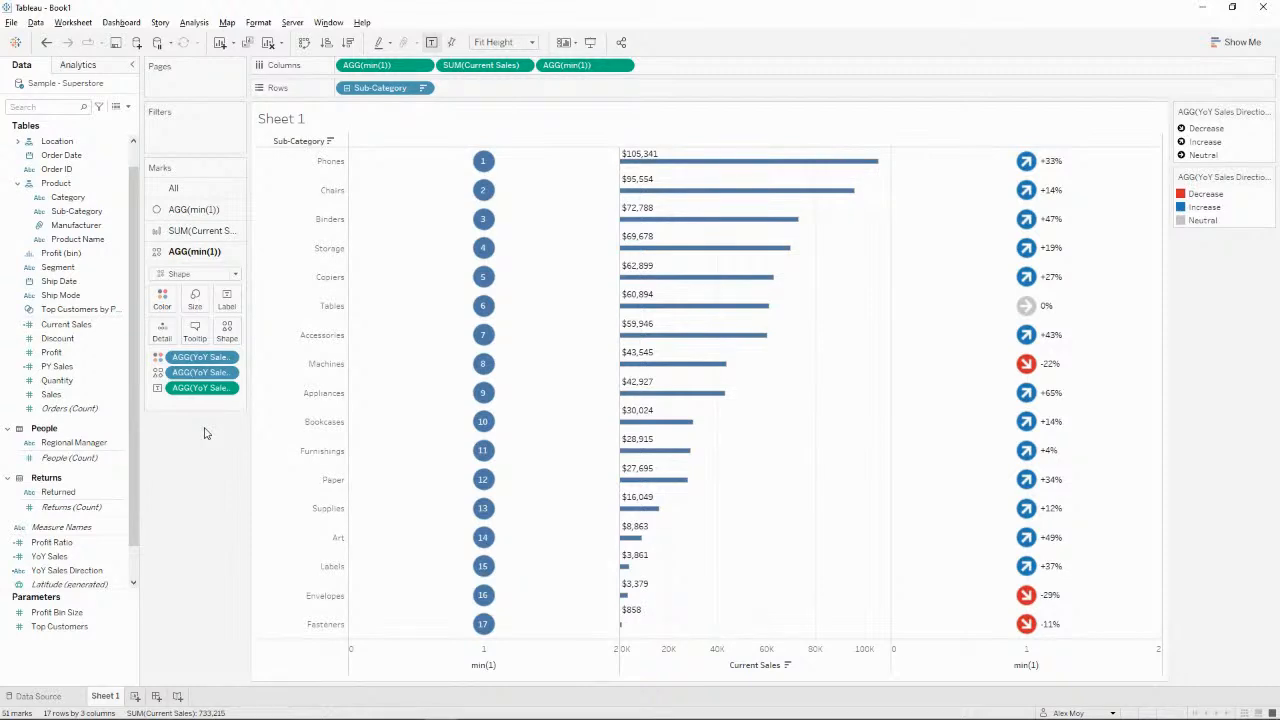
{"action": "right_click", "coordinate": [85, 326]}
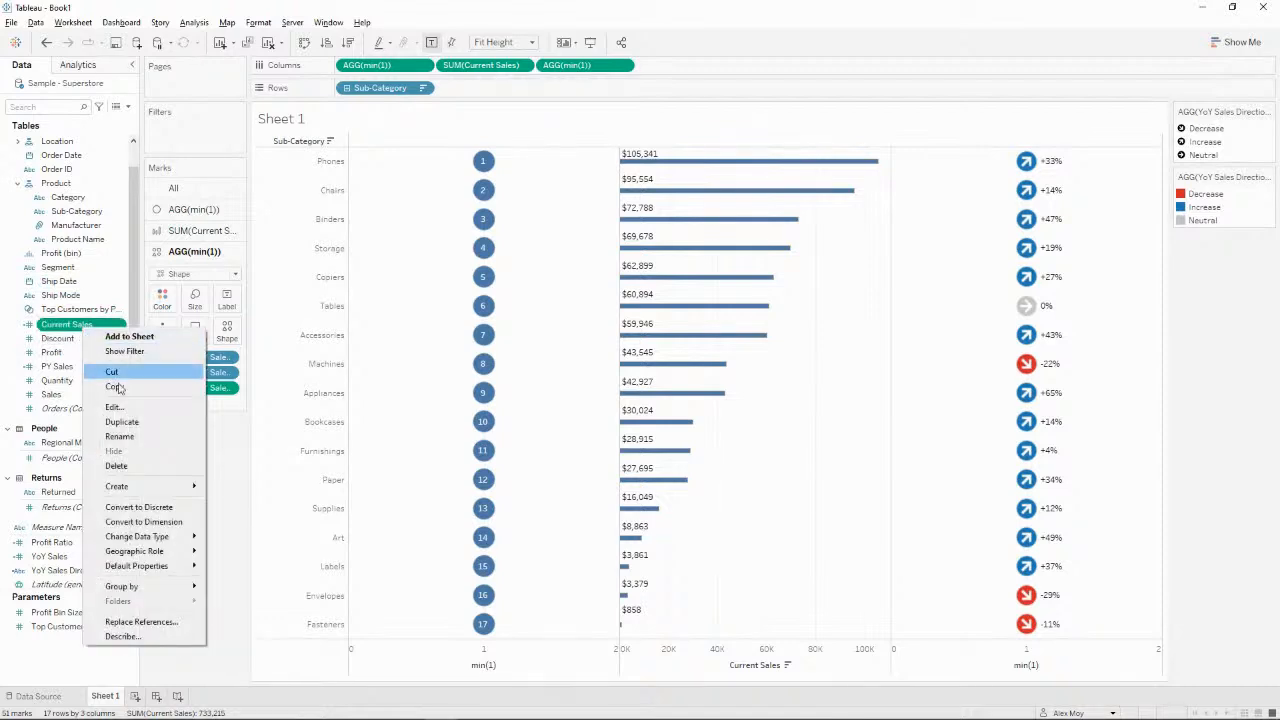
{"action": "left_click", "coordinate": [122, 421]}
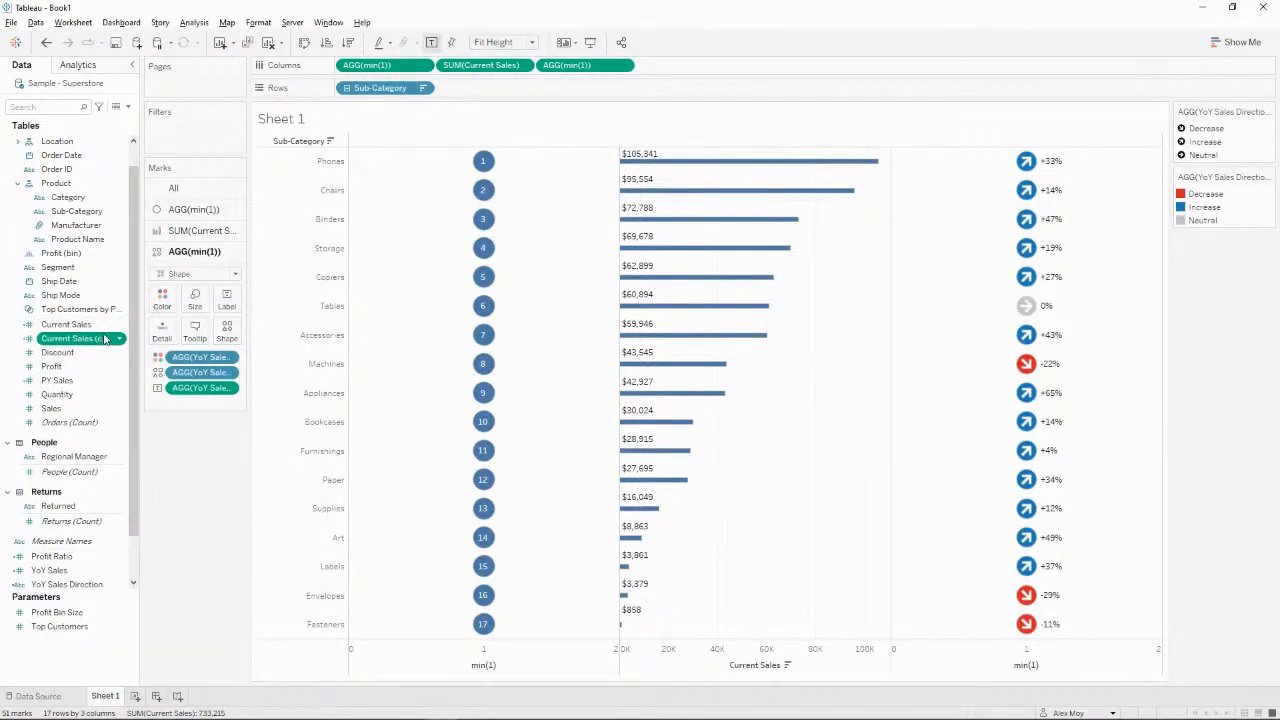
Rename the copied calculation as Current Profit and make it return [Profit] in place of [Sales].
{"action": "right_click", "coordinate": [105, 338]}
{"action": "left_click", "coordinate": [132, 413]}
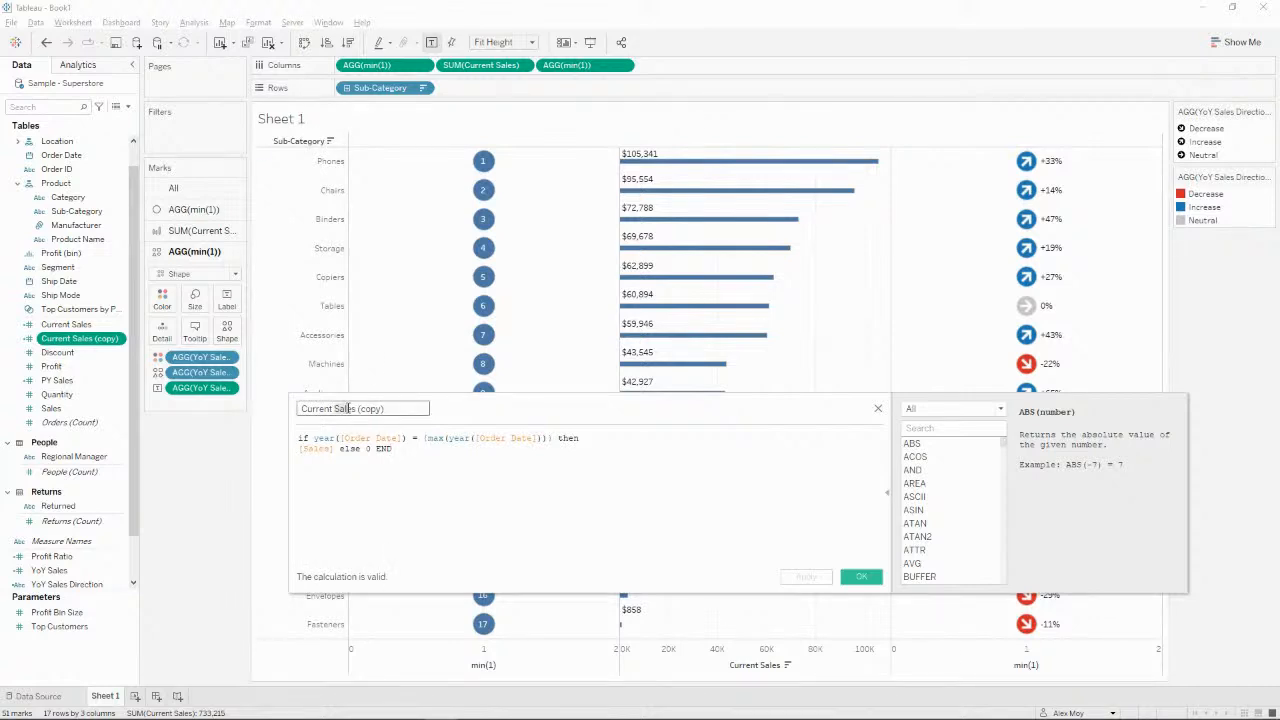
{"action": "left_click_drag", "start_coordinate": [334, 408], "coordinate": [386, 408]}
{"action": "type", "text": "Profit"}
{"action": "key", "text": "Tab"}
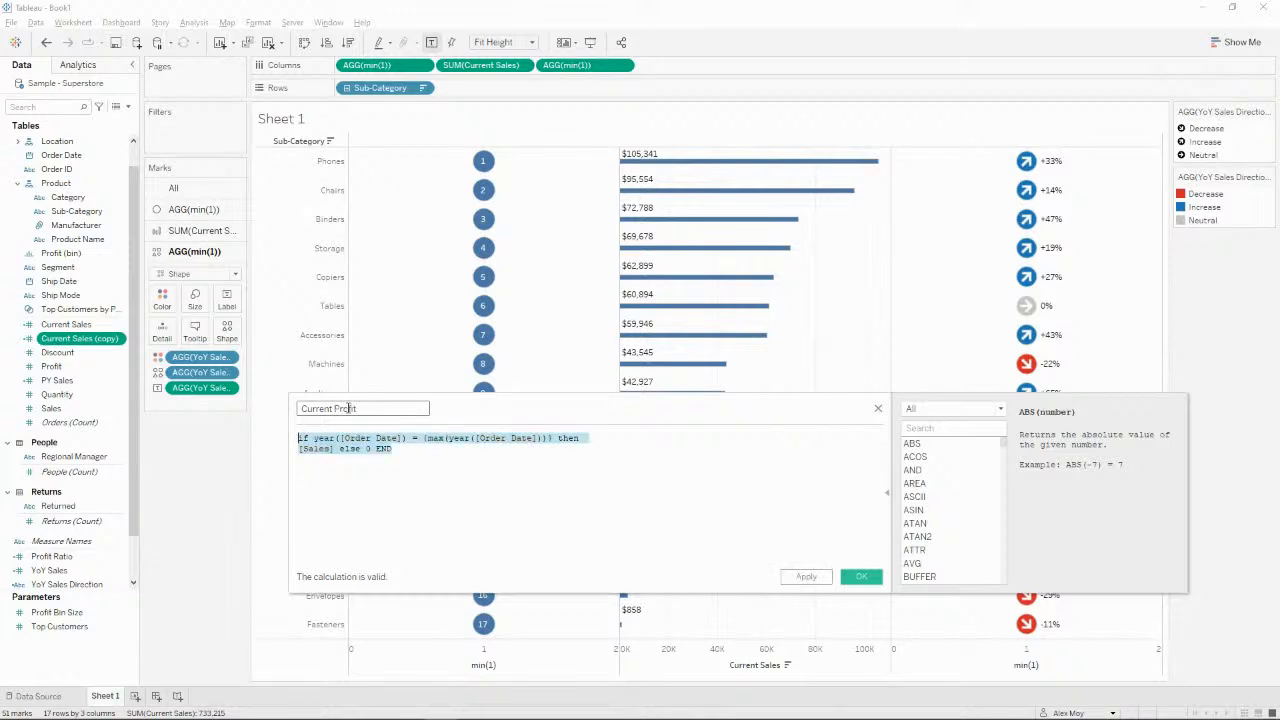
{"action": "key", "text": "Down"}
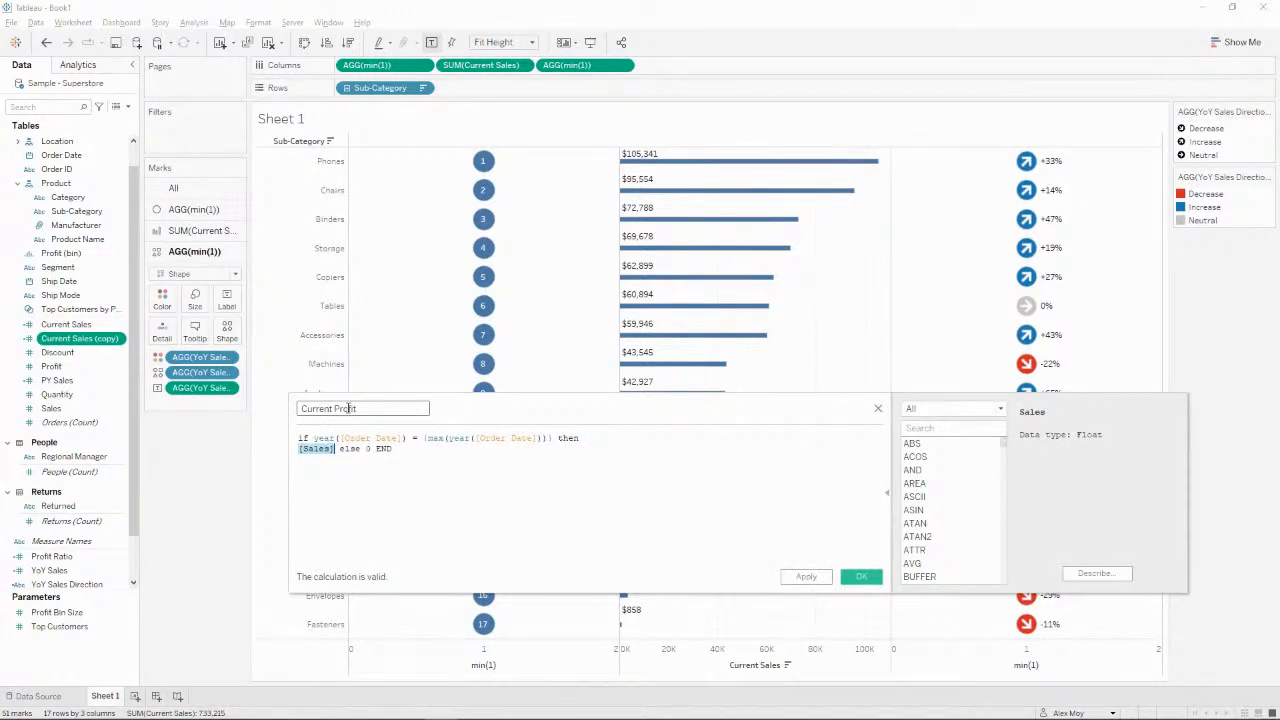
{"action": "type", "text": "prof"}
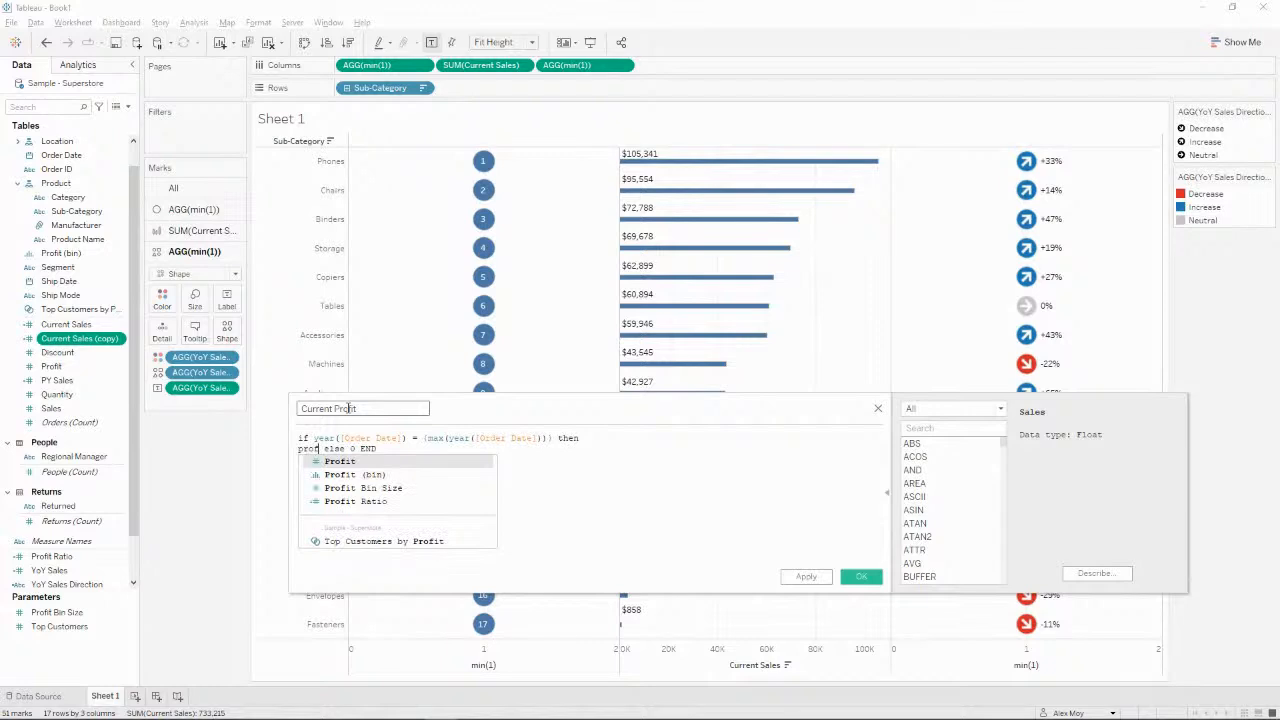
{"action": "key", "text": "Return"}
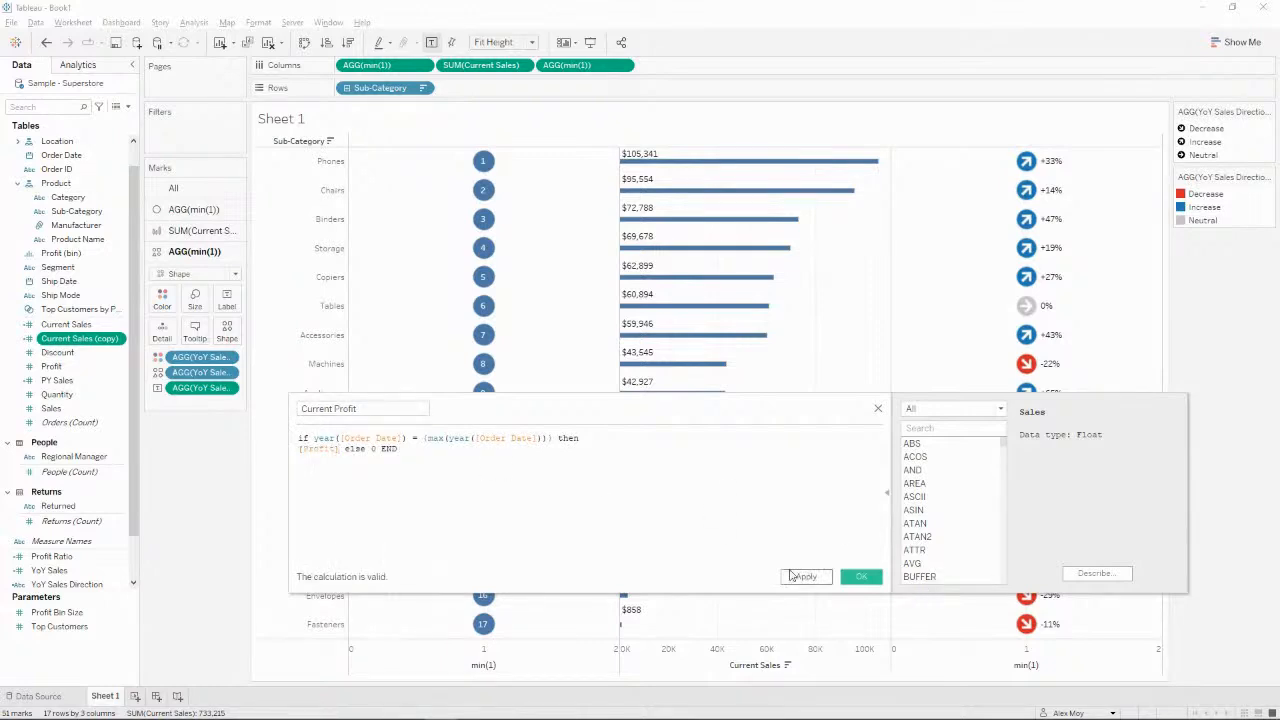
{"action": "left_click", "coordinate": [860, 578]}
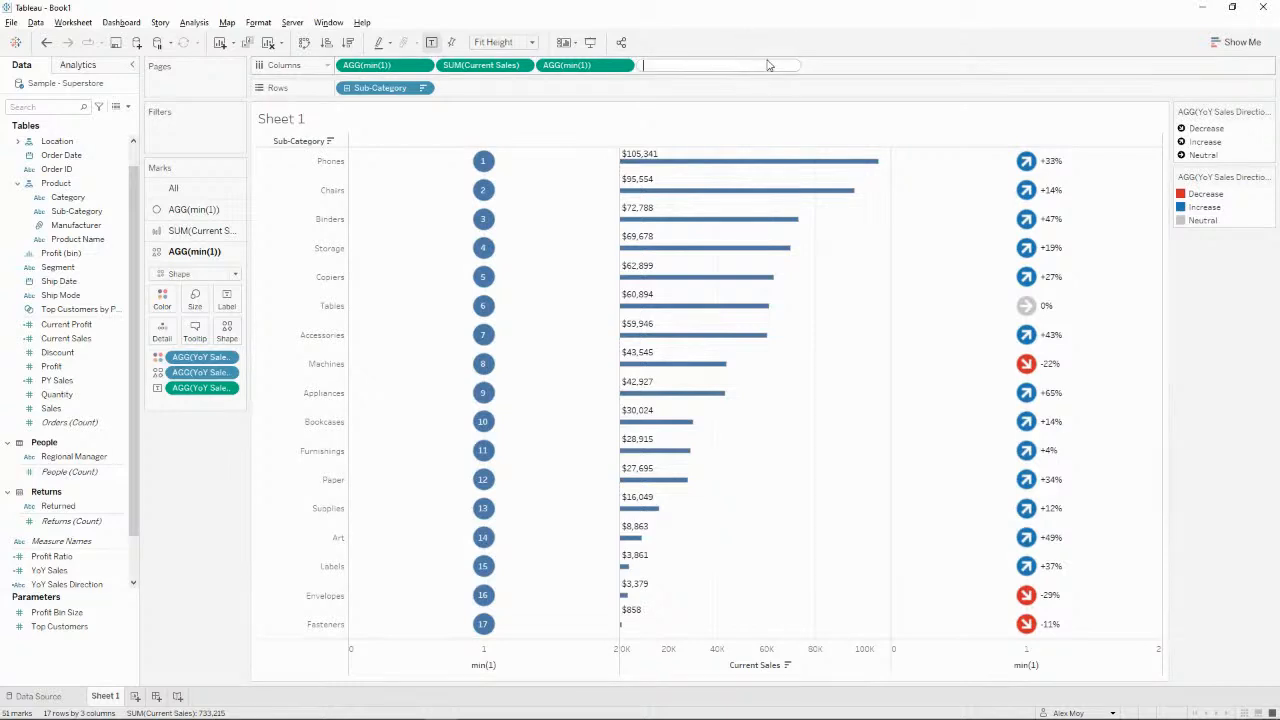
Add a third min(1) measure at the end of Columns, shown as circles enlarged to about the rank circles' size.
{"action": "double_click", "coordinate": [768, 65]}
{"action": "type", "text": "min(1)"}
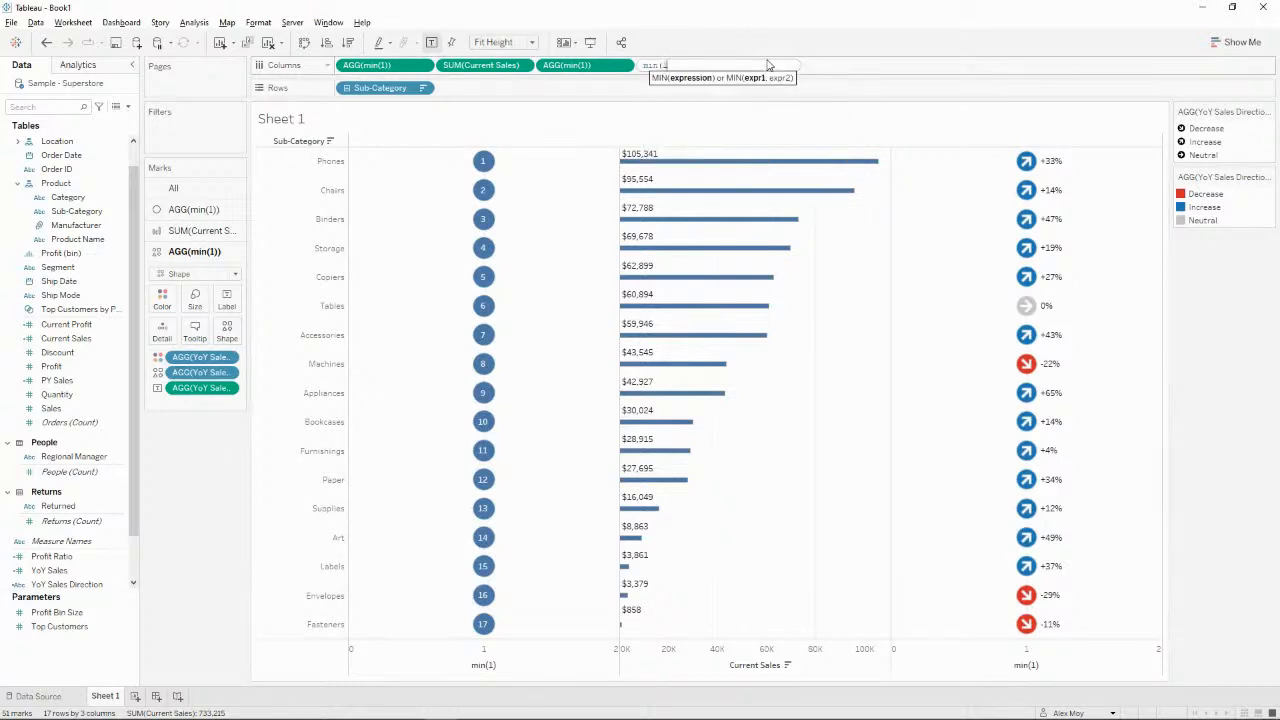
{"action": "key", "text": "Return"}
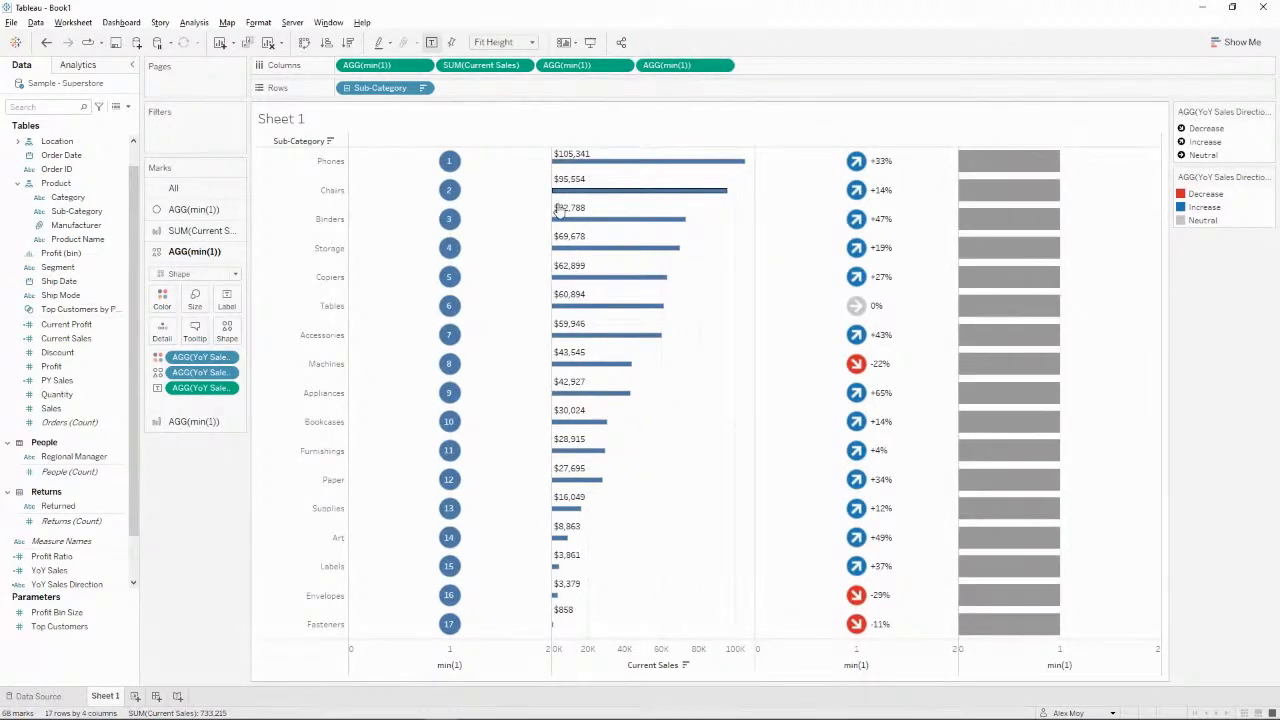
{"action": "left_click", "coordinate": [195, 421]}
{"action": "left_click", "coordinate": [200, 295]}
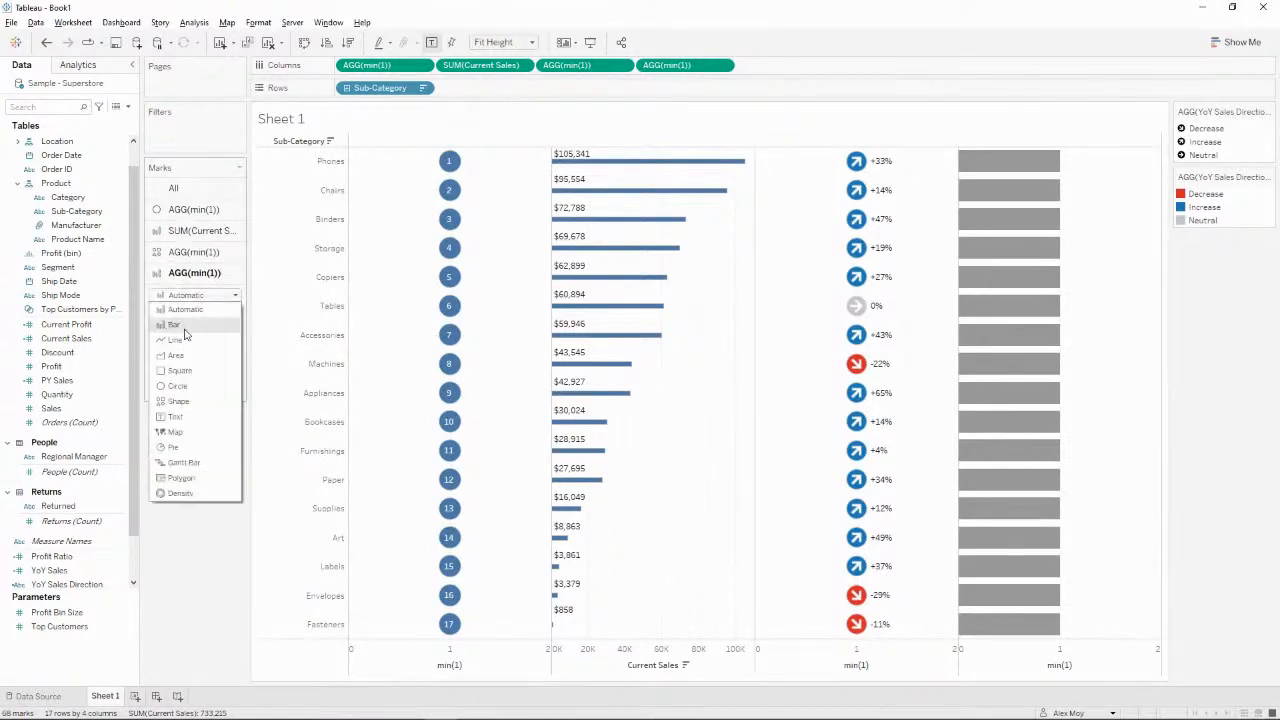
{"action": "left_click", "coordinate": [178, 385]}
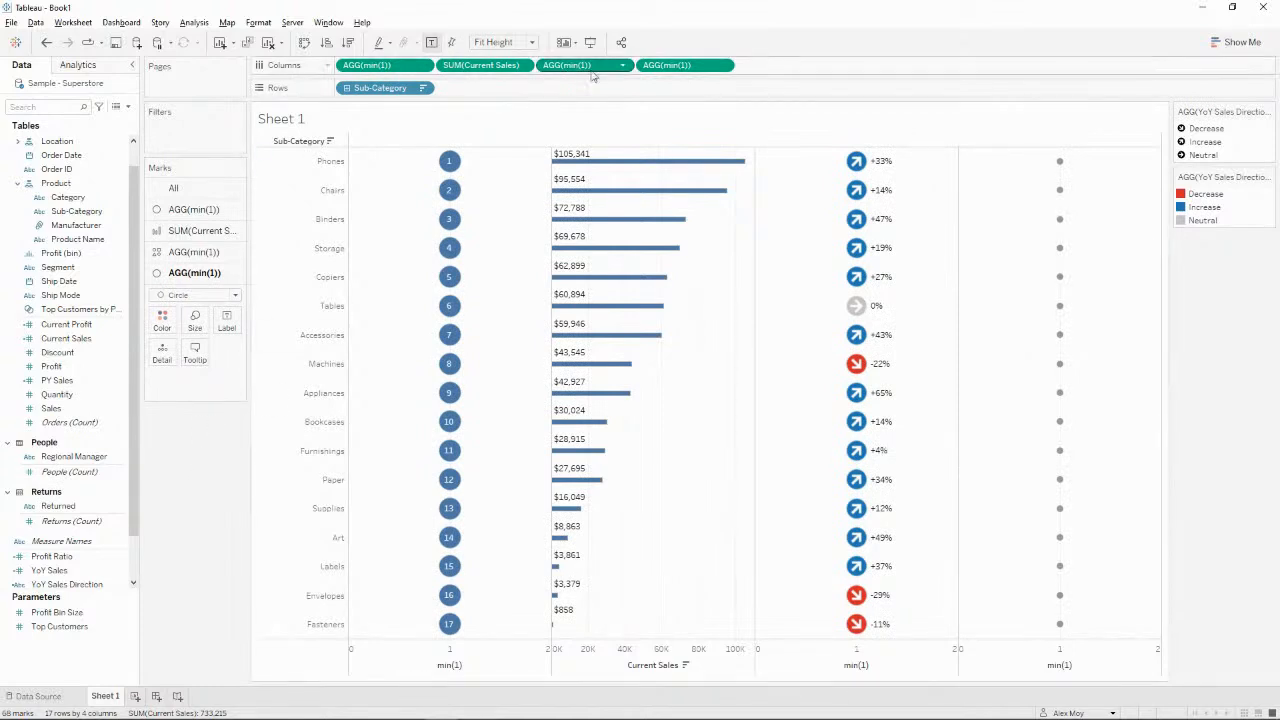
{"action": "left_click", "coordinate": [195, 320]}
{"action": "left_click_drag", "start_coordinate": [284, 358], "coordinate": [266, 358]}
{"action": "left_click", "coordinate": [218, 438]}
Label the circles of the third min(1) measure with Current Profit.
{"action": "left_click", "coordinate": [107, 397]}
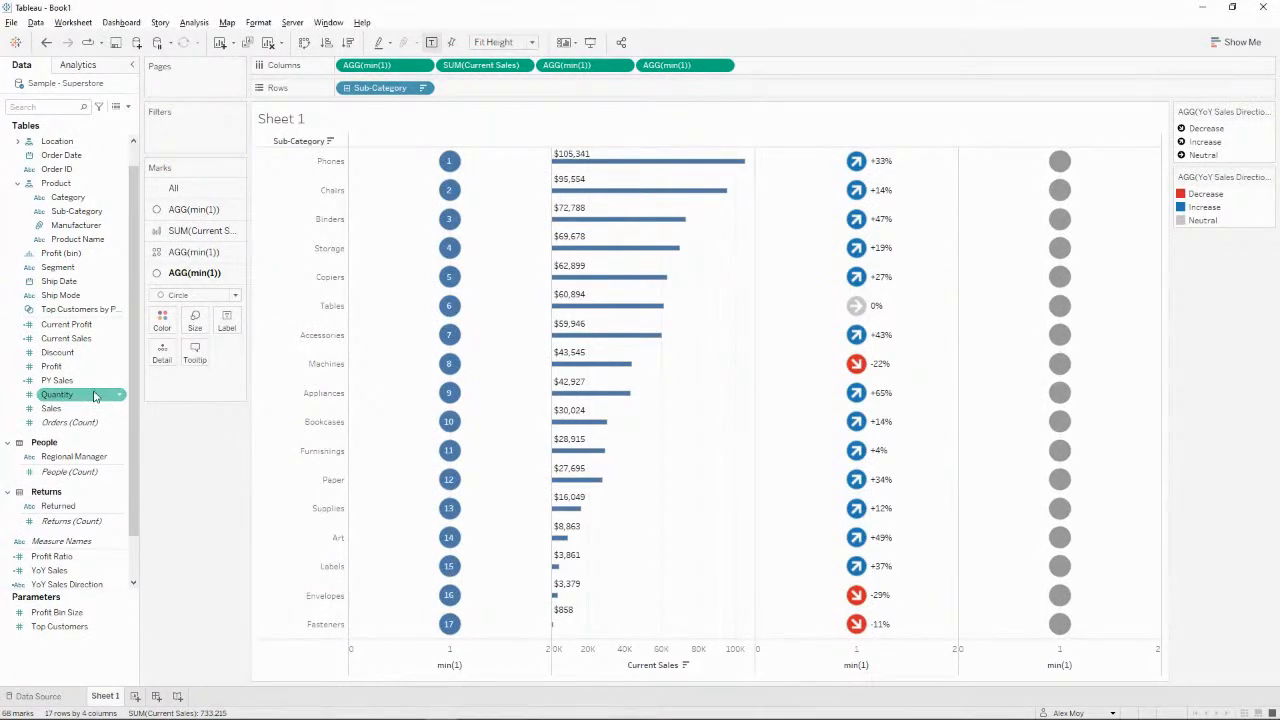
{"action": "key", "text": "Up"}
{"action": "key", "text": "Up"}
{"action": "key", "text": "Up"}
{"action": "key", "text": "Up"}
{"action": "key", "text": "Up"}
{"action": "left_click_drag", "start_coordinate": [69, 329], "coordinate": [225, 322]}
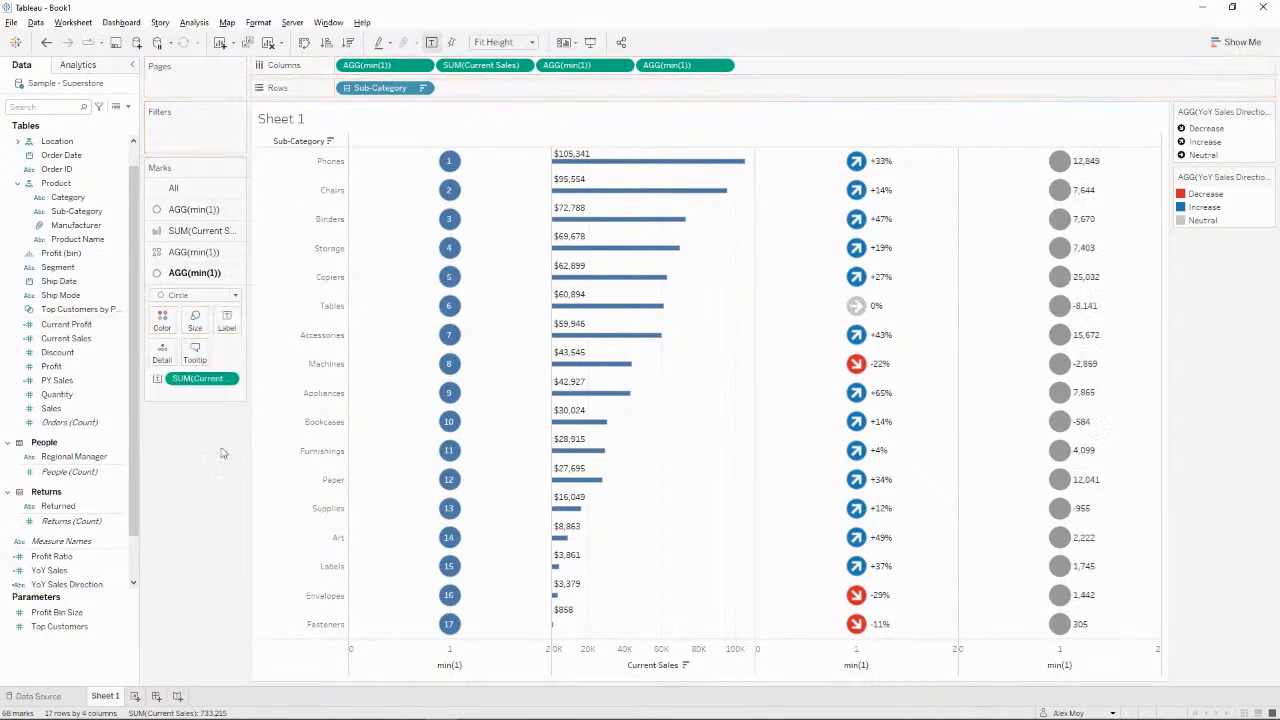
Centre the labels of the third min(1) measure's circles horizontally.
{"action": "left_click", "coordinate": [227, 320]}
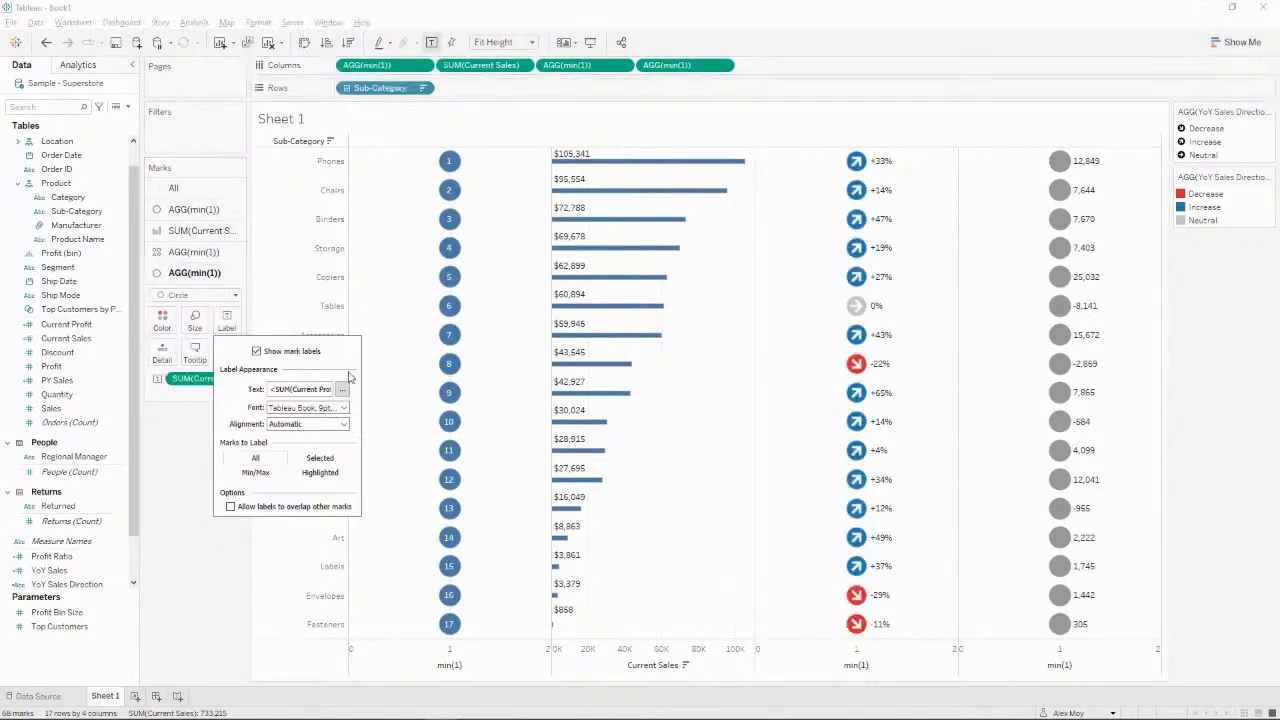
{"action": "left_click", "coordinate": [343, 424]}
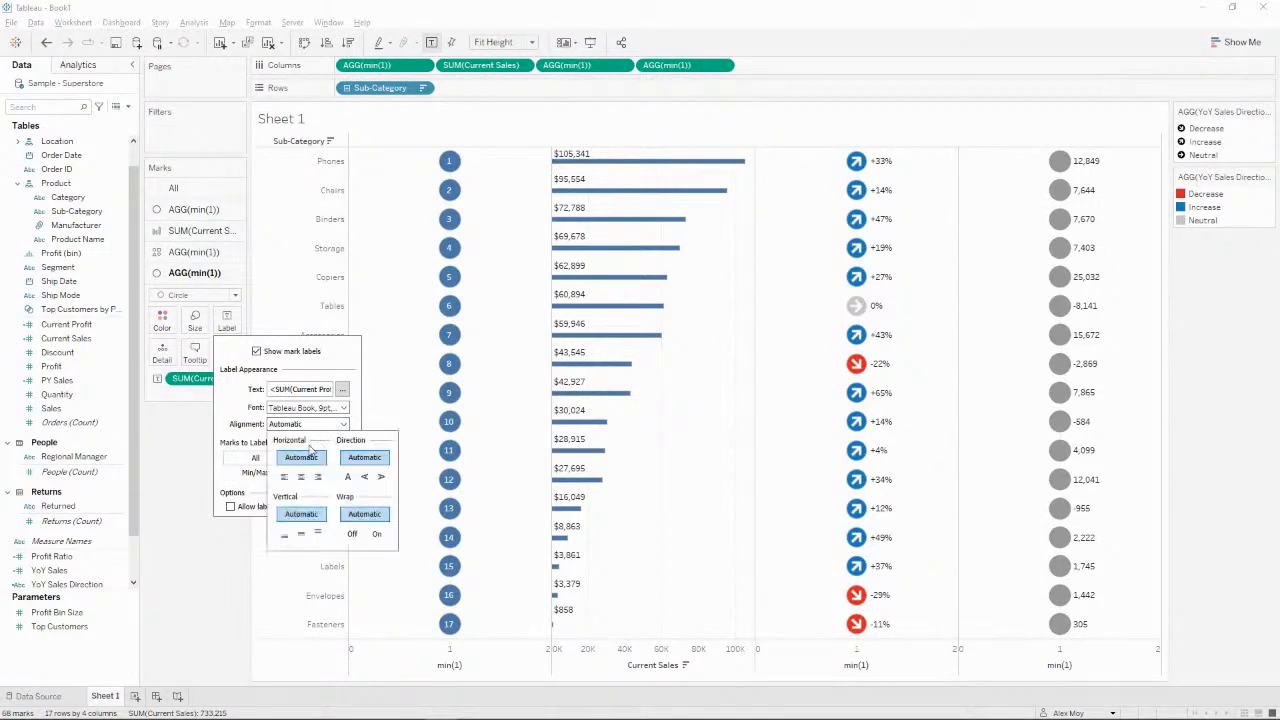
{"action": "left_click", "coordinate": [301, 477]}
{"action": "left_click", "coordinate": [197, 493]}
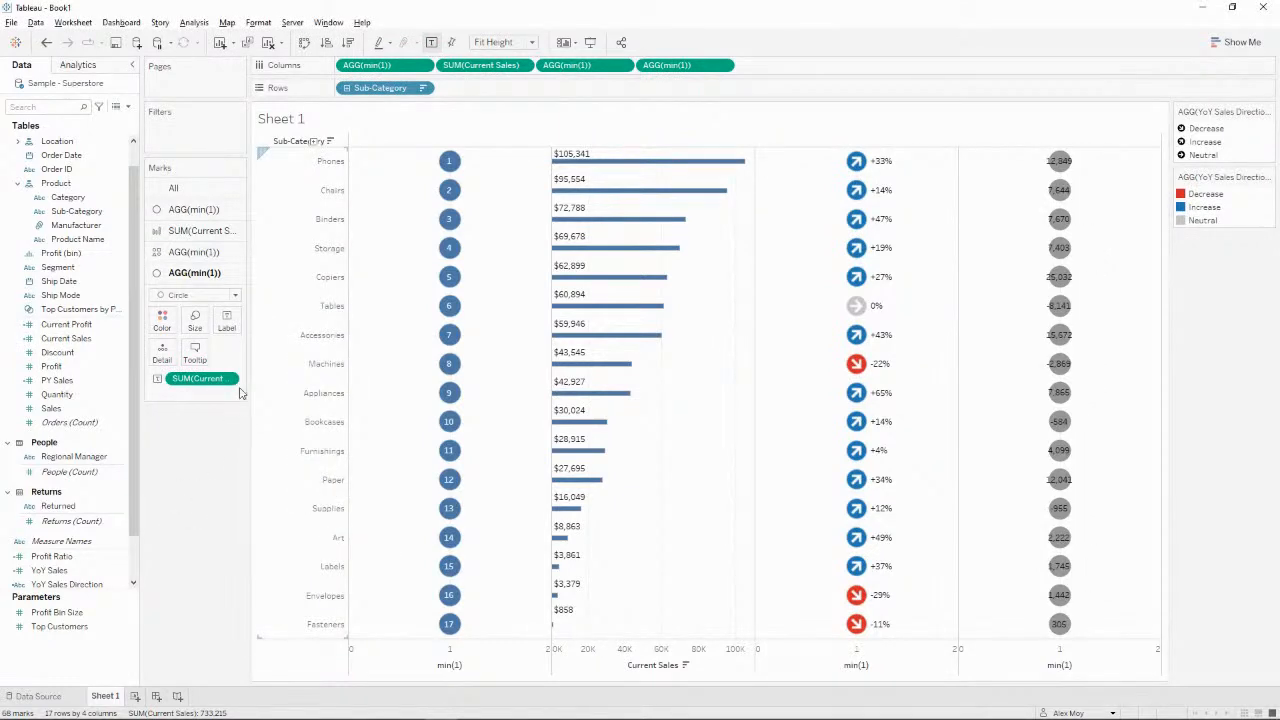
Apply a Rank quick table calculation to the Current Profit label of the third min(1) circles.
{"action": "right_click", "coordinate": [193, 379]}
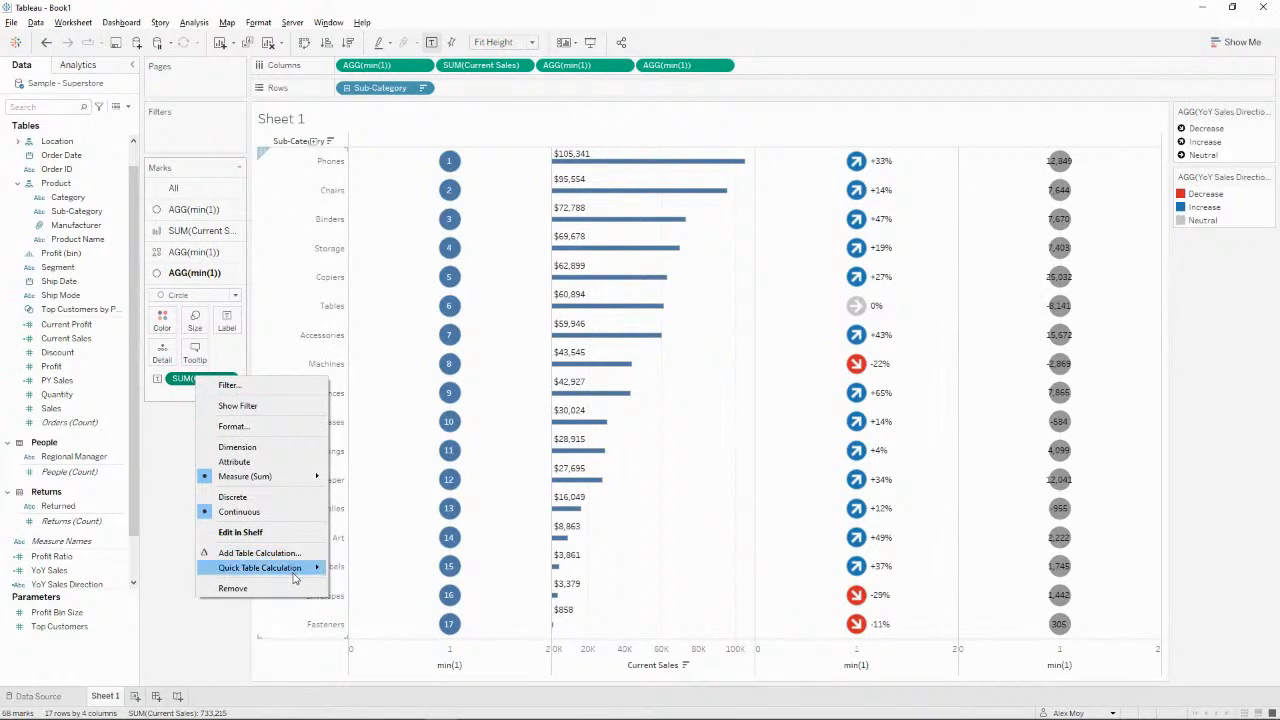
{"action": "mouse_move", "coordinate": [300, 568]}
{"action": "left_click", "coordinate": [358, 623]}
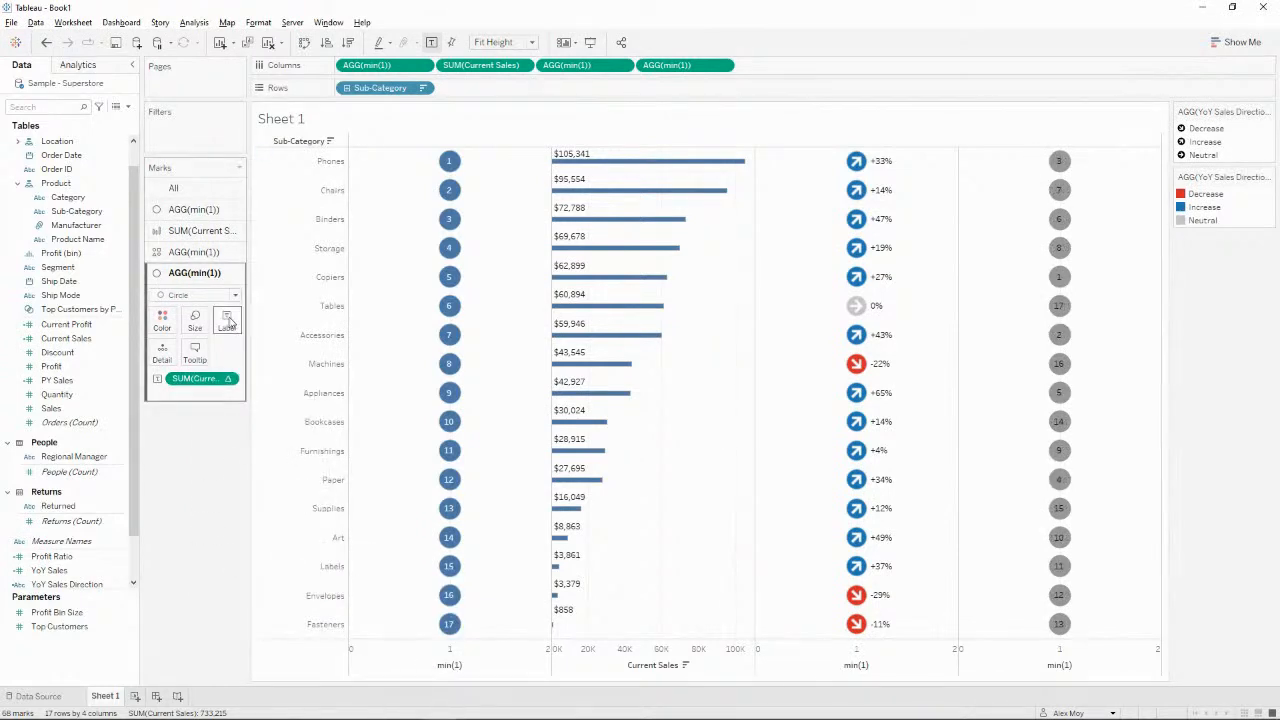
Set the label font of the third min(1) measure's circles to Tableau Semibold.
{"action": "left_click", "coordinate": [227, 320]}
{"action": "left_click", "coordinate": [346, 406]}
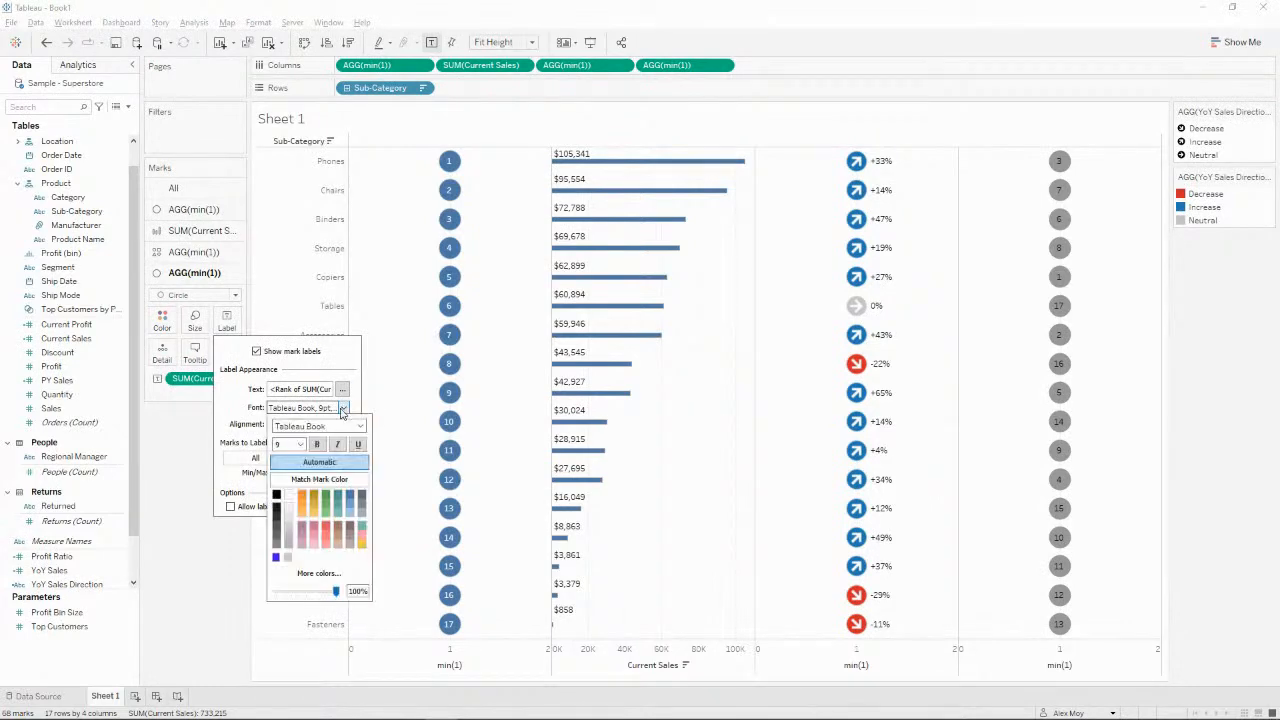
{"action": "left_click", "coordinate": [345, 426]}
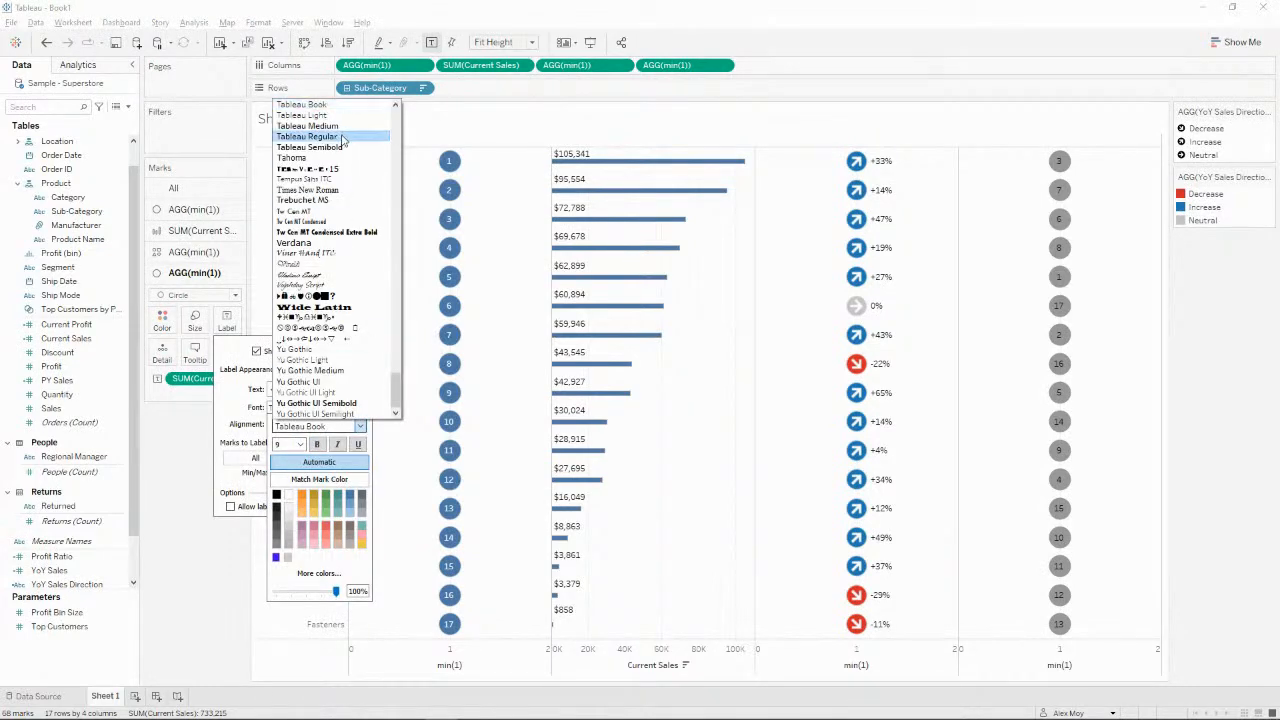
{"action": "left_click", "coordinate": [309, 147]}
{"action": "left_click", "coordinate": [168, 533]}
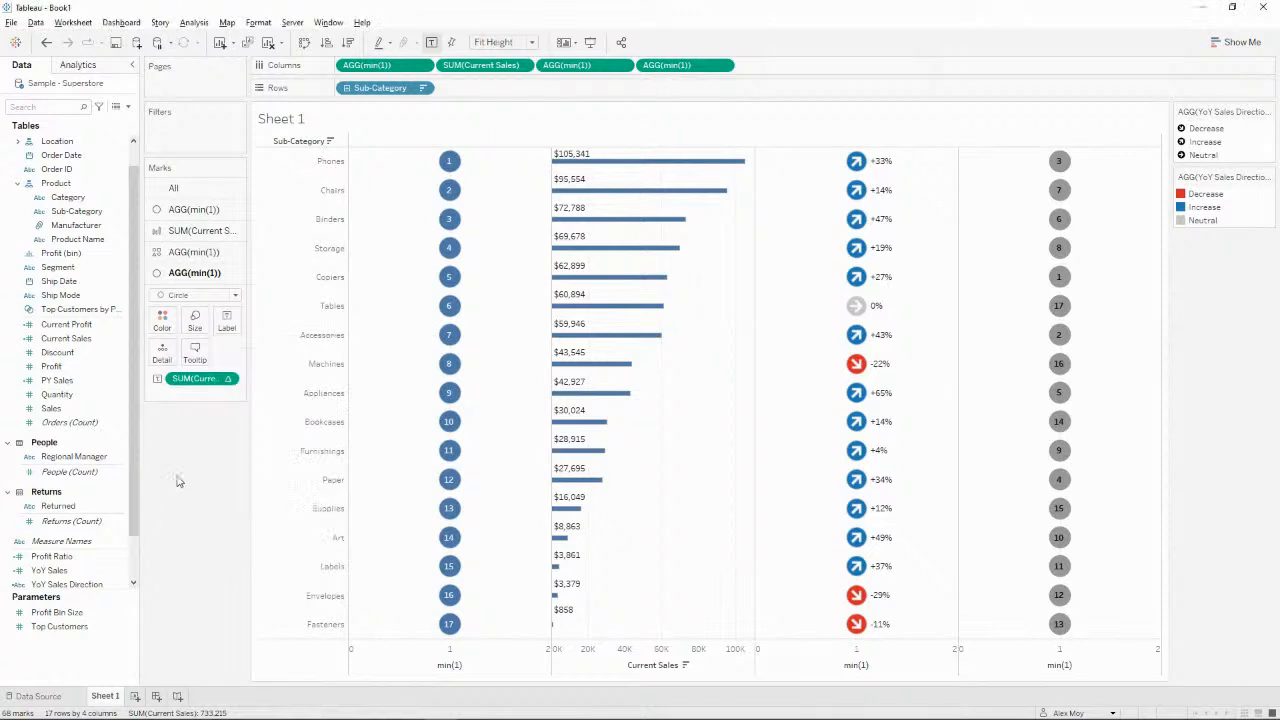
Colour the profit rank circles the same dark blue as the sales rank circles.
{"action": "left_click", "coordinate": [162, 319]}
{"action": "left_click", "coordinate": [246, 364]}
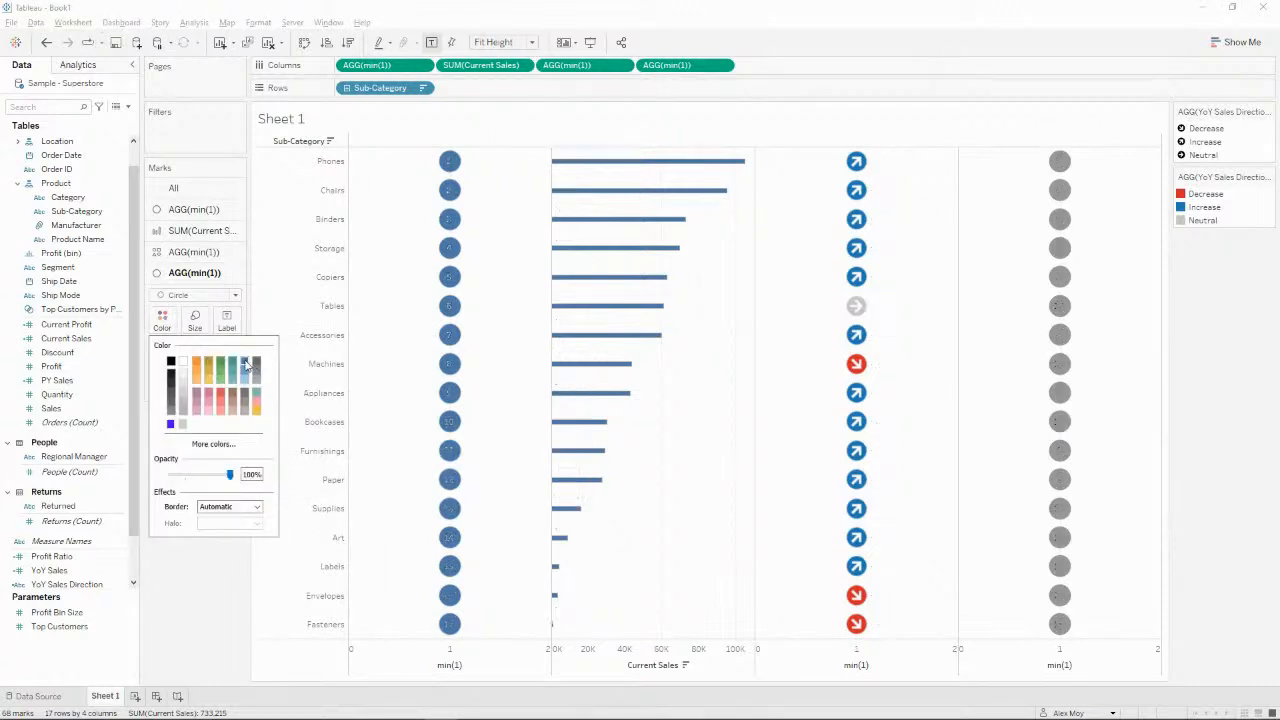
{"action": "left_click", "coordinate": [165, 566]}
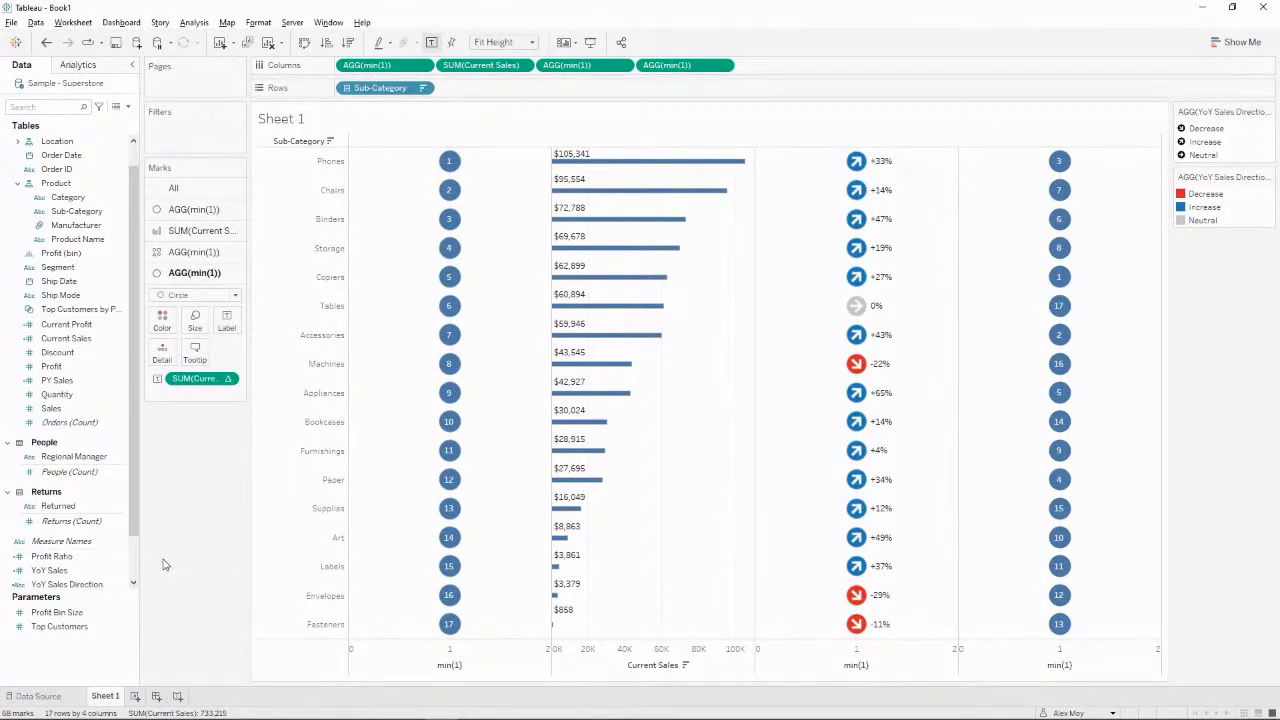
Add a fourth min(1) measure at the end of Columns and label its marks with Current Profit.
{"action": "double_click", "coordinate": [755, 66]}
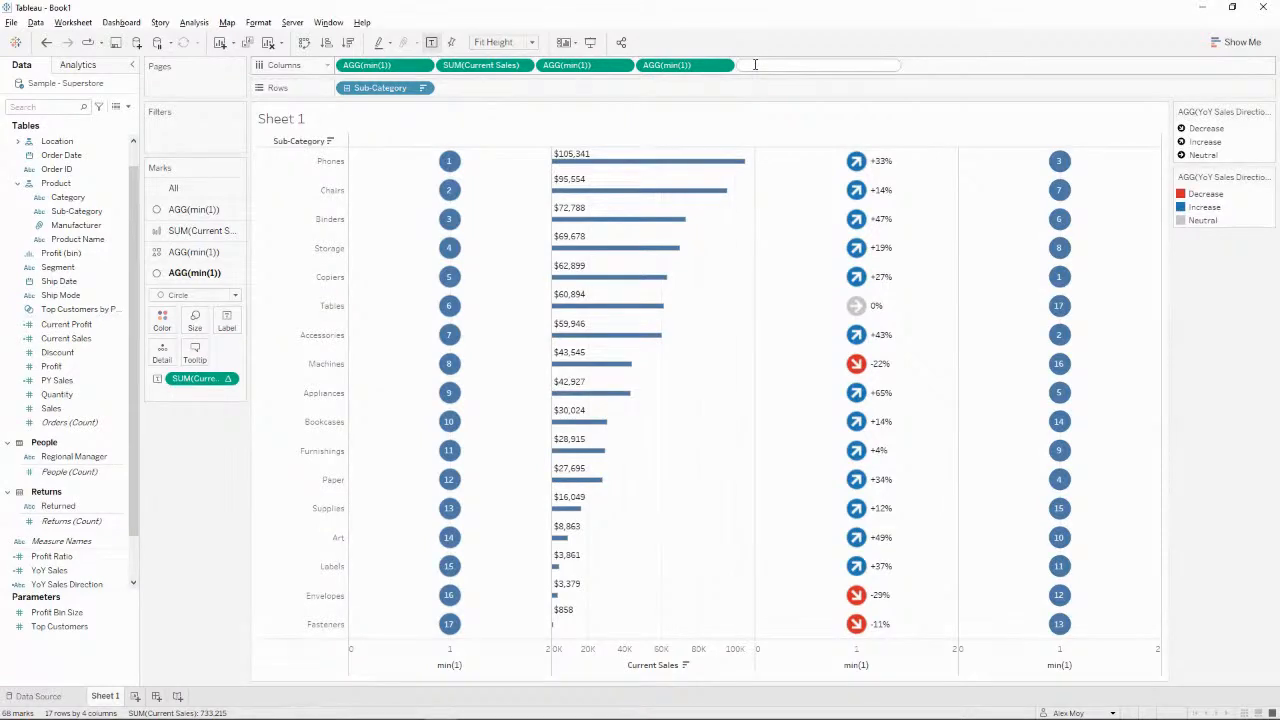
{"action": "type", "text": "min(1)"}
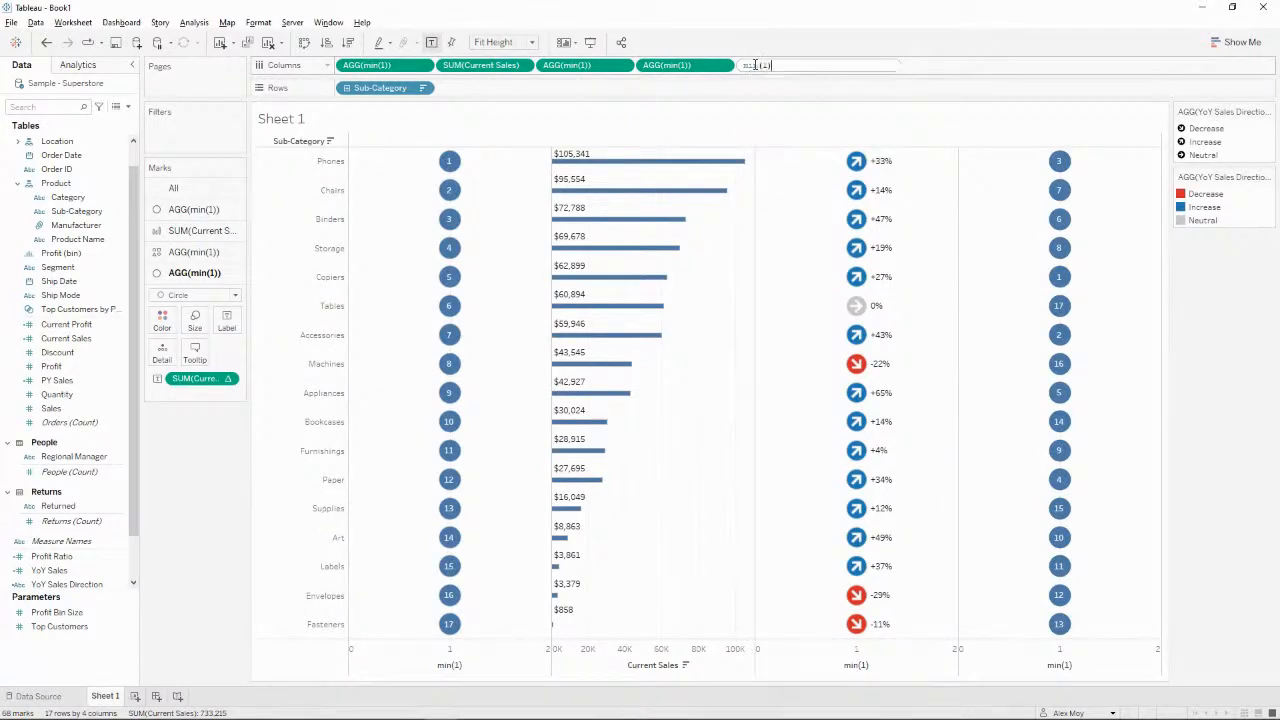
{"action": "key", "text": "Return"}
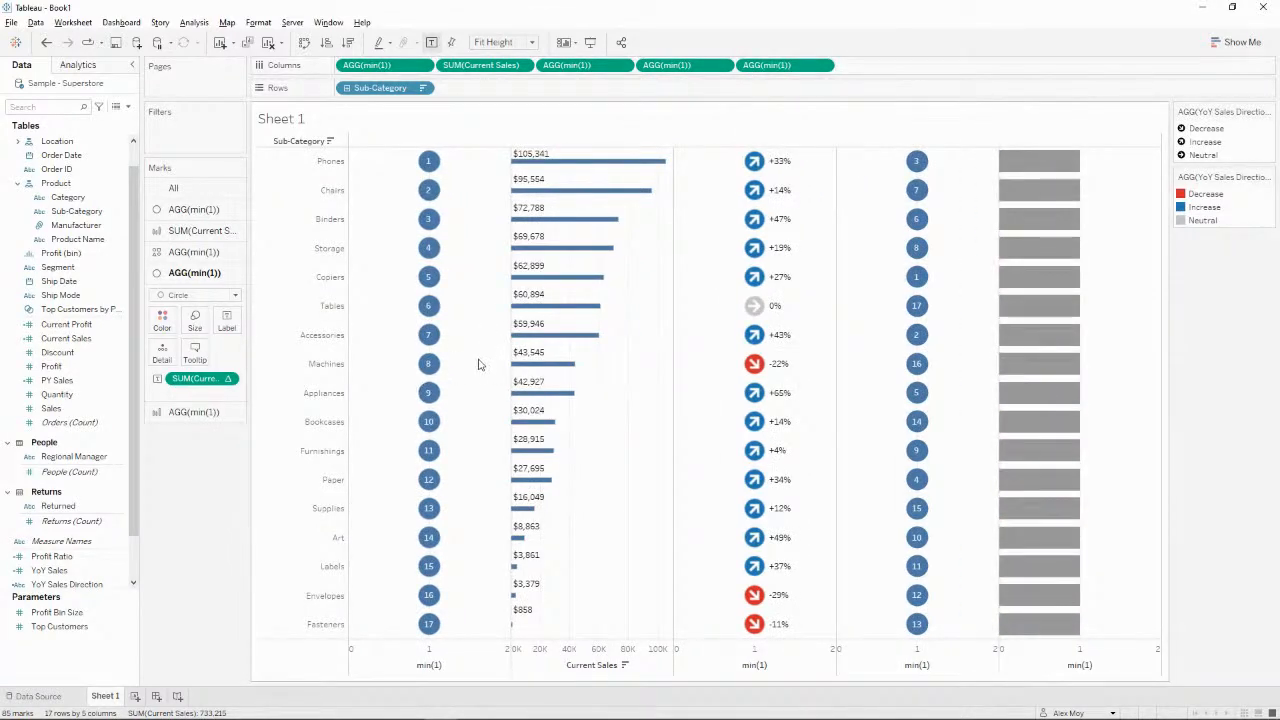
{"action": "left_click", "coordinate": [45, 325]}
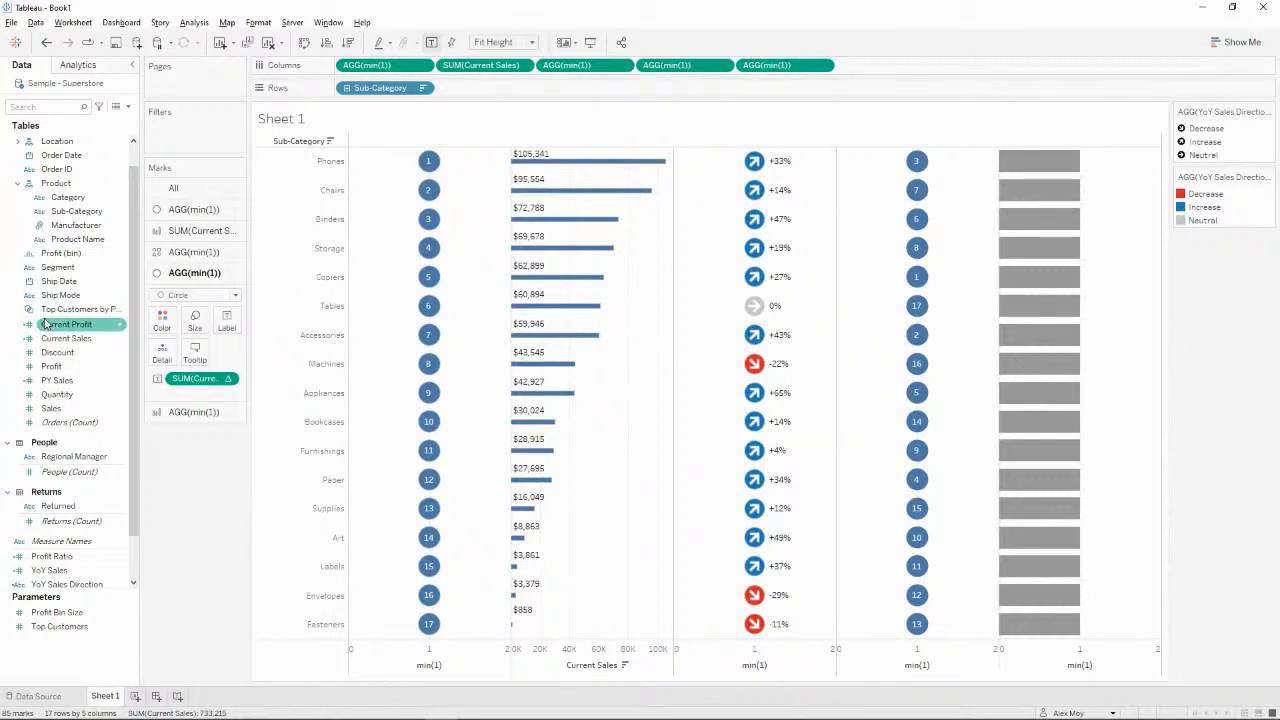
{"action": "left_click", "coordinate": [790, 65]}
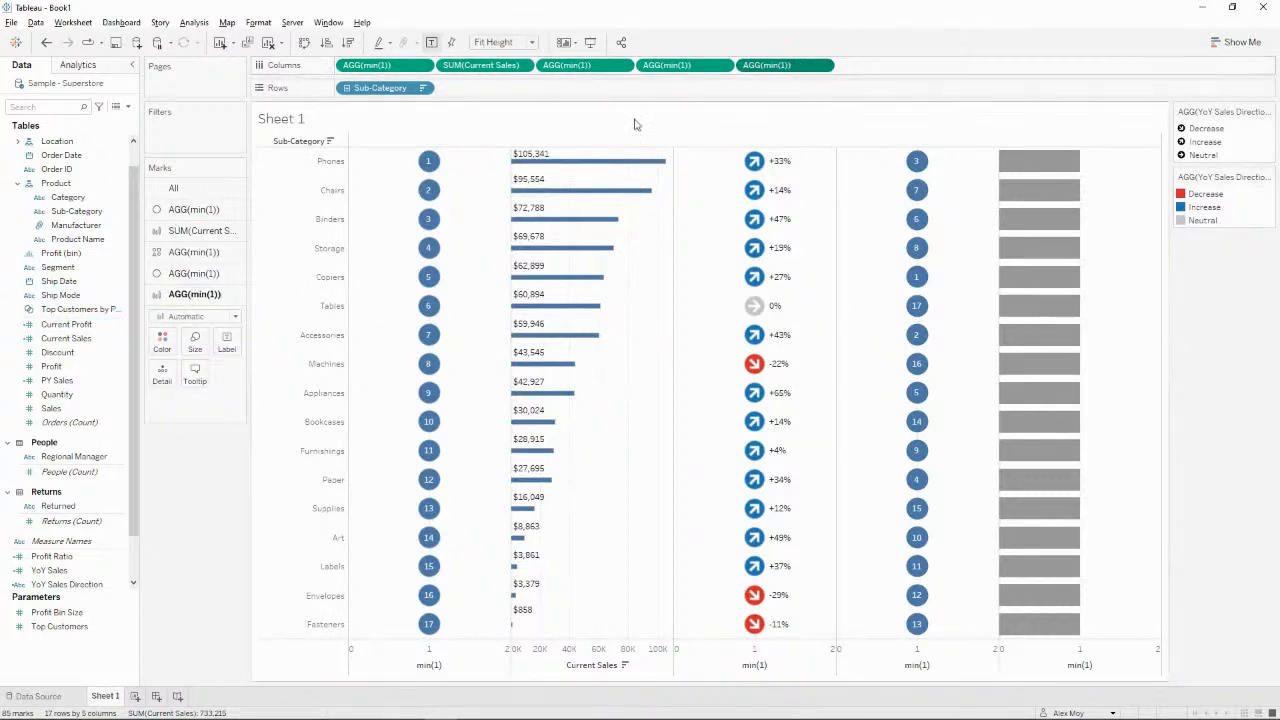
{"action": "left_click_drag", "start_coordinate": [68, 325], "coordinate": [227, 342]}
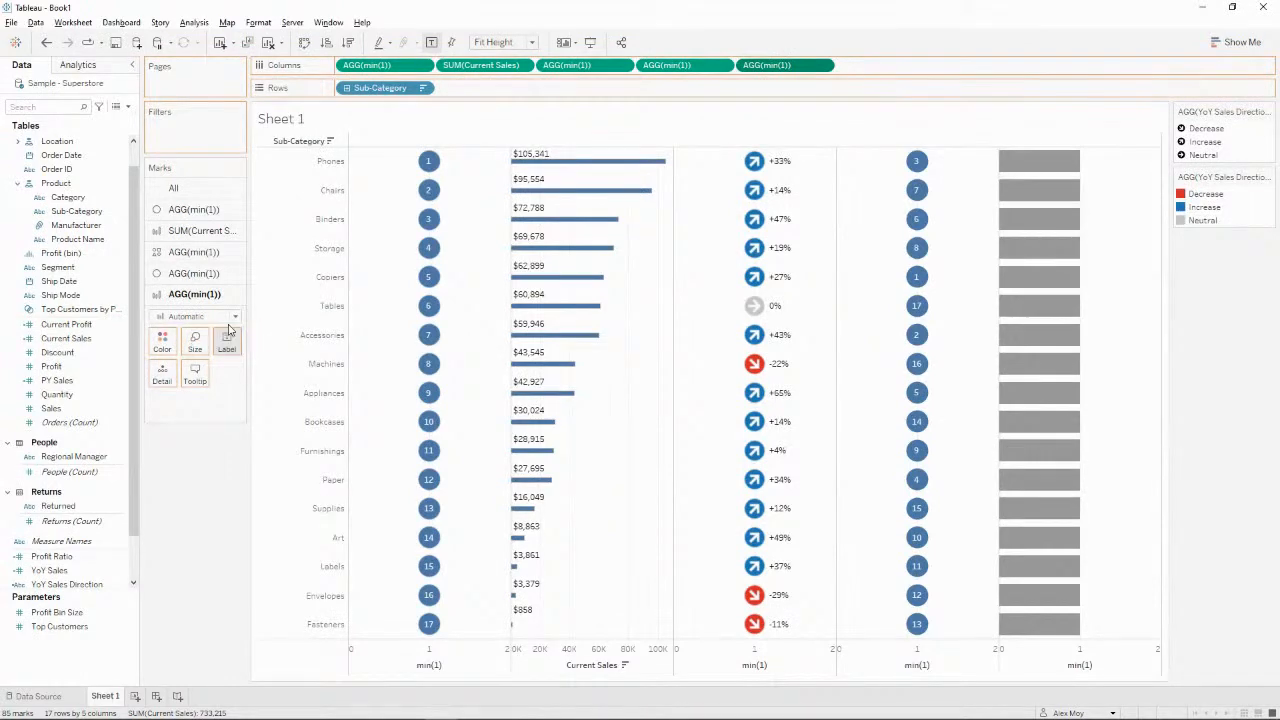
Try Square marks for the fourth min(1) measure and settle on the Bar mark type.
{"action": "left_click", "coordinate": [236, 317]}
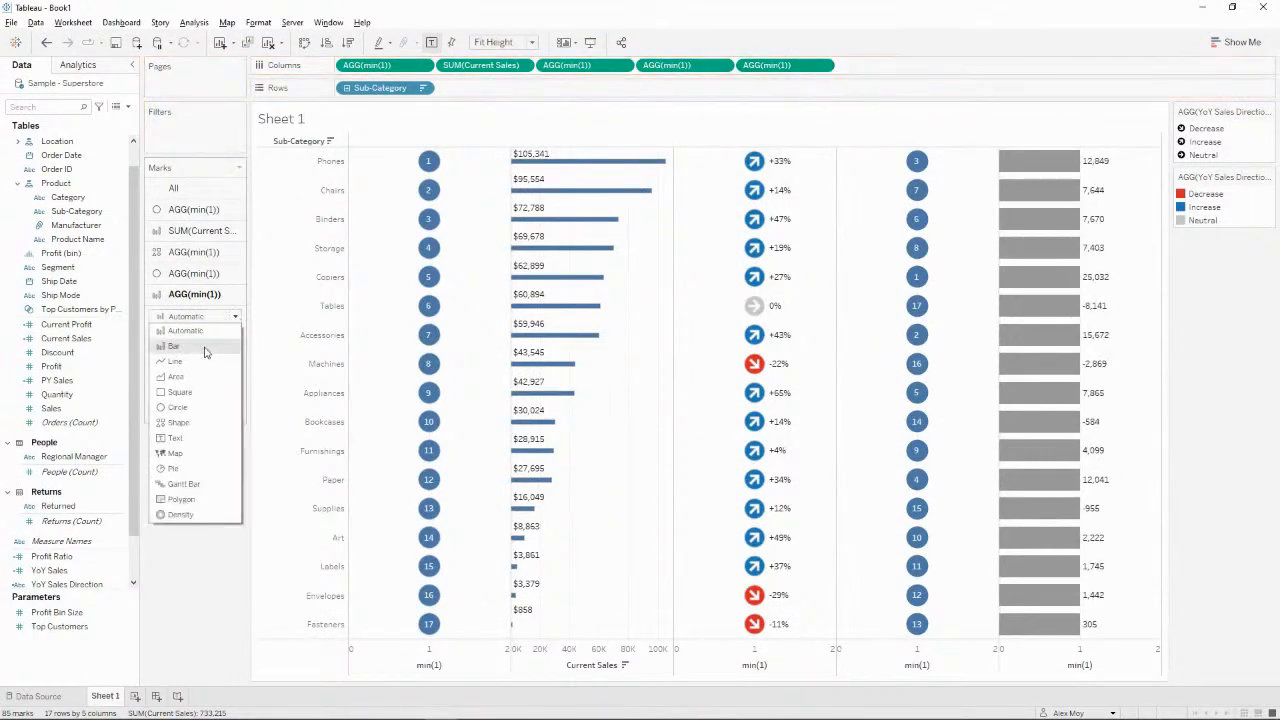
{"action": "left_click", "coordinate": [223, 399]}
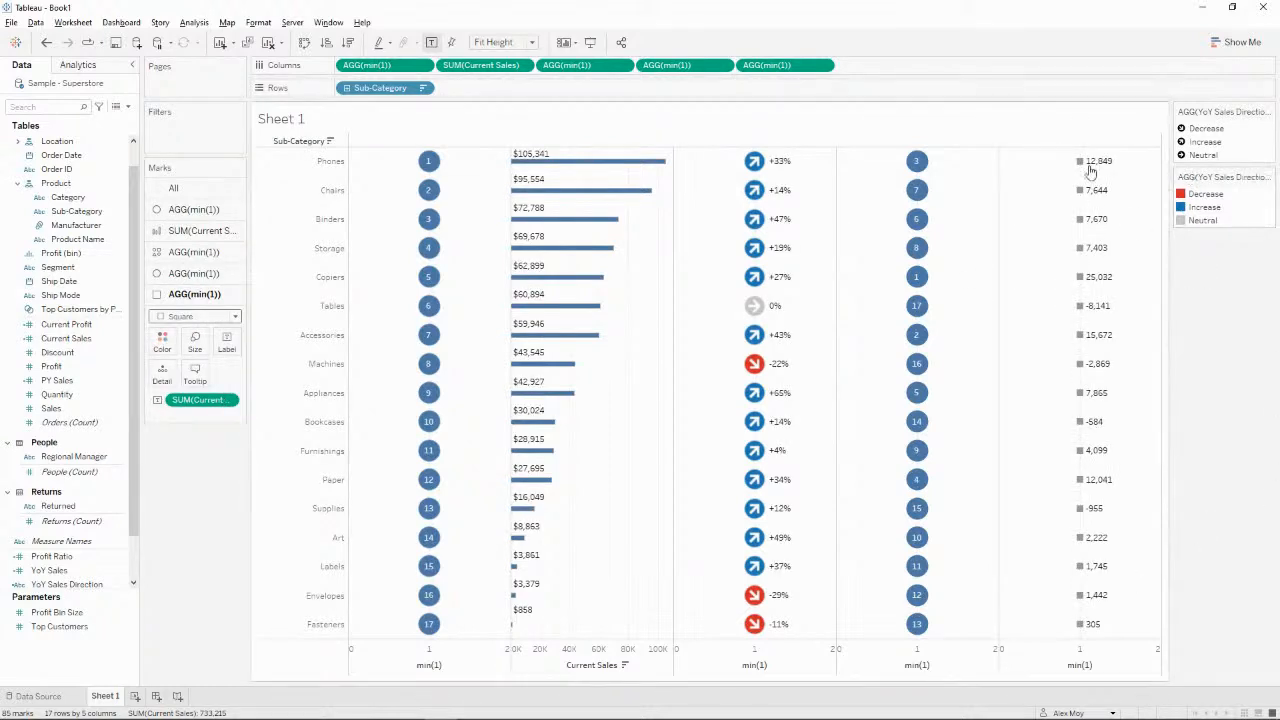
{"action": "left_click", "coordinate": [218, 318]}
{"action": "left_click", "coordinate": [212, 346]}
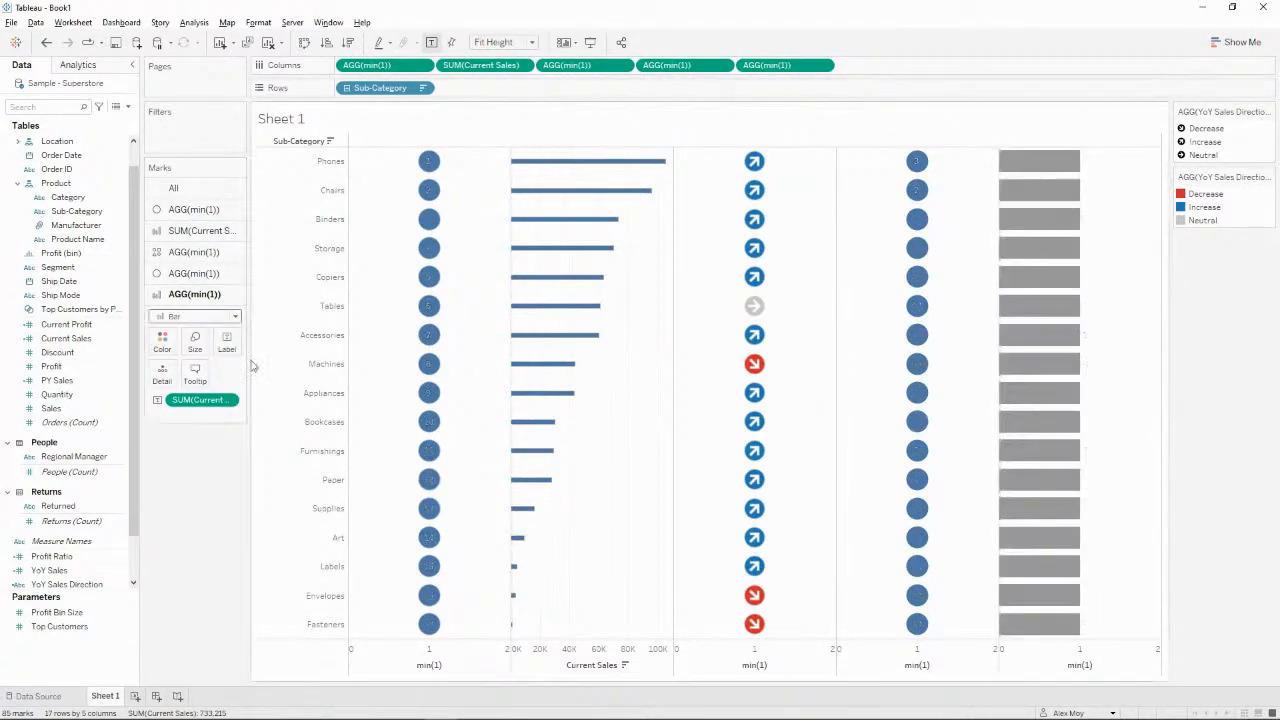
Centre the Current Profit labels horizontally inside the bars of the fourth min(1) measure.
{"action": "left_click", "coordinate": [227, 342]}
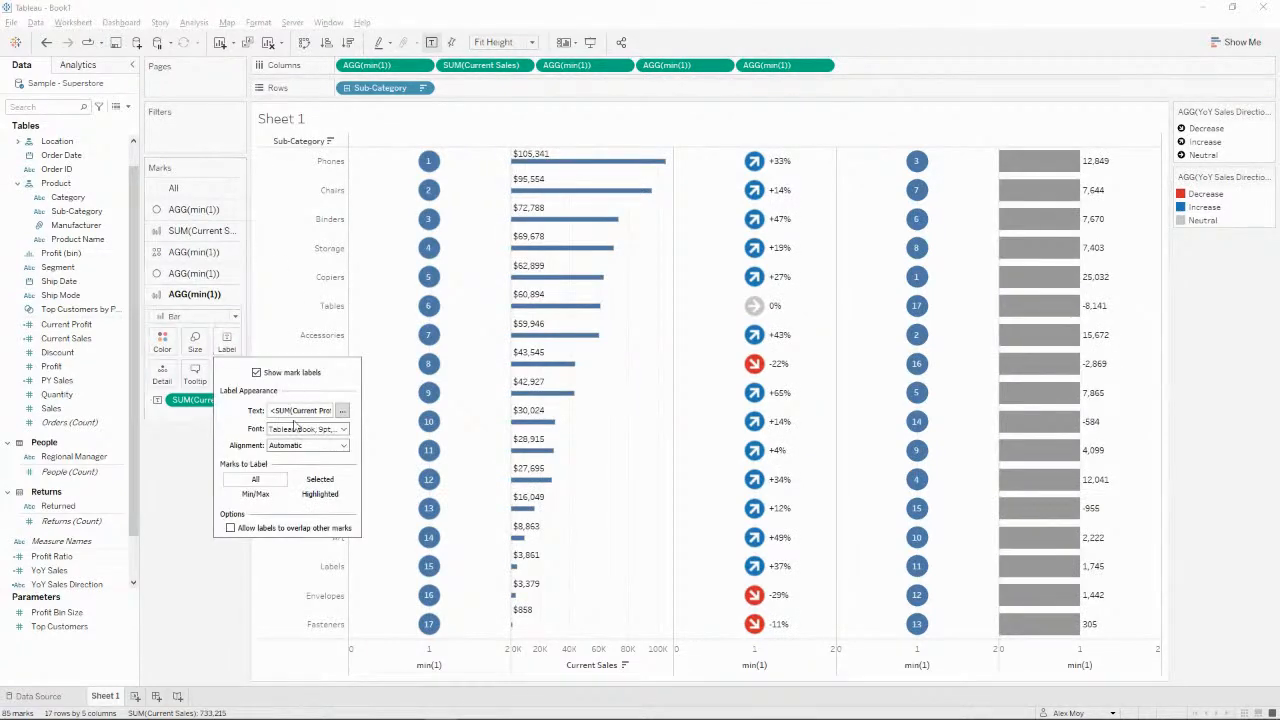
{"action": "left_click", "coordinate": [342, 445]}
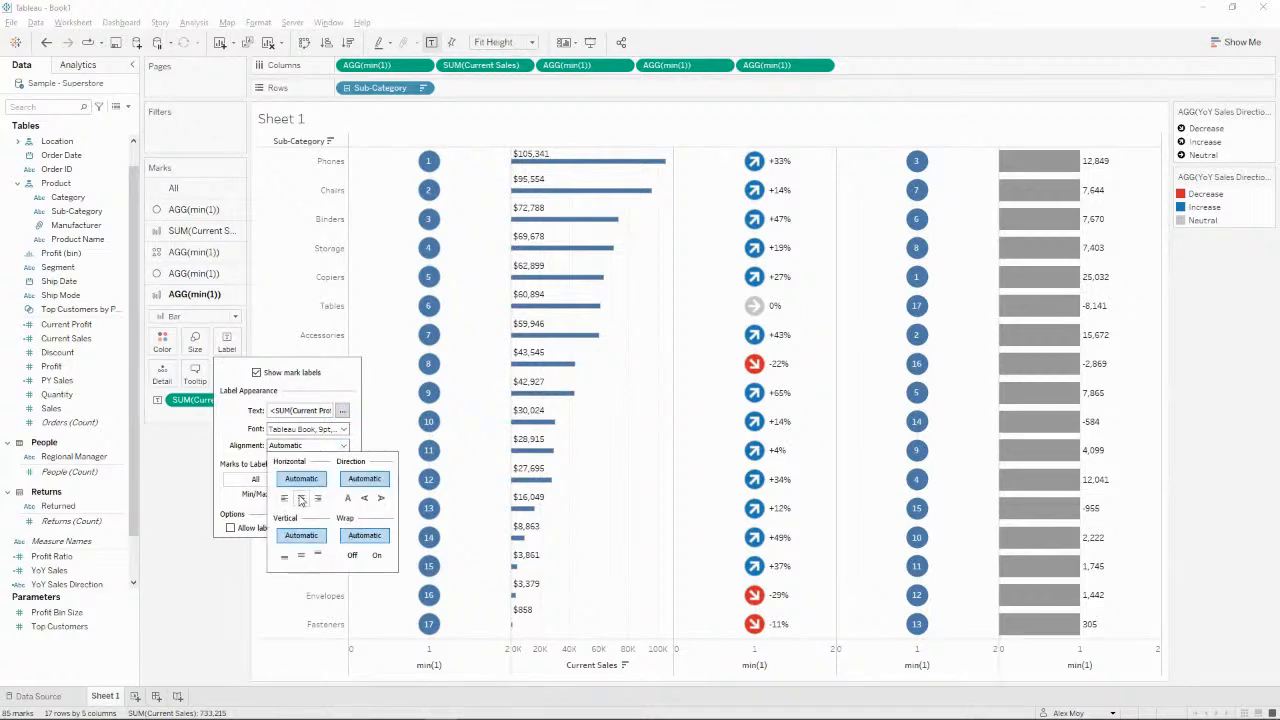
{"action": "left_click", "coordinate": [301, 499]}
{"action": "left_click", "coordinate": [175, 542]}
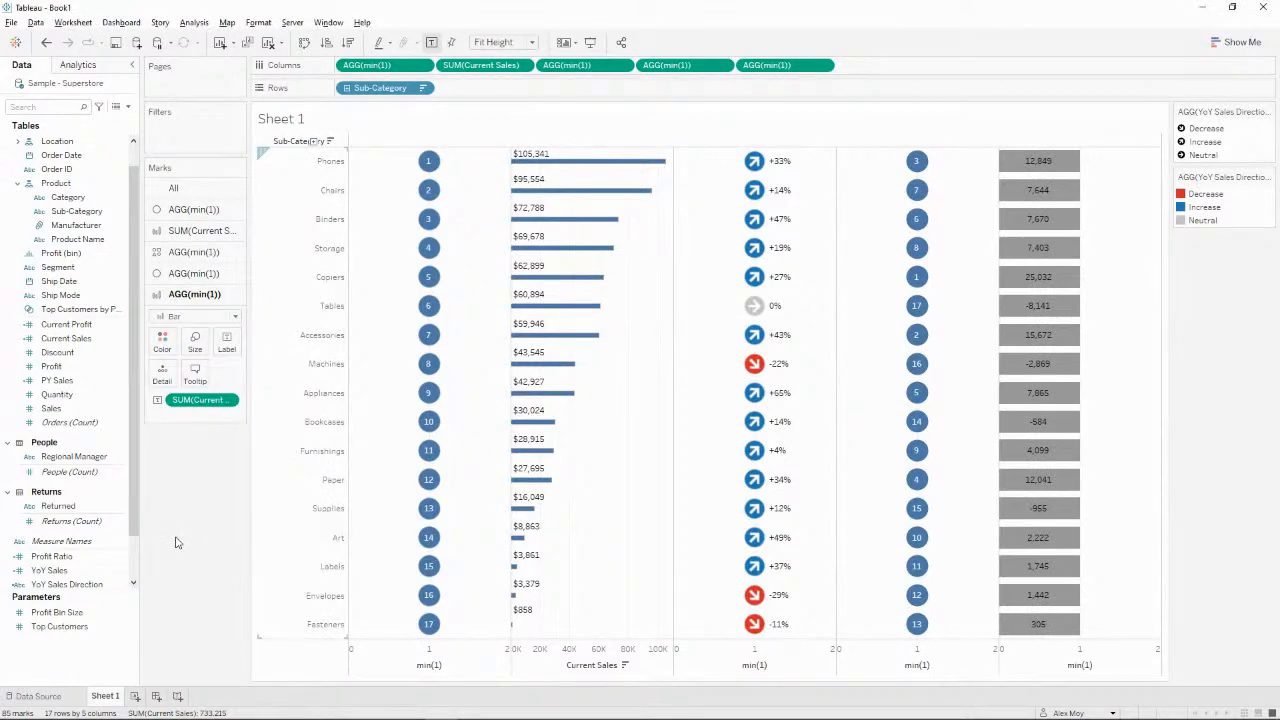
Fix the axis range of the fourth min(1) measure from 0 to 1.
{"action": "right_click", "coordinate": [1094, 658]}
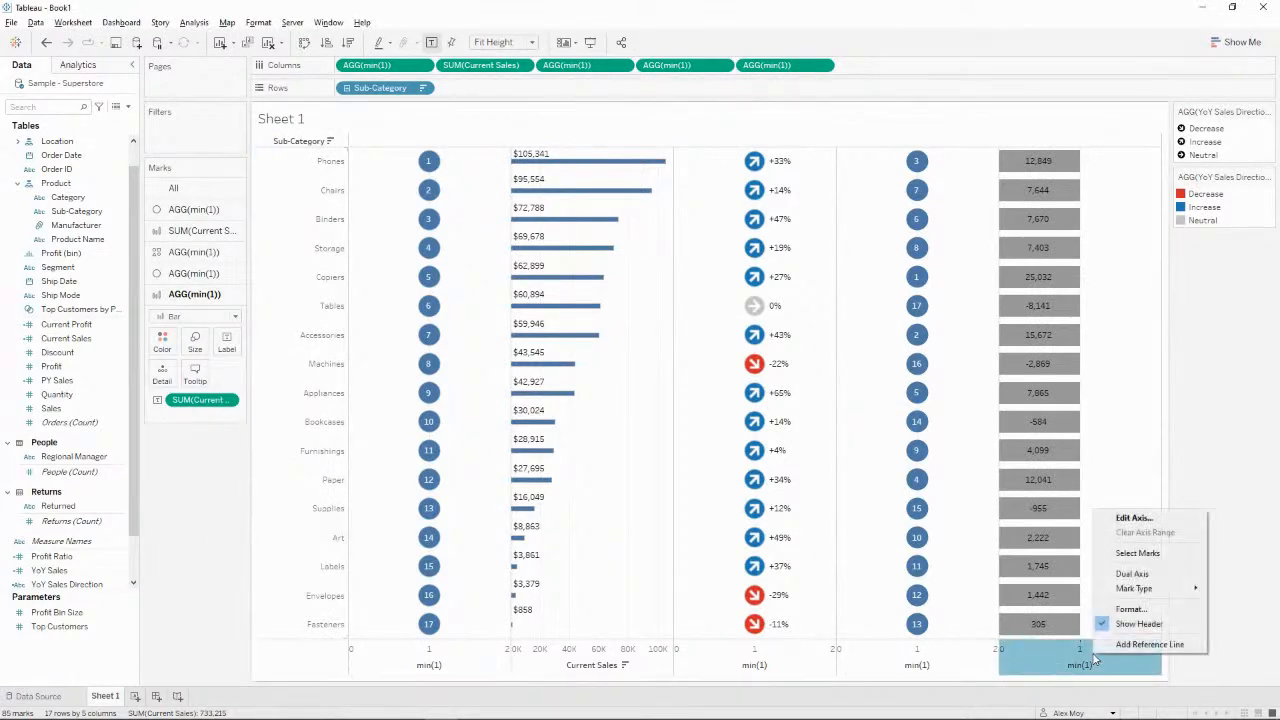
{"action": "left_click", "coordinate": [1151, 517]}
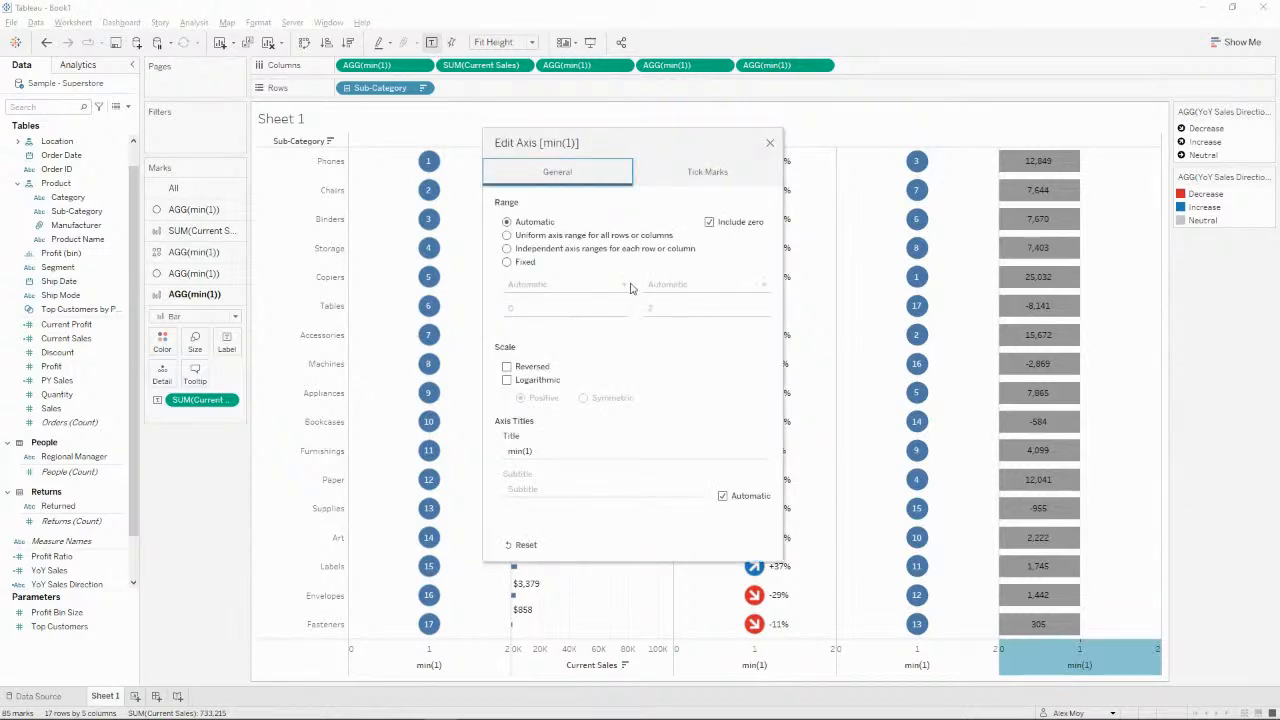
{"action": "left_click", "coordinate": [507, 262]}
{"action": "double_click", "coordinate": [674, 308]}
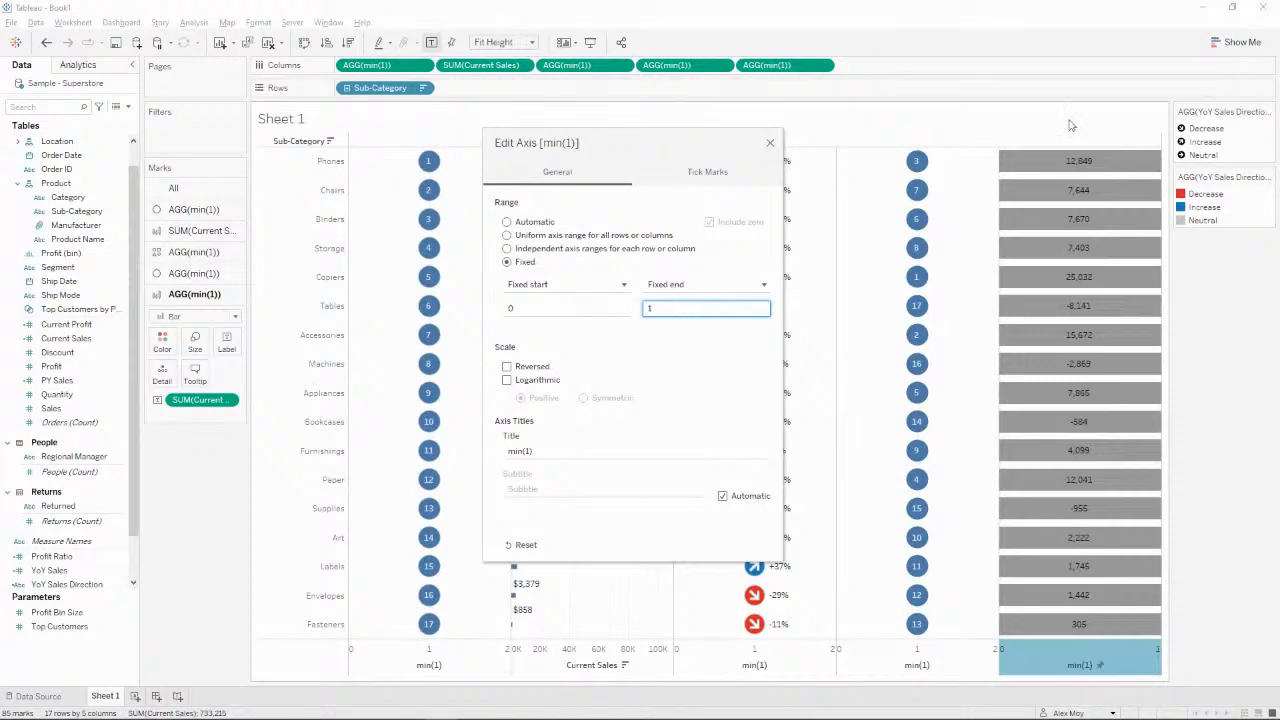
{"action": "left_click", "coordinate": [770, 142]}
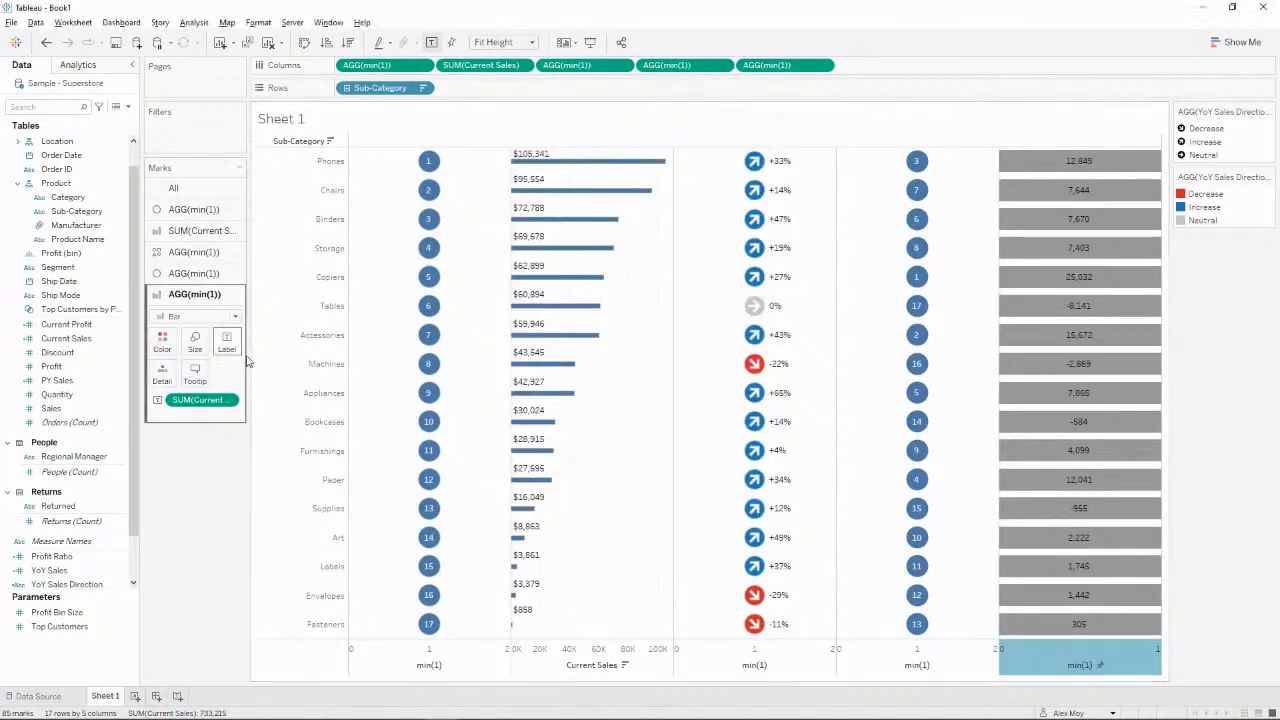
Thicken the bars of the fourth min(1) measure until they nearly fill each row's height.
{"action": "left_click", "coordinate": [195, 342]}
{"action": "left_click_drag", "start_coordinate": [276, 375], "coordinate": [302, 375]}
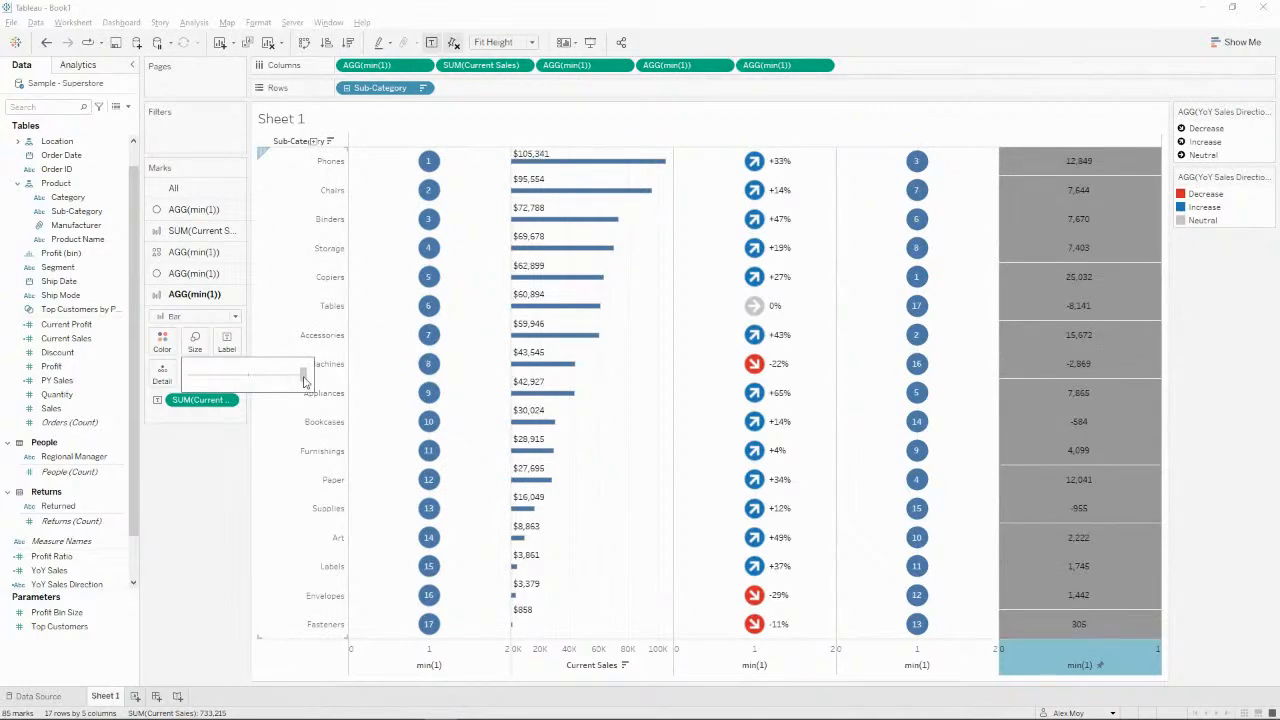
{"action": "left_click_drag", "start_coordinate": [303, 382], "coordinate": [302, 382]}
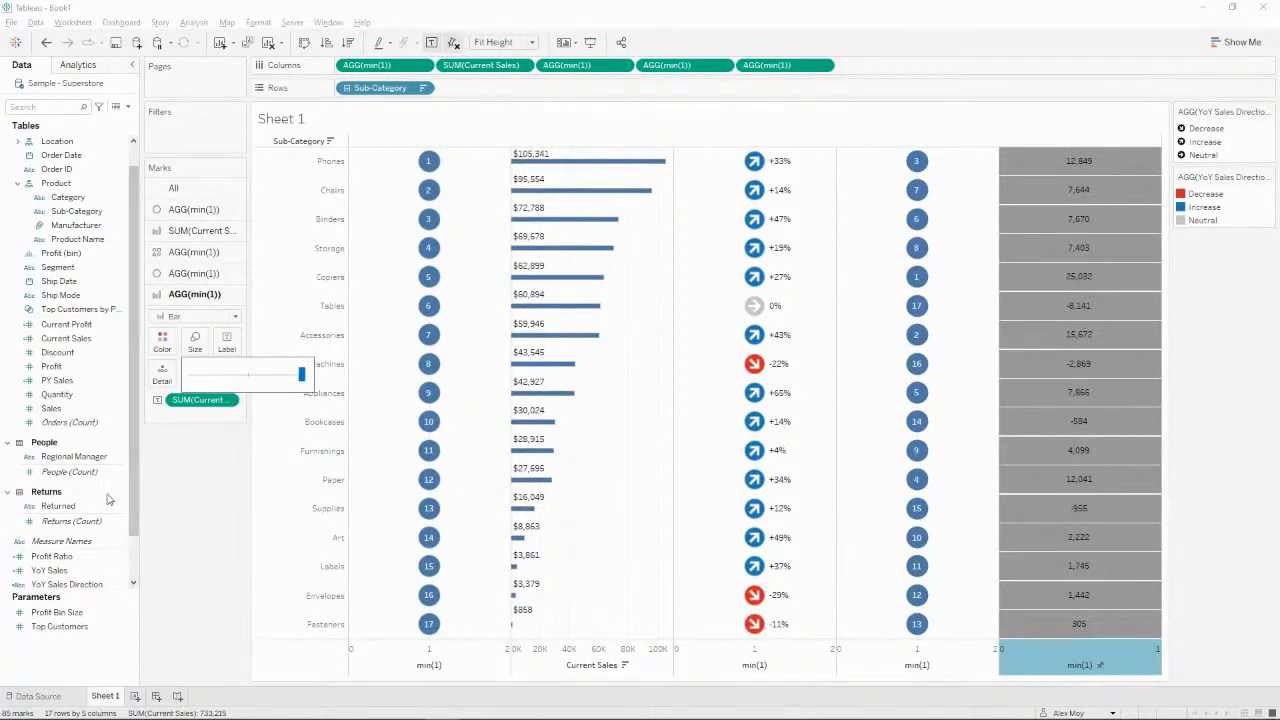
{"action": "left_click", "coordinate": [200, 498]}
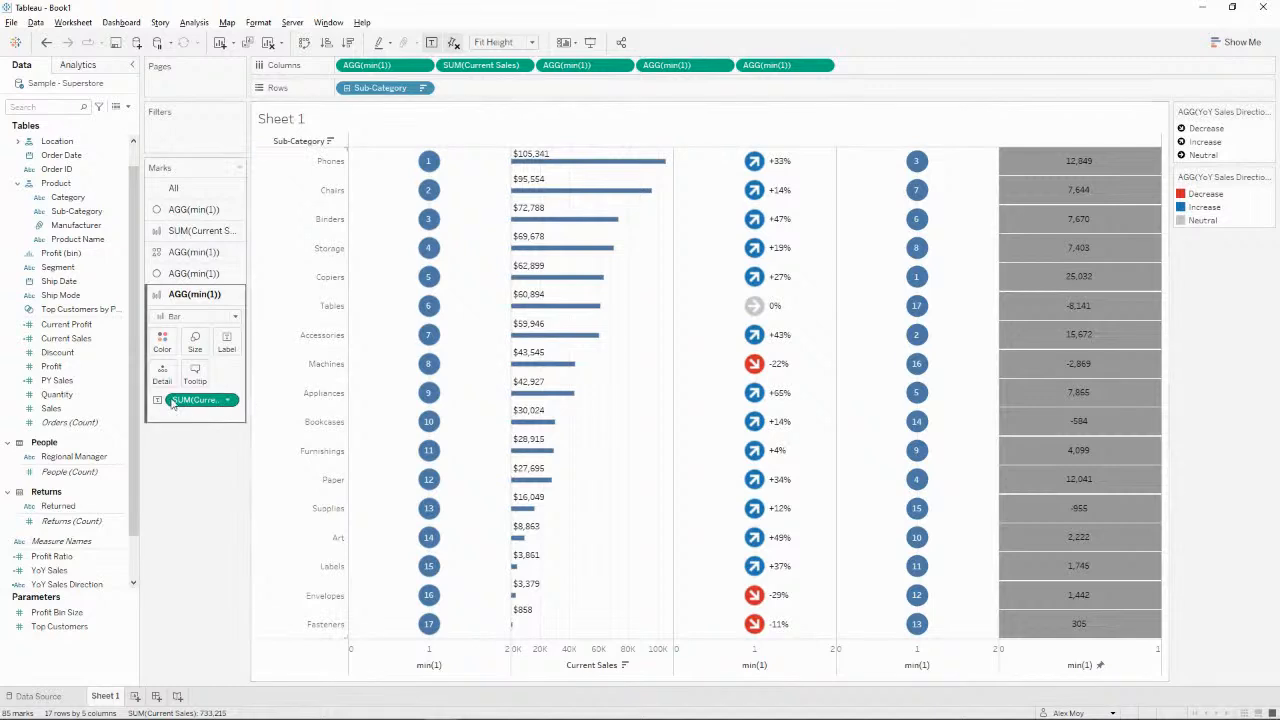
Colour the fourth min(1) bars by Current Profit, keeping it as the label, with the Red-Blue-White Diverging palette.
{"action": "left_click_drag", "start_coordinate": [176, 400], "coordinate": [162, 340]}
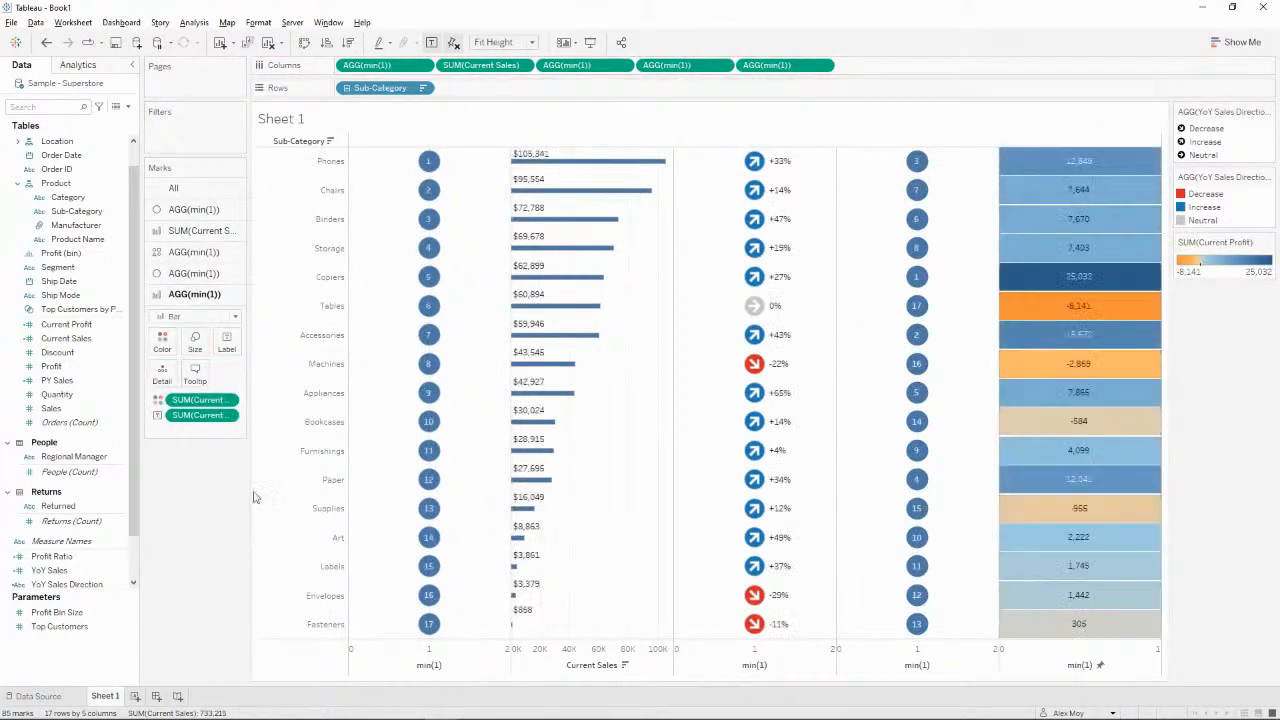
{"action": "double_click", "coordinate": [1220, 262]}
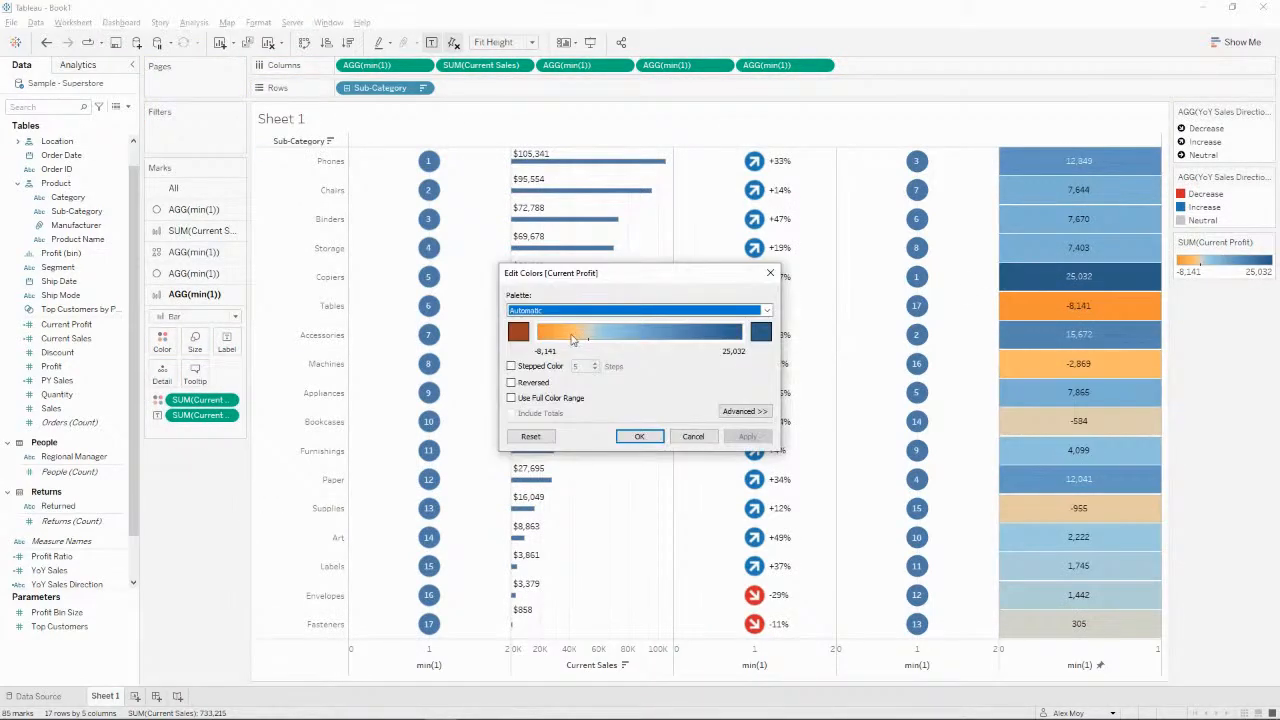
{"action": "left_click", "coordinate": [648, 314]}
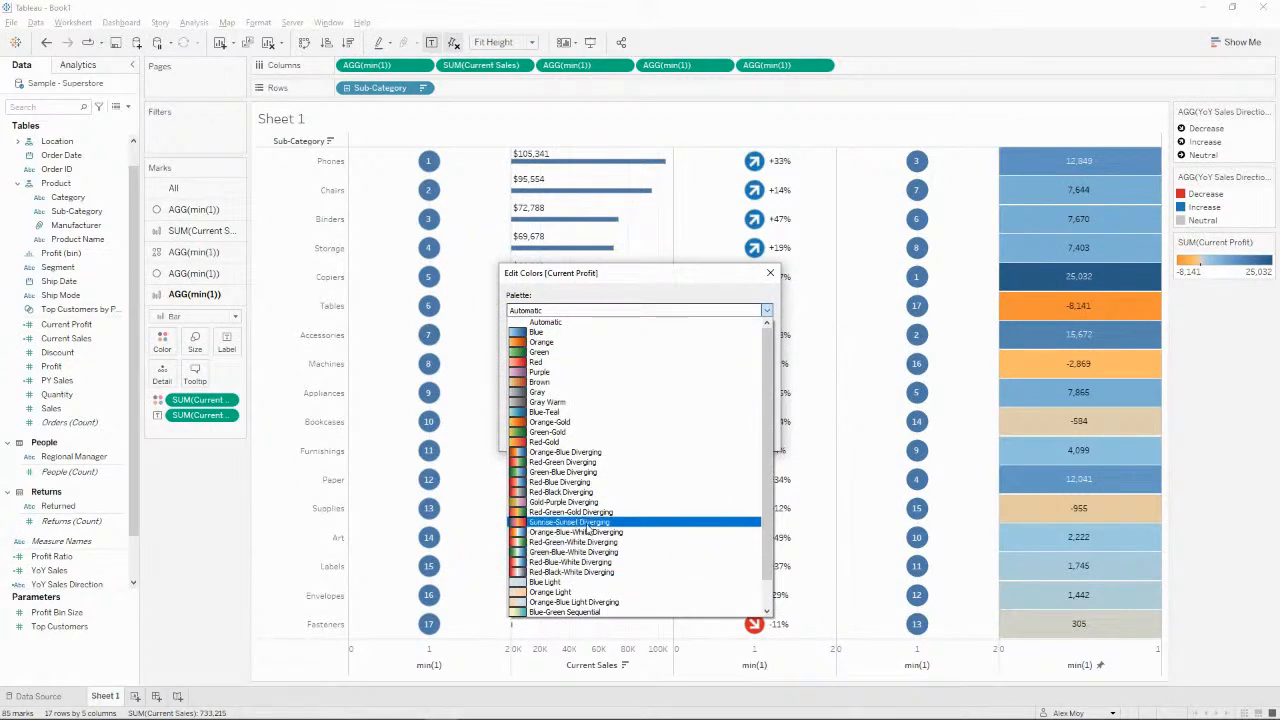
{"action": "left_click", "coordinate": [587, 563]}
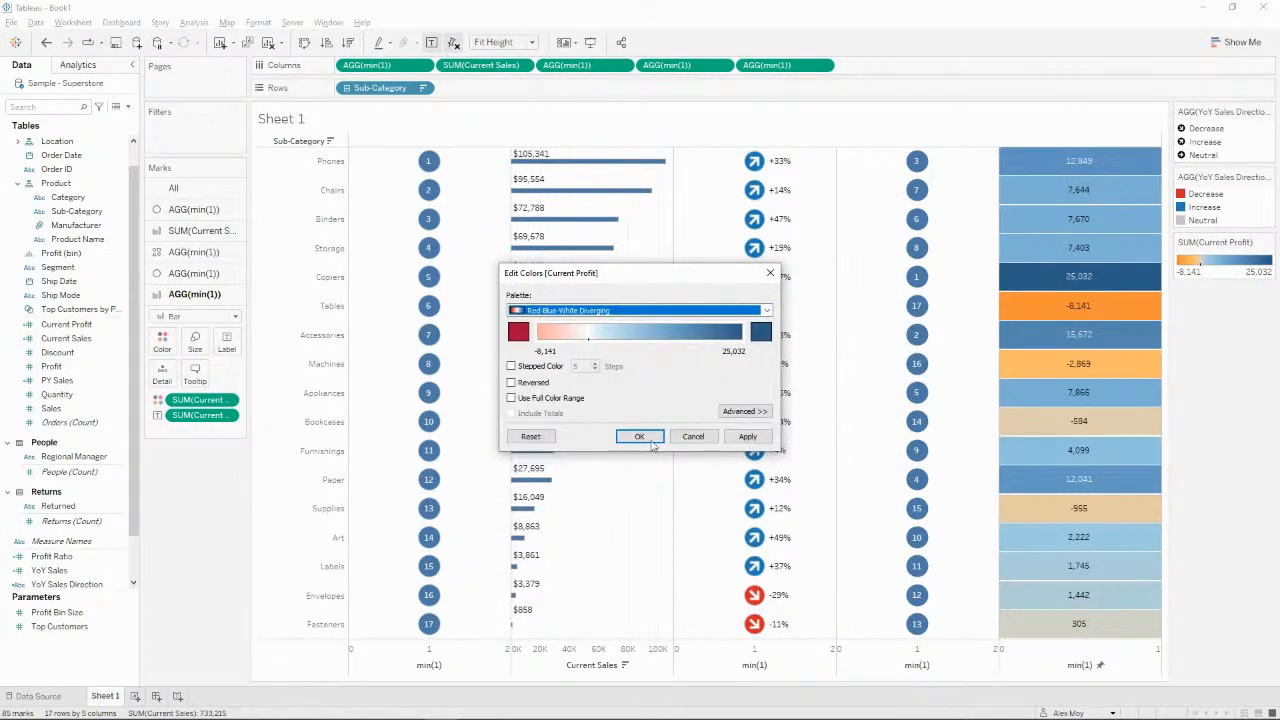
{"action": "left_click", "coordinate": [747, 436]}
{"action": "left_click", "coordinate": [632, 435]}
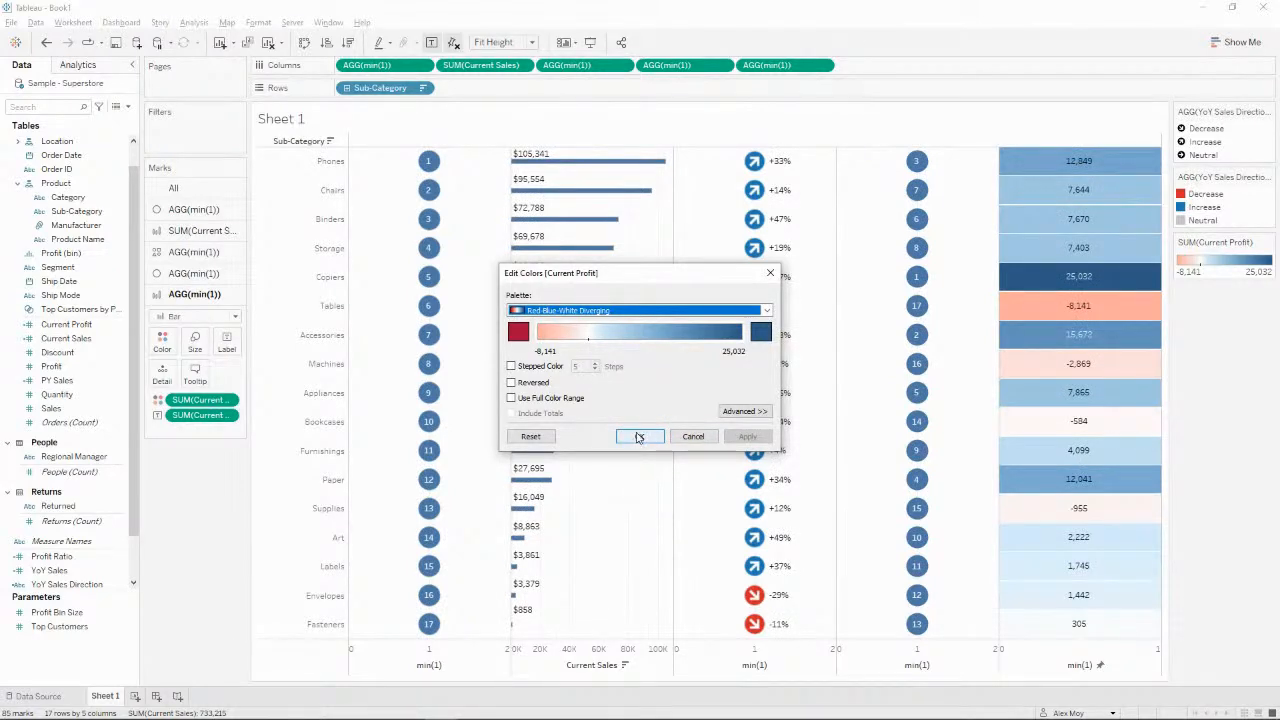
{"action": "left_click", "coordinate": [638, 435]}
Move the browser window with the Workout Wednesday reference table over the worksheet to examine the remaining columns.
{"action": "left_click_drag", "start_coordinate": [629, 240], "coordinate": [434, 109]}
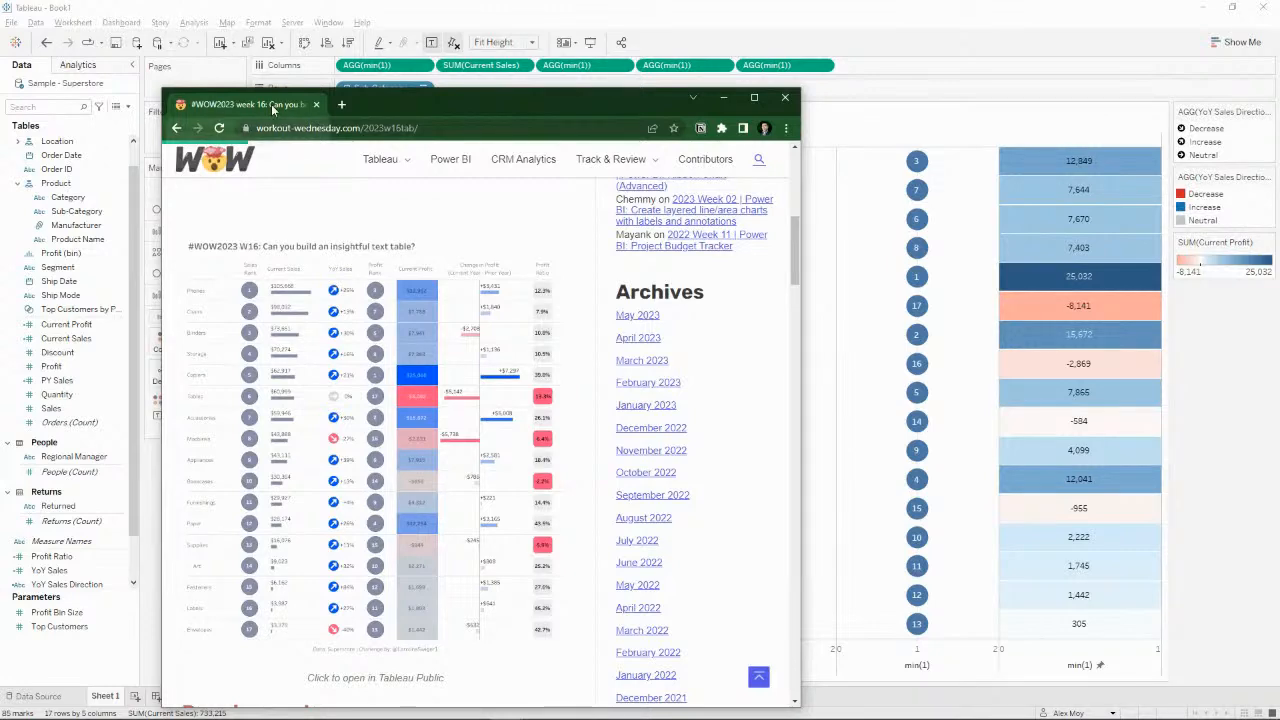
Move the reference browser window off the worksheet, duplicate the PY Sales field and name the copy PY Profit.
{"action": "left_click_drag", "start_coordinate": [272, 108], "coordinate": [0, 108]}
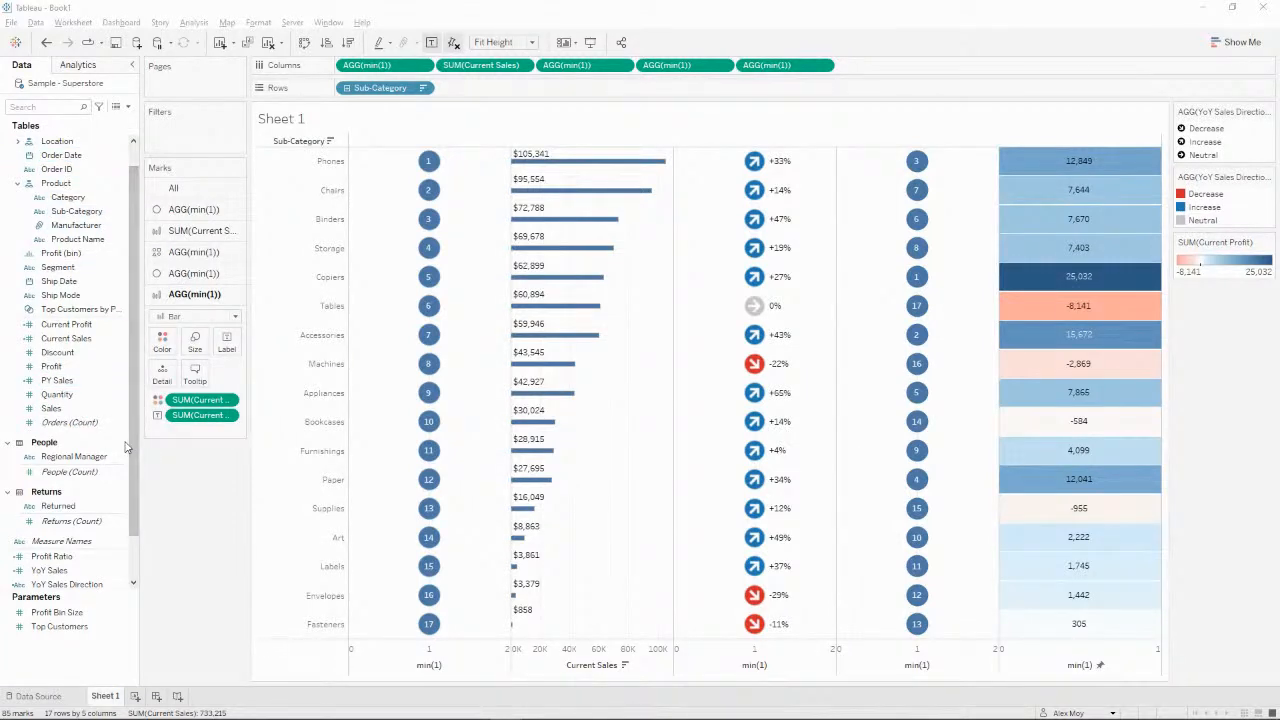
{"action": "left_click", "coordinate": [66, 383]}
{"action": "right_click", "coordinate": [66, 386]}
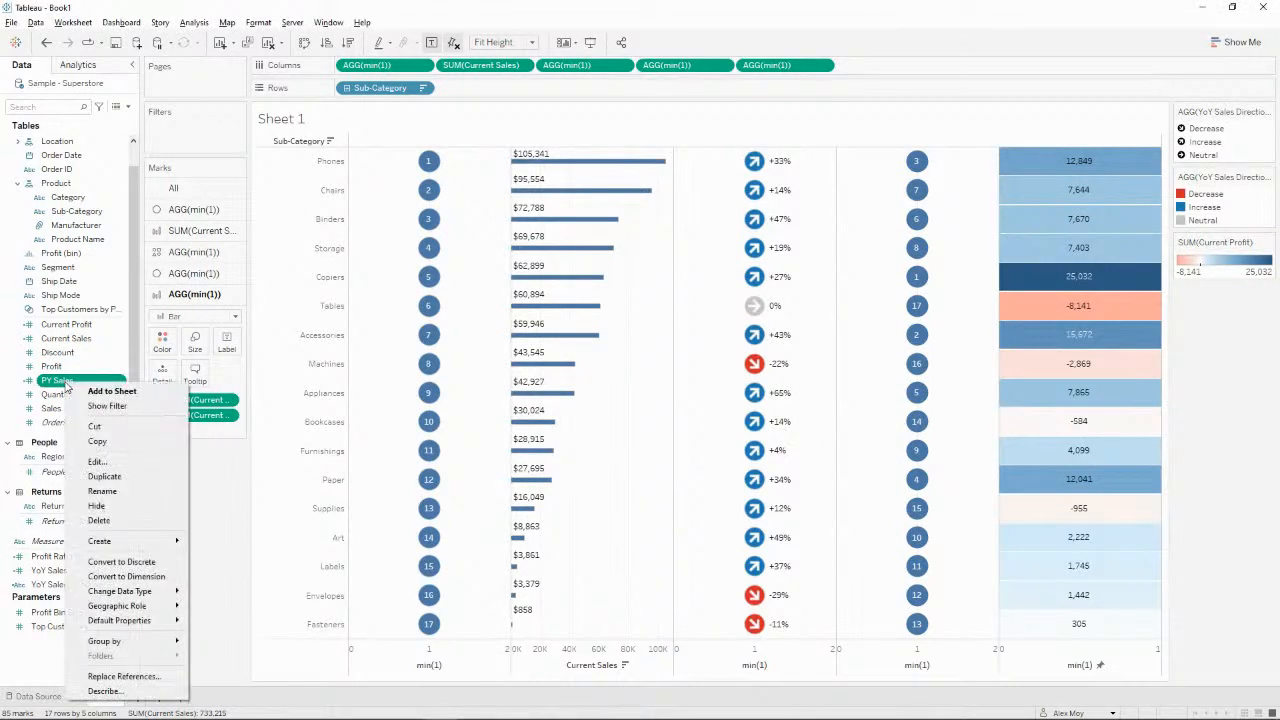
{"action": "left_click", "coordinate": [136, 478]}
{"action": "right_click", "coordinate": [103, 395]}
{"action": "left_click", "coordinate": [135, 475]}
{"action": "left_click", "coordinate": [318, 408]}
{"action": "key", "text": "shift+End"}
{"action": "key", "text": "BackSpace"}
{"action": "type", "text": "Profit"}
Replace [Sales] with [Profit] in the PY Profit formula and save the calculation.
{"action": "key", "text": "Tab"}
{"action": "key", "text": "shift+Right"}
{"action": "key", "text": "shift+Right"}
{"action": "key", "text": "shift+Right"}
{"action": "key", "text": "shift+Right"}
{"action": "key", "text": "shift+Right"}
{"action": "key", "text": "shift+Right"}
{"action": "key", "text": "shift+Right"}
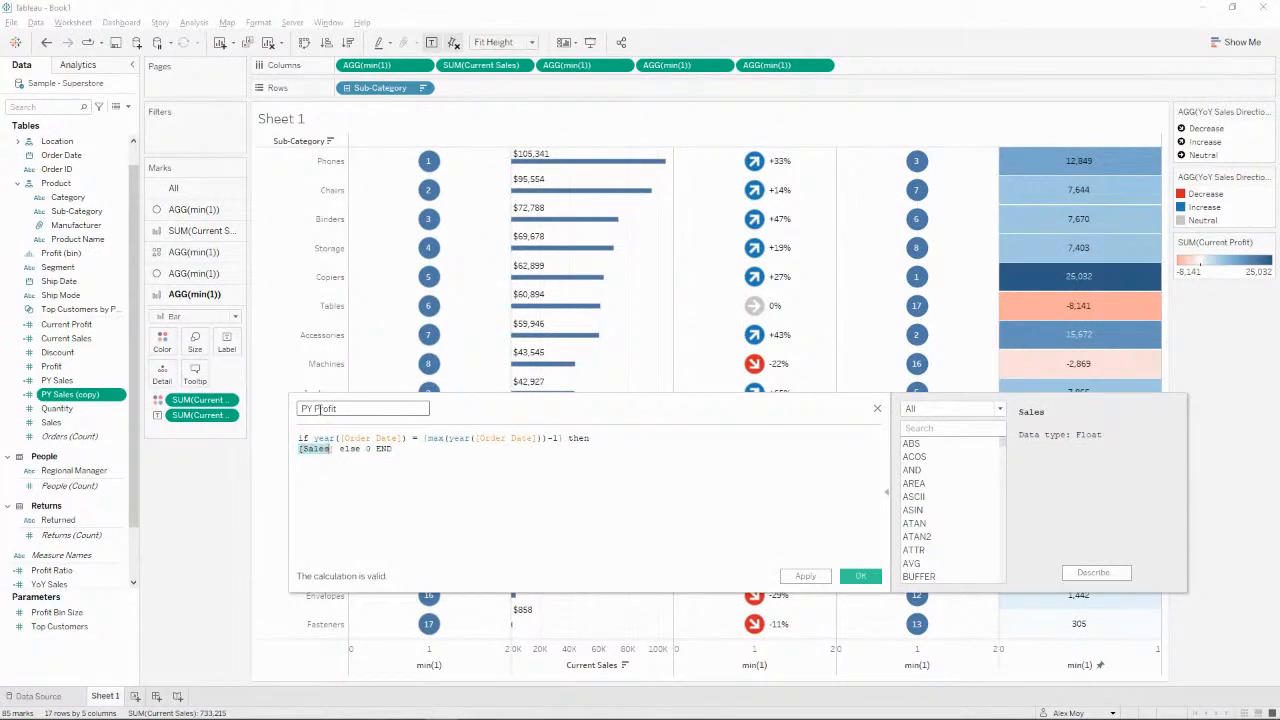
{"action": "type", "text": "f"}
{"action": "key", "text": "Return"}
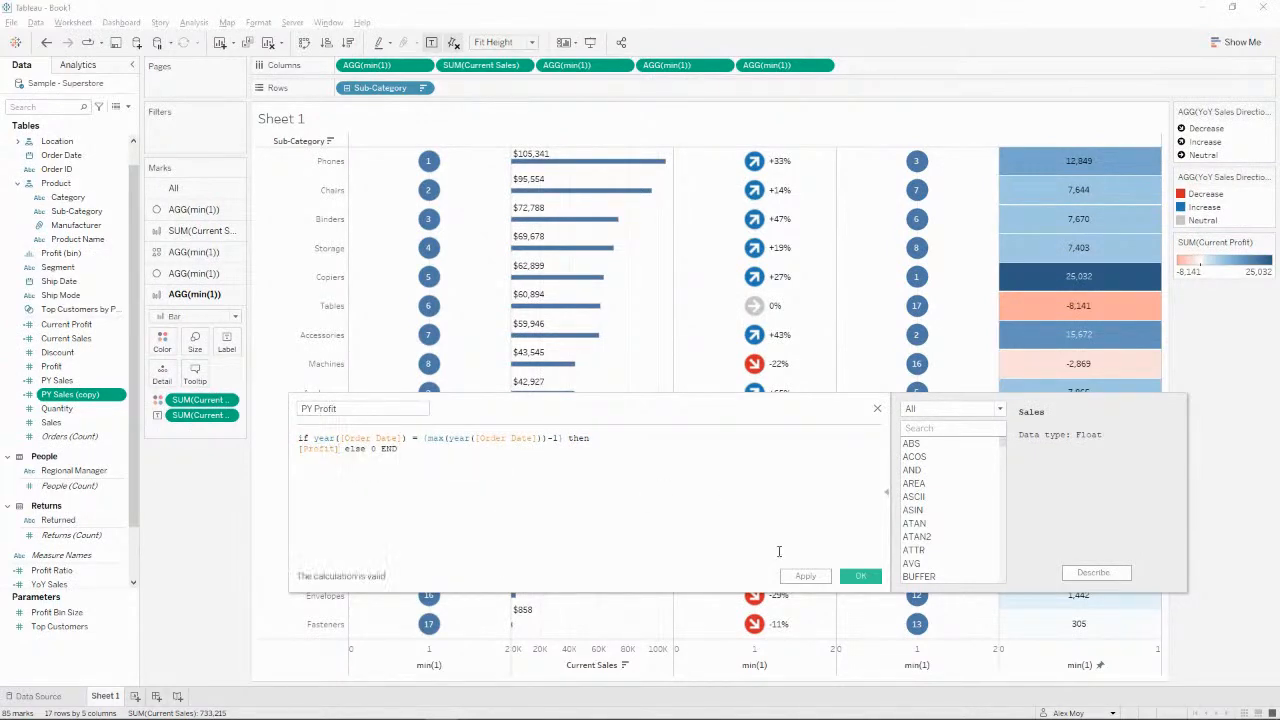
{"action": "left_click", "coordinate": [806, 576]}
{"action": "left_click", "coordinate": [860, 576]}
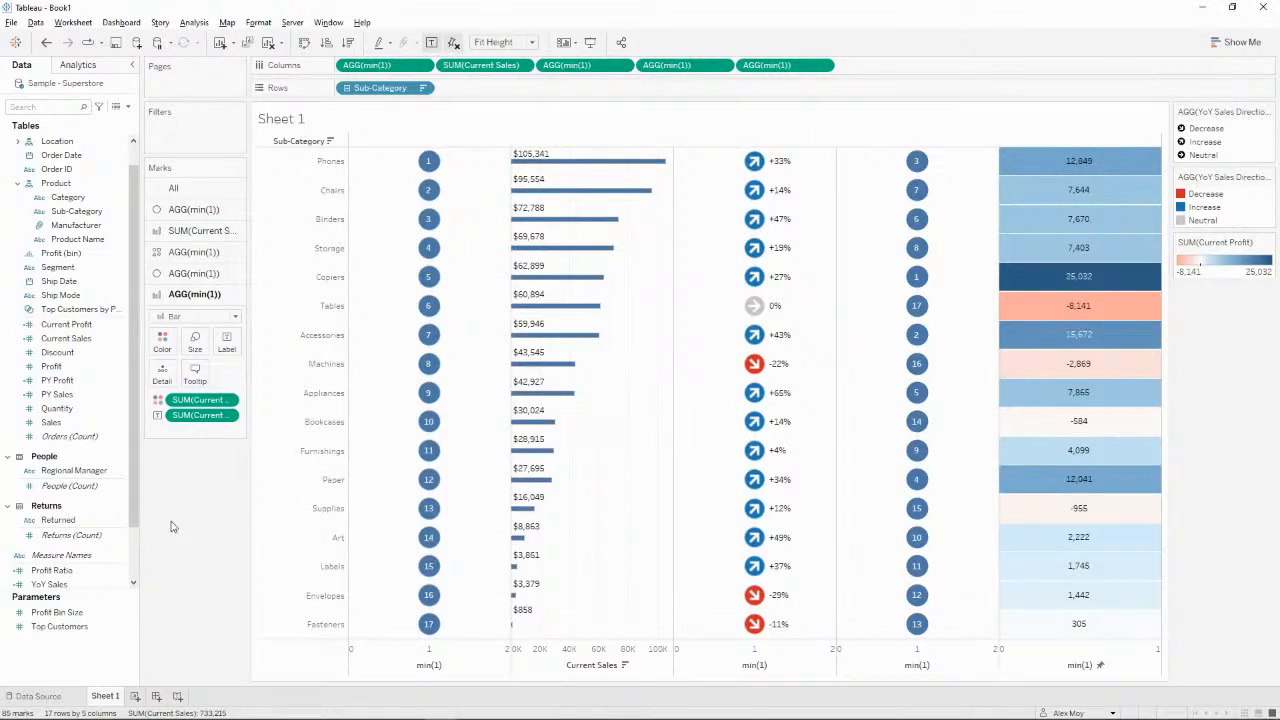
Create a calculated field named Change in Profit with the formula [Current Profit] - [PY Profit].
{"action": "left_click", "coordinate": [127, 106]}
{"action": "left_click", "coordinate": [60, 118]}
{"action": "type", "text": "Change in"}
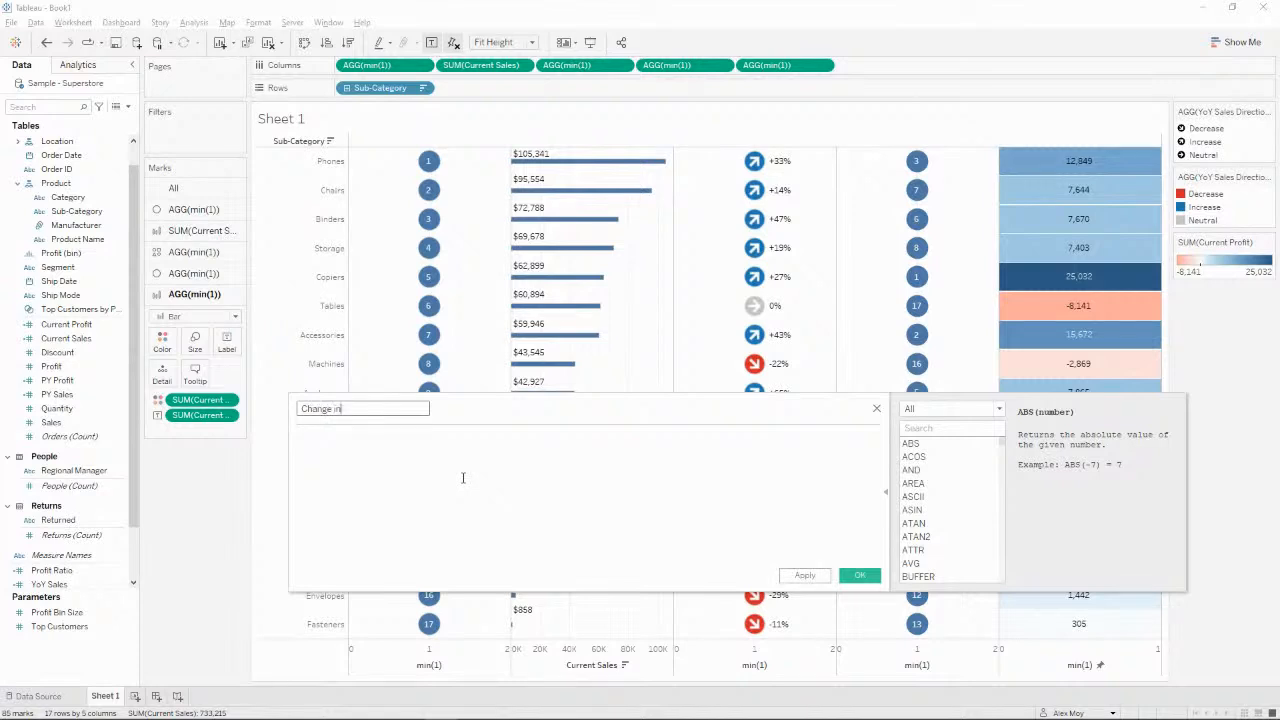
{"action": "type", "text": " Profit"}
{"action": "left_click", "coordinate": [463, 478]}
{"action": "type", "text": "c"}
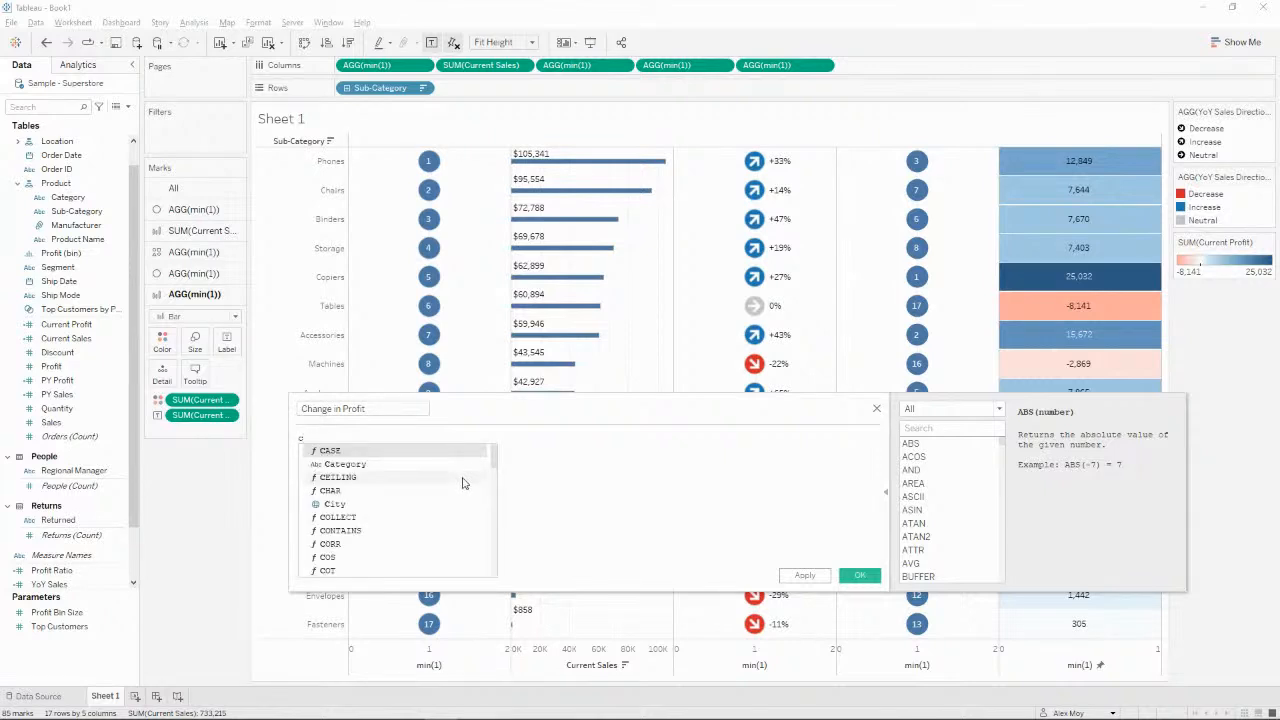
{"action": "type", "text": "urr"}
{"action": "key", "text": "Return"}
{"action": "type", "text": "- py"}
{"action": "key", "text": "Return"}
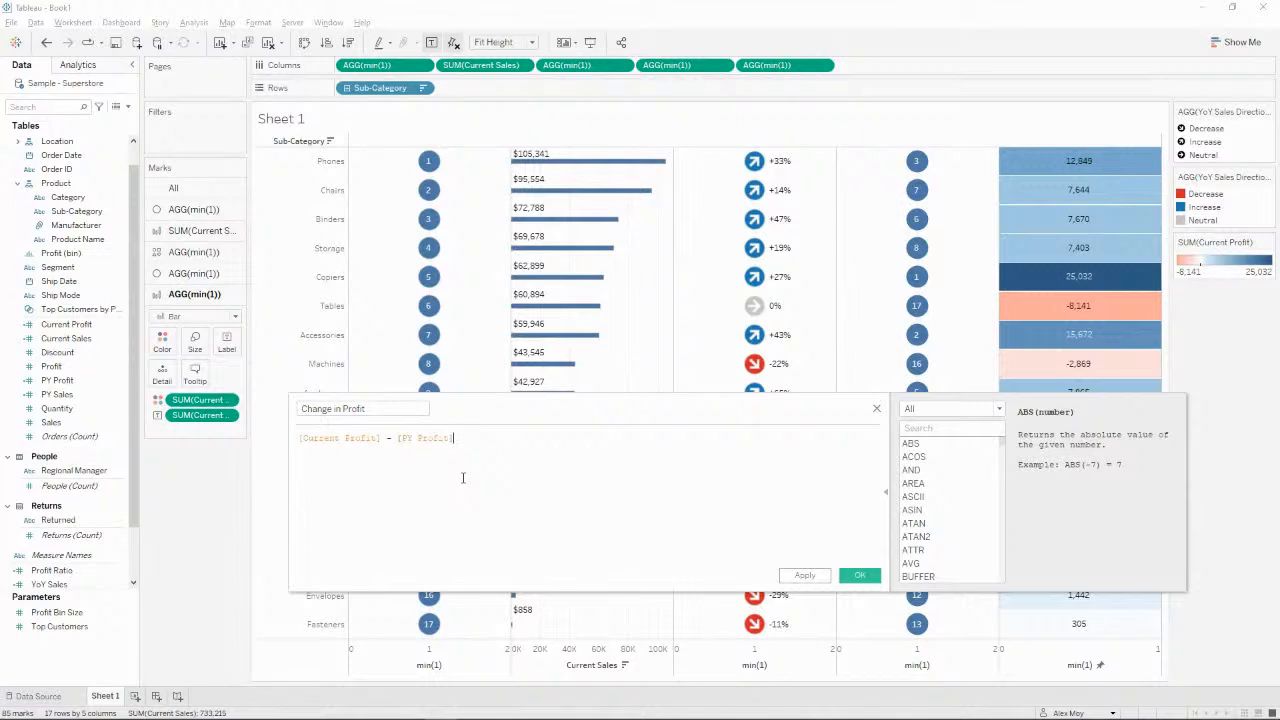
{"action": "left_click", "coordinate": [866, 582]}
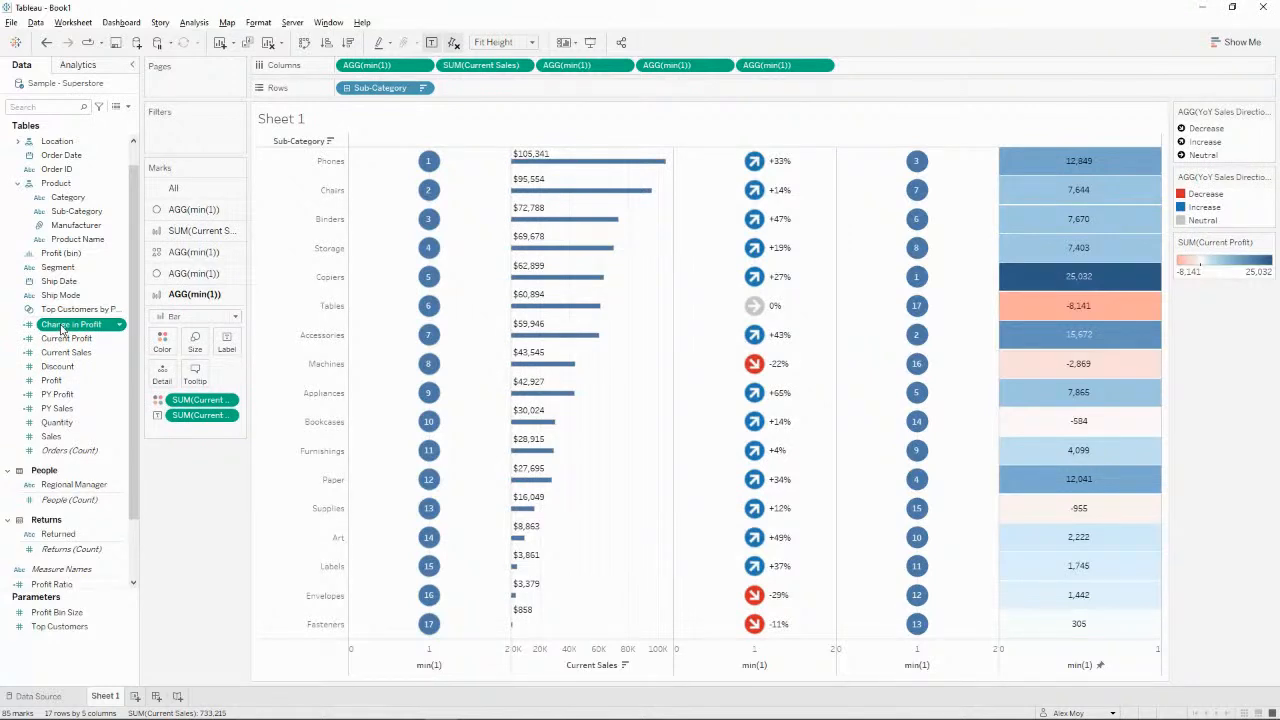
Add Change in Profit as the last measure on Columns and set its mark type to Bar.
{"action": "left_click_drag", "start_coordinate": [63, 330], "coordinate": [986, 72]}
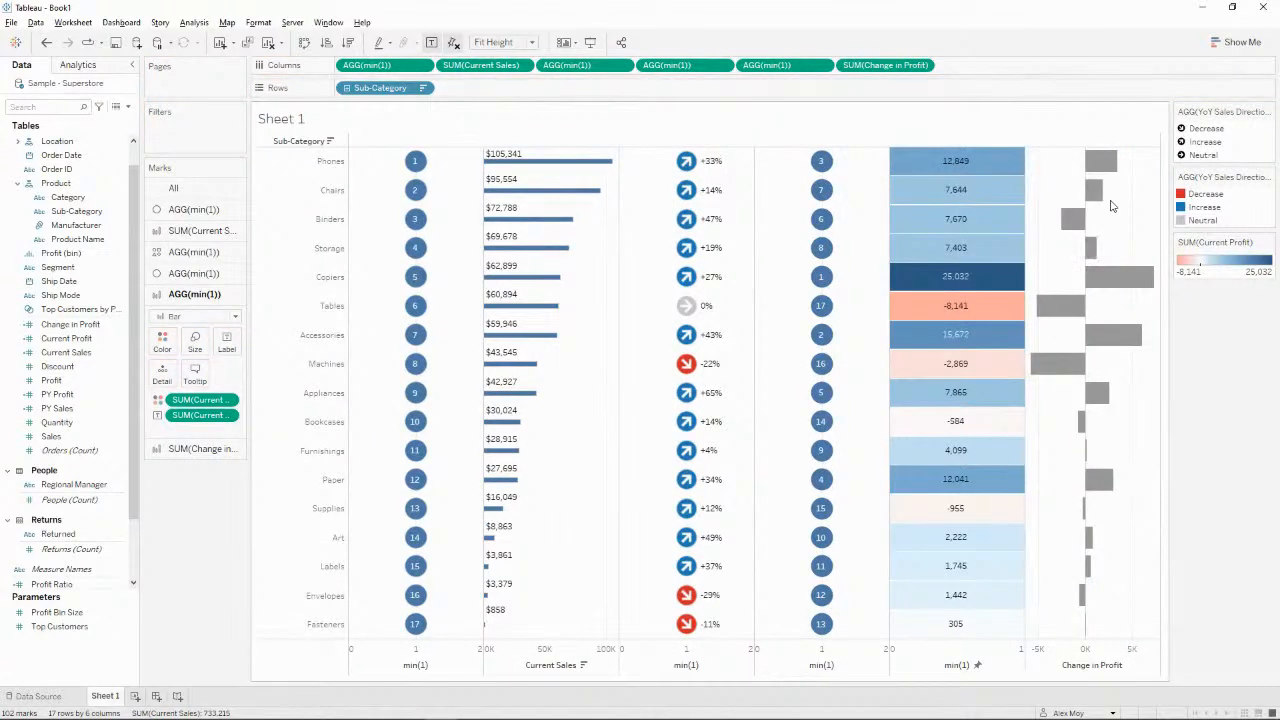
{"action": "left_click", "coordinate": [197, 450]}
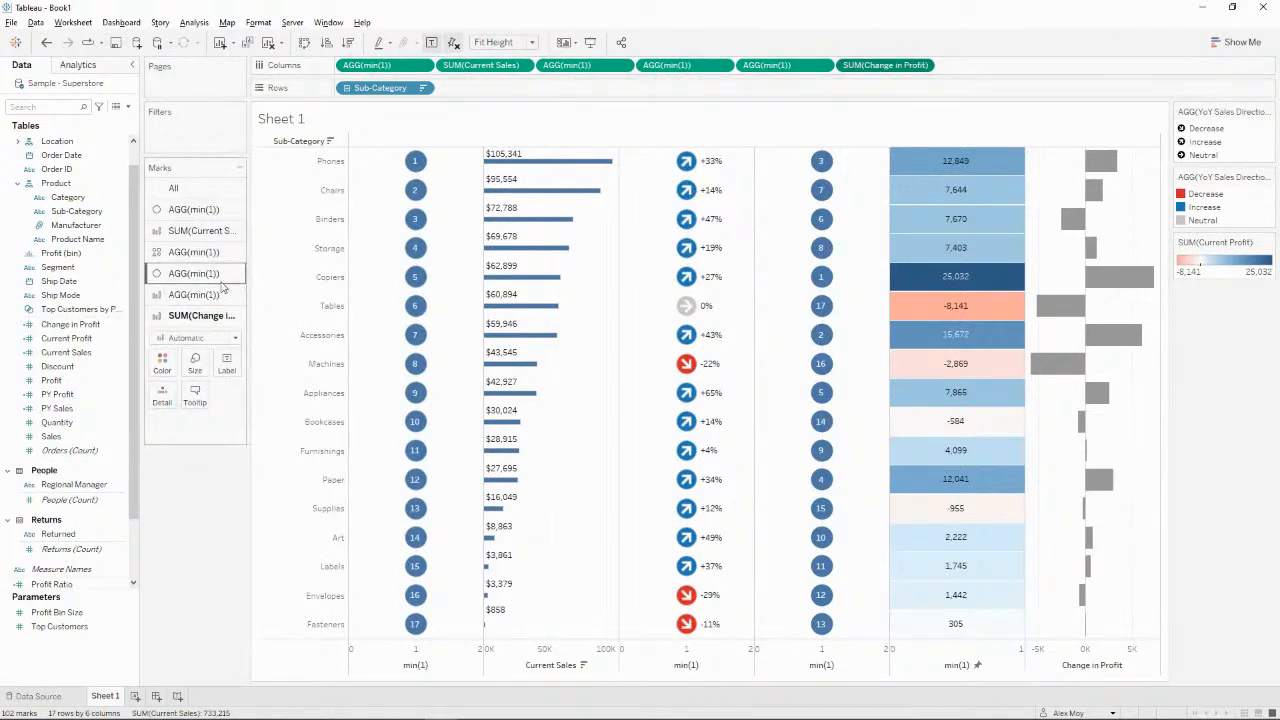
{"action": "left_click", "coordinate": [234, 340]}
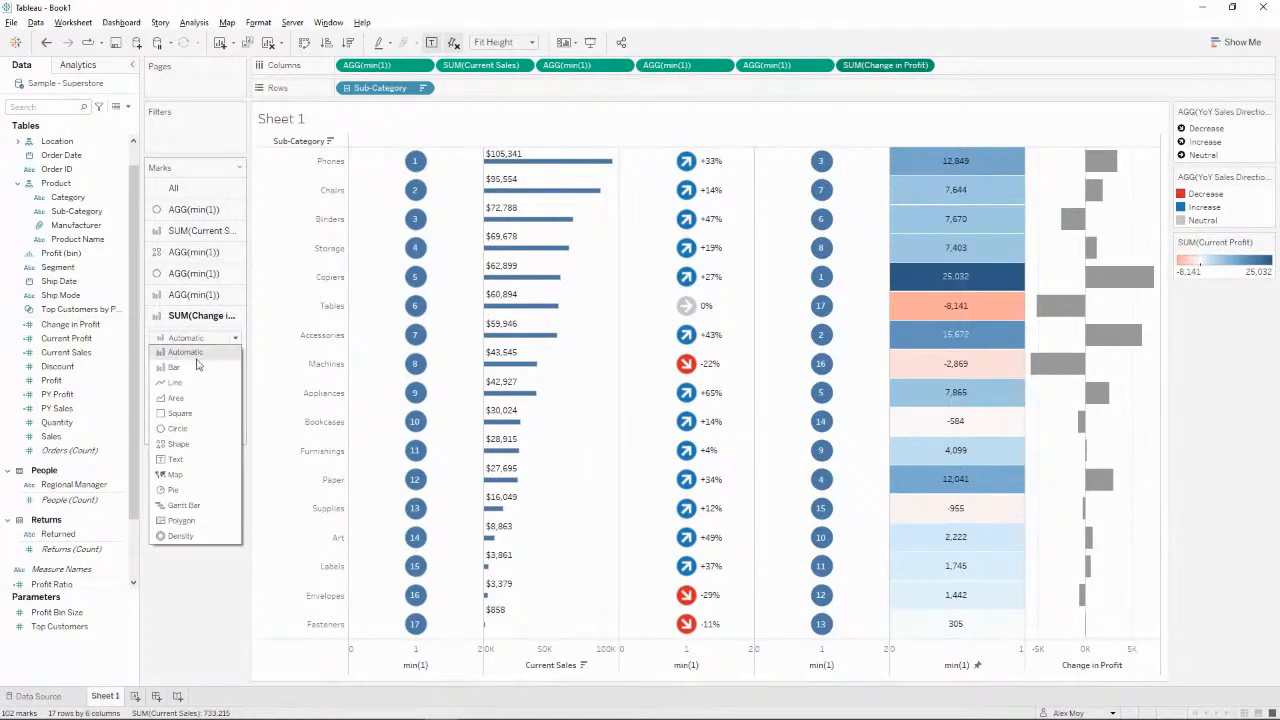
{"action": "left_click", "coordinate": [198, 368]}
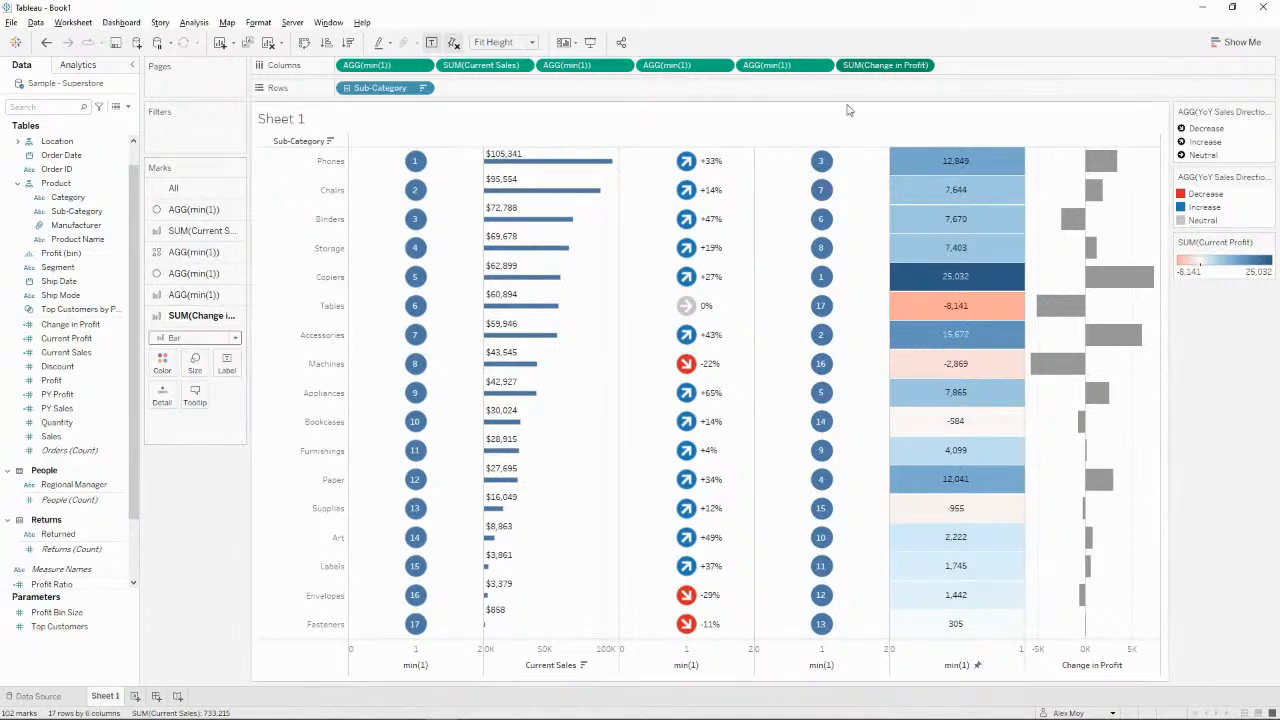
Label the Change in Profit bars with Change in Profit, left-aligned, and make the bars thinner.
{"action": "left_click_drag", "start_coordinate": [885, 65], "coordinate": [210, 400]}
{"action": "left_click", "coordinate": [195, 362]}
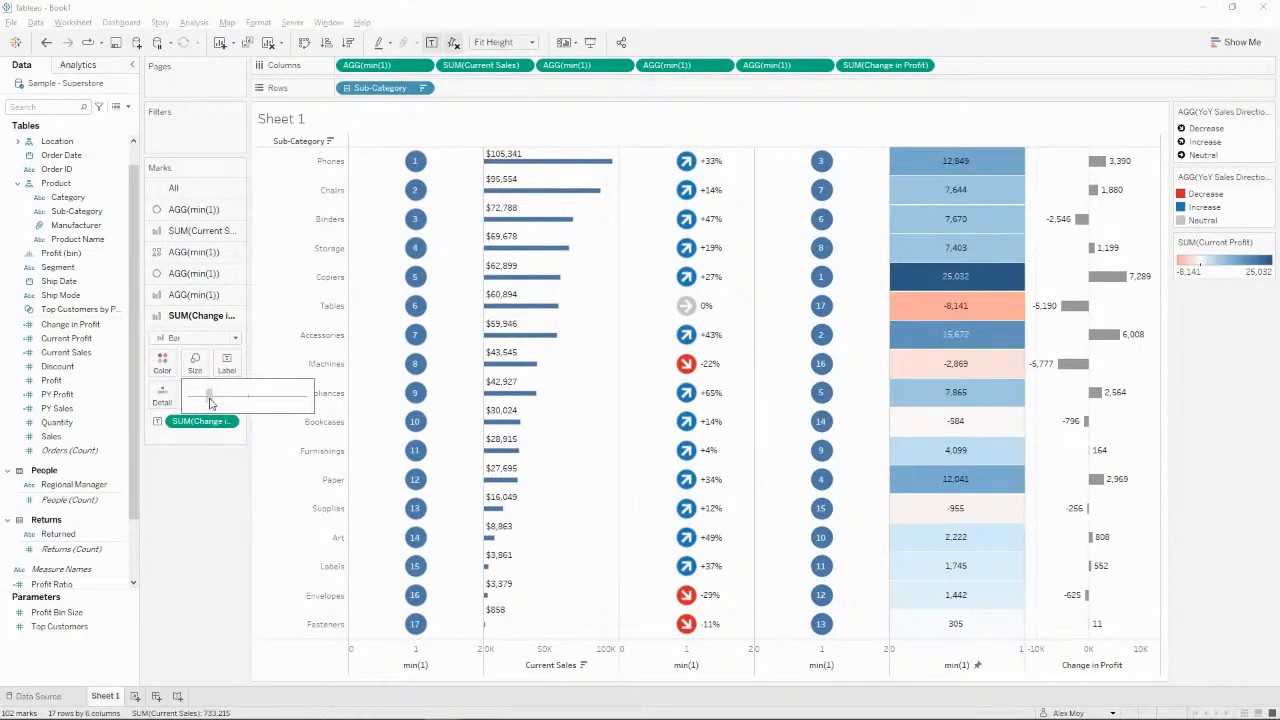
{"action": "left_click", "coordinate": [227, 362]}
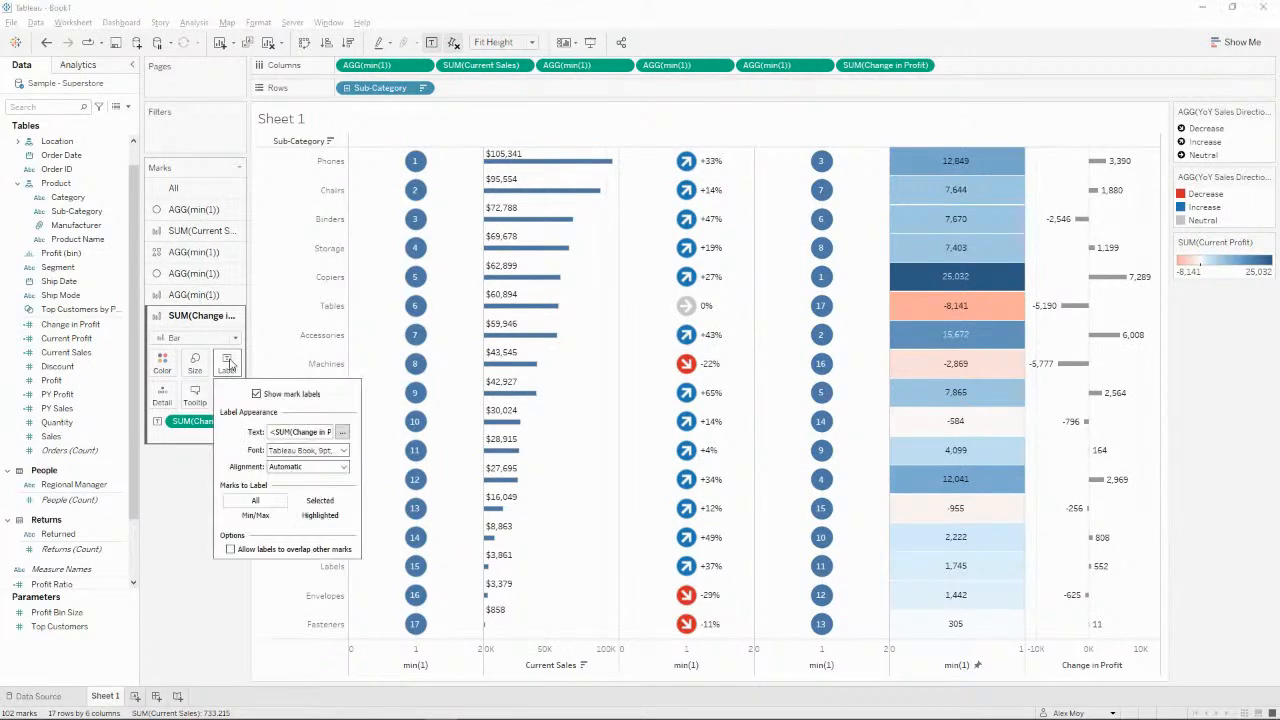
{"action": "left_click", "coordinate": [305, 466]}
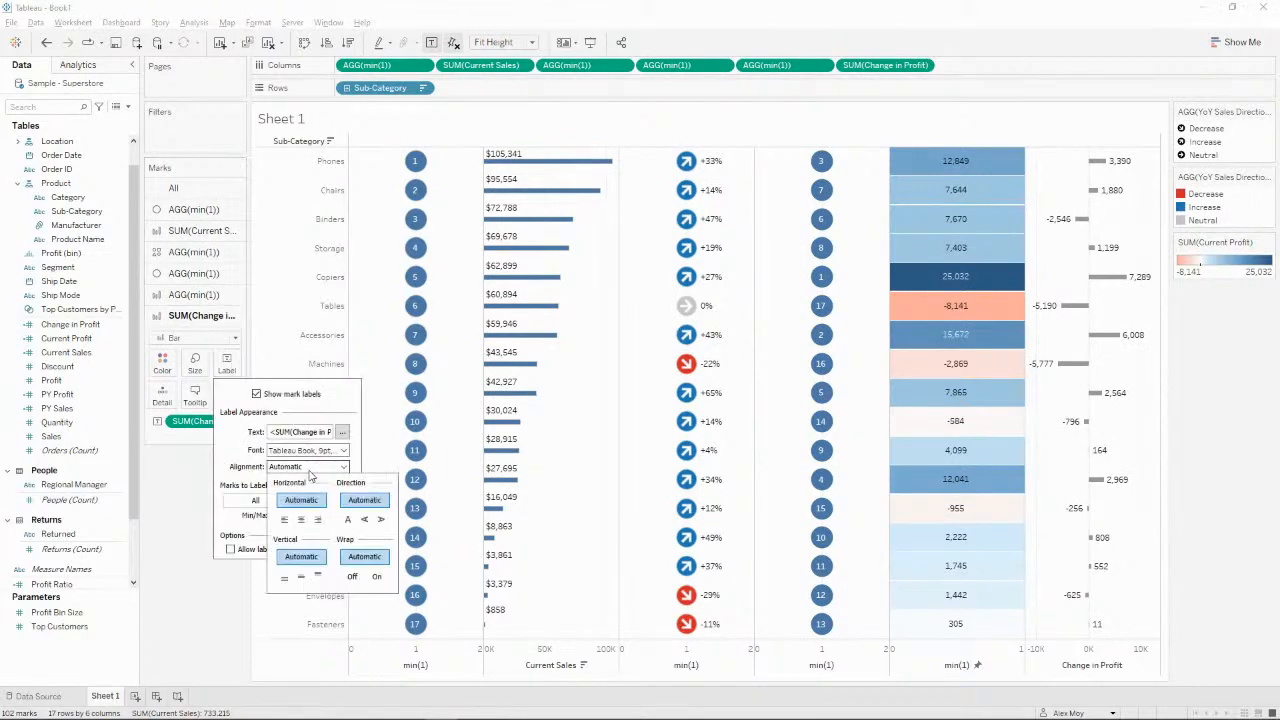
{"action": "left_click", "coordinate": [284, 520]}
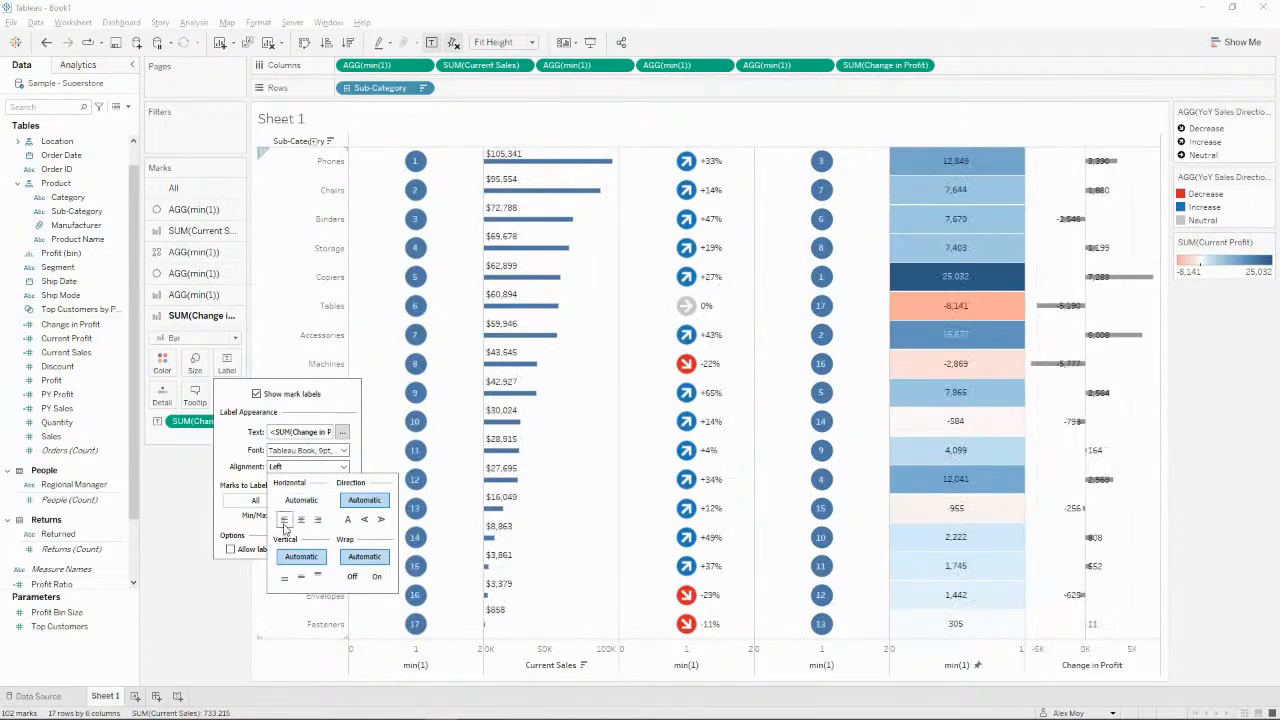
Add an empty line below the field in the Change in Profit label text to raise the labels above the bars.
{"action": "left_click", "coordinate": [344, 422]}
{"action": "left_click", "coordinate": [342, 432]}
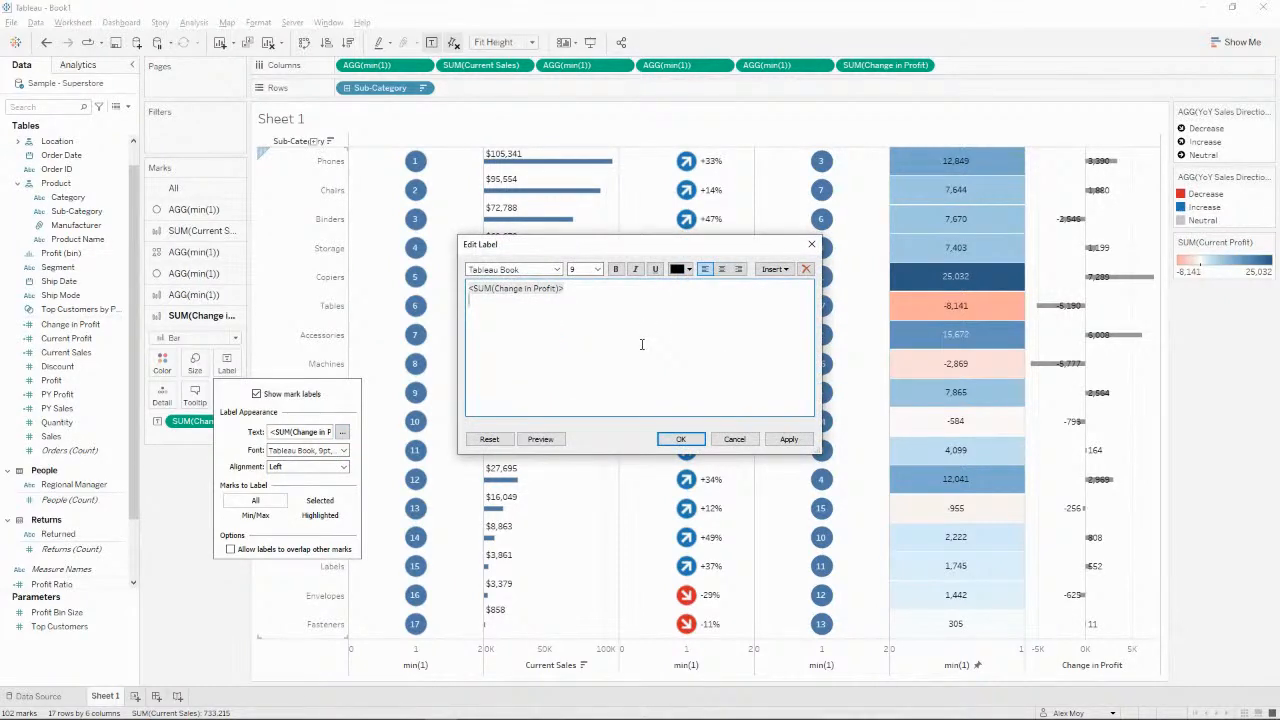
{"action": "left_click", "coordinate": [795, 441]}
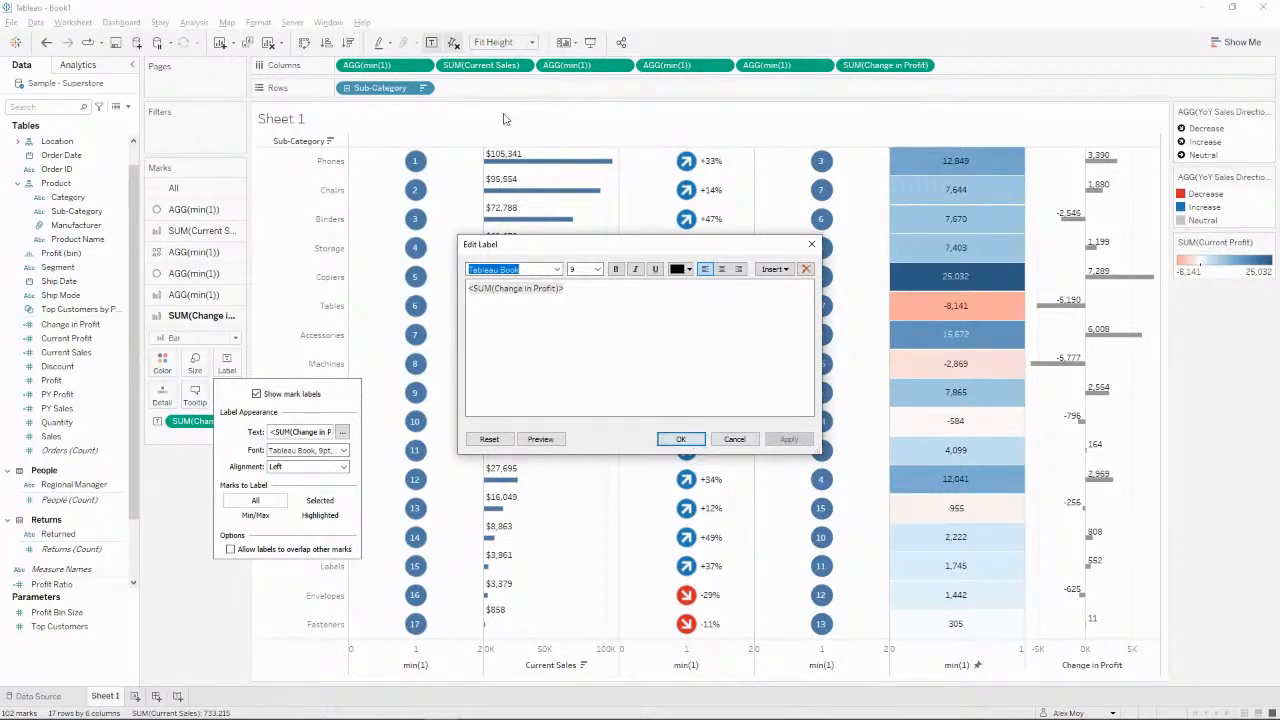
{"action": "left_click", "coordinate": [680, 439]}
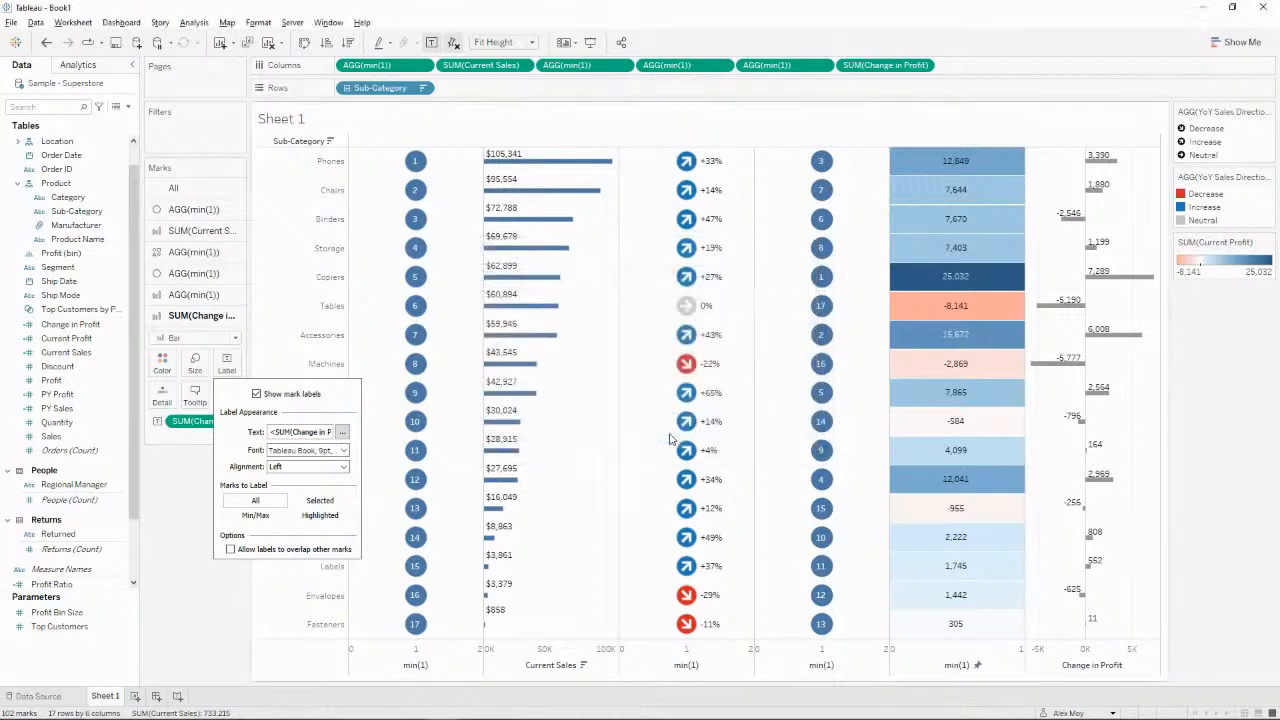
{"action": "left_click", "coordinate": [186, 572]}
Thin the Change in Profit bars a little further.
{"action": "left_click", "coordinate": [195, 365]}
{"action": "left_click_drag", "start_coordinate": [231, 394], "coordinate": [204, 406]}
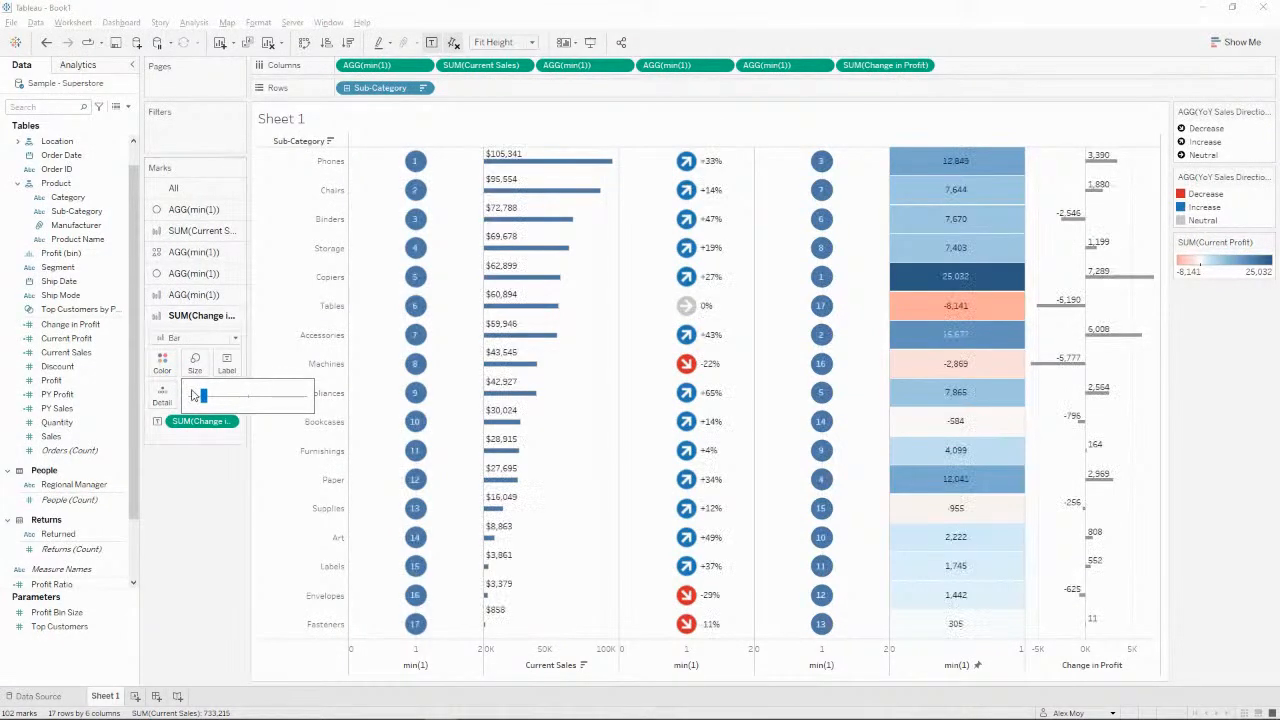
{"action": "left_click", "coordinate": [208, 518]}
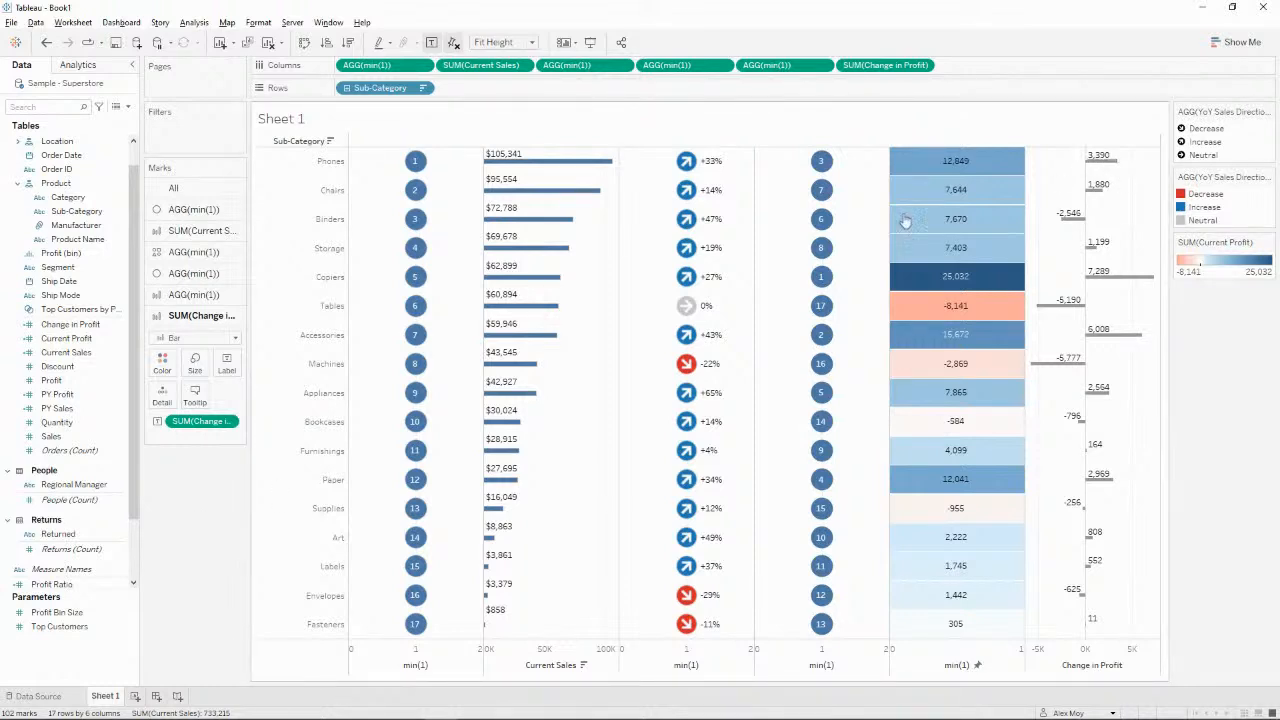
Format the Change in Profit label as custom currency with 0 decimal places and negative values shown as -$1234.
{"action": "right_click", "coordinate": [210, 424]}
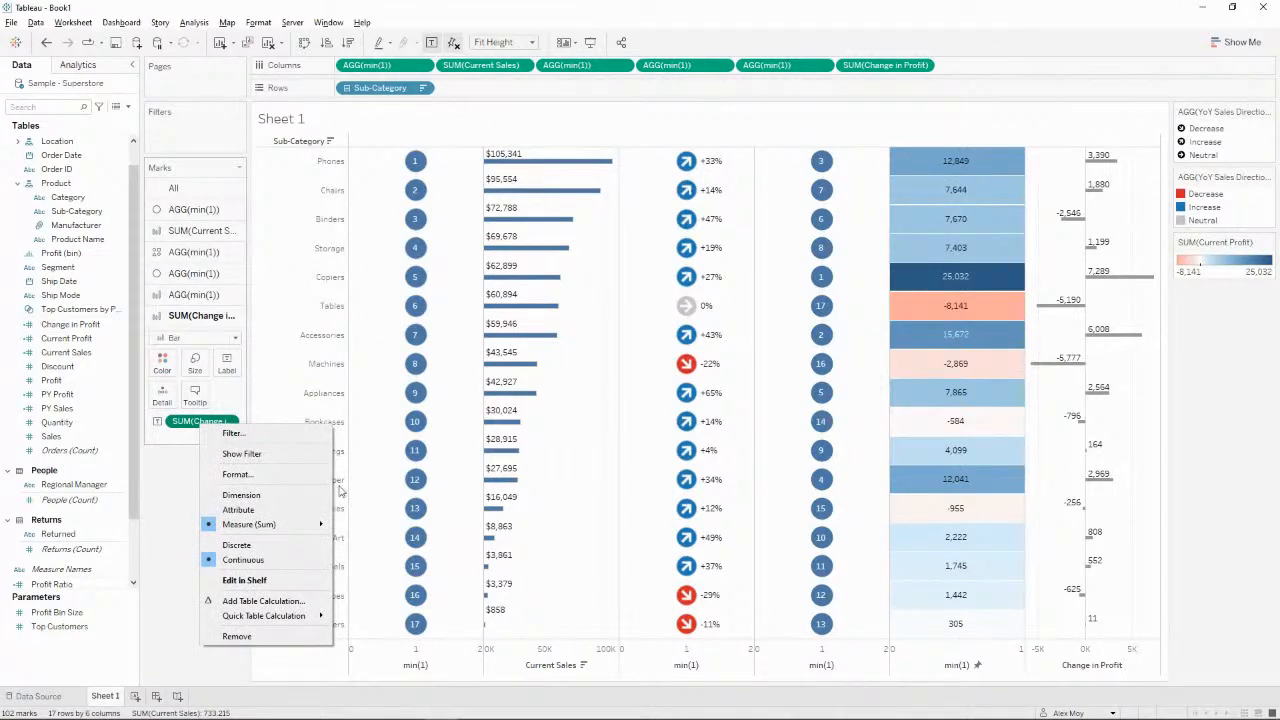
{"action": "left_click", "coordinate": [237, 474]}
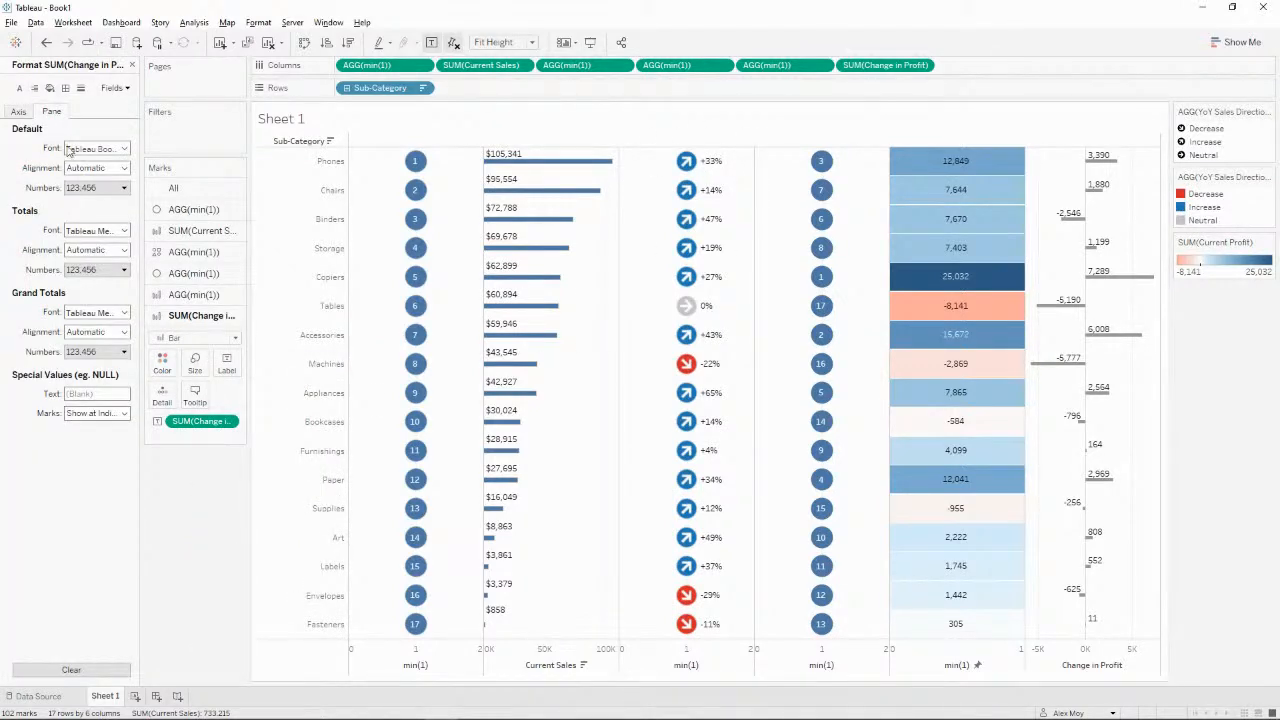
{"action": "left_click", "coordinate": [95, 187]}
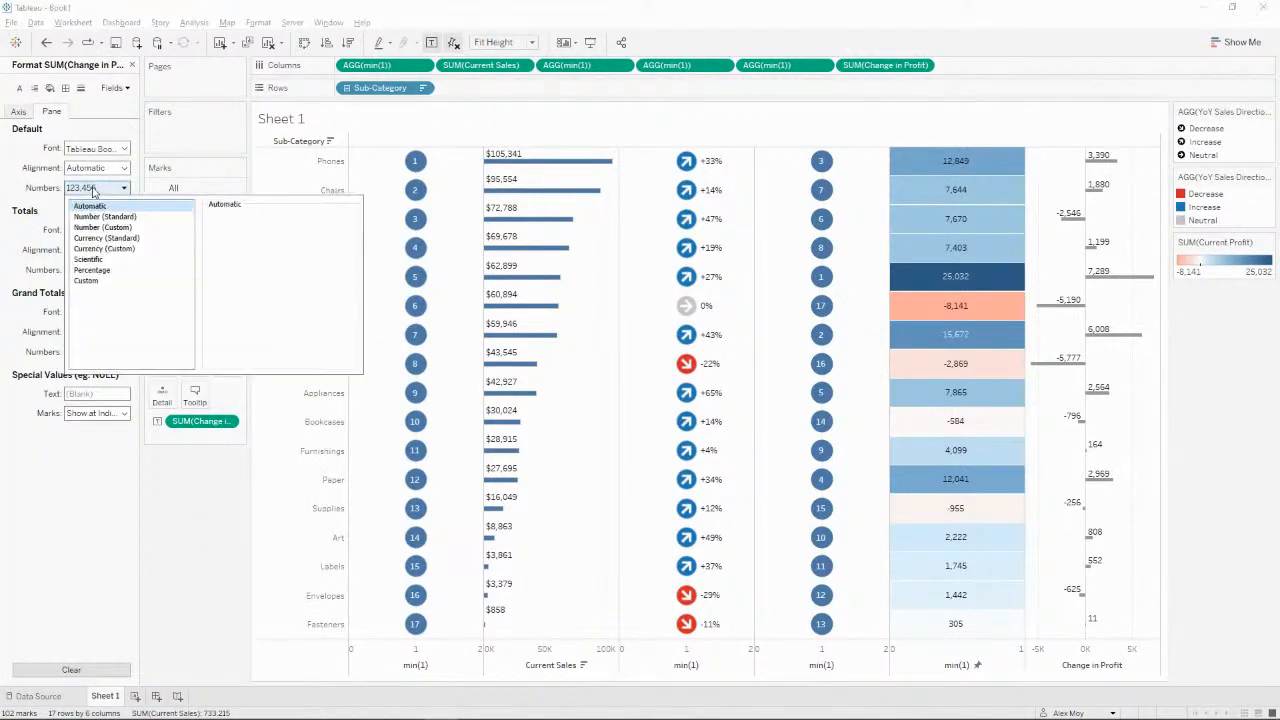
{"action": "left_click", "coordinate": [133, 229]}
{"action": "left_click", "coordinate": [245, 234]}
{"action": "left_click", "coordinate": [245, 234]}
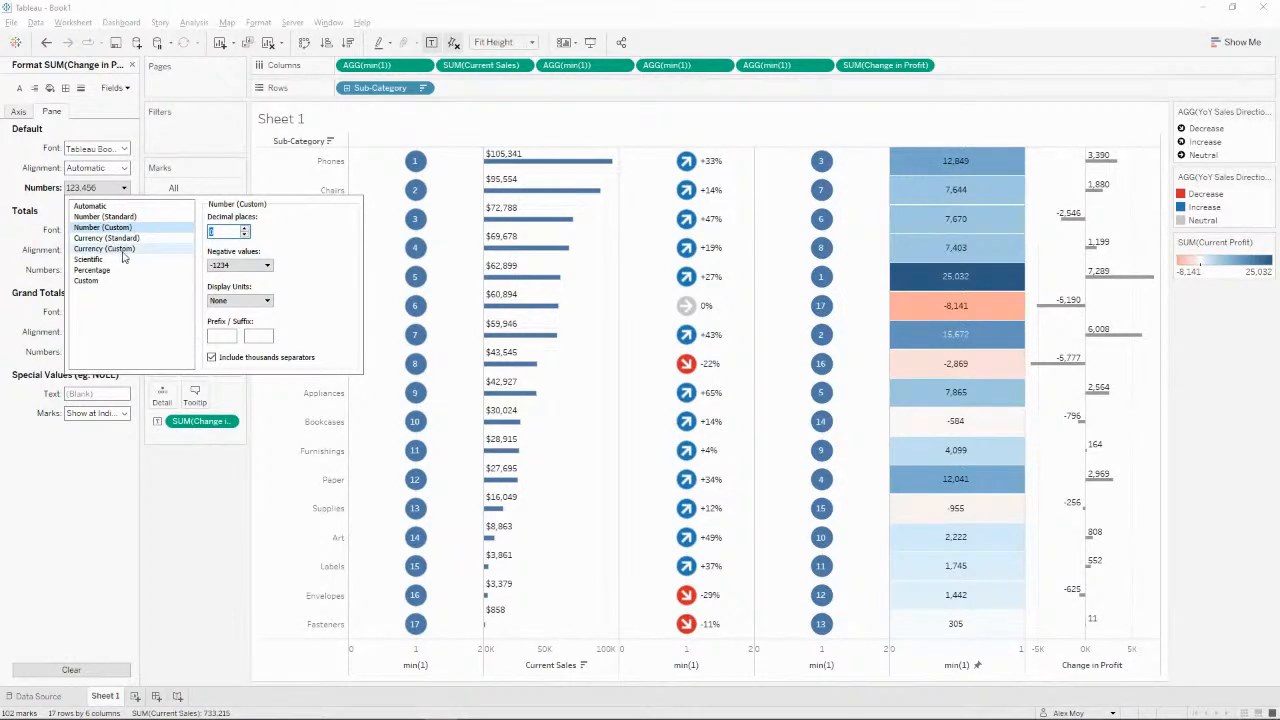
{"action": "left_click", "coordinate": [123, 251]}
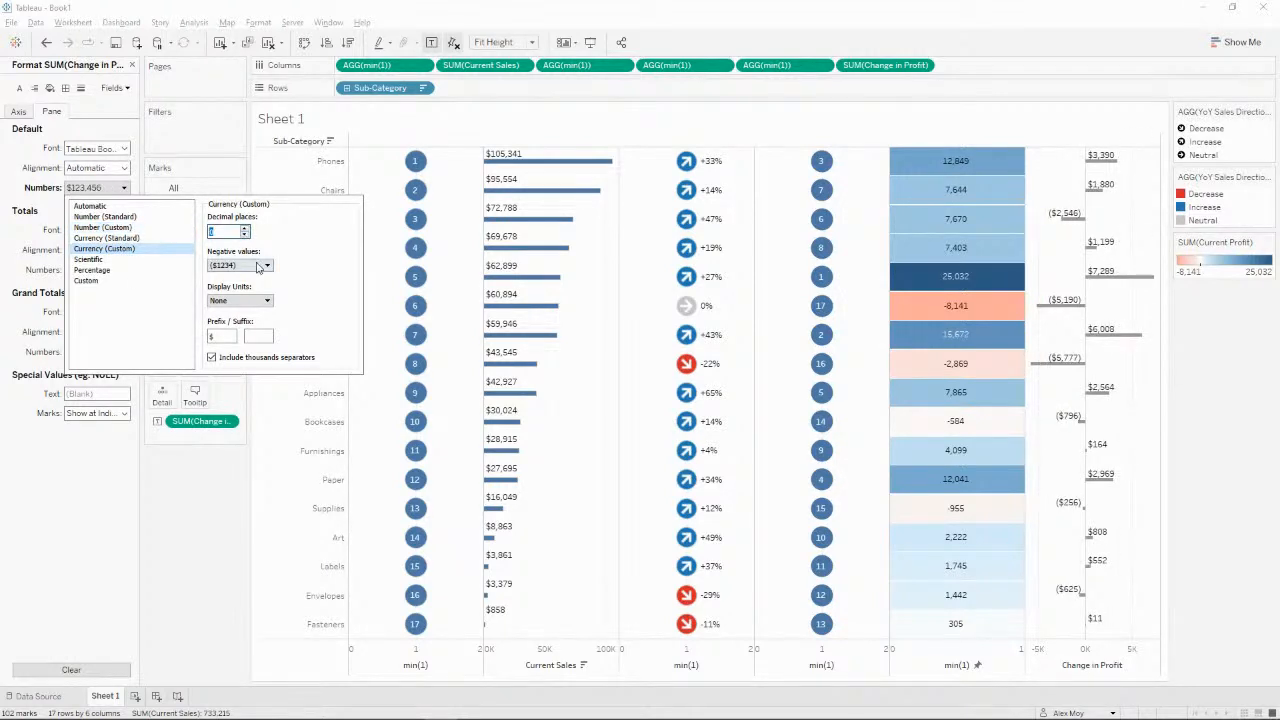
{"action": "left_click", "coordinate": [258, 266]}
{"action": "left_click", "coordinate": [246, 296]}
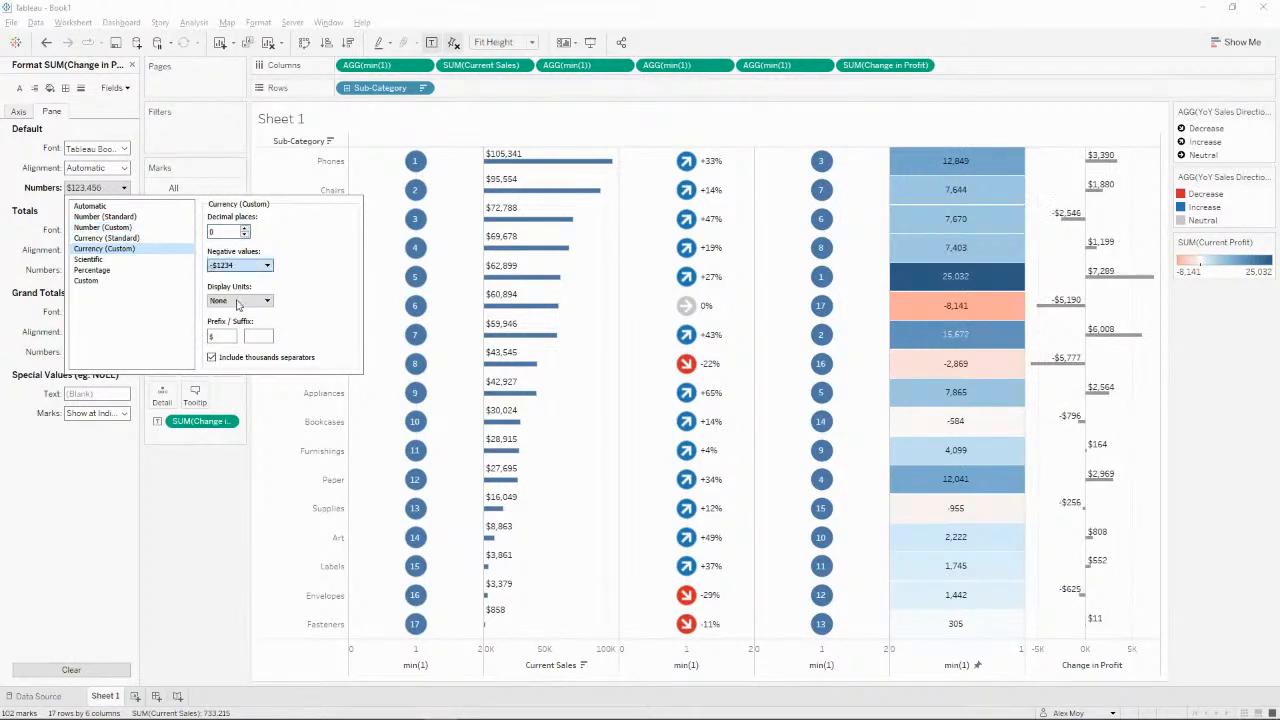
Give the Change in Profit label the custom number format +"$"#,##0;-"$"#,##0 and finish formatting.
{"action": "left_click", "coordinate": [113, 284]}
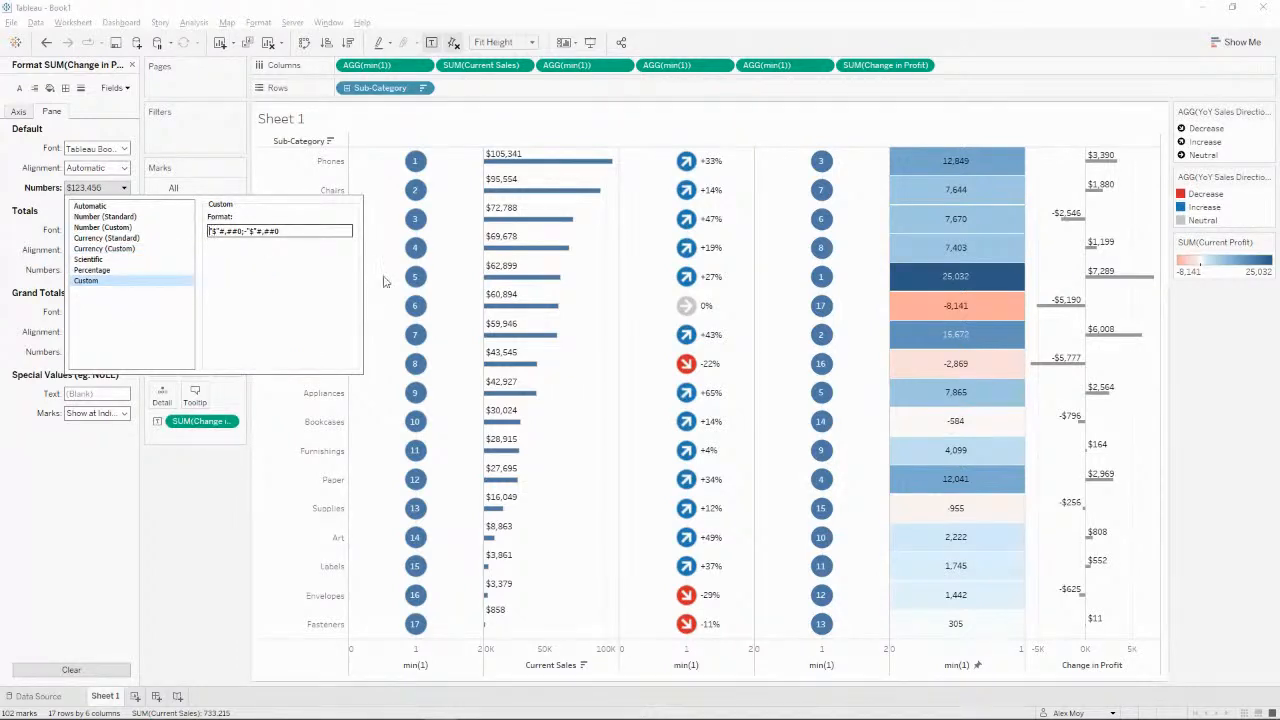
{"action": "type", "text": "+"}
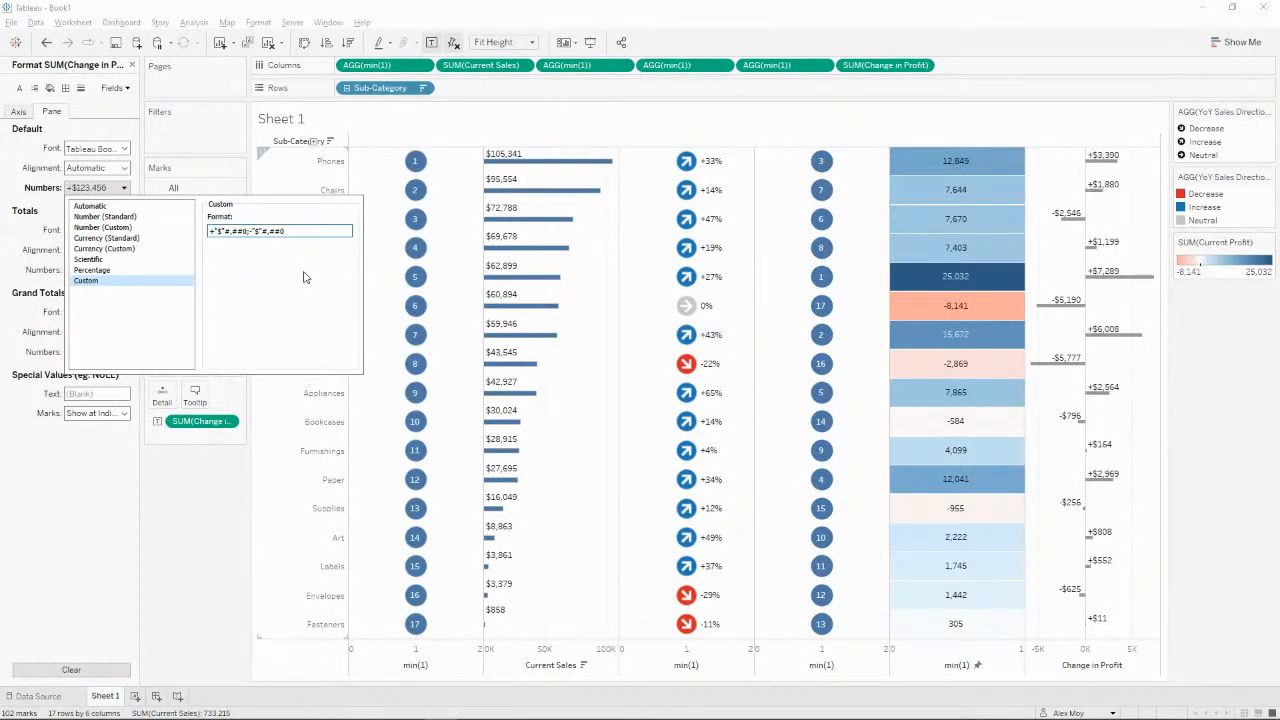
{"action": "left_click", "coordinate": [180, 505]}
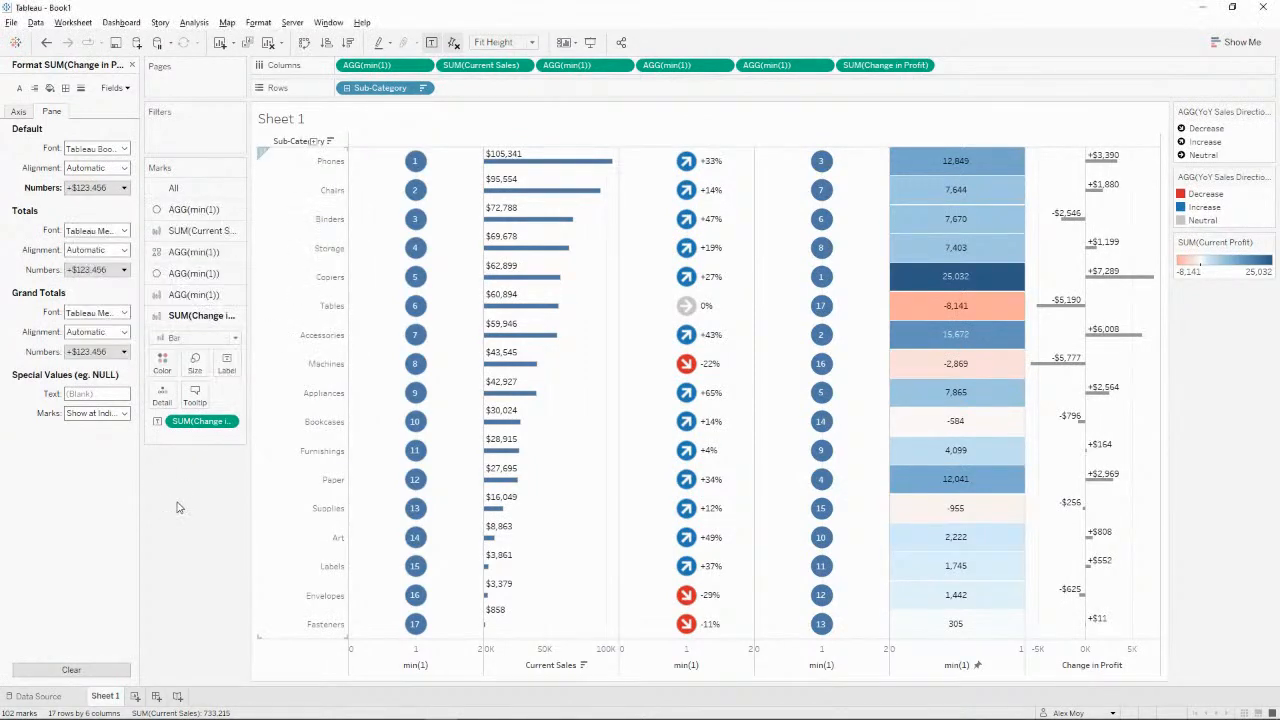
{"action": "left_click", "coordinate": [131, 65]}
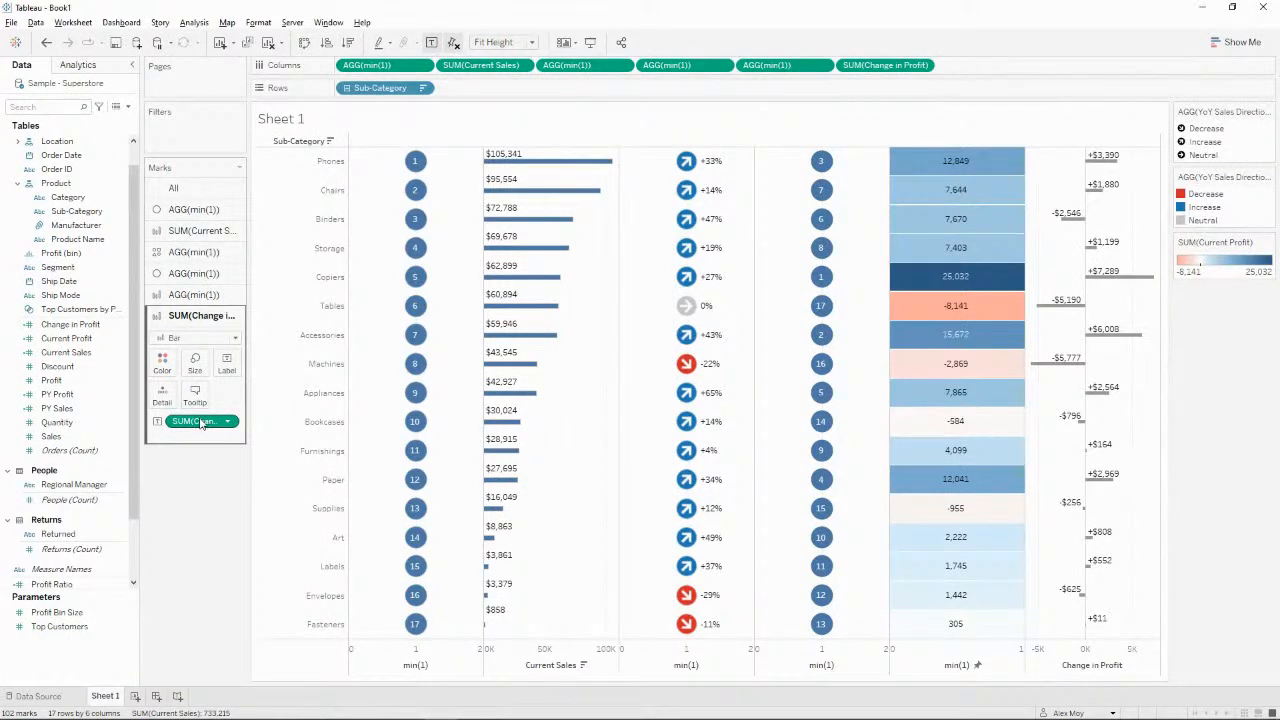
Colour the Change in Profit bars by SUM(Change in Profit) using the Red-Blue Diverging palette.
{"action": "left_click_drag", "start_coordinate": [203, 424], "coordinate": [162, 364]}
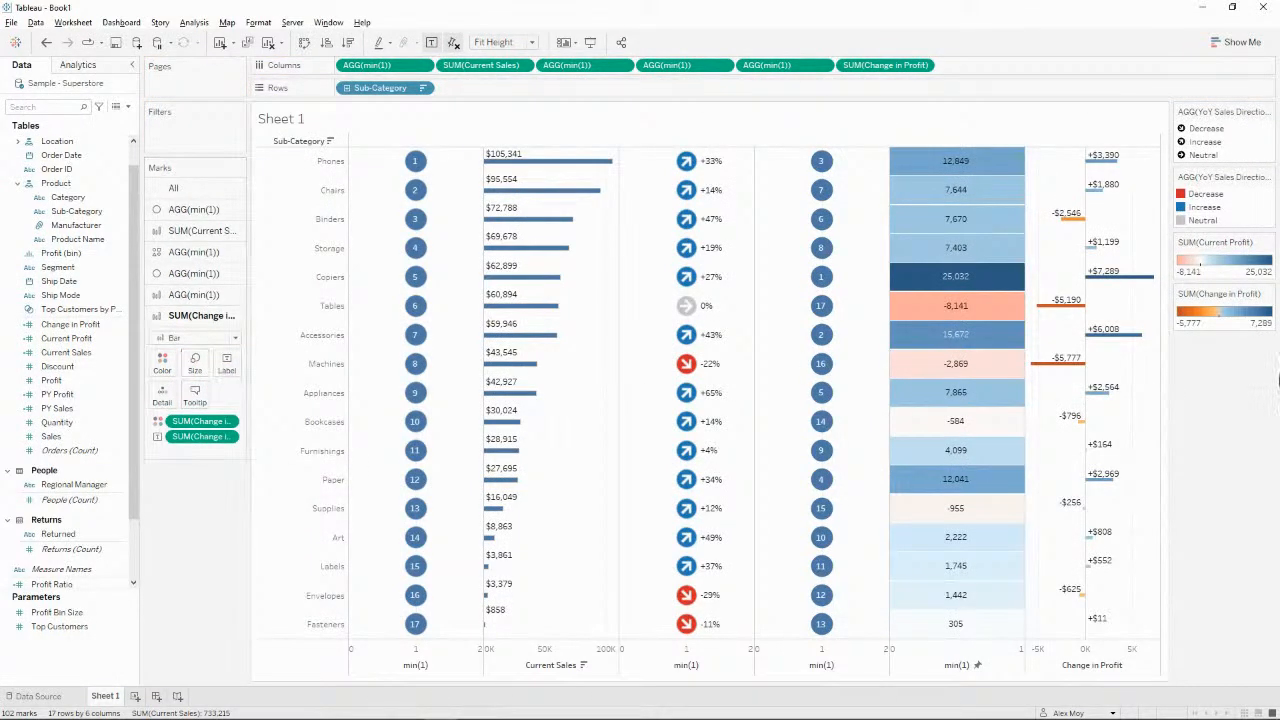
{"action": "double_click", "coordinate": [1236, 313]}
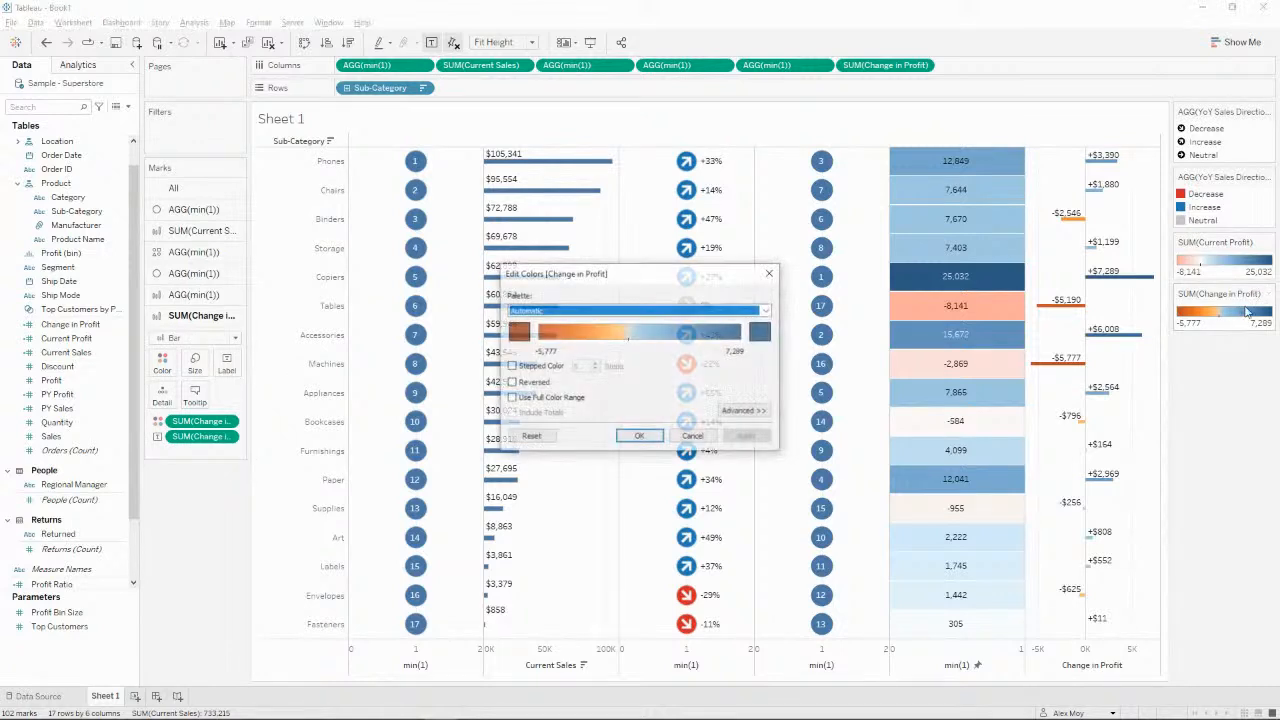
{"action": "left_click", "coordinate": [644, 312]}
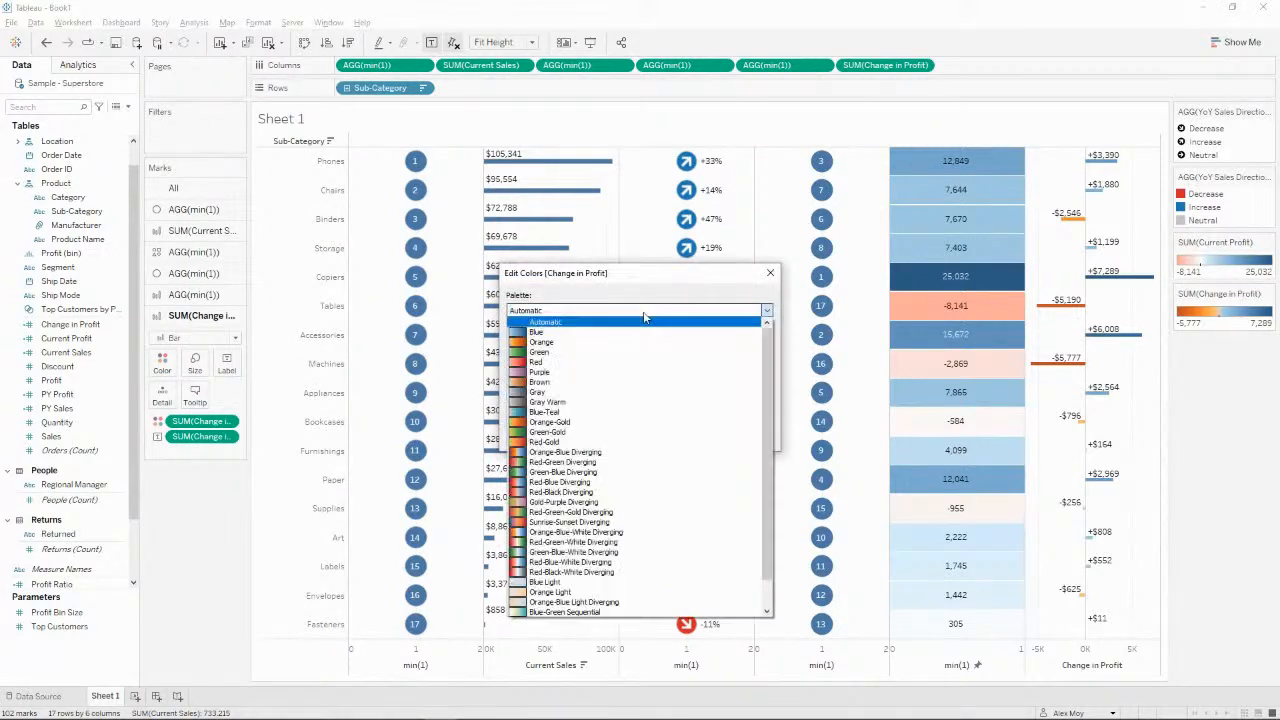
{"action": "left_click", "coordinate": [587, 484]}
{"action": "left_click", "coordinate": [748, 437]}
{"action": "left_click", "coordinate": [639, 438]}
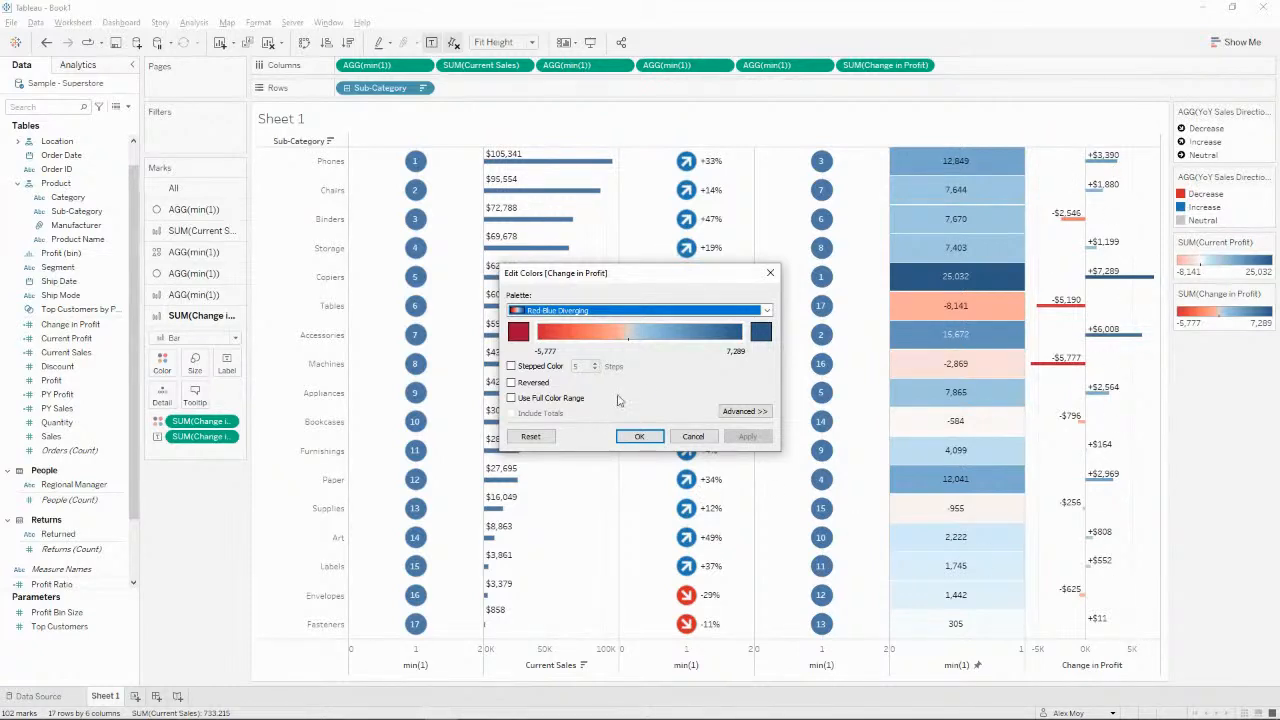
{"action": "left_click", "coordinate": [639, 436]}
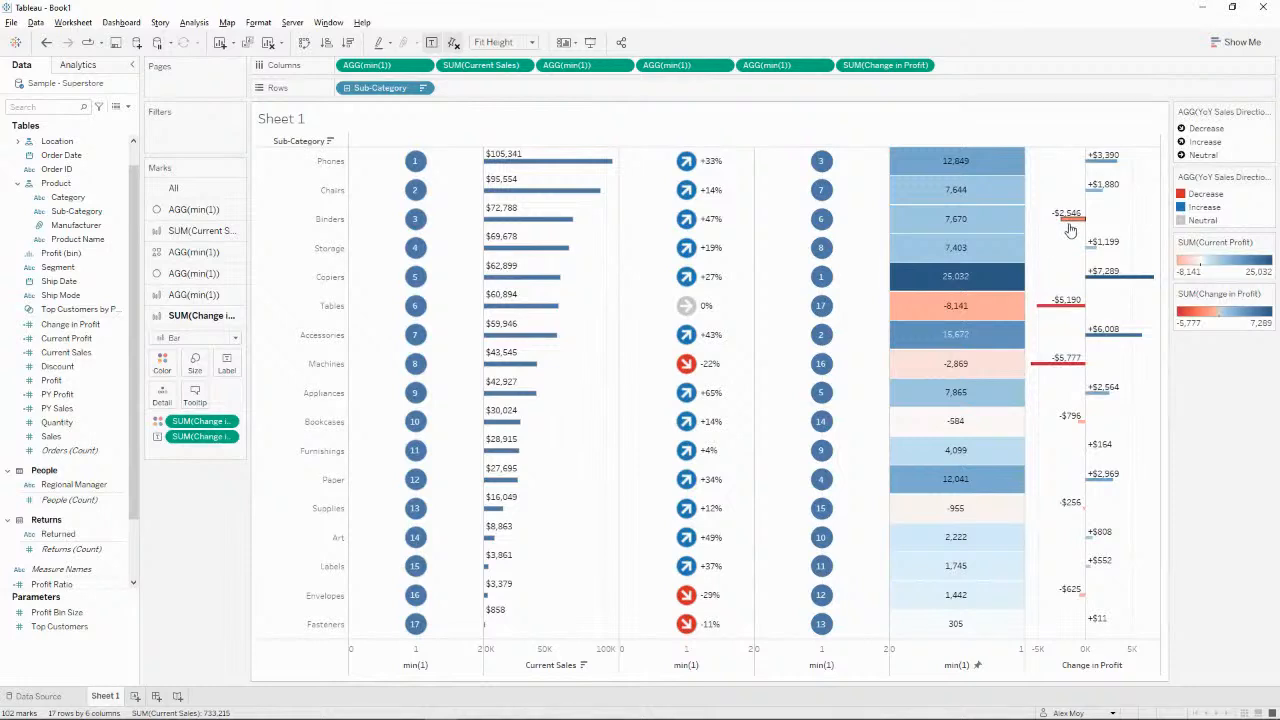
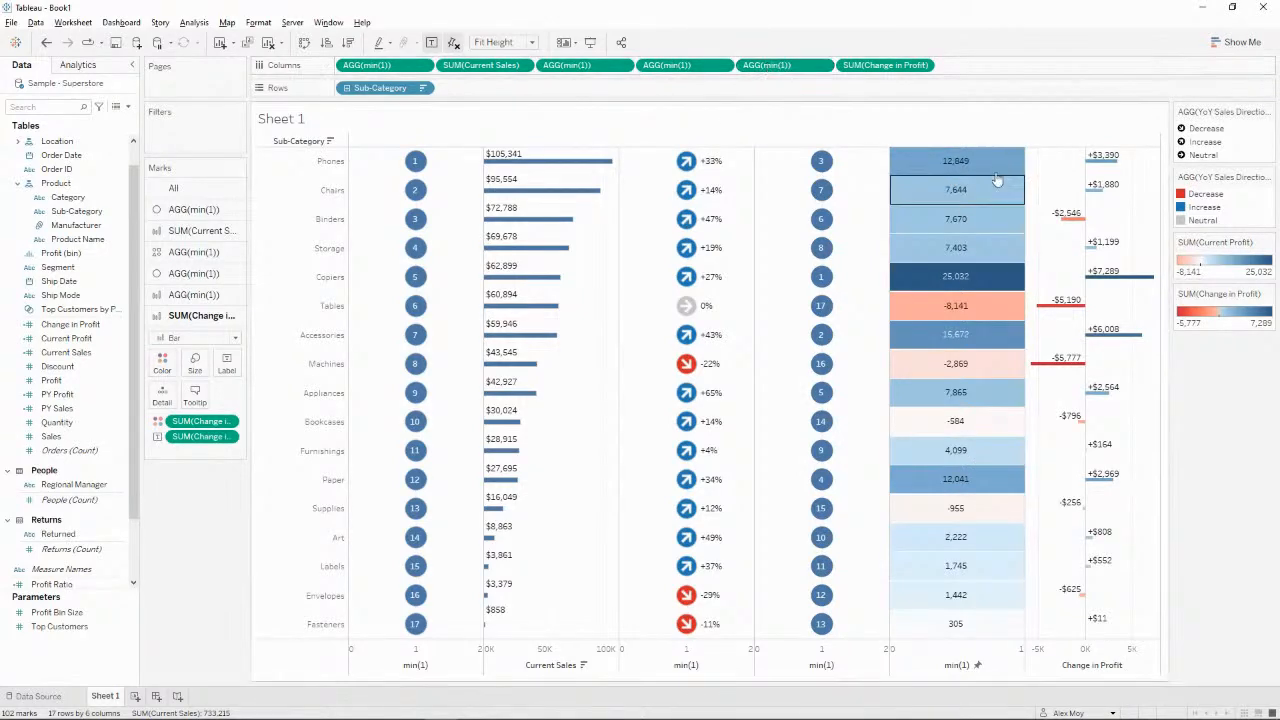
Format the Current Profit label as custom currency with 0 decimal places and negative values shown as -$1234.
{"action": "left_click", "coordinate": [194, 294]}
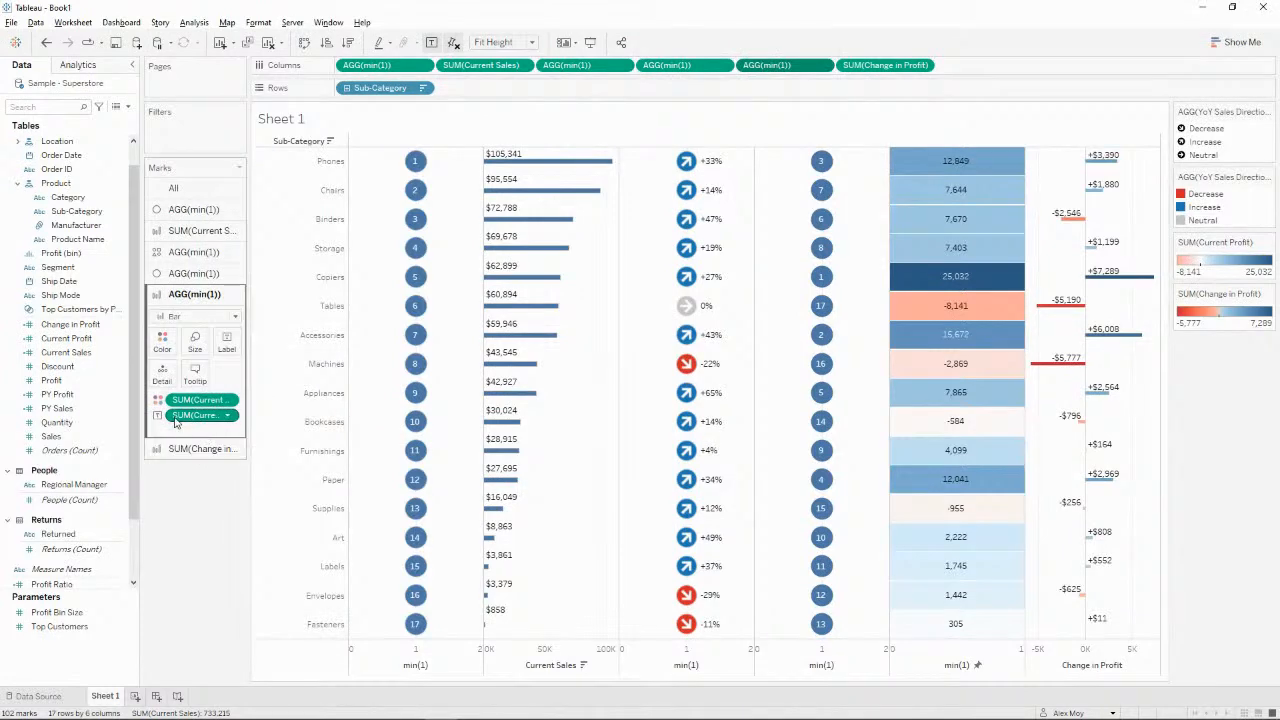
{"action": "right_click", "coordinate": [176, 422]}
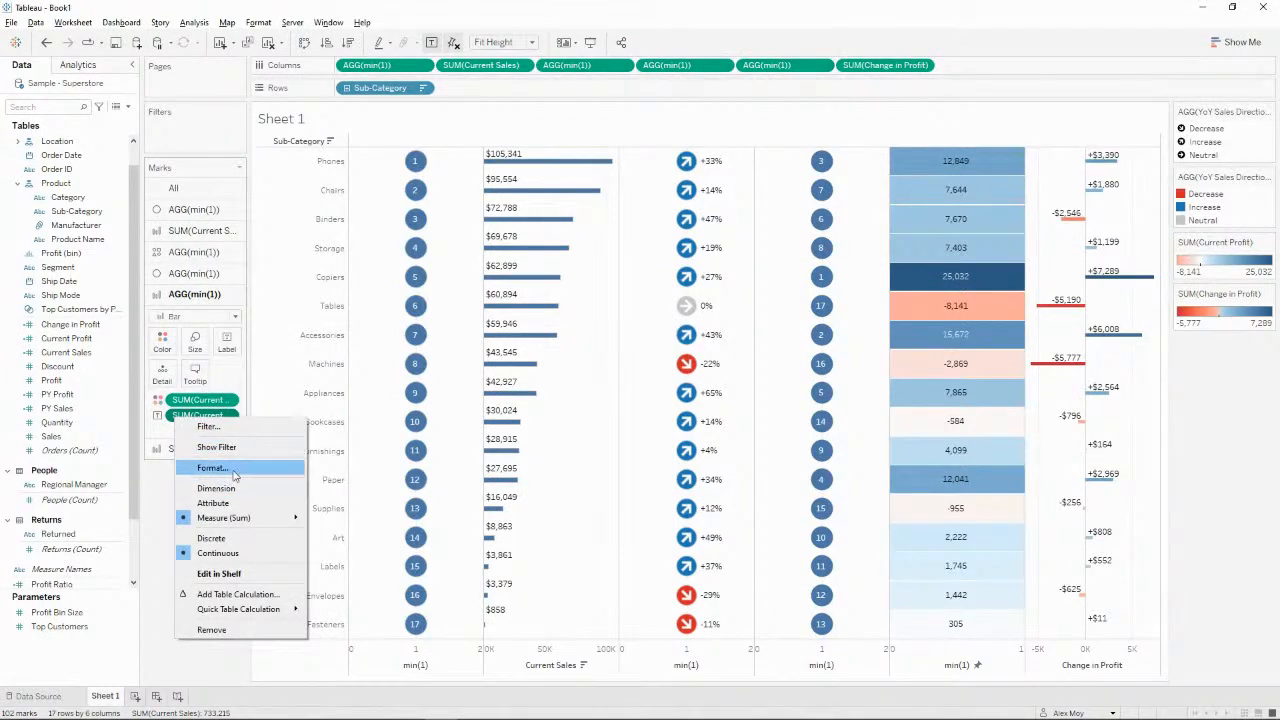
{"action": "left_click", "coordinate": [215, 464]}
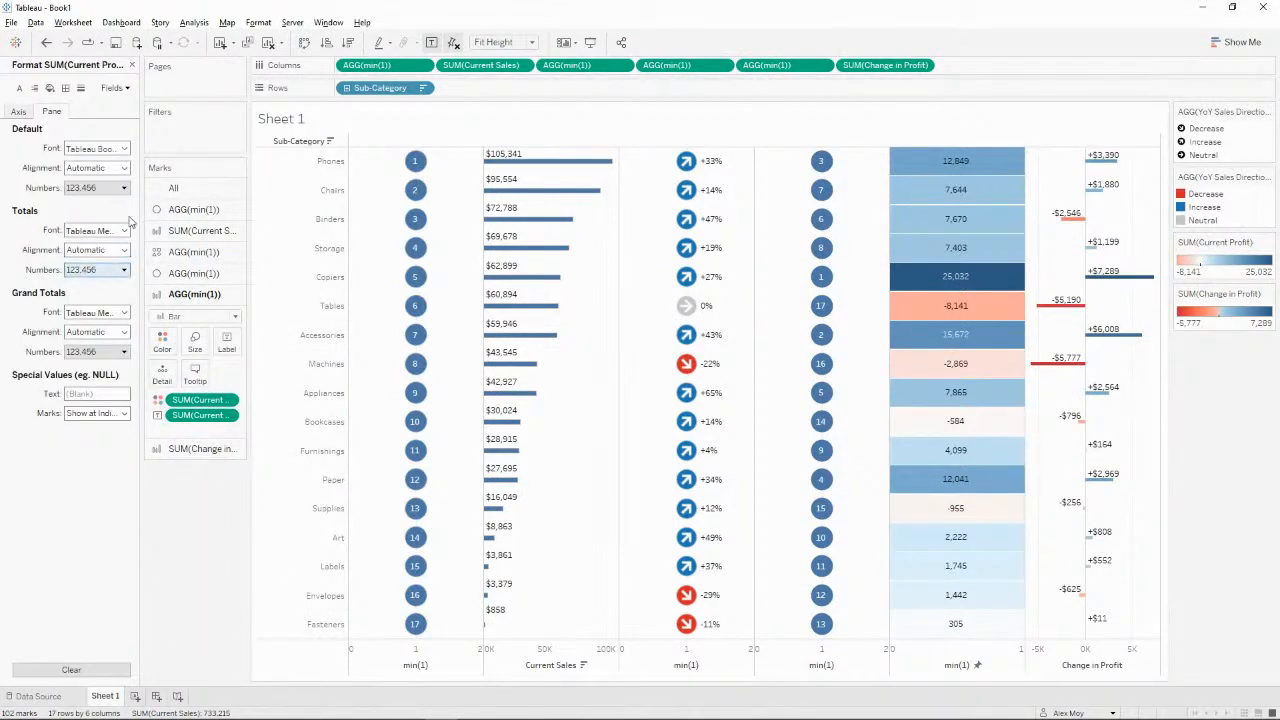
{"action": "left_click", "coordinate": [100, 188]}
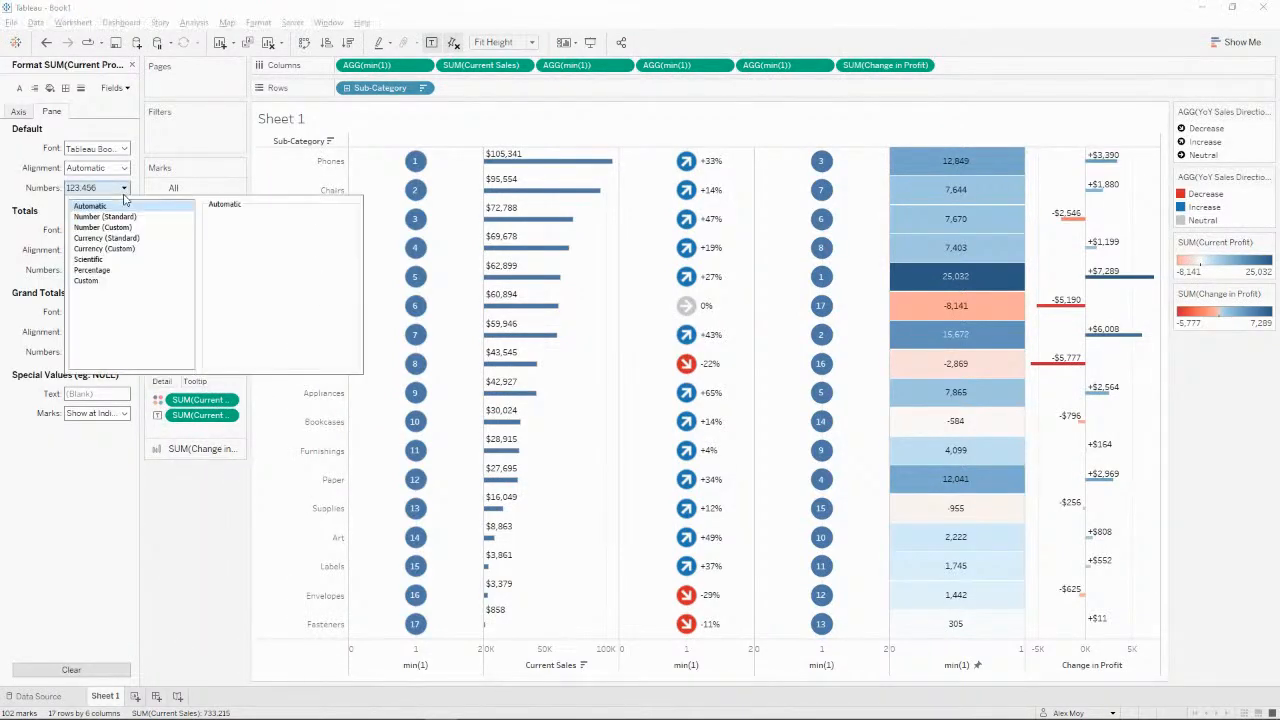
{"action": "left_click", "coordinate": [116, 249]}
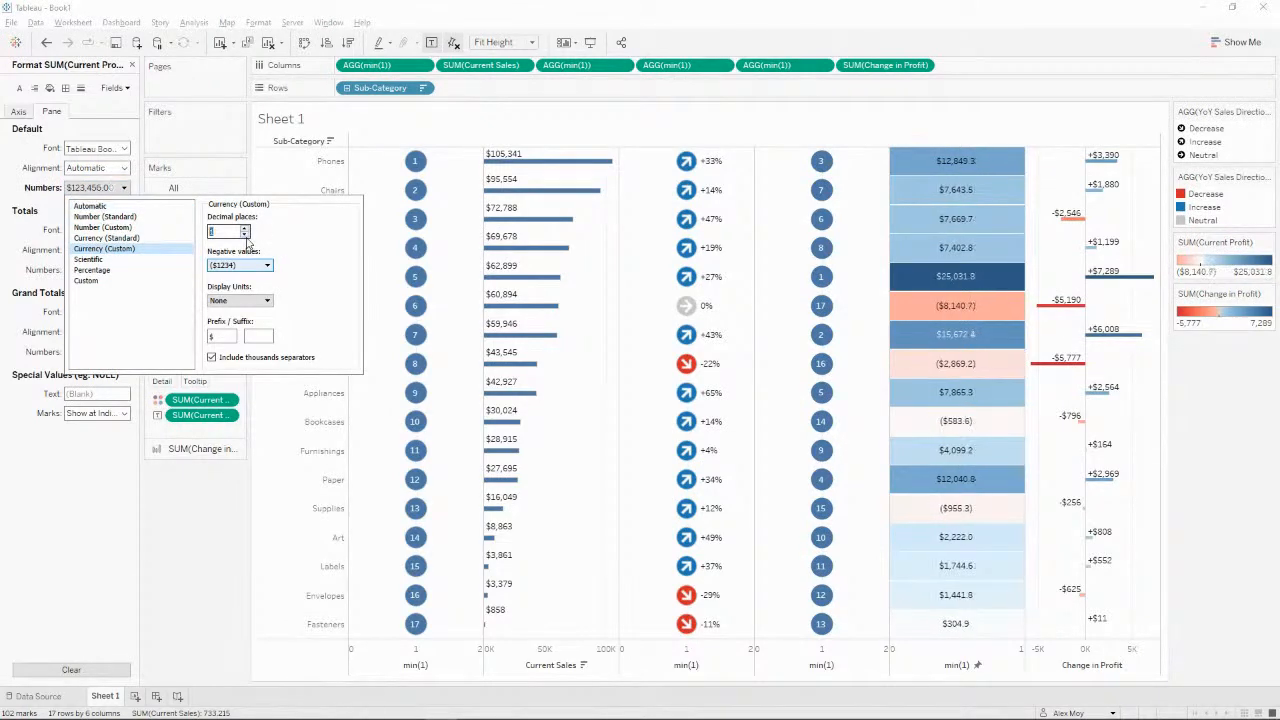
{"action": "left_click", "coordinate": [240, 265]}
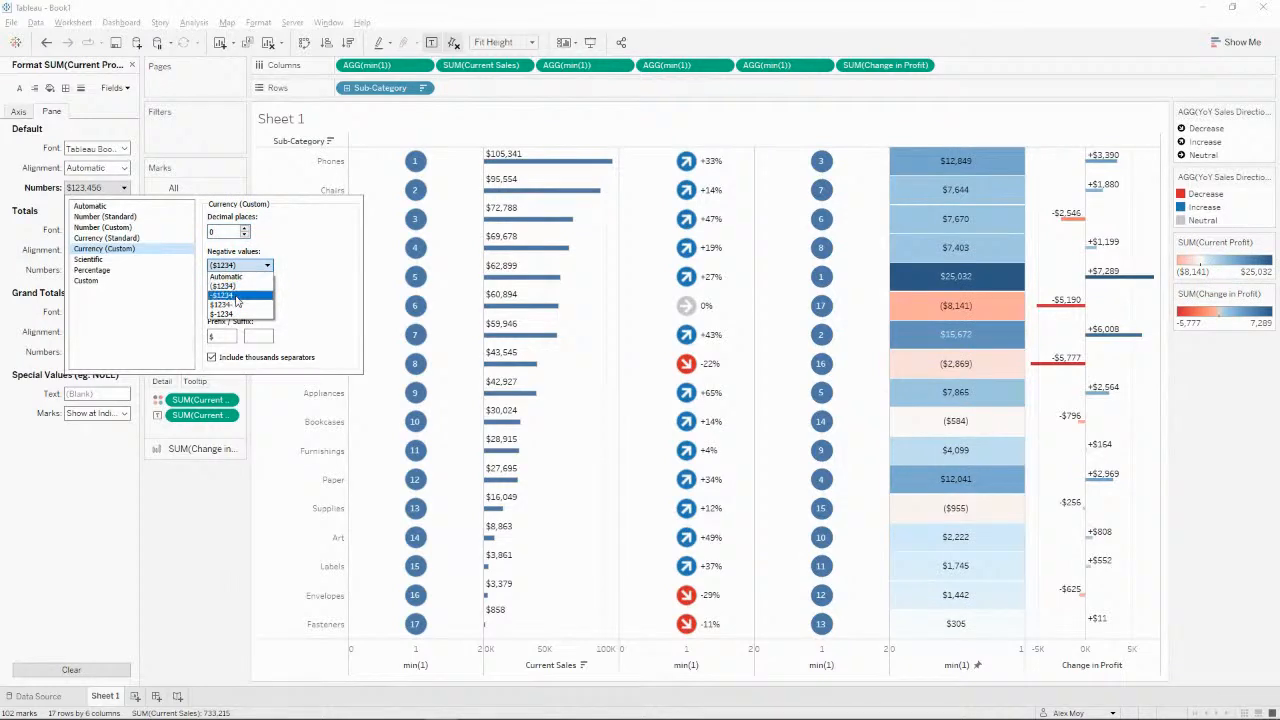
{"action": "left_click", "coordinate": [237, 296]}
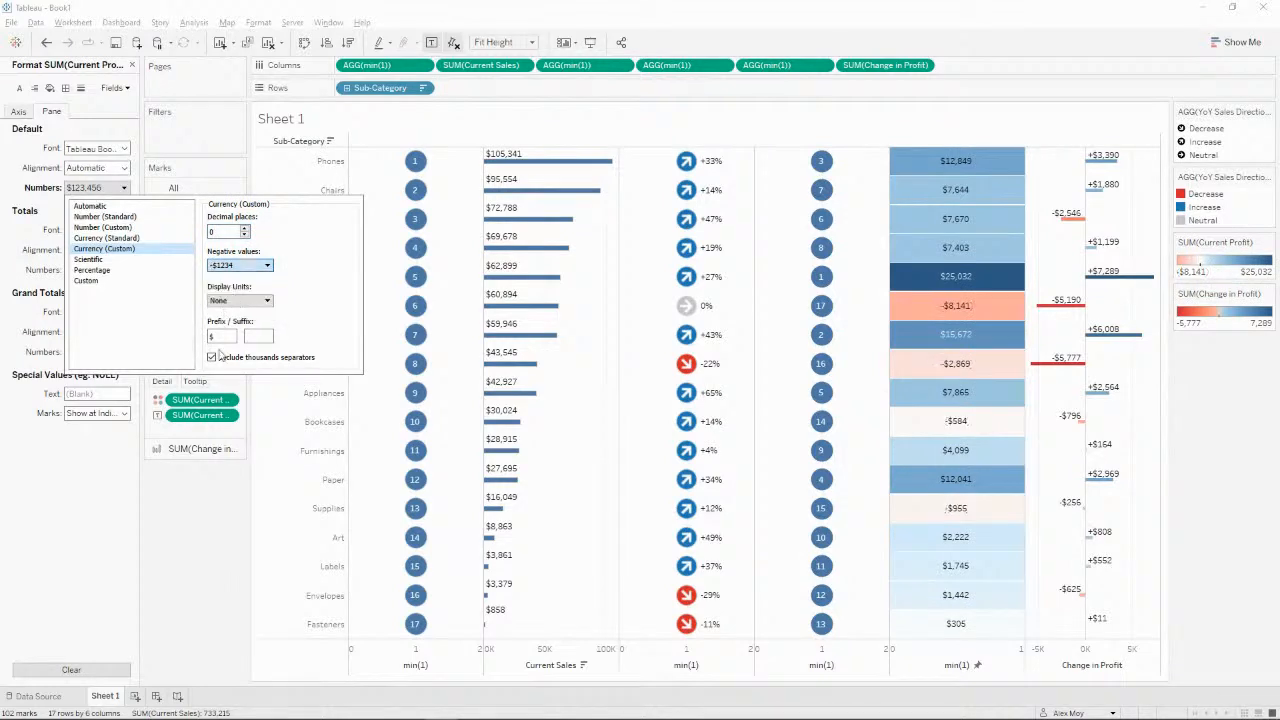
{"action": "left_click", "coordinate": [197, 492]}
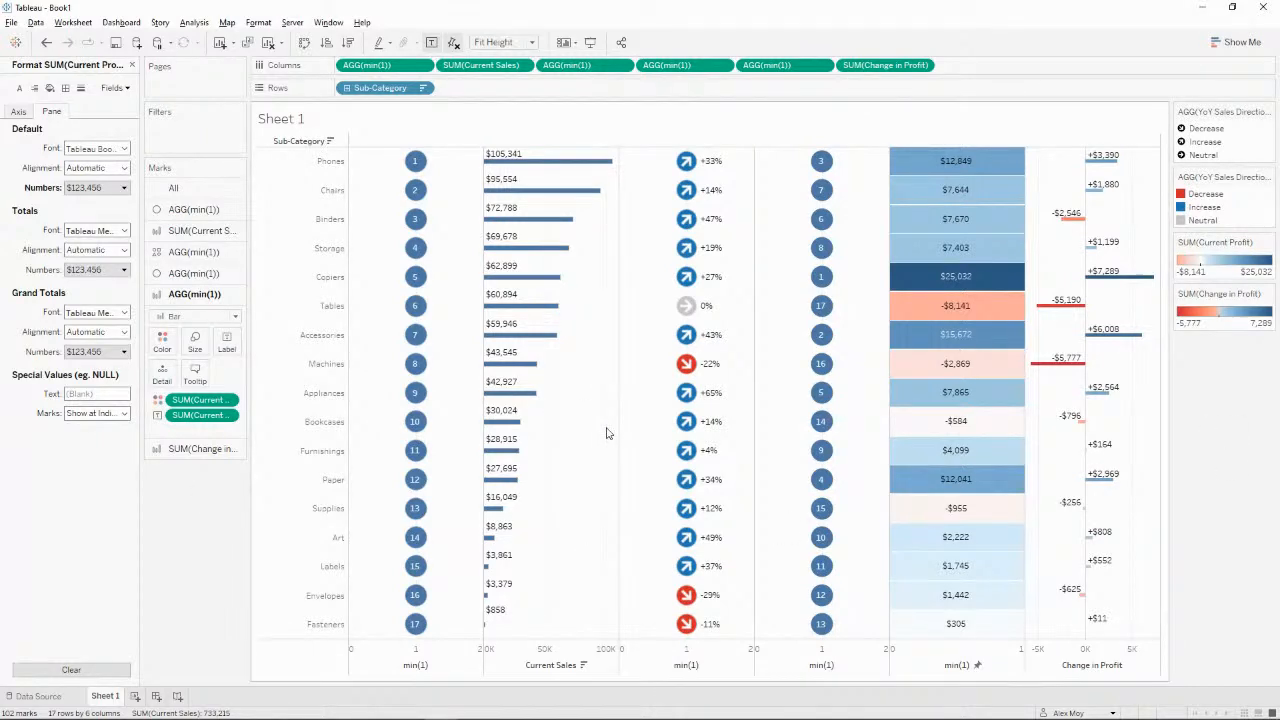
{"action": "left_click", "coordinate": [131, 64]}
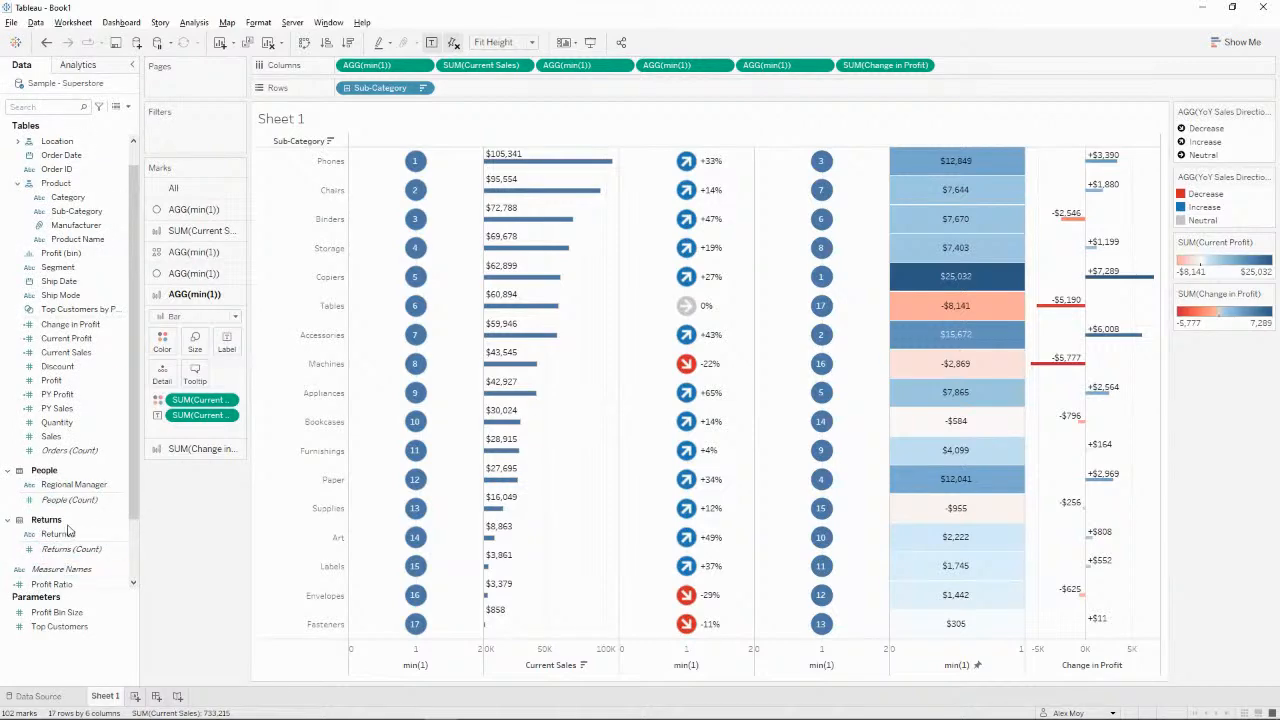
Examine the formula of the existing Profit Ratio calculated field without changing it.
{"action": "scroll", "coordinate": [70, 533], "scroll_direction": "down", "scroll_amount": 3}
{"action": "right_click", "coordinate": [90, 502]}
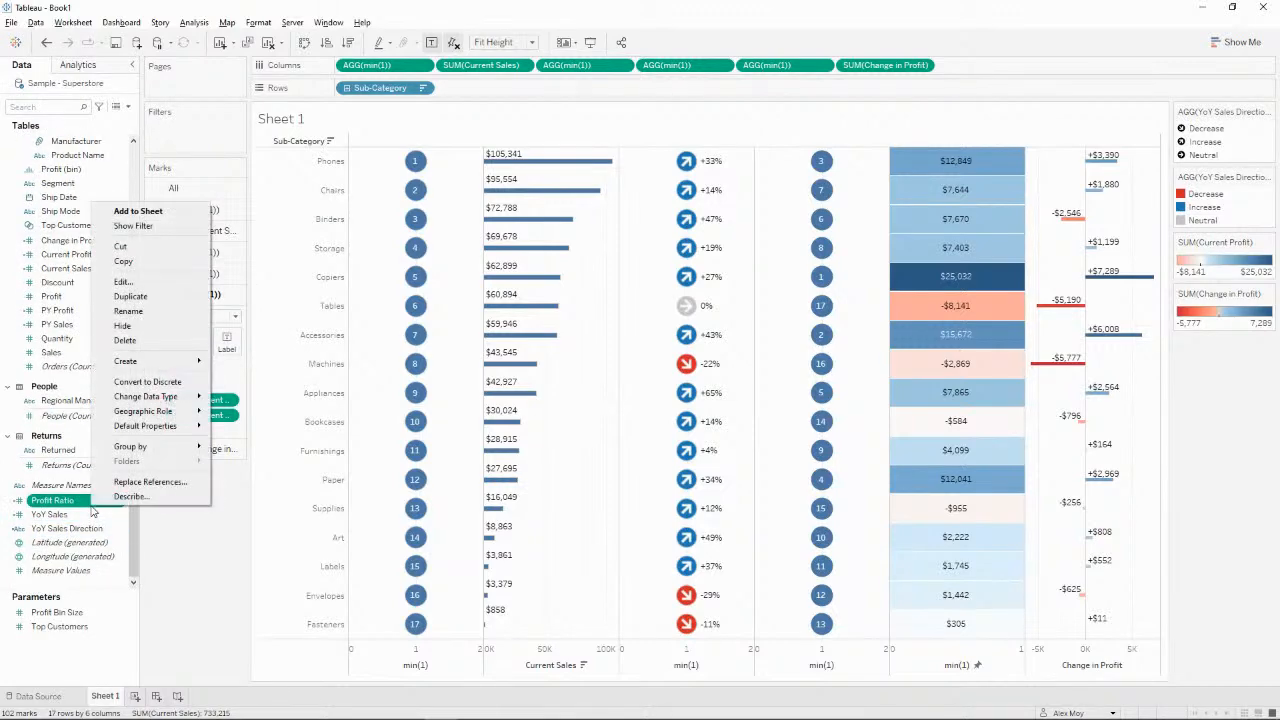
{"action": "left_click", "coordinate": [184, 284]}
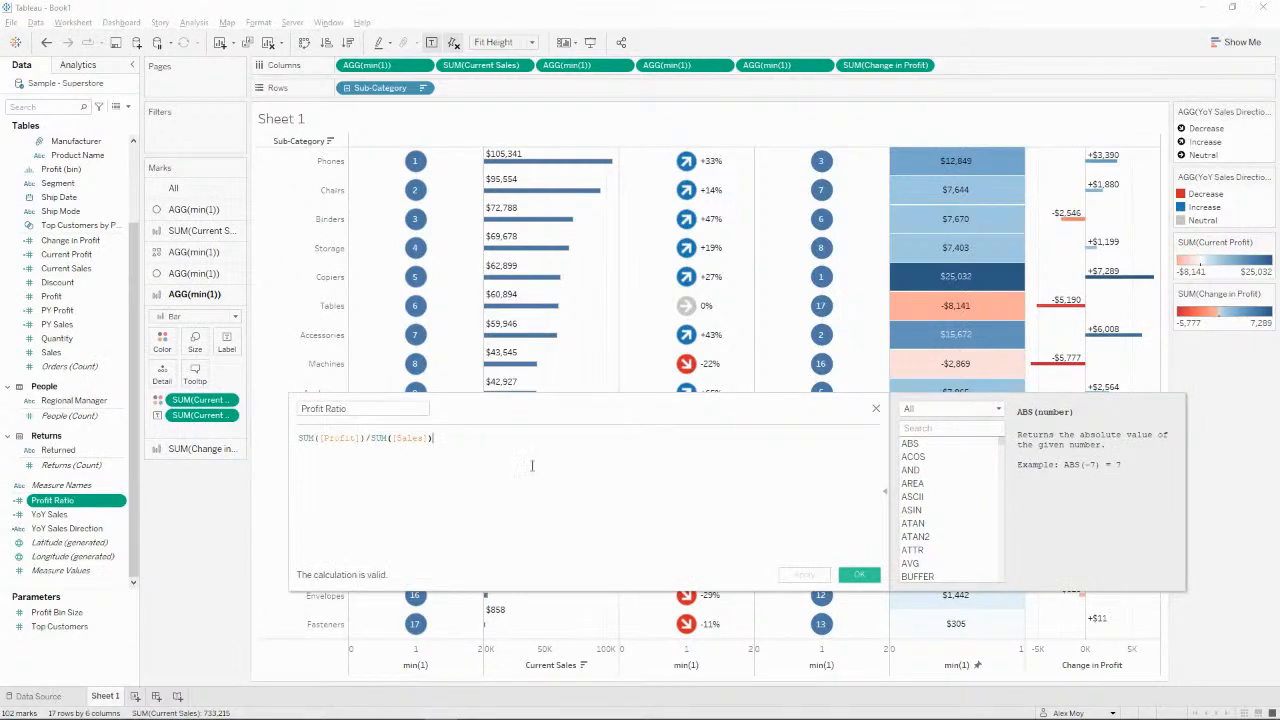
{"action": "left_click", "coordinate": [875, 412]}
Duplicate the Current Sales calculated field and rename the copy Current Profit Ratio.
{"action": "left_click", "coordinate": [64, 243]}
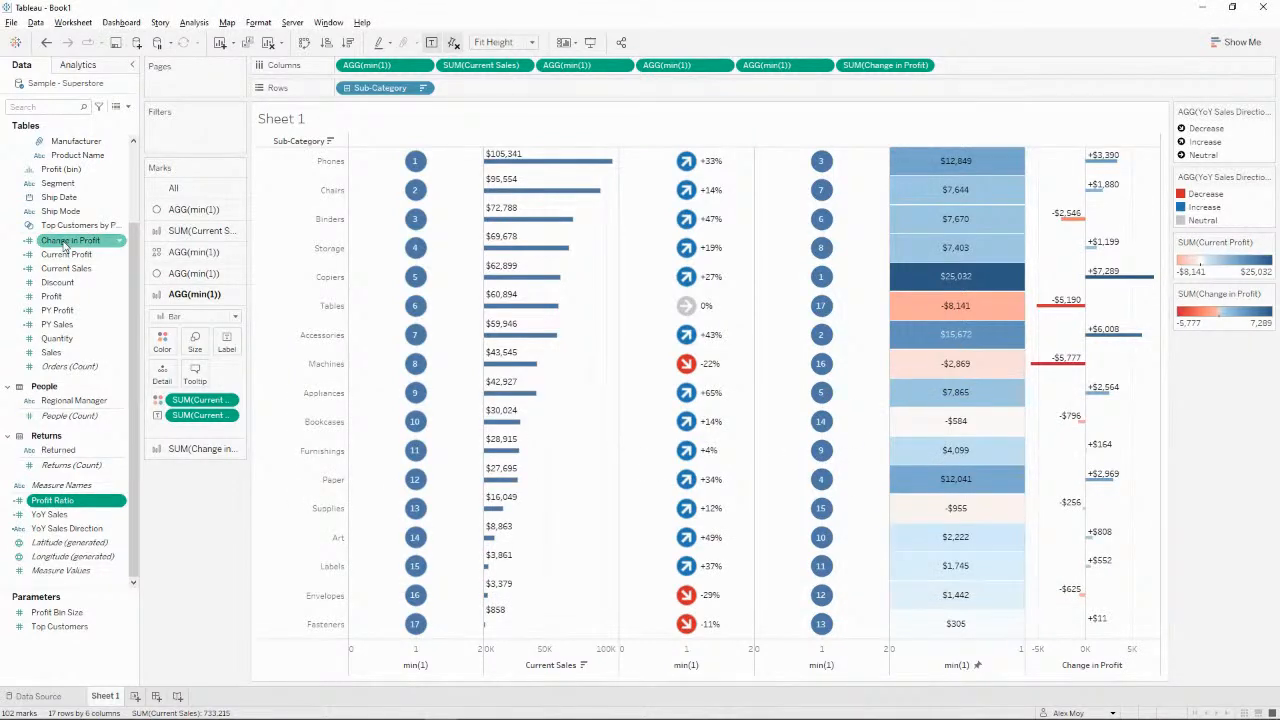
{"action": "scroll", "coordinate": [67, 247], "scroll_direction": "up", "scroll_amount": 3}
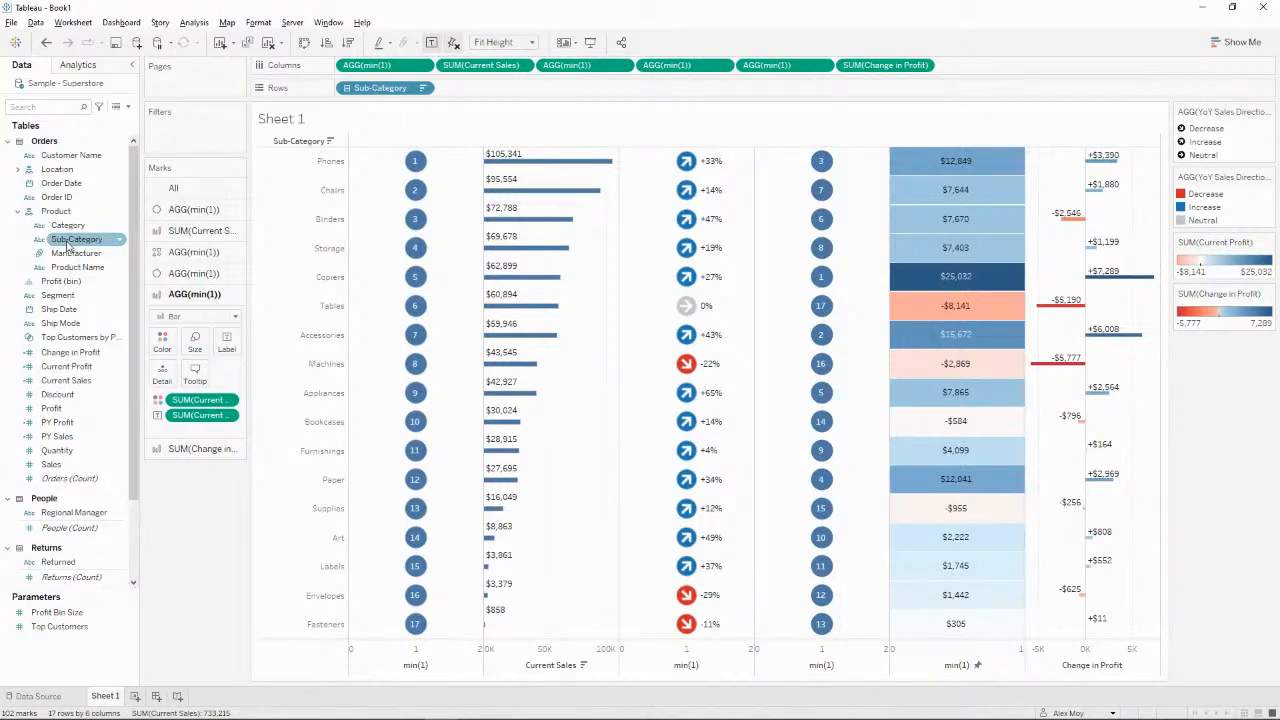
{"action": "scroll", "coordinate": [72, 289], "scroll_direction": "down", "scroll_amount": 1}
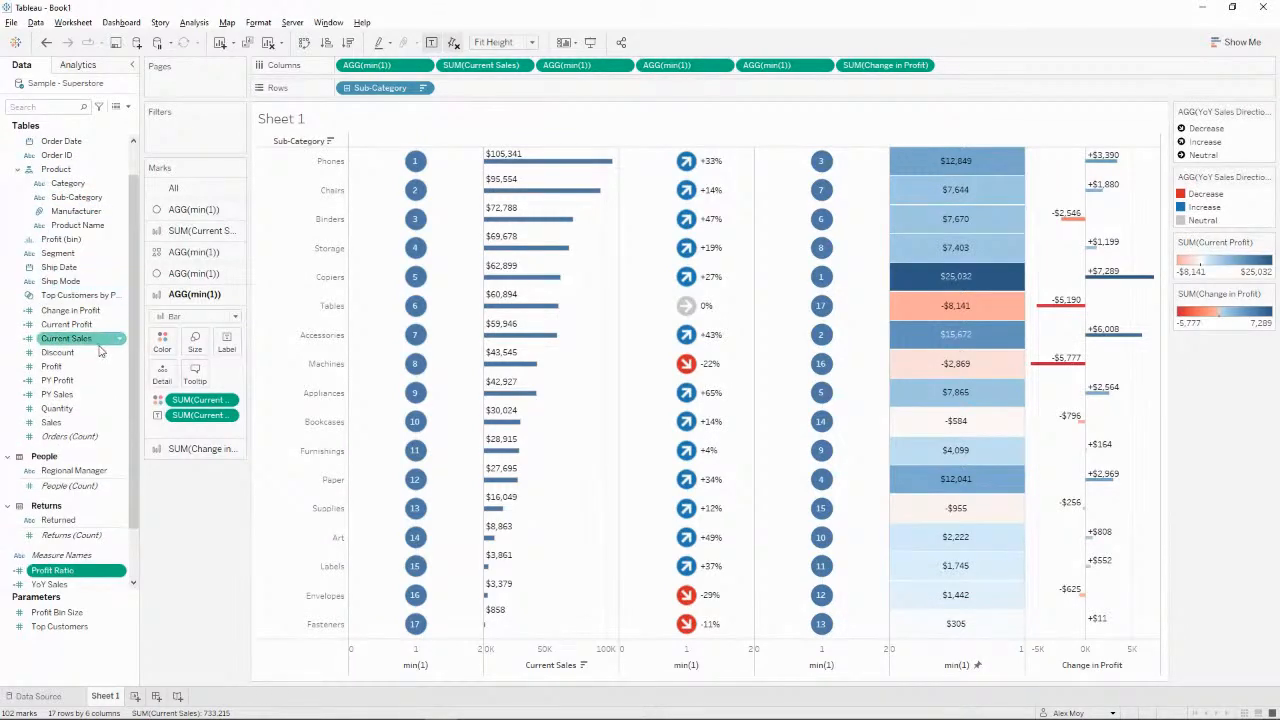
{"action": "right_click", "coordinate": [80, 325]}
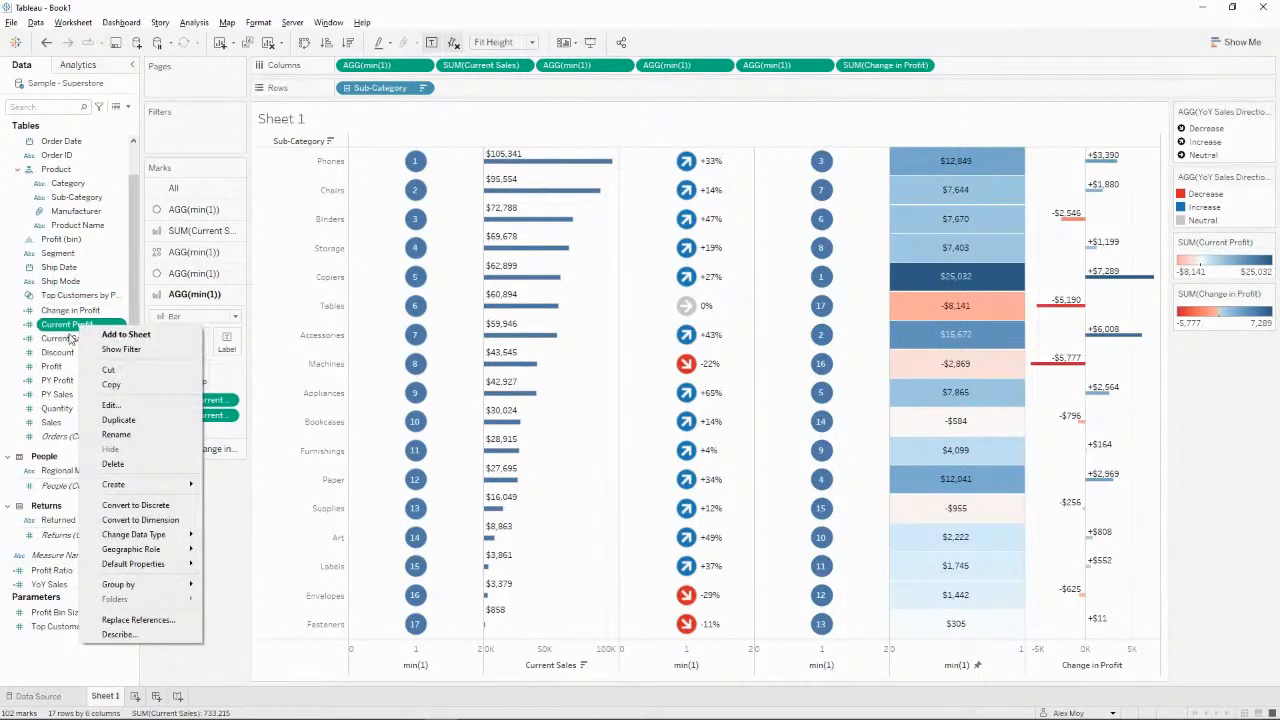
{"action": "right_click", "coordinate": [66, 339]}
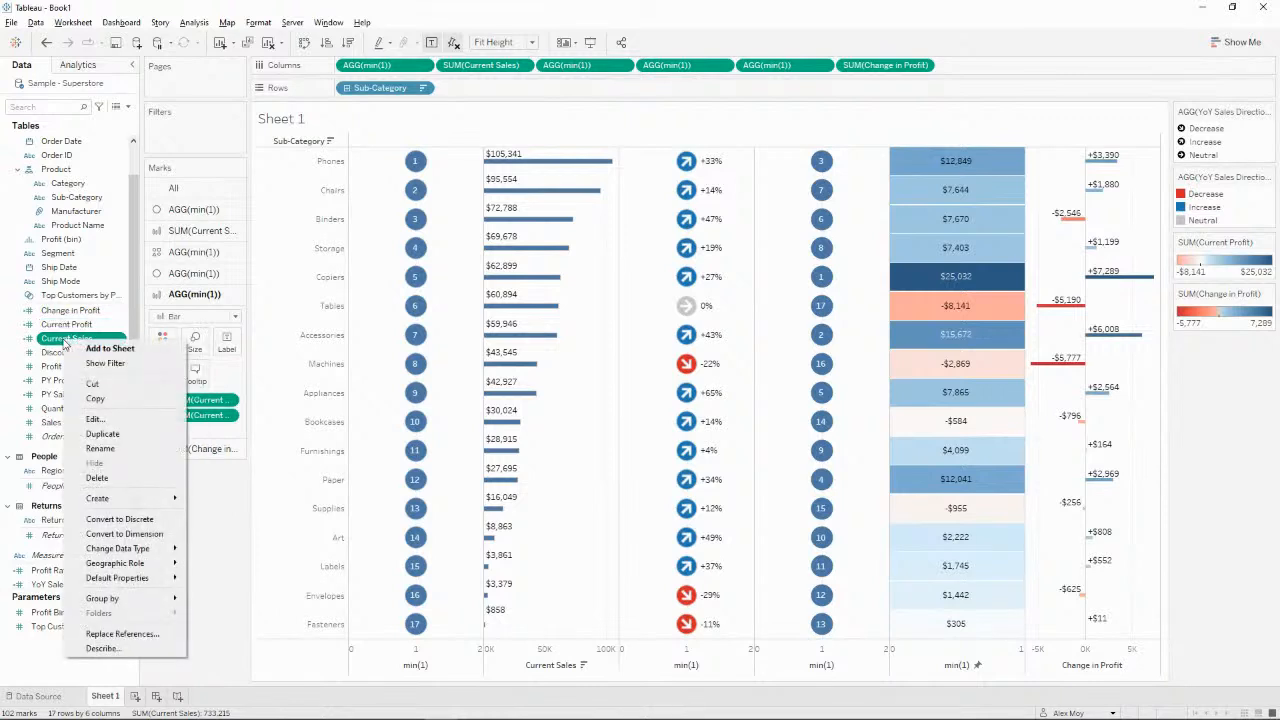
{"action": "left_click", "coordinate": [118, 434]}
{"action": "right_click", "coordinate": [86, 354]}
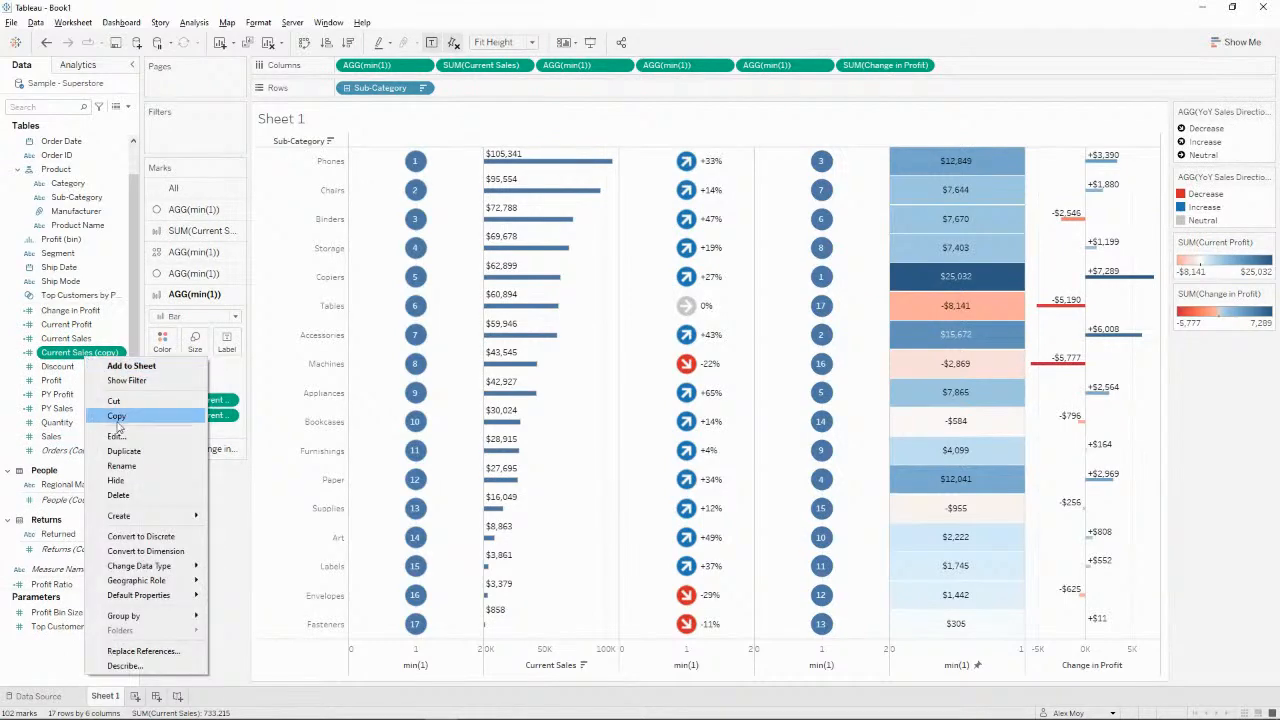
{"action": "left_click", "coordinate": [120, 436]}
{"action": "left_click", "coordinate": [409, 412]}
{"action": "key", "text": "ctrl+shift+Left"}
{"action": "key", "text": "ctrl+shift+Left"}
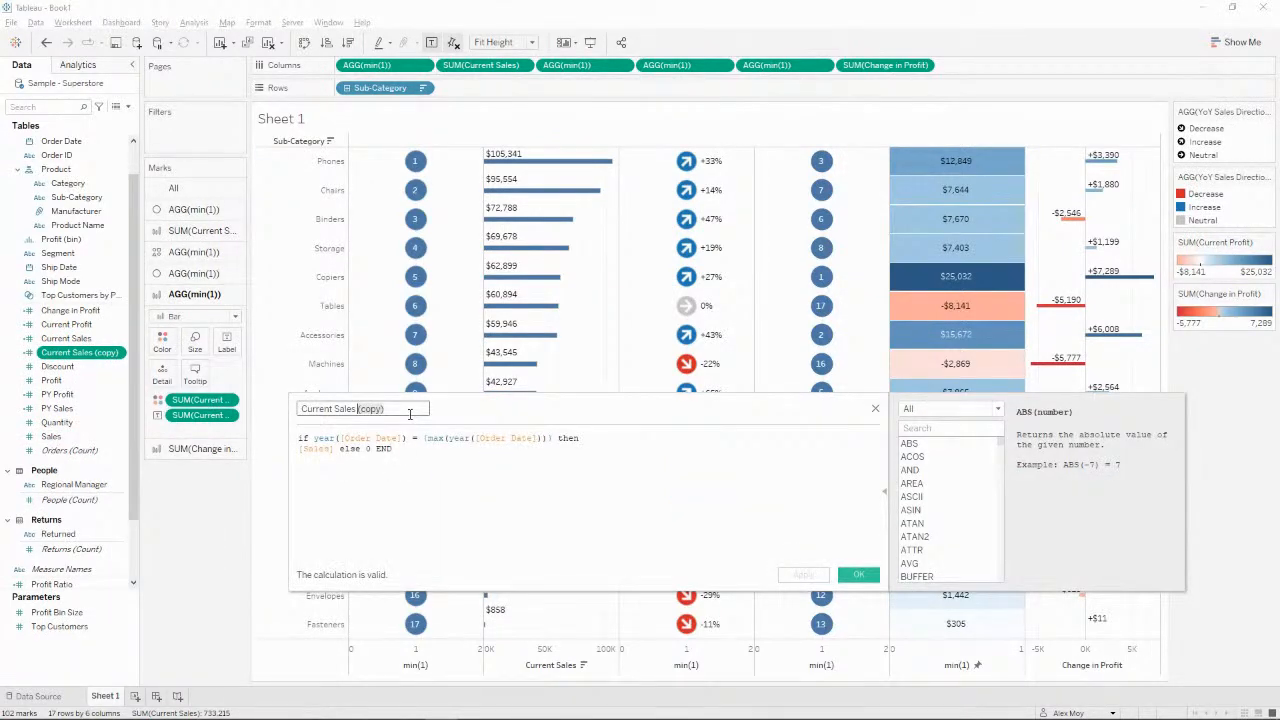
{"action": "type", "text": "Profit Ratio"}
Try to replace [Sales] with [Profit Ratio] in the Current Profit Ratio formula and save the calculation.
{"action": "left_click", "coordinate": [333, 450]}
{"action": "key", "text": "shift+Home"}
{"action": "type", "text": "profi"}
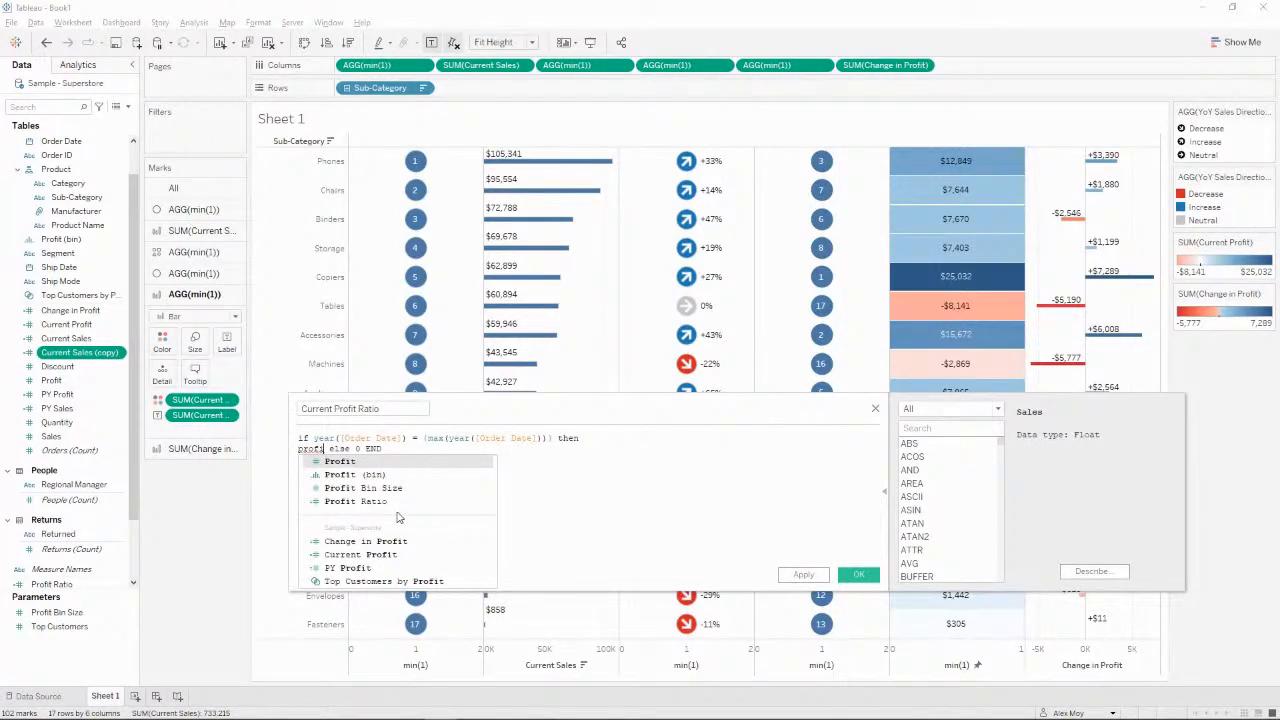
{"action": "left_click", "coordinate": [404, 505]}
{"action": "left_click", "coordinate": [804, 574]}
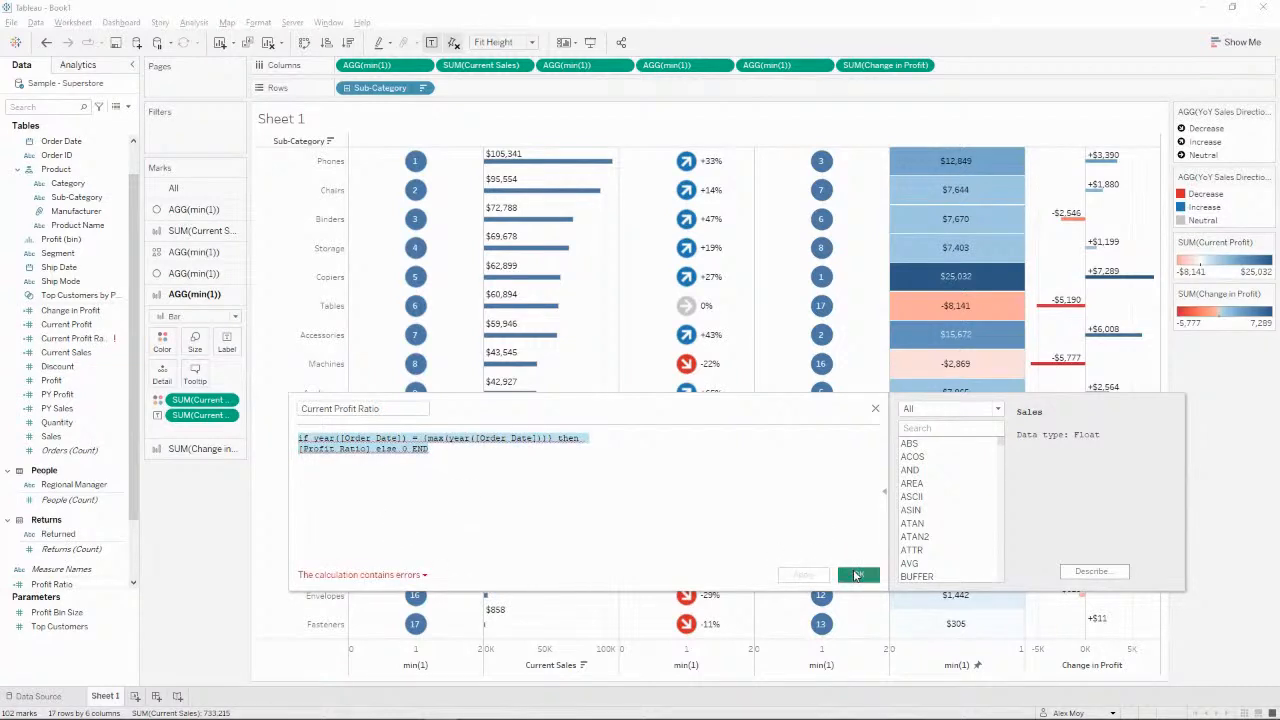
{"action": "left_click", "coordinate": [858, 574]}
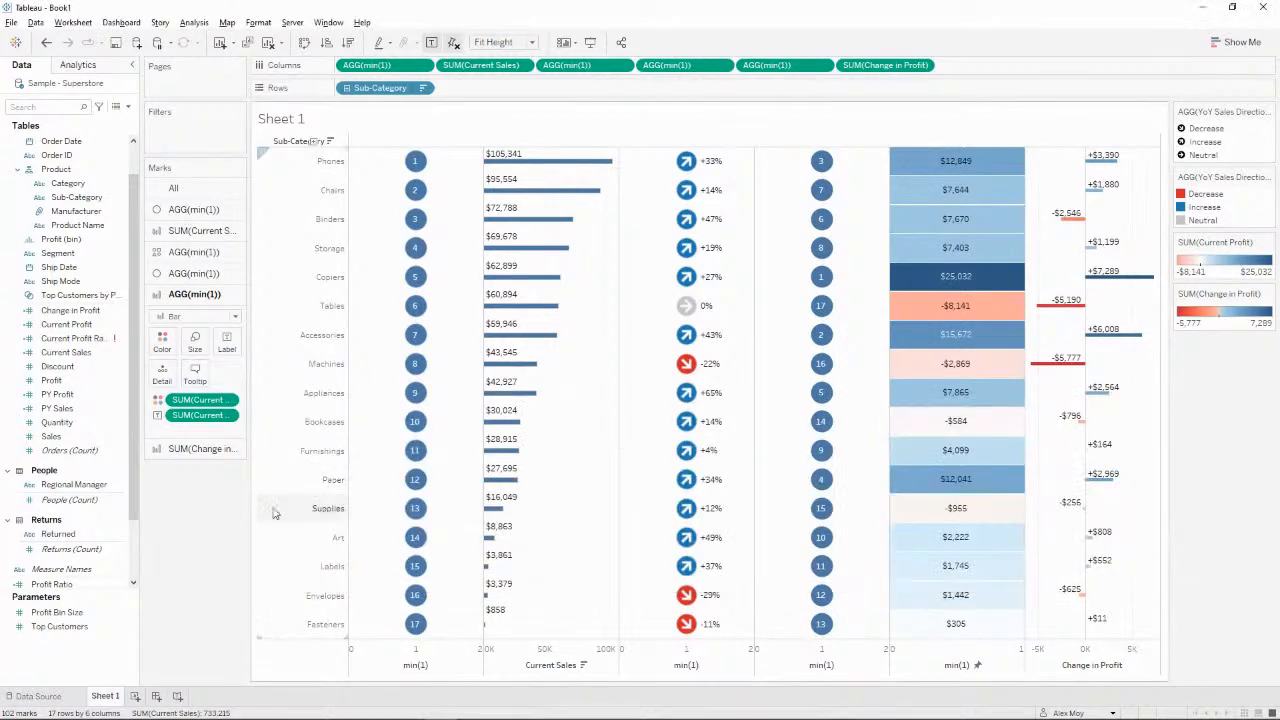
Reopen the Current Profit Ratio calculation and delete its entire formula.
{"action": "right_click", "coordinate": [92, 339]}
{"action": "left_click", "coordinate": [133, 408]}
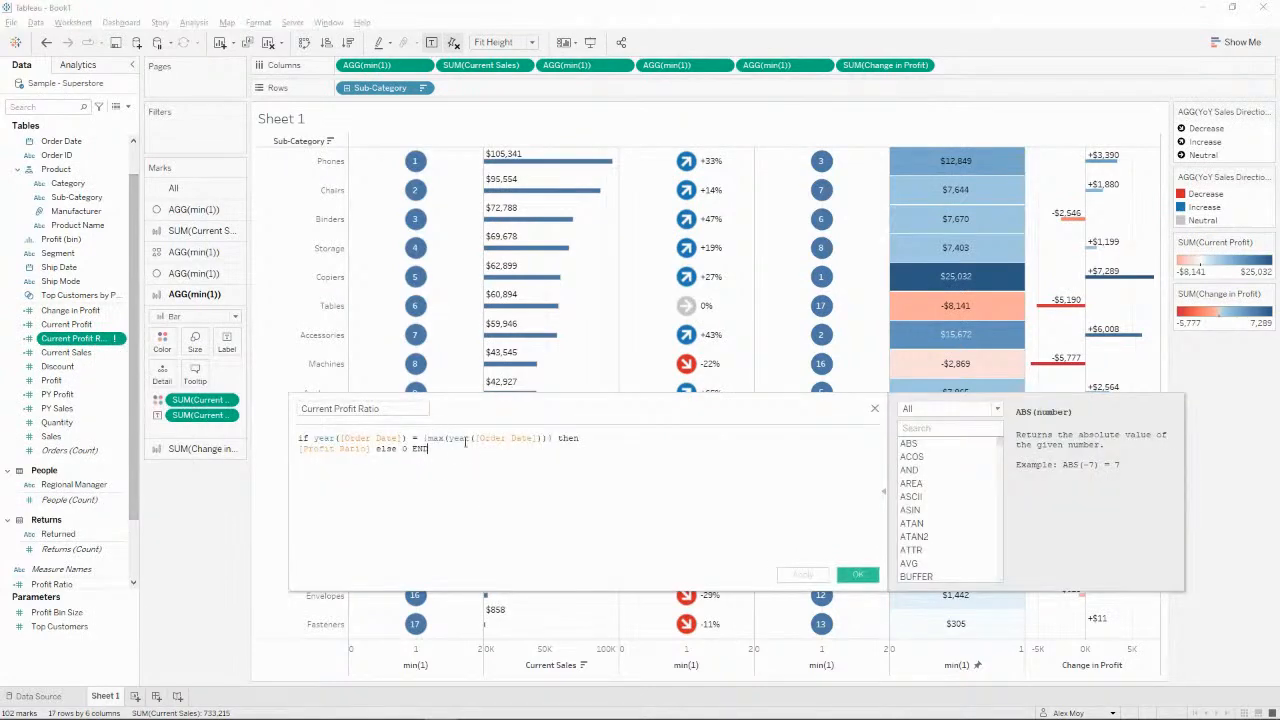
{"action": "left_click", "coordinate": [373, 449]}
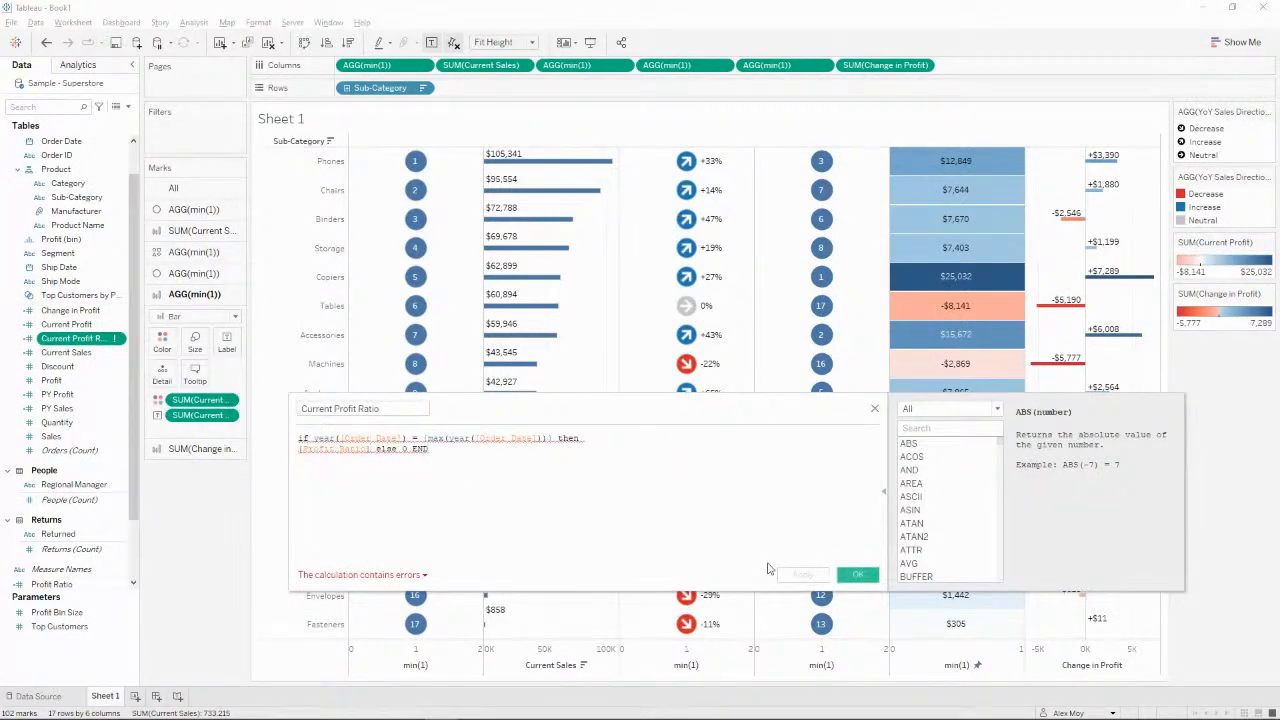
{"action": "key", "text": "shift+Home"}
{"action": "key", "text": "BackSpace"}
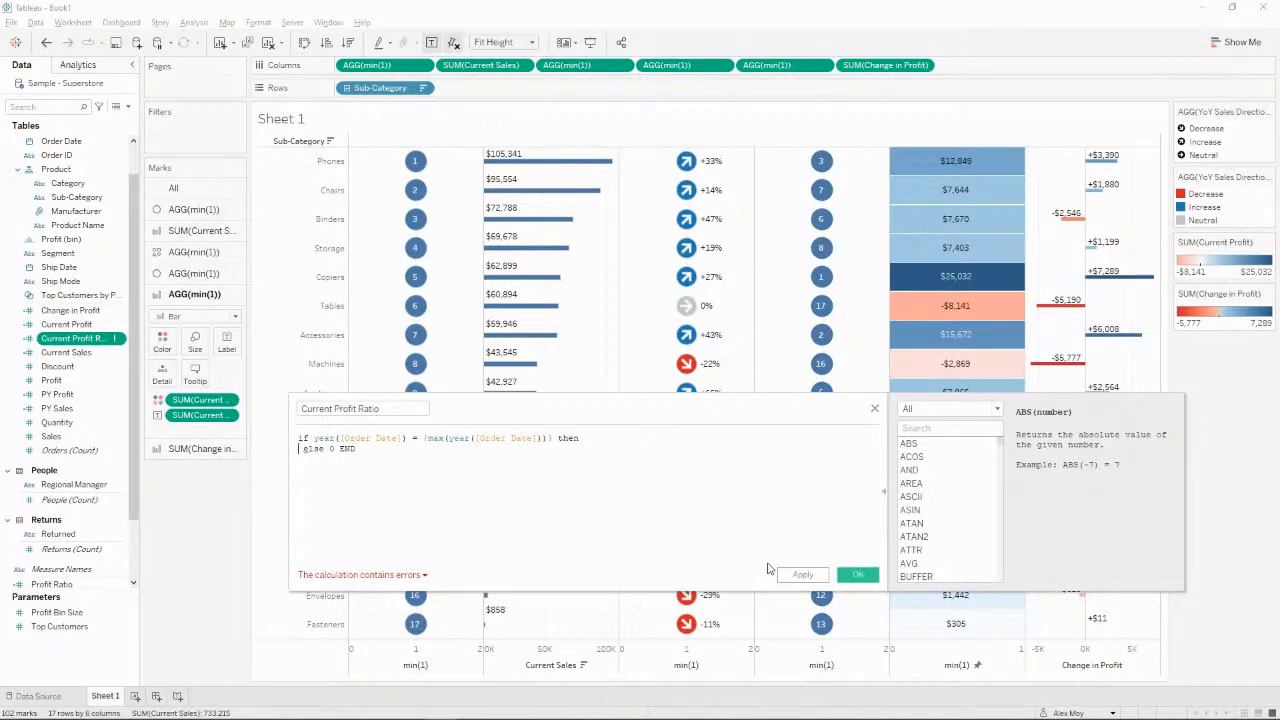
{"action": "key", "text": "ctrl+a"}
{"action": "key", "text": "BackSpace"}
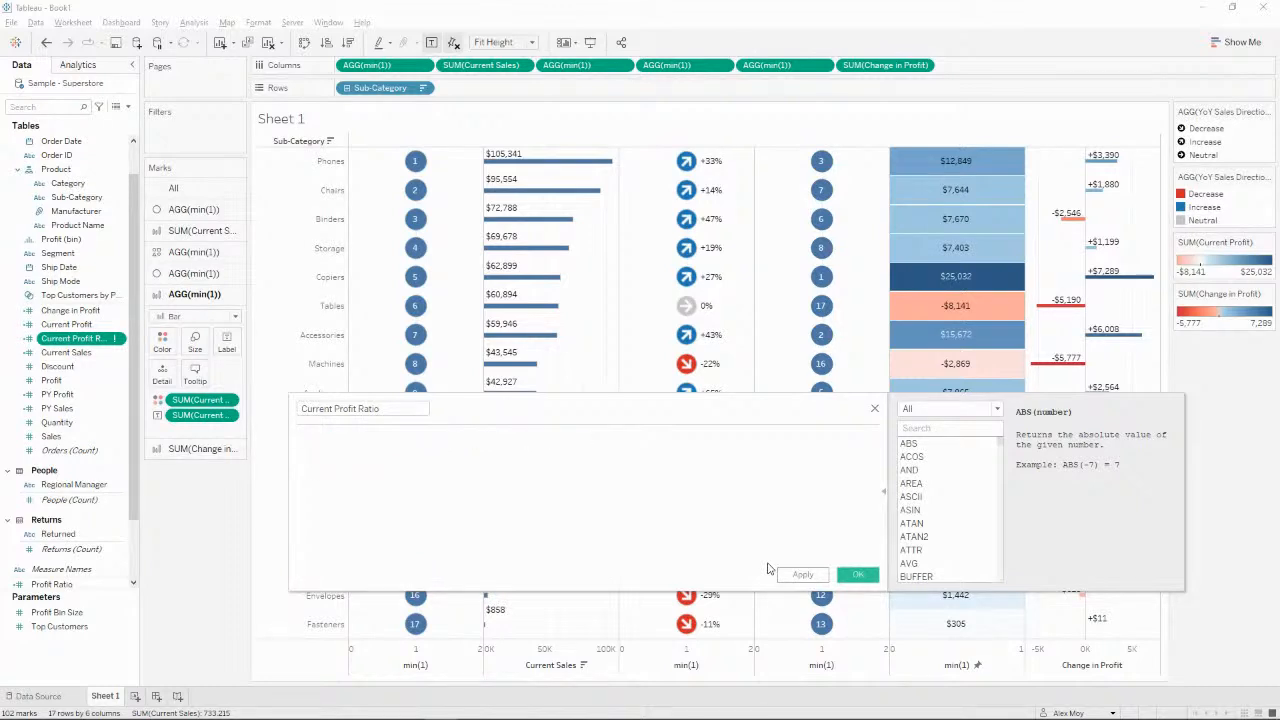
Enter the Current Profit Ratio formula sum([Current Profit]) / sum([Current Sales]) and apply it.
{"action": "type", "text": "sum(cu"}
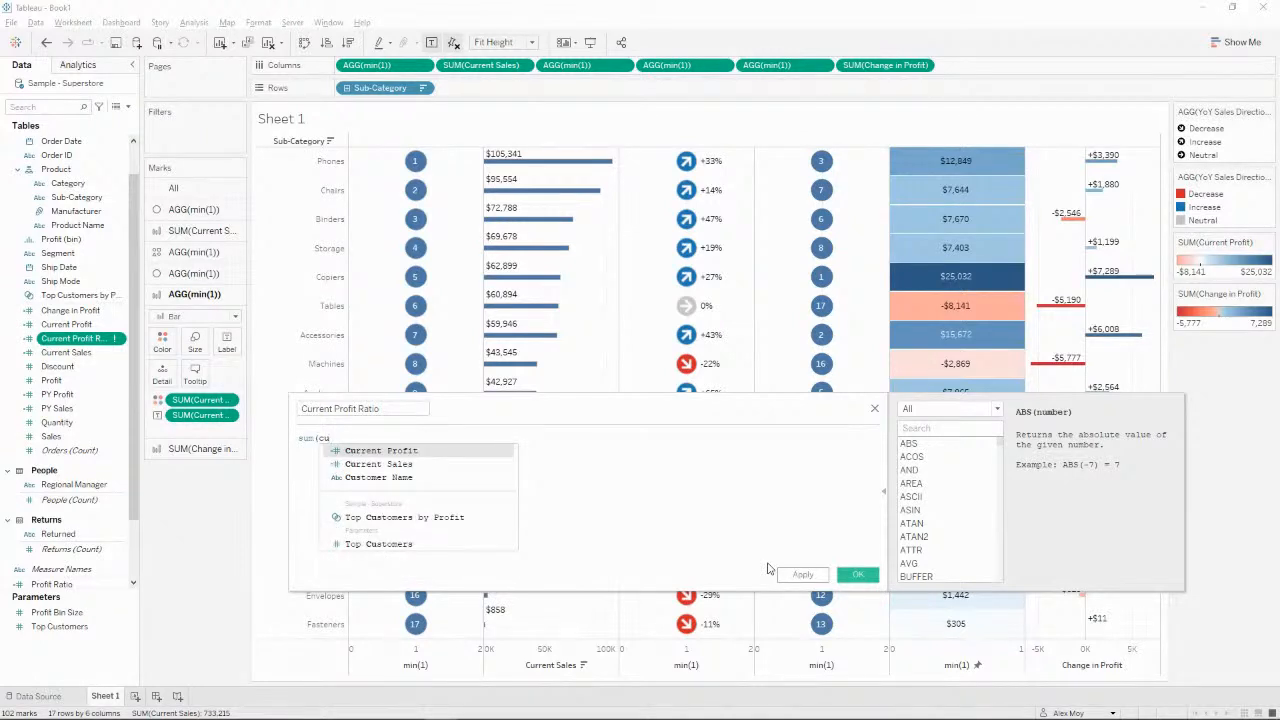
{"action": "key", "text": "Return"}
{"action": "type", "text": "/ sum(cu"}
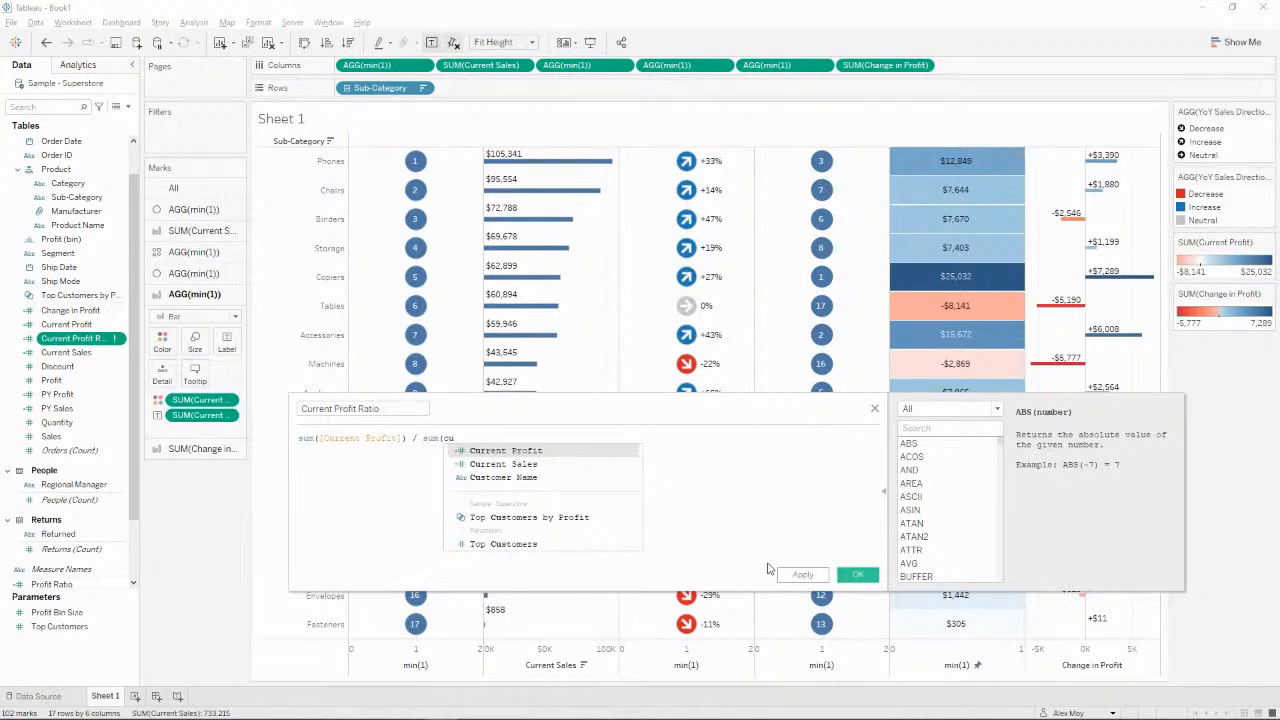
{"action": "key", "text": "Down"}
{"action": "key", "text": "Return"}
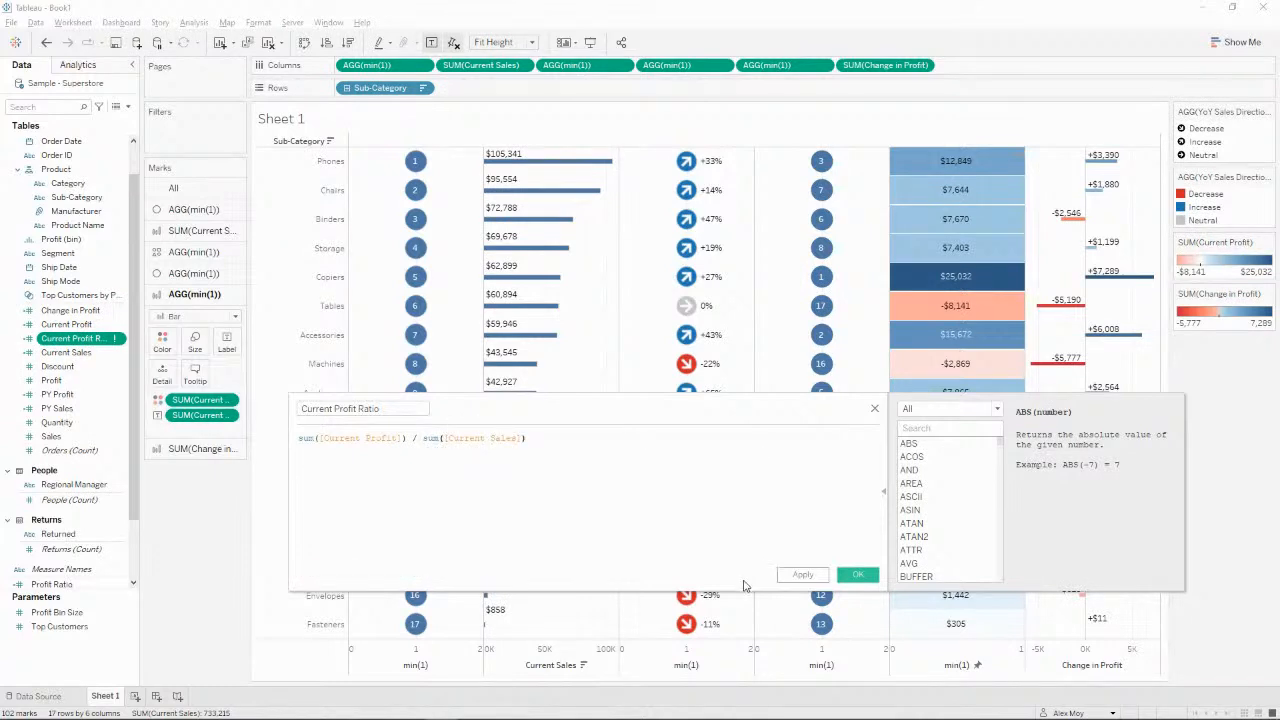
{"action": "left_click", "coordinate": [793, 579]}
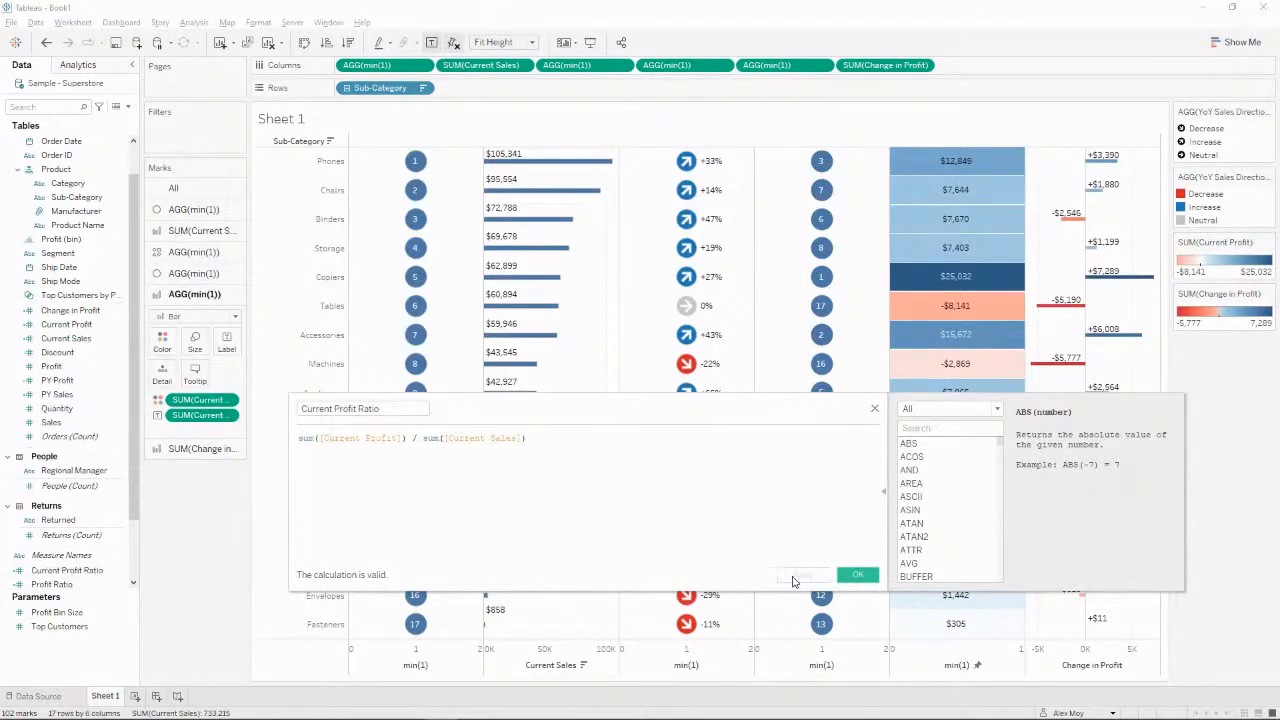
Close the calculation and add another min(1) measure at the end of the Columns shelf.
{"action": "left_click", "coordinate": [855, 573]}
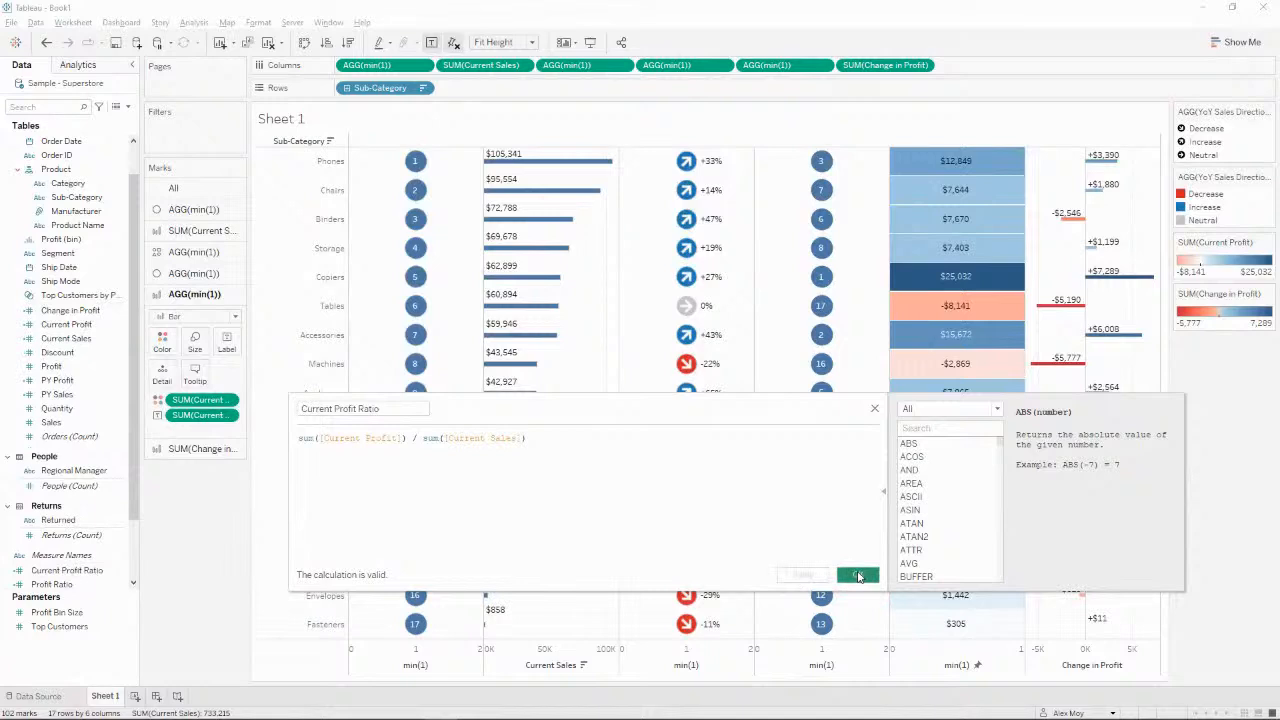
{"action": "left_click", "coordinate": [62, 381]}
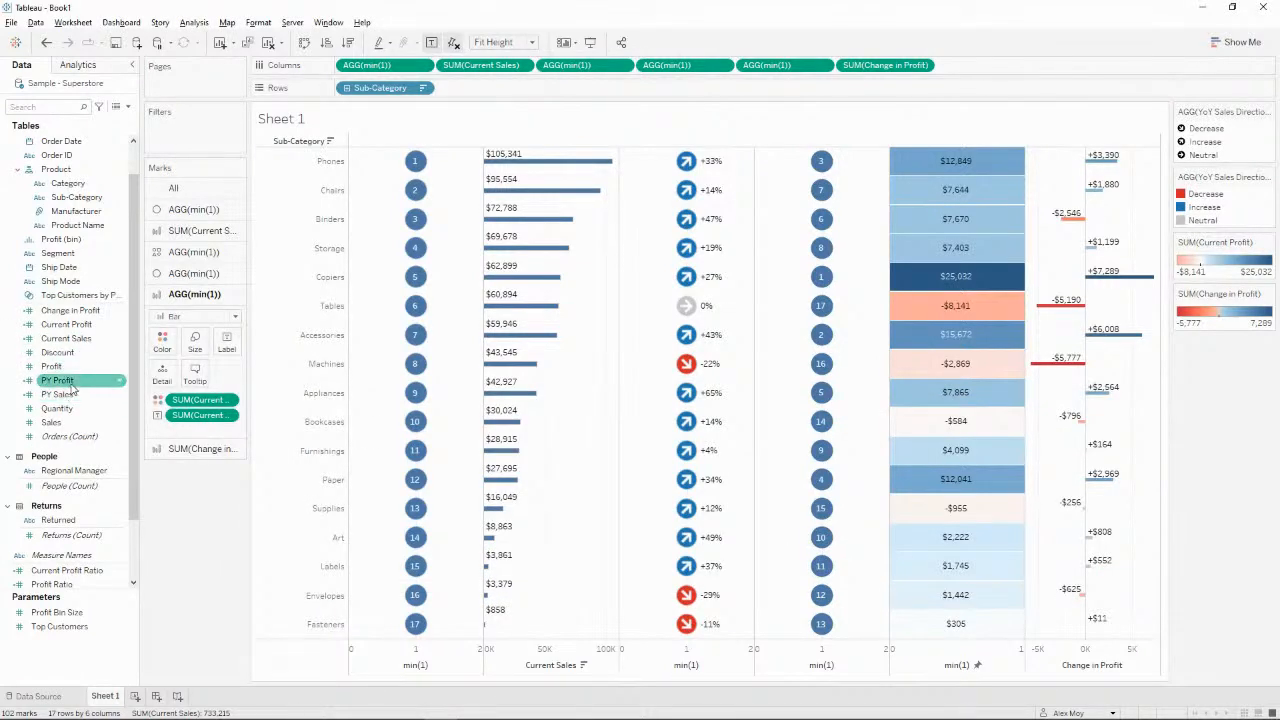
{"action": "double_click", "coordinate": [1006, 65]}
{"action": "type", "text": "min(1)"}
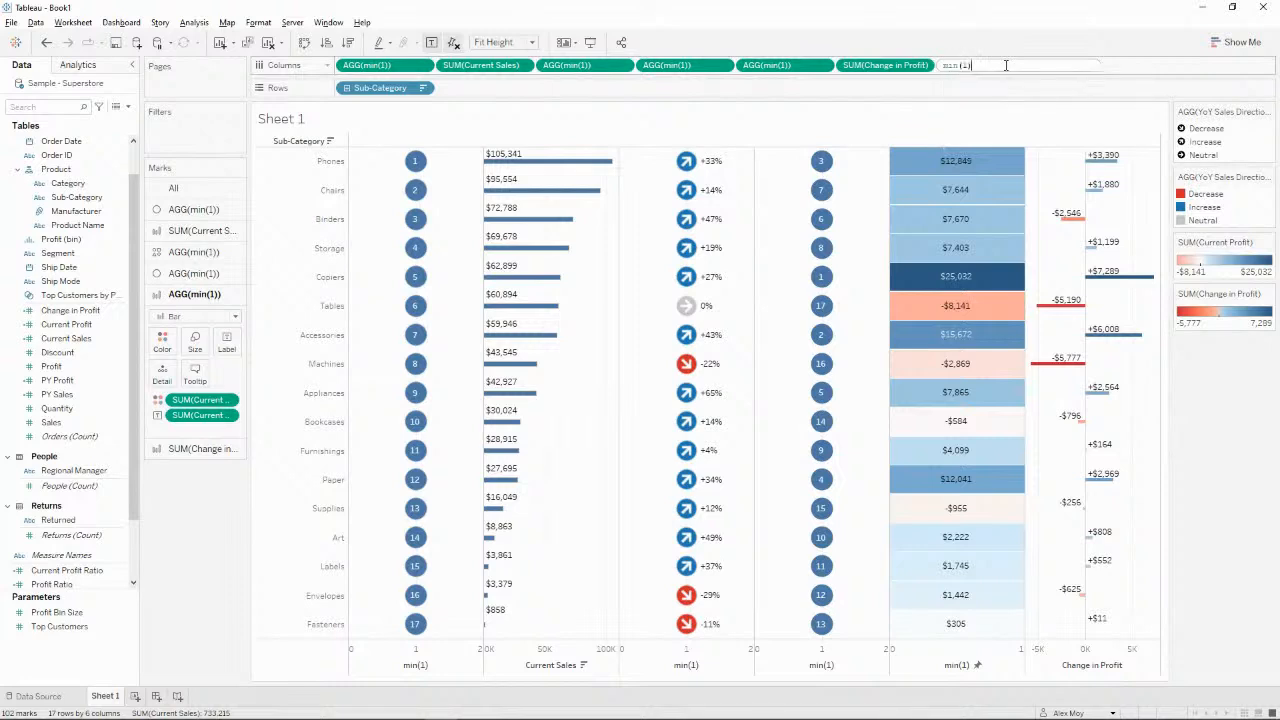
{"action": "key", "text": "Return"}
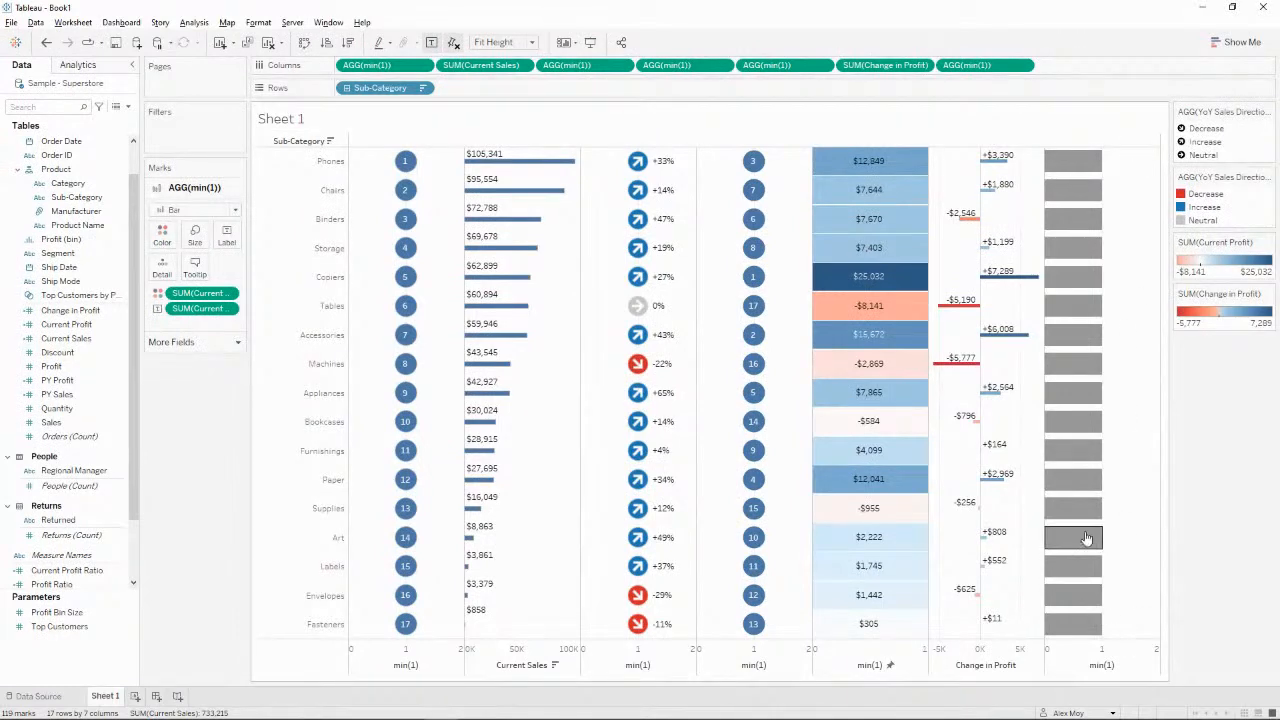
Fix the axis range of the last min(1) column with an end value of 1.
{"action": "right_click", "coordinate": [1122, 658]}
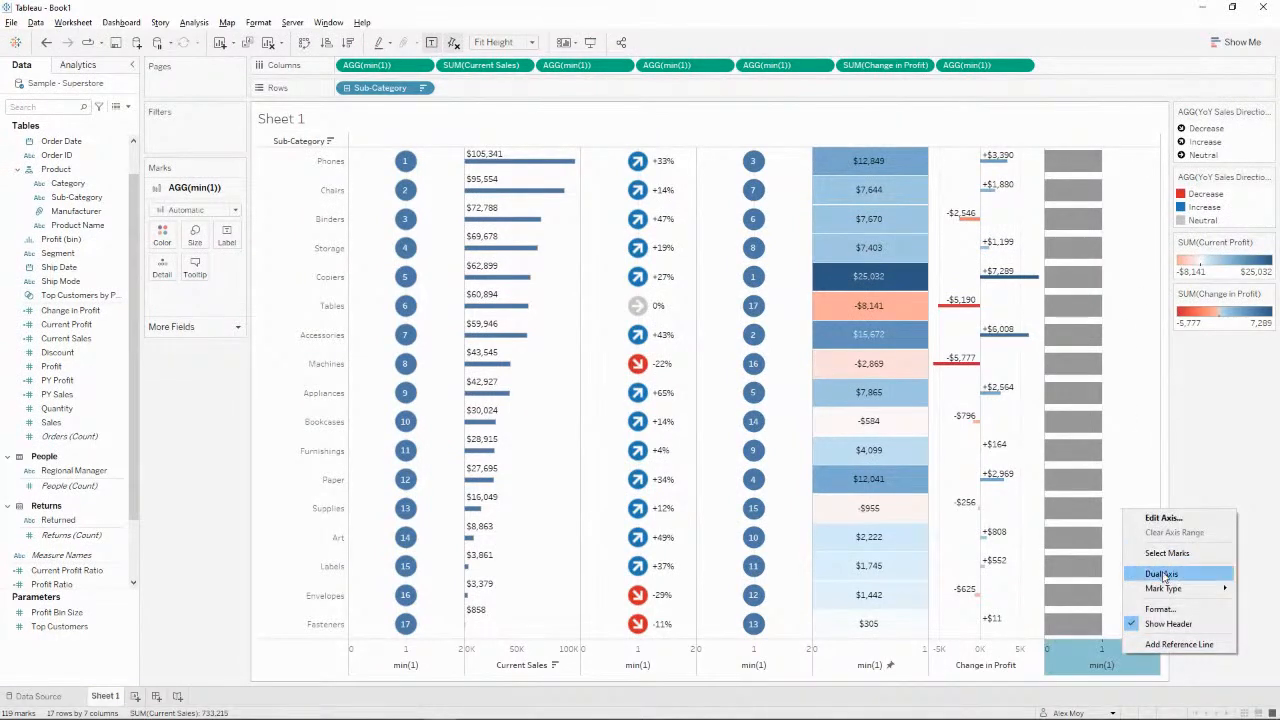
{"action": "left_click", "coordinate": [1164, 518]}
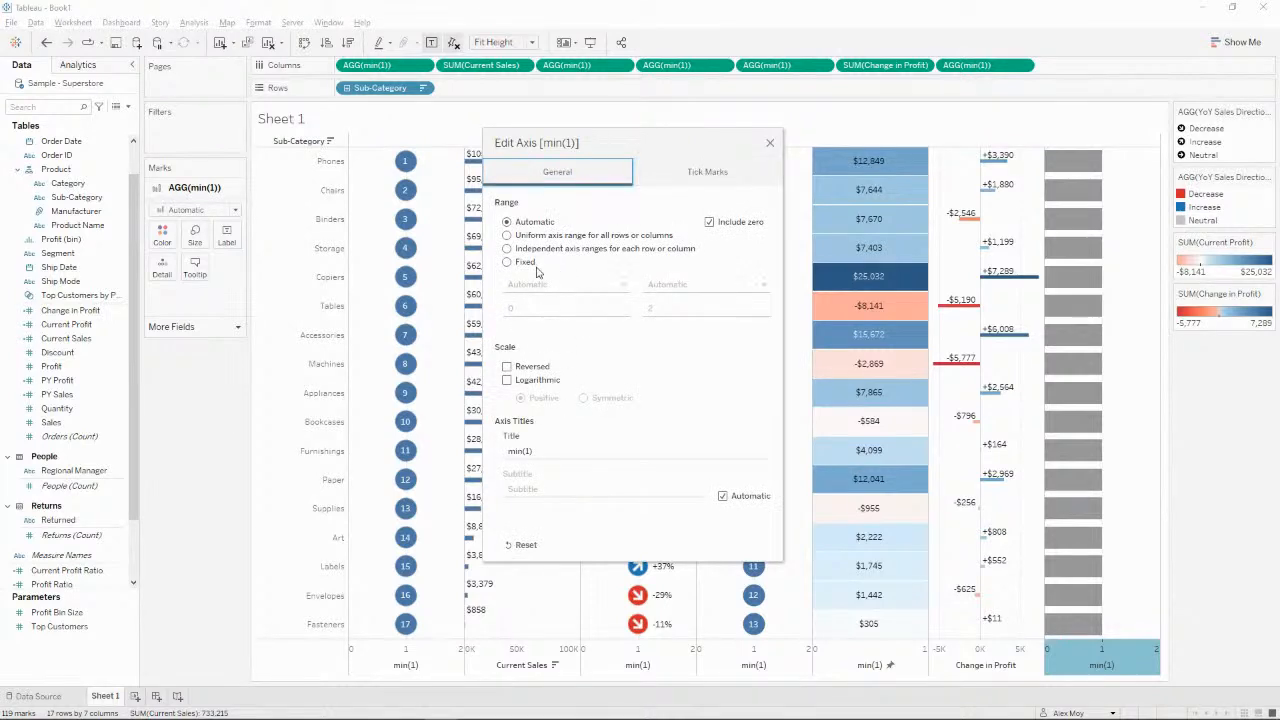
{"action": "left_click", "coordinate": [528, 263]}
{"action": "double_click", "coordinate": [662, 307]}
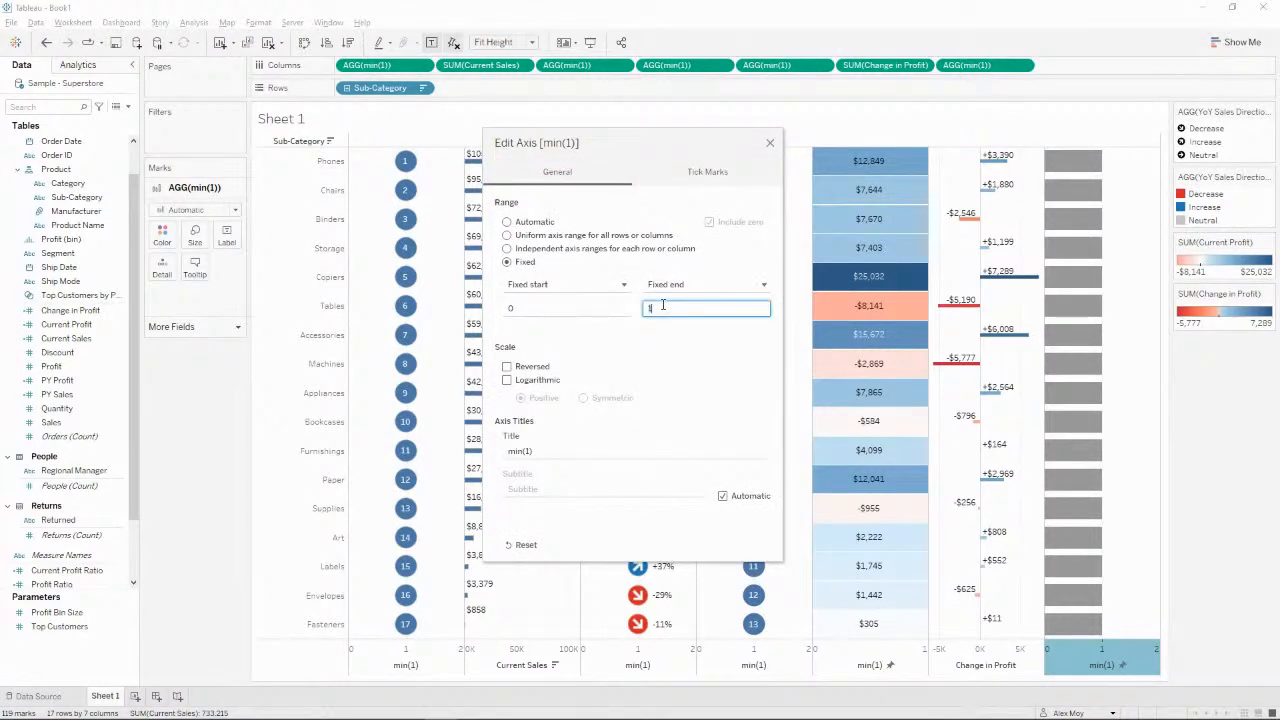
{"action": "type", "text": "1"}
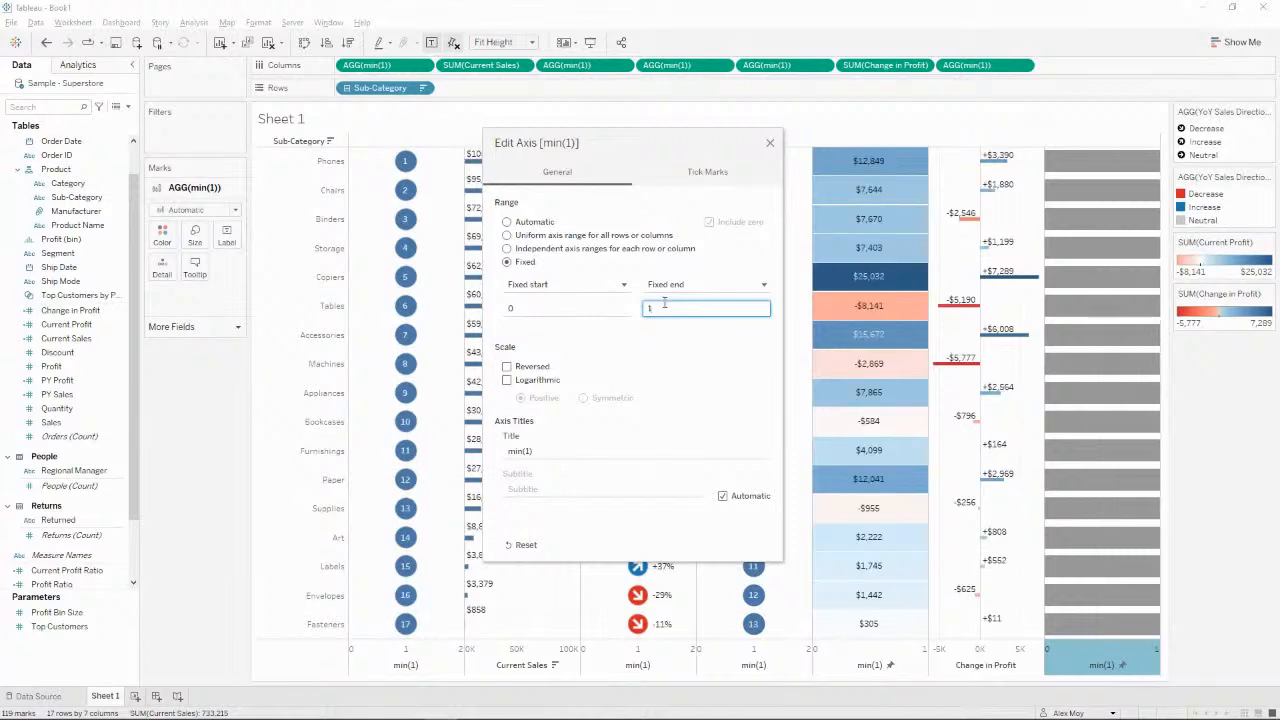
{"action": "left_click_drag", "start_coordinate": [775, 144], "coordinate": [771, 145]}
{"action": "left_click", "coordinate": [771, 145]}
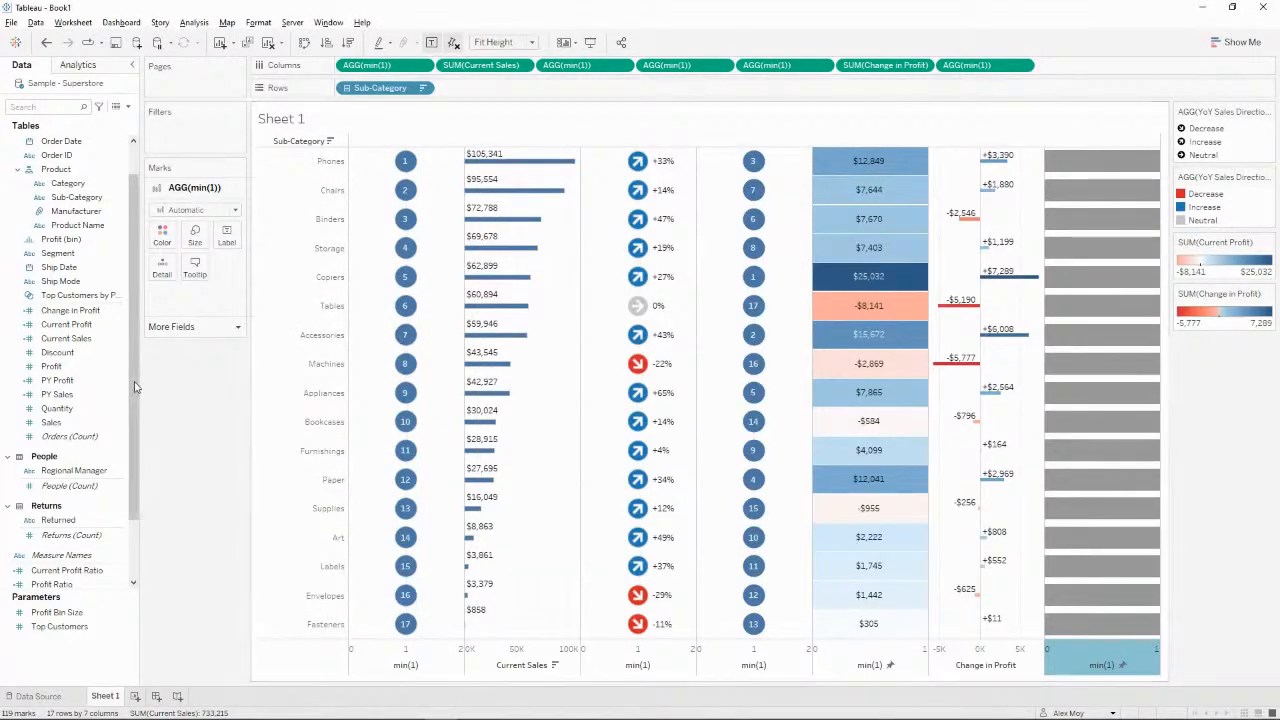
{"action": "left_click", "coordinate": [157, 404]}
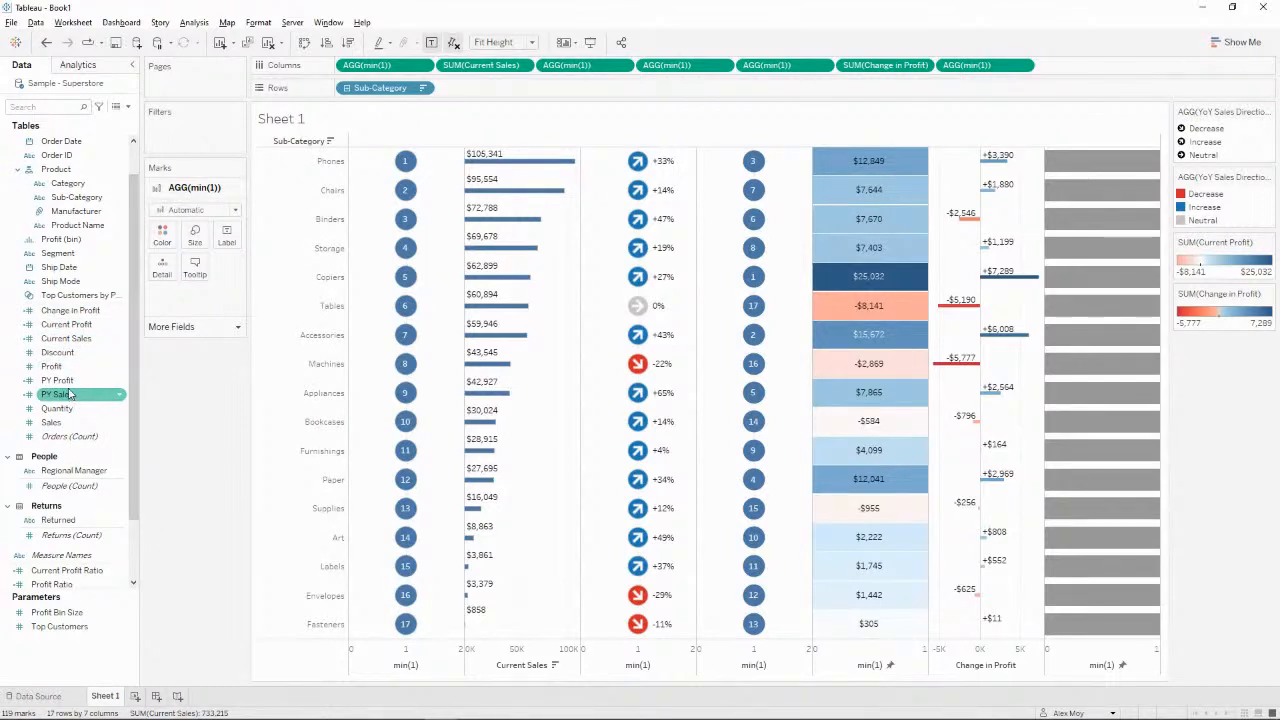
Label the bars of the last min(1) column with Current Profit Ratio.
{"action": "scroll", "coordinate": [80, 400], "scroll_direction": "down", "scroll_amount": 3}
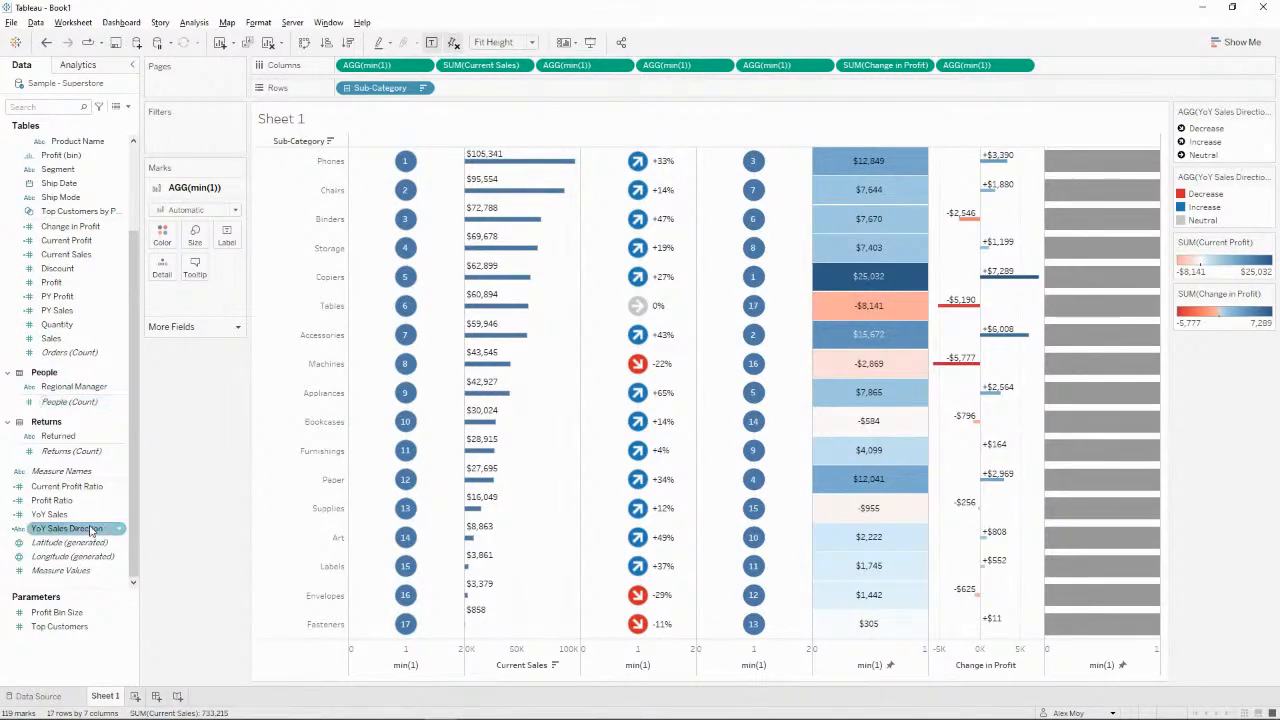
{"action": "left_click_drag", "start_coordinate": [83, 490], "coordinate": [197, 470]}
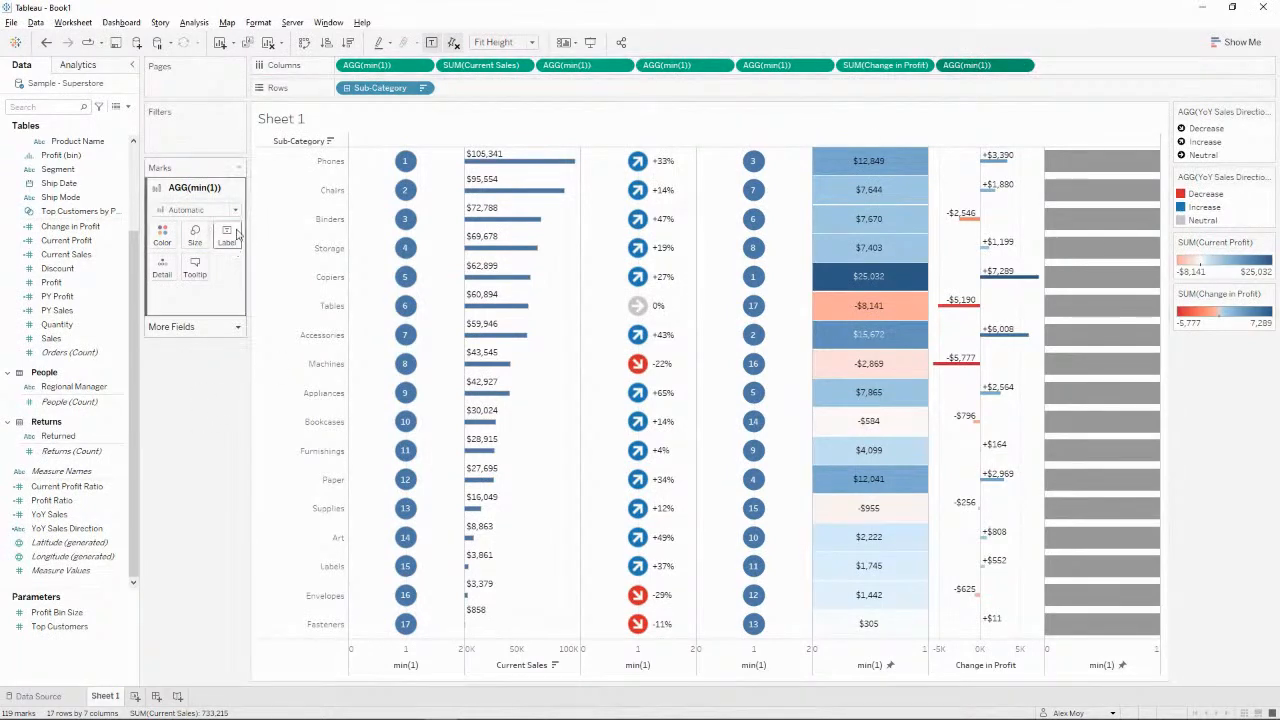
{"action": "left_click_drag", "start_coordinate": [52, 500], "coordinate": [185, 308]}
{"action": "left_click_drag", "start_coordinate": [55, 493], "coordinate": [229, 246]}
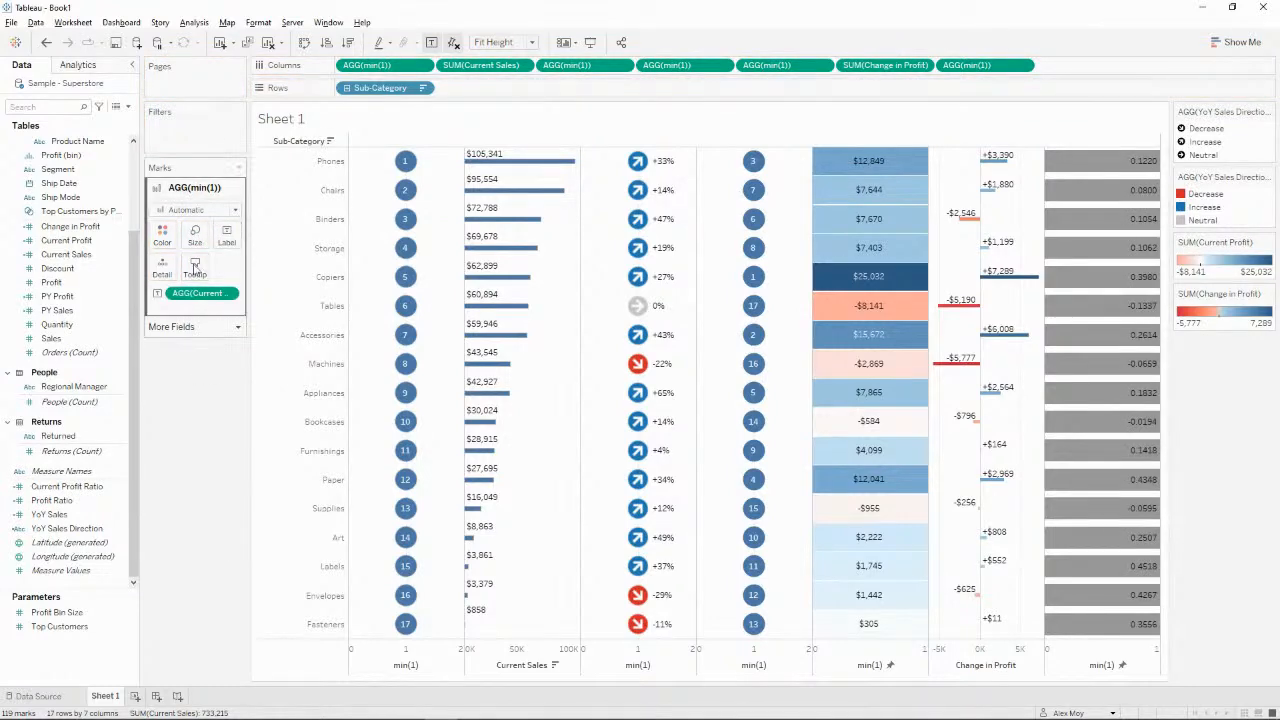
Set the default number format of Current Profit Ratio to Percentage with one decimal place.
{"action": "left_click", "coordinate": [80, 487]}
{"action": "right_click", "coordinate": [80, 487]}
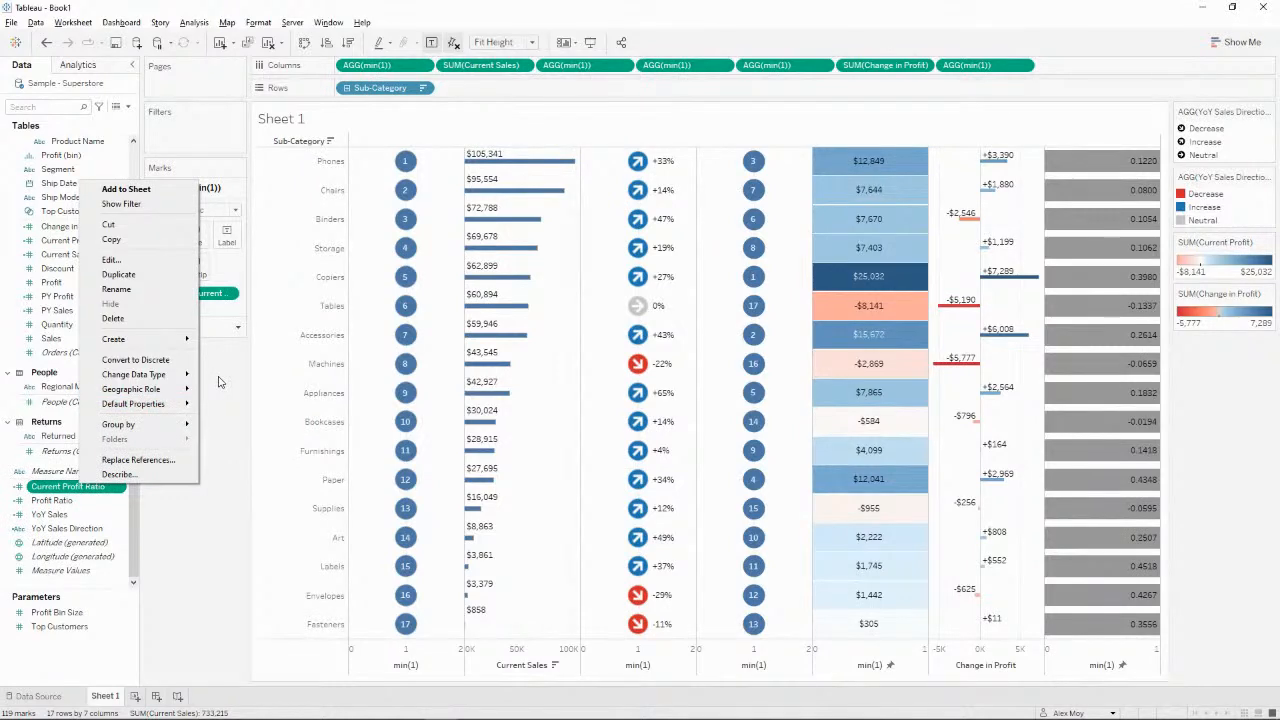
{"action": "mouse_move", "coordinate": [172, 404]}
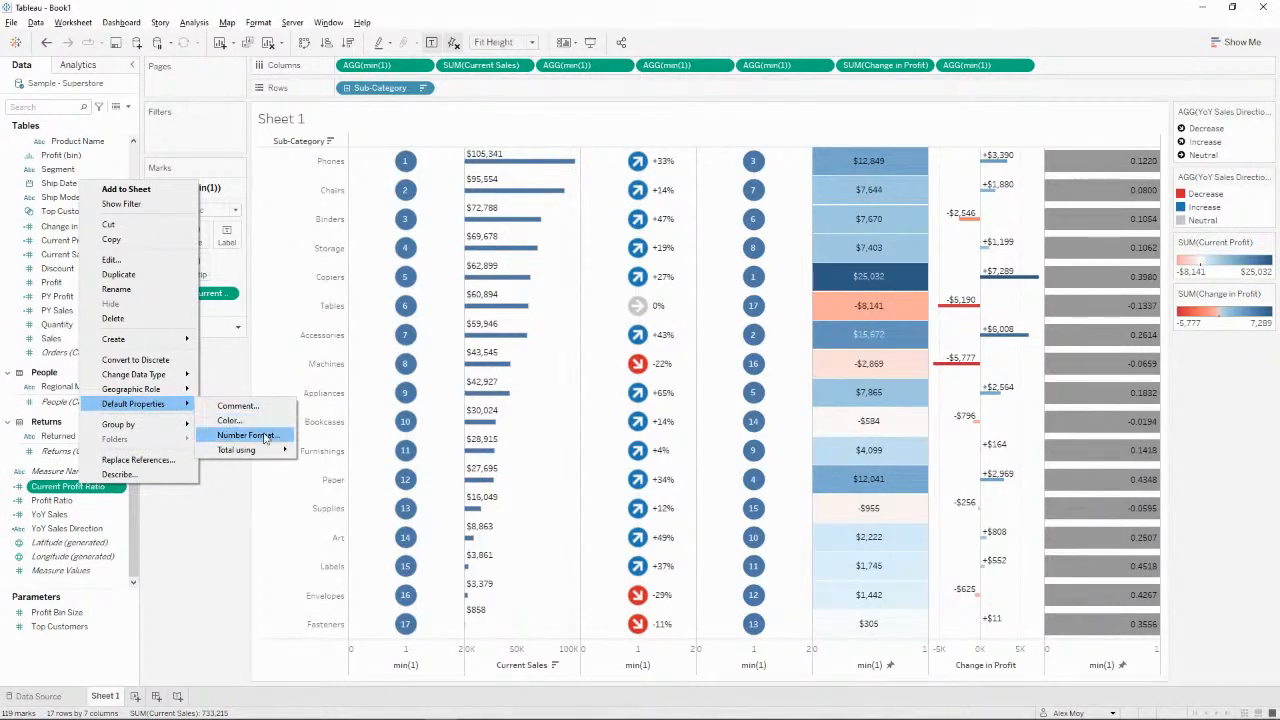
{"action": "left_click", "coordinate": [232, 432]}
{"action": "left_click", "coordinate": [530, 339]}
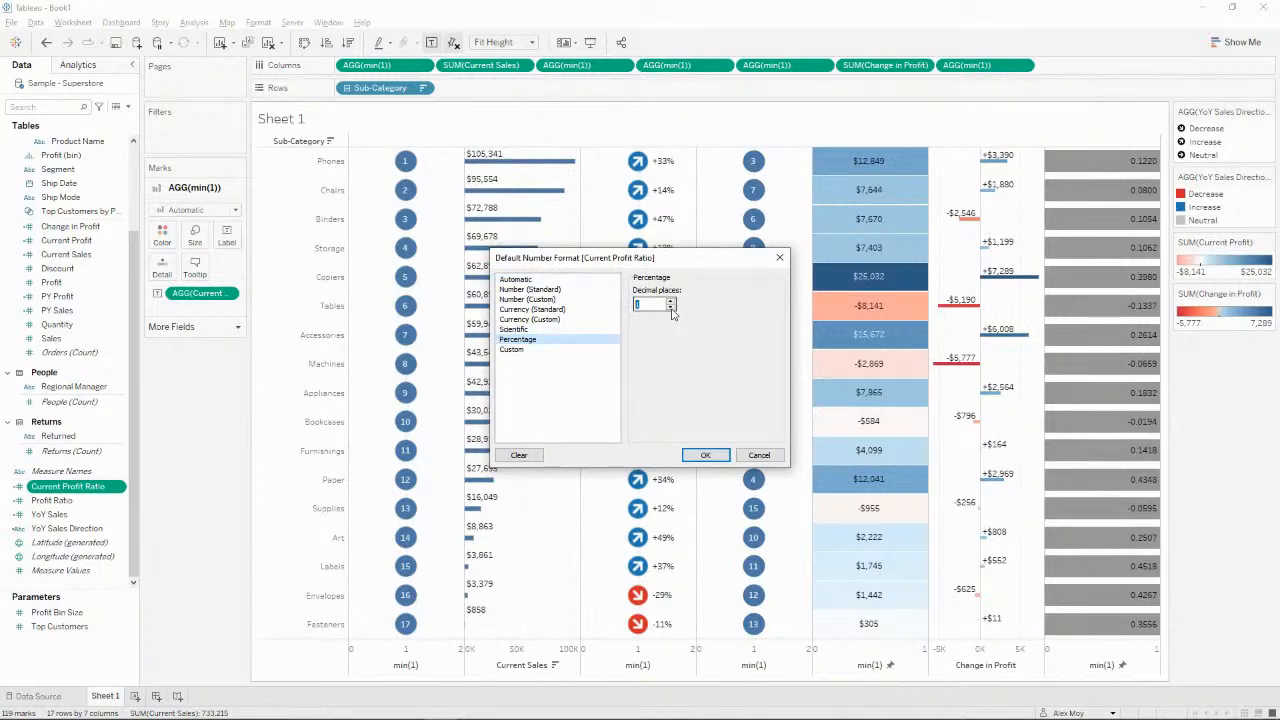
{"action": "left_click", "coordinate": [705, 455]}
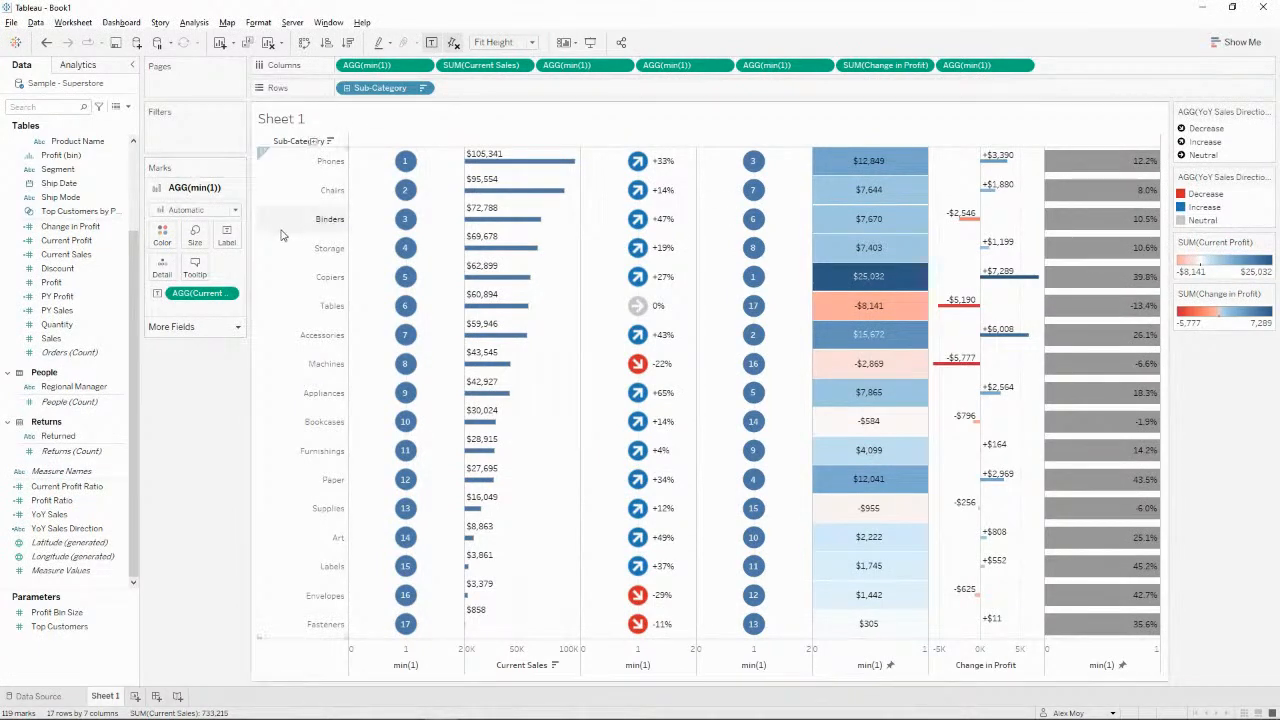
Center the profit ratio labels horizontally in the last column.
{"action": "left_click", "coordinate": [227, 237]}
{"action": "left_click", "coordinate": [316, 339]}
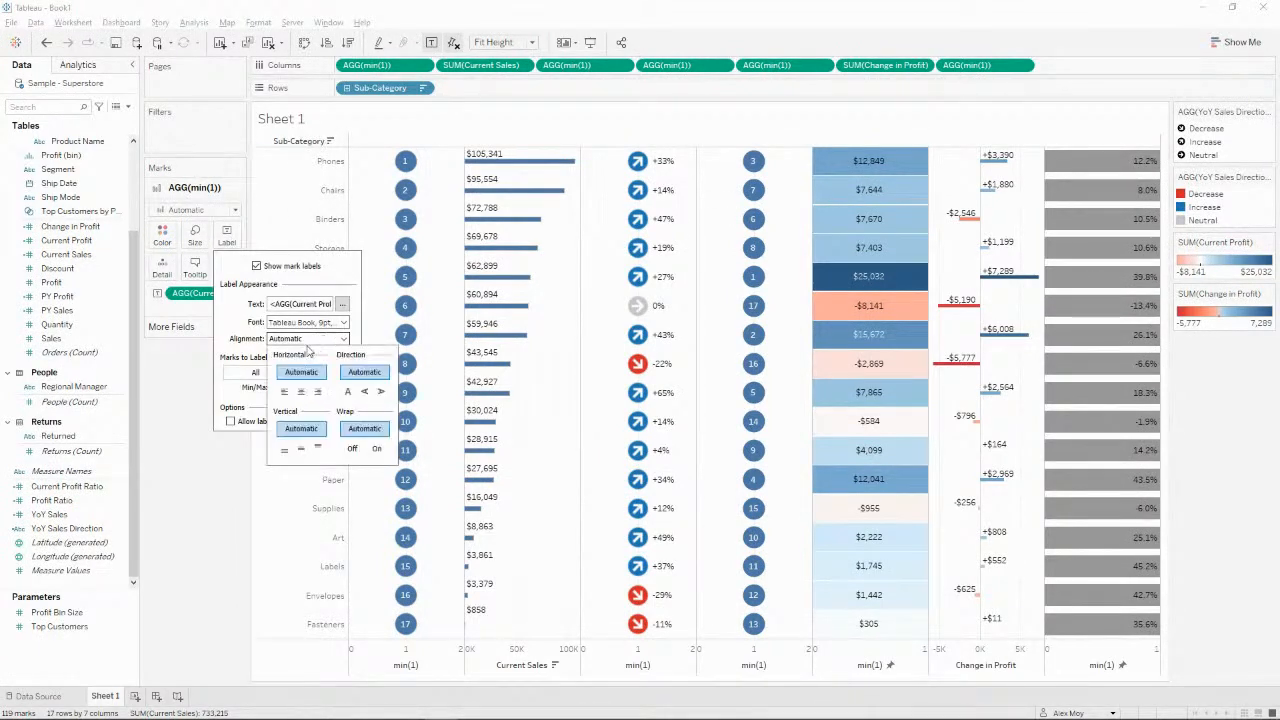
{"action": "left_click", "coordinate": [300, 392]}
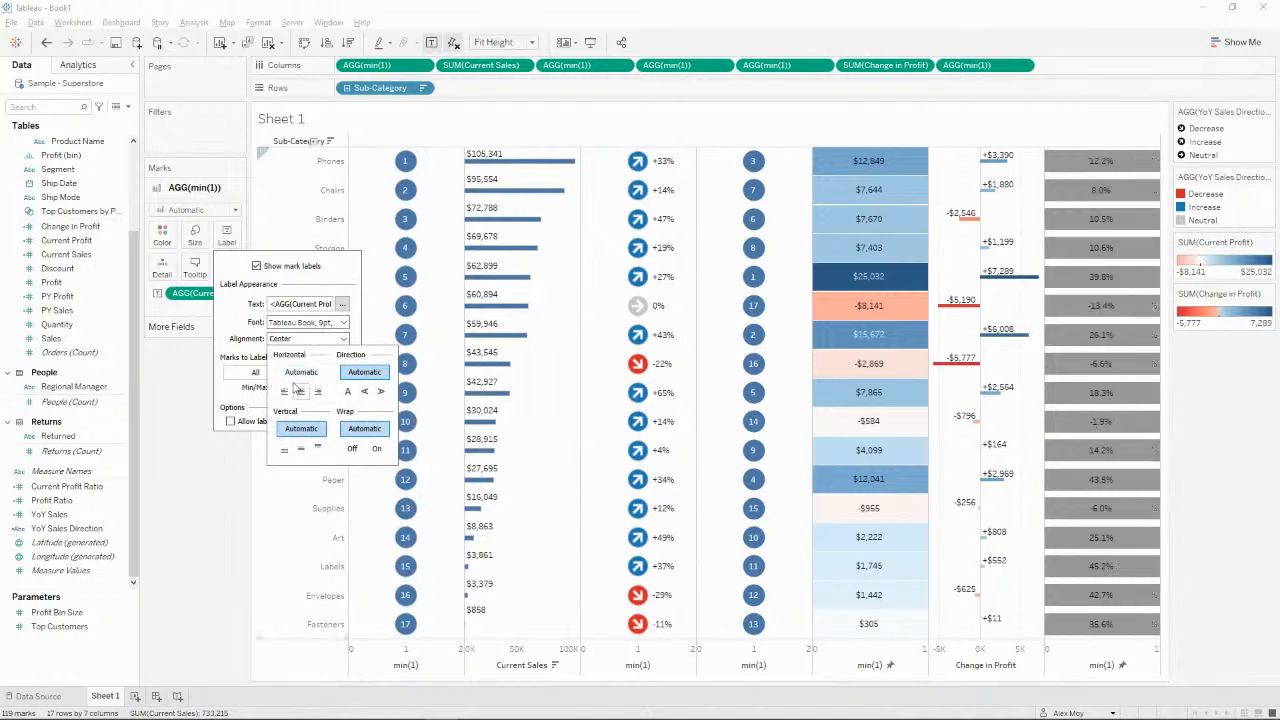
{"action": "left_click", "coordinate": [210, 502]}
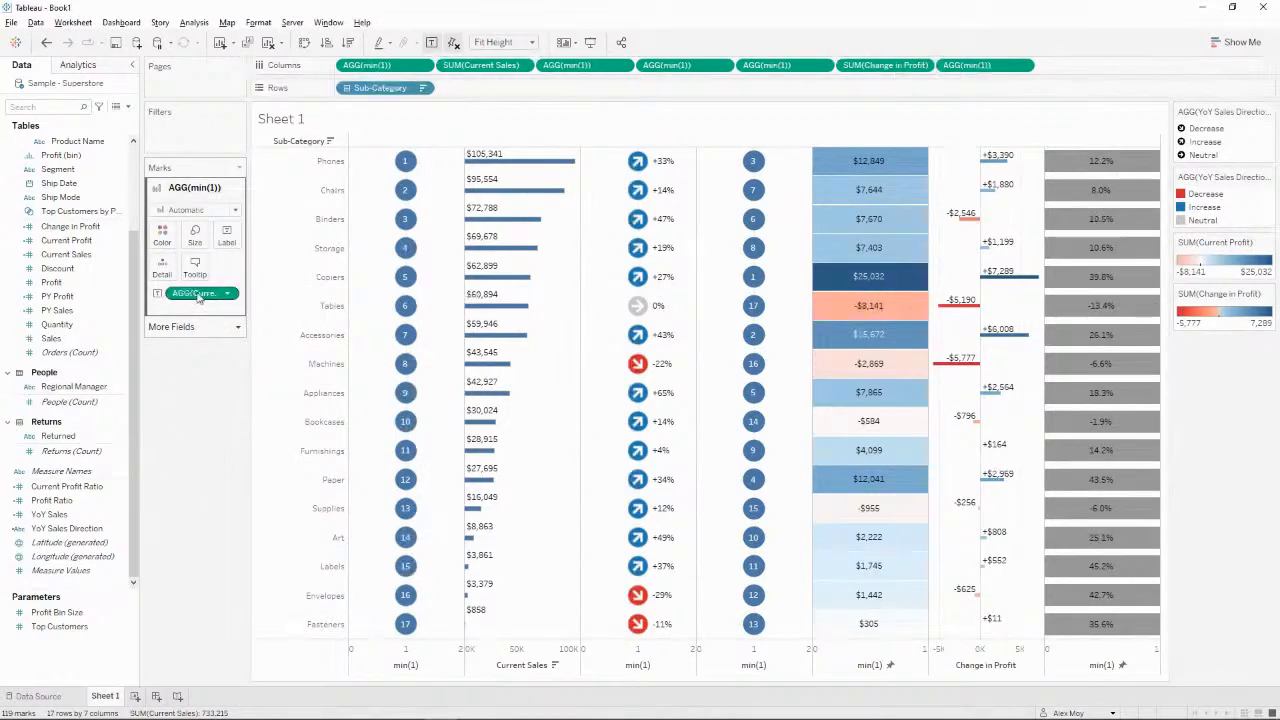
Color the last column's bars by Current Profit Ratio and choose the Red-Blue Diverging palette.
{"action": "left_click_drag", "start_coordinate": [197, 293], "coordinate": [162, 235]}
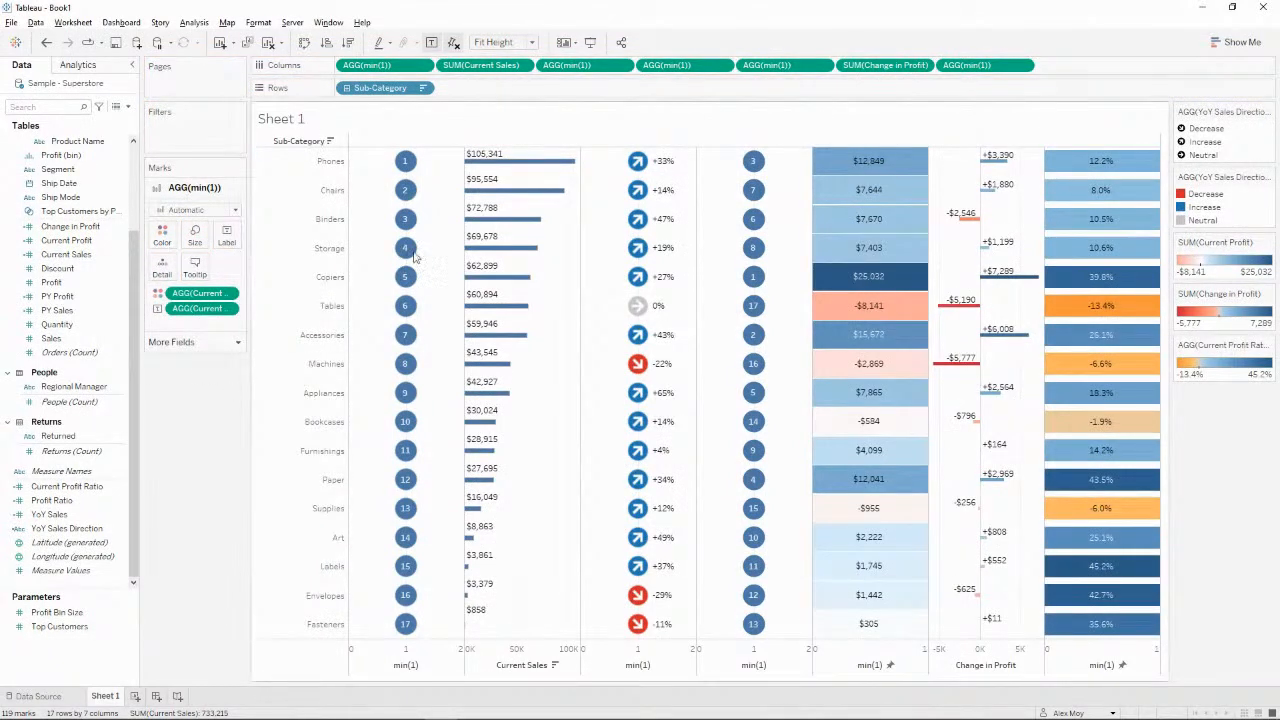
{"action": "double_click", "coordinate": [1219, 367]}
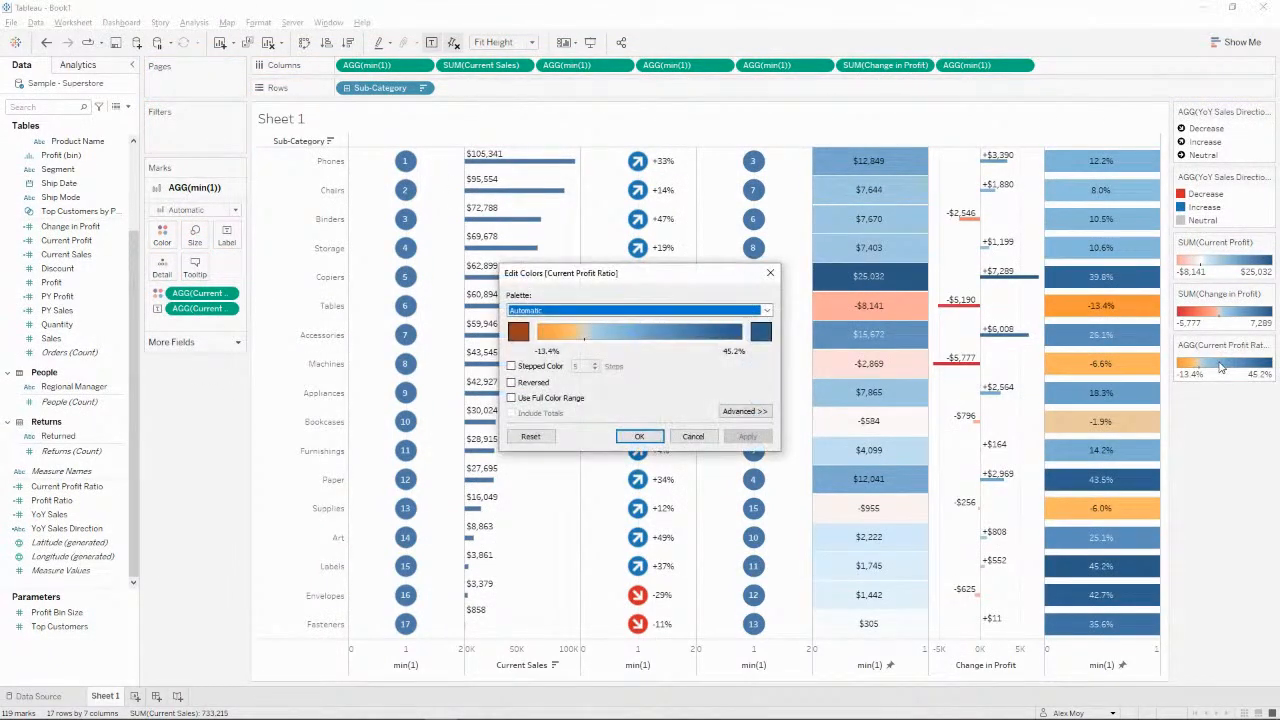
{"action": "left_click", "coordinate": [686, 312]}
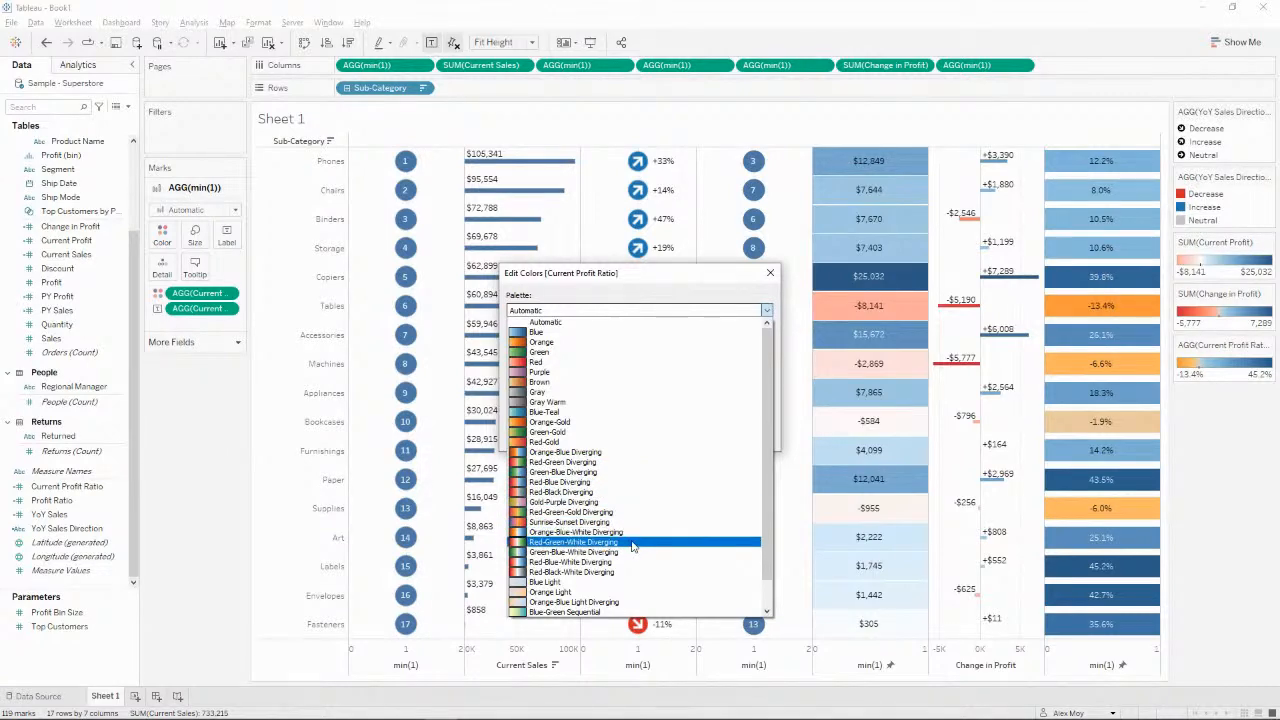
{"action": "left_click", "coordinate": [640, 482]}
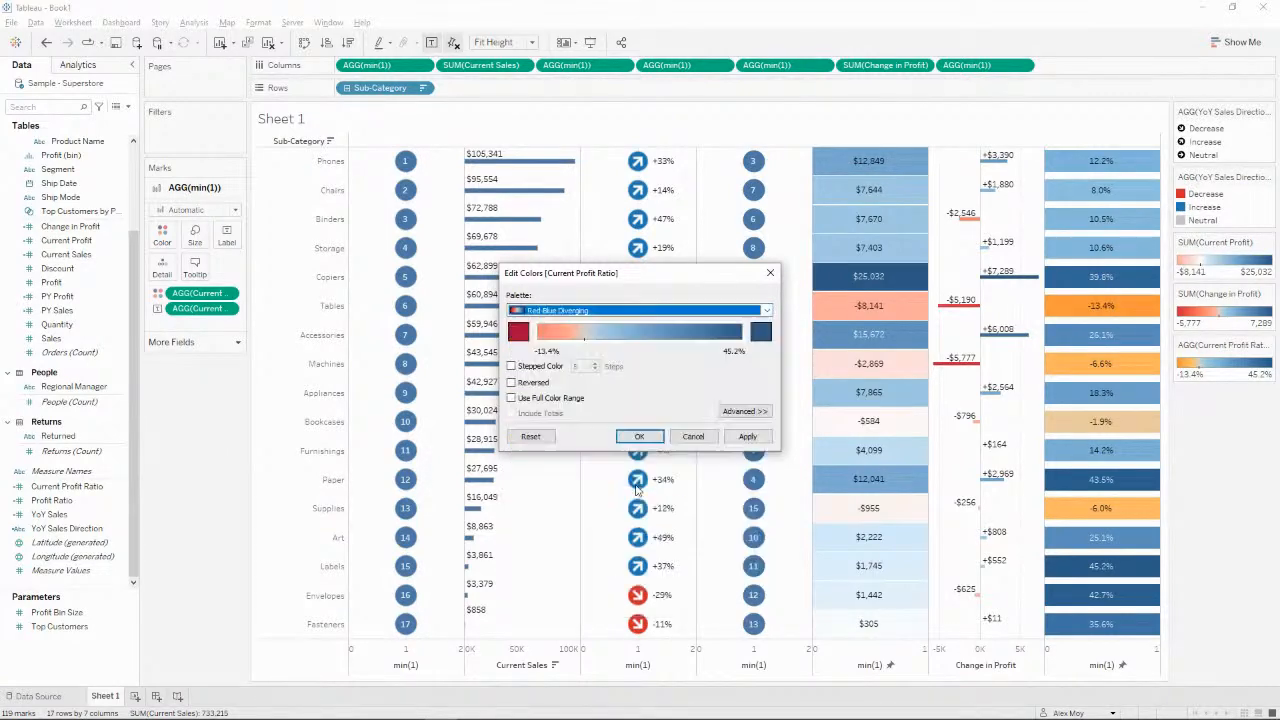
{"action": "left_click", "coordinate": [518, 332]}
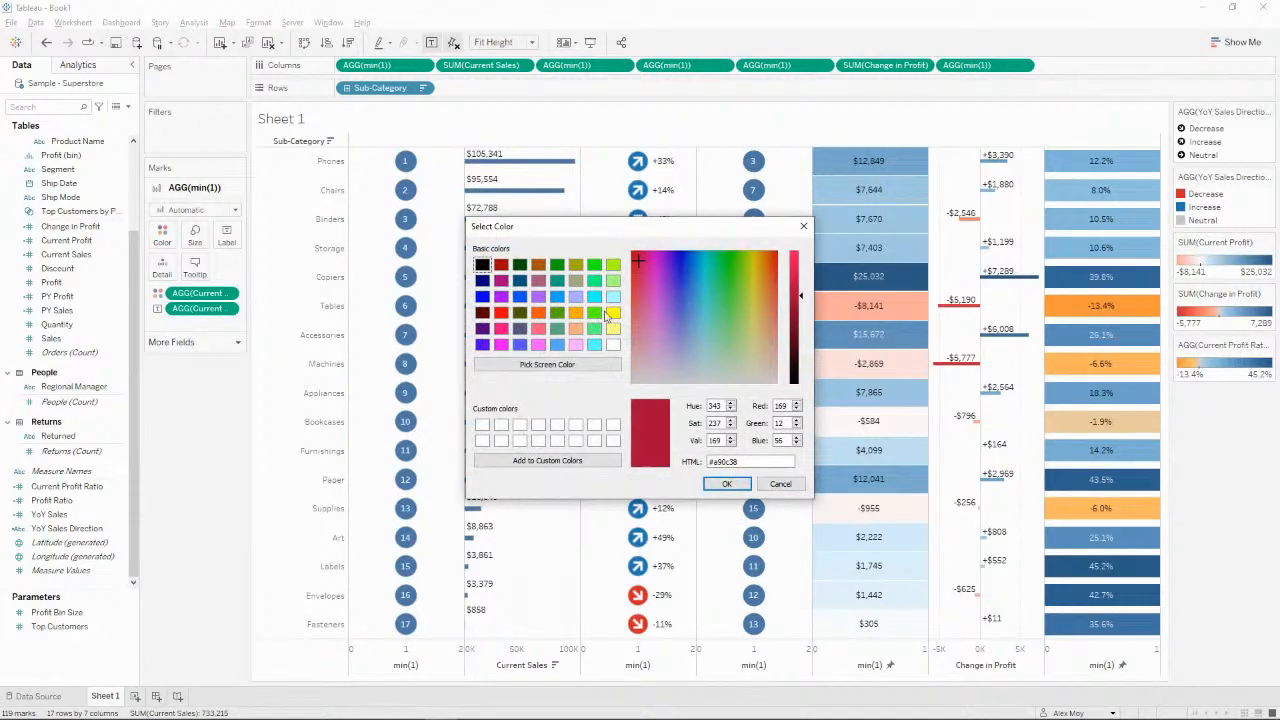
{"action": "left_click_drag", "start_coordinate": [800, 268], "coordinate": [797, 242]}
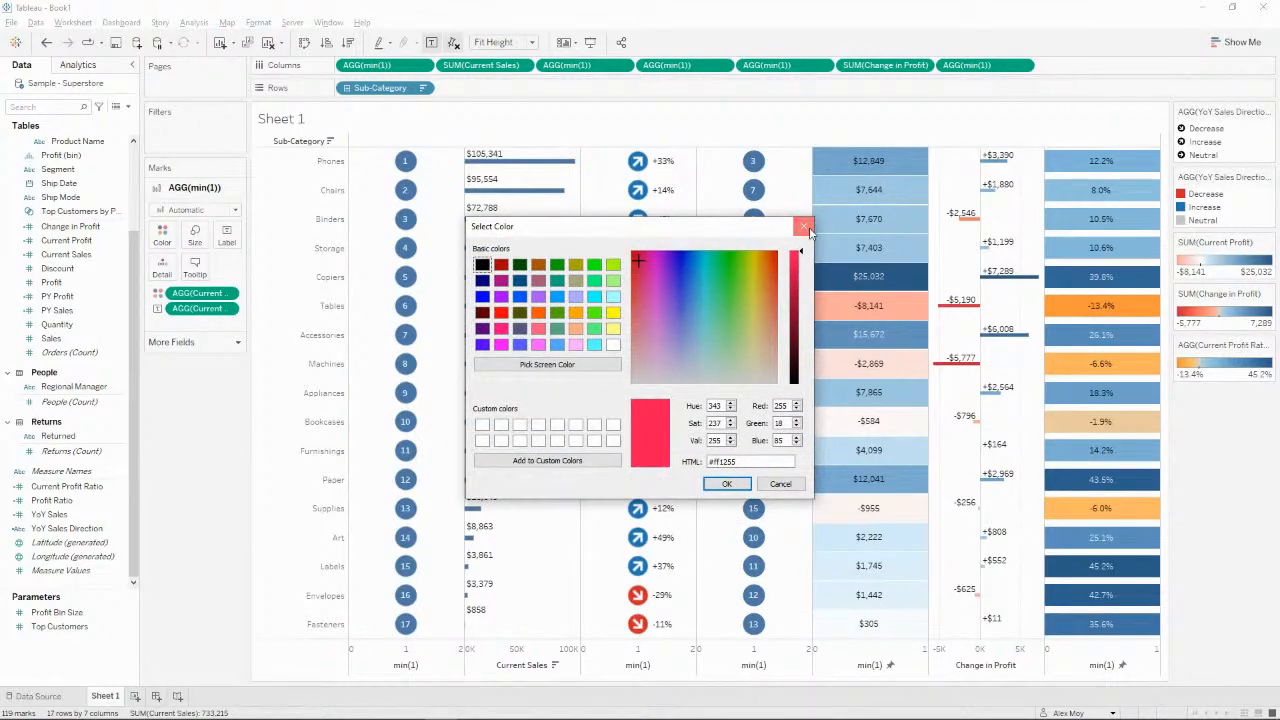
{"action": "left_click", "coordinate": [803, 226]}
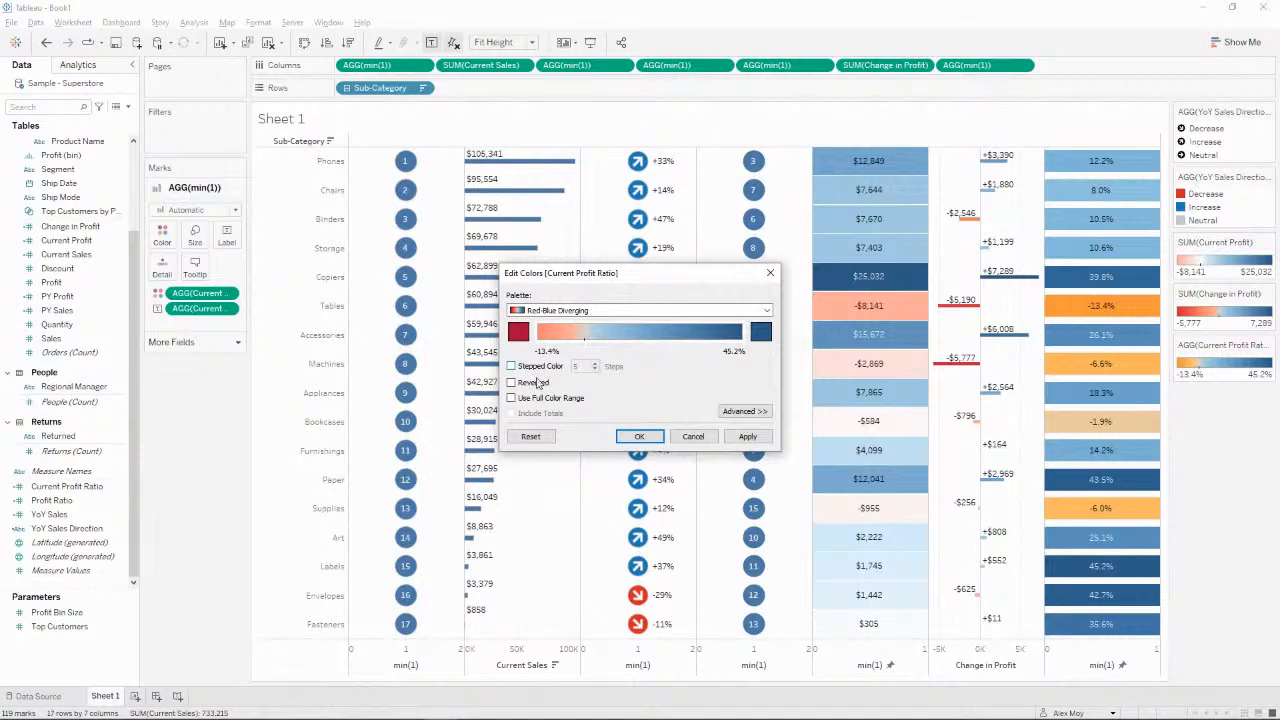
Use stepped color with 2 steps for Current Profit Ratio and set the negative end color to bright red #ff1255.
{"action": "left_click", "coordinate": [537, 367]}
{"action": "left_click", "coordinate": [594, 370]}
{"action": "left_click", "coordinate": [594, 370]}
{"action": "left_click", "coordinate": [518, 331]}
{"action": "left_click_drag", "start_coordinate": [794, 282], "coordinate": [797, 253]}
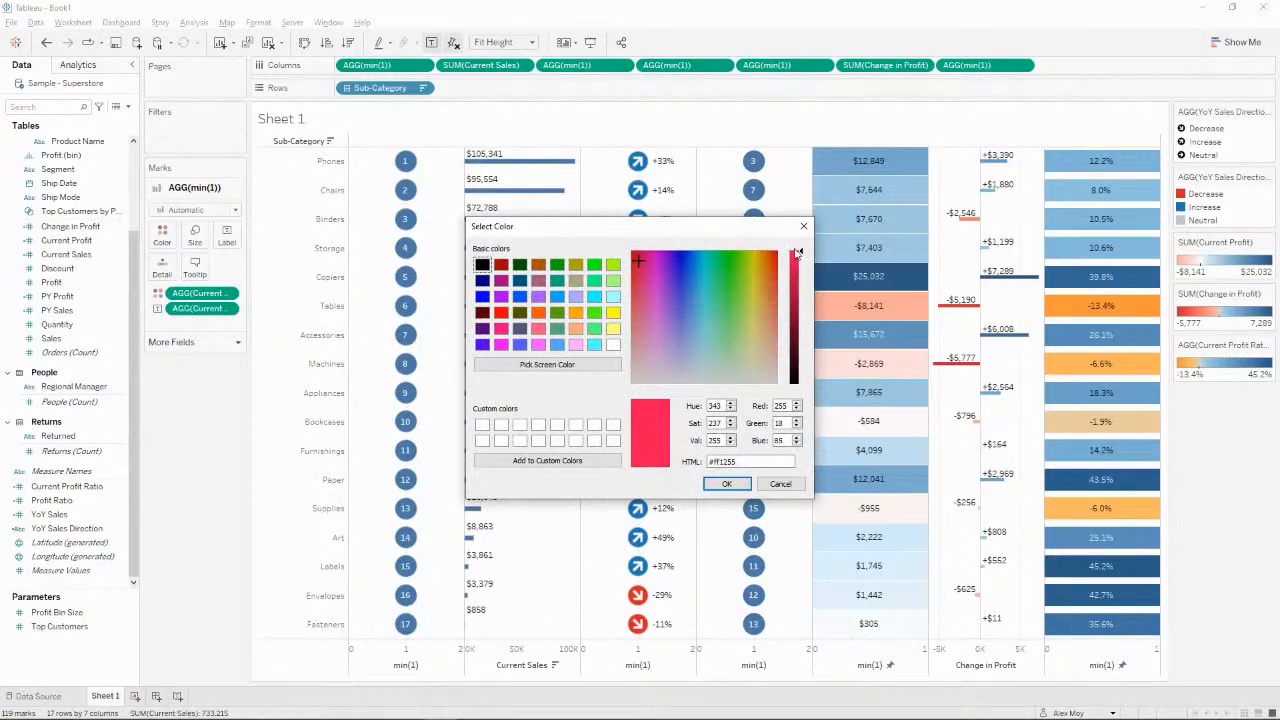
{"action": "left_click", "coordinate": [727, 483]}
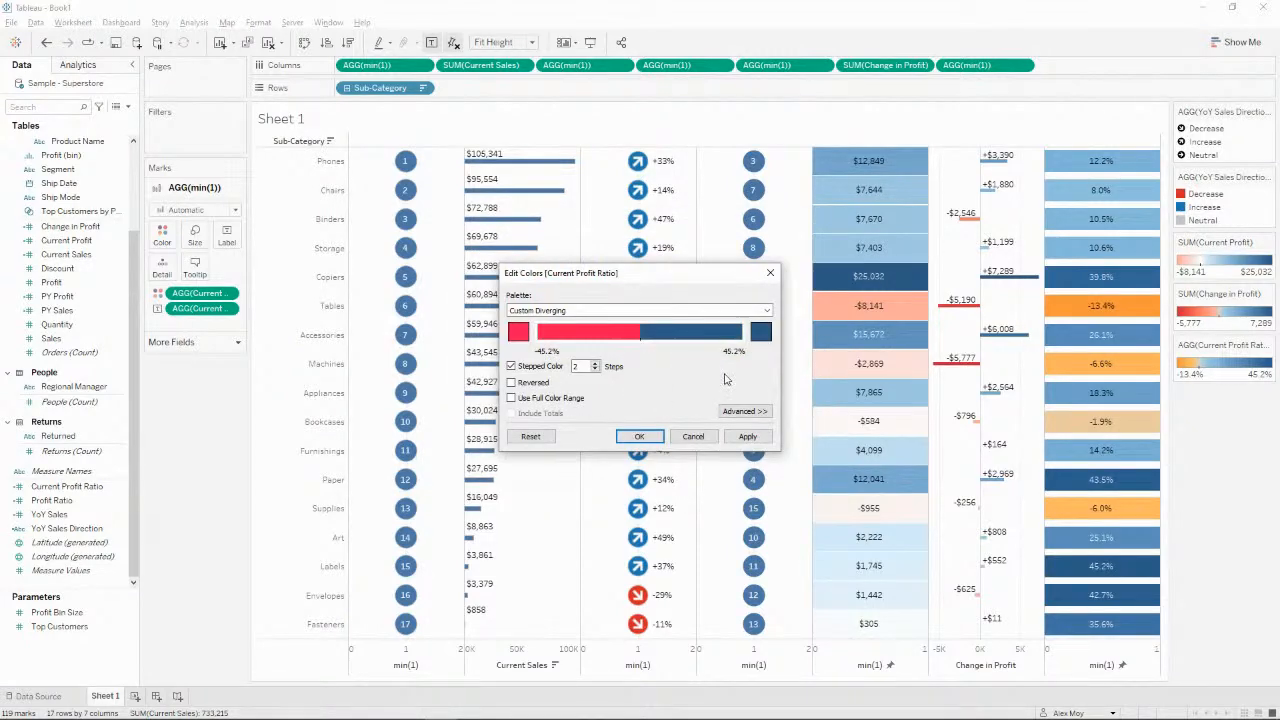
Set the positive end color of Current Profit Ratio to white #ffffff and apply the color settings.
{"action": "left_click", "coordinate": [761, 331]}
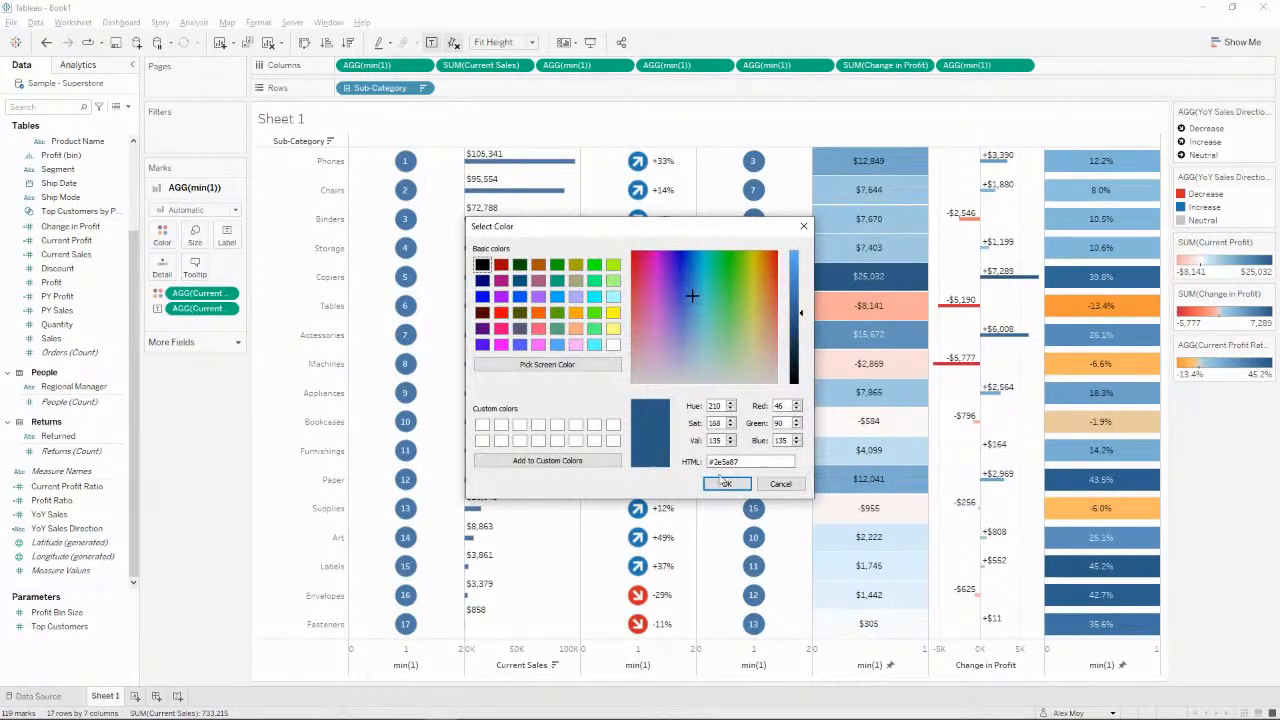
{"action": "left_click", "coordinate": [613, 344]}
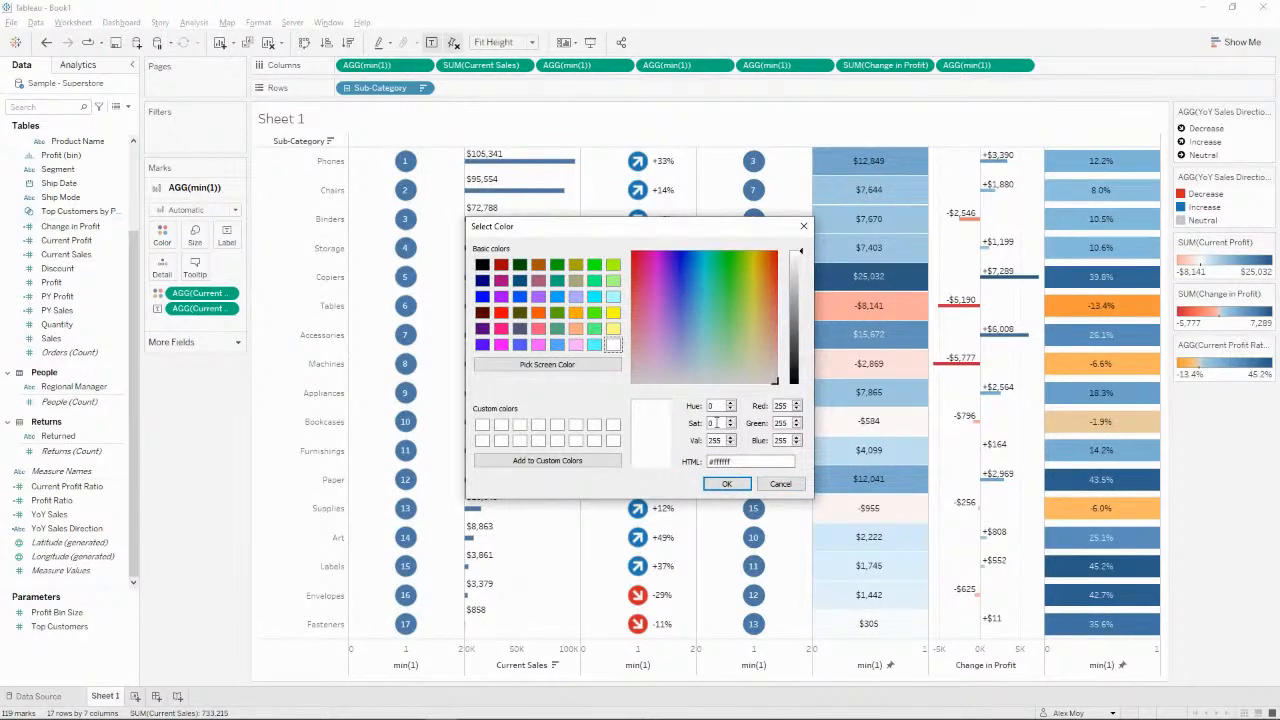
{"action": "left_click", "coordinate": [727, 485]}
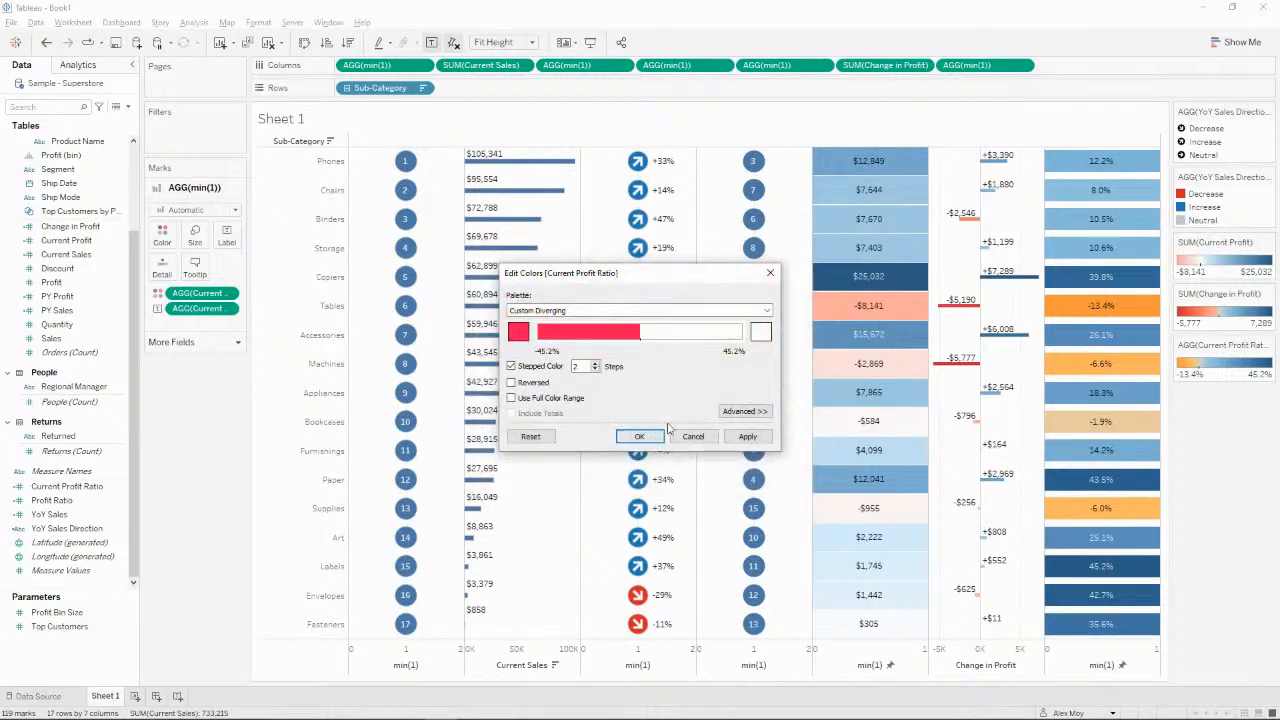
{"action": "left_click", "coordinate": [756, 436]}
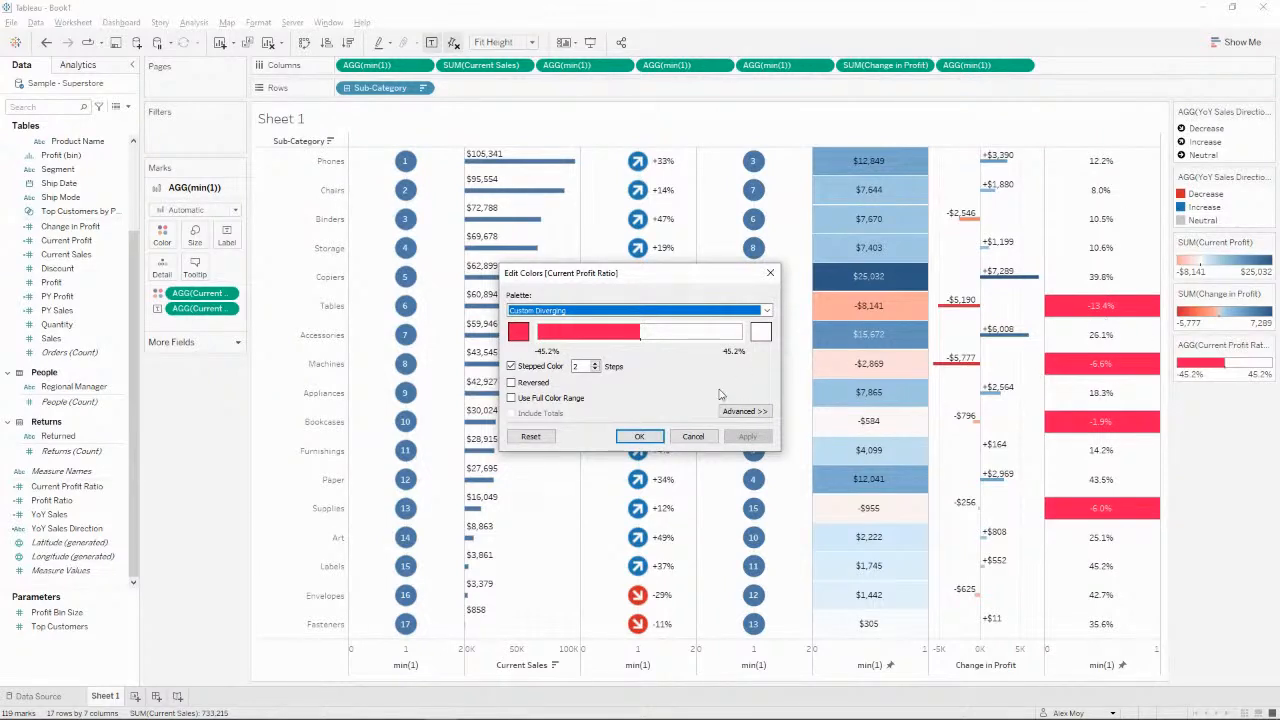
{"action": "left_click", "coordinate": [658, 436]}
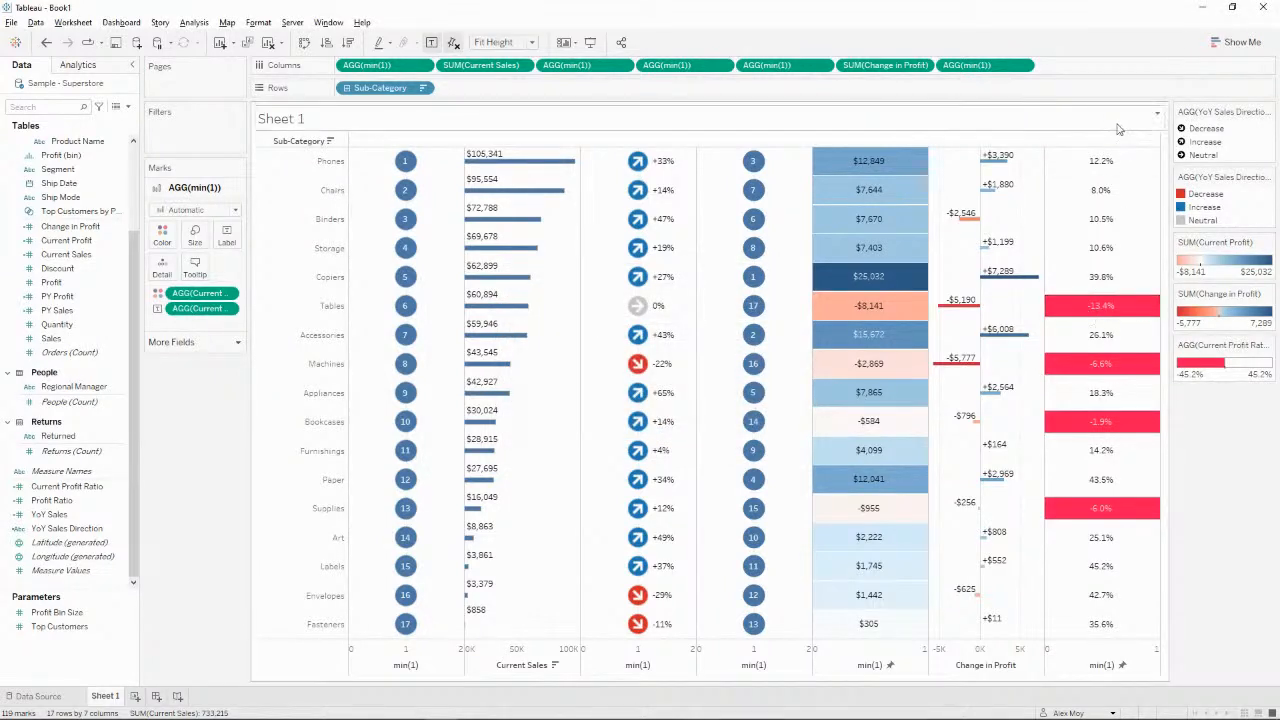
Set the font of the profit ratio labels in the last column to Tableau Semibold in black.
{"action": "left_click", "coordinate": [227, 236]}
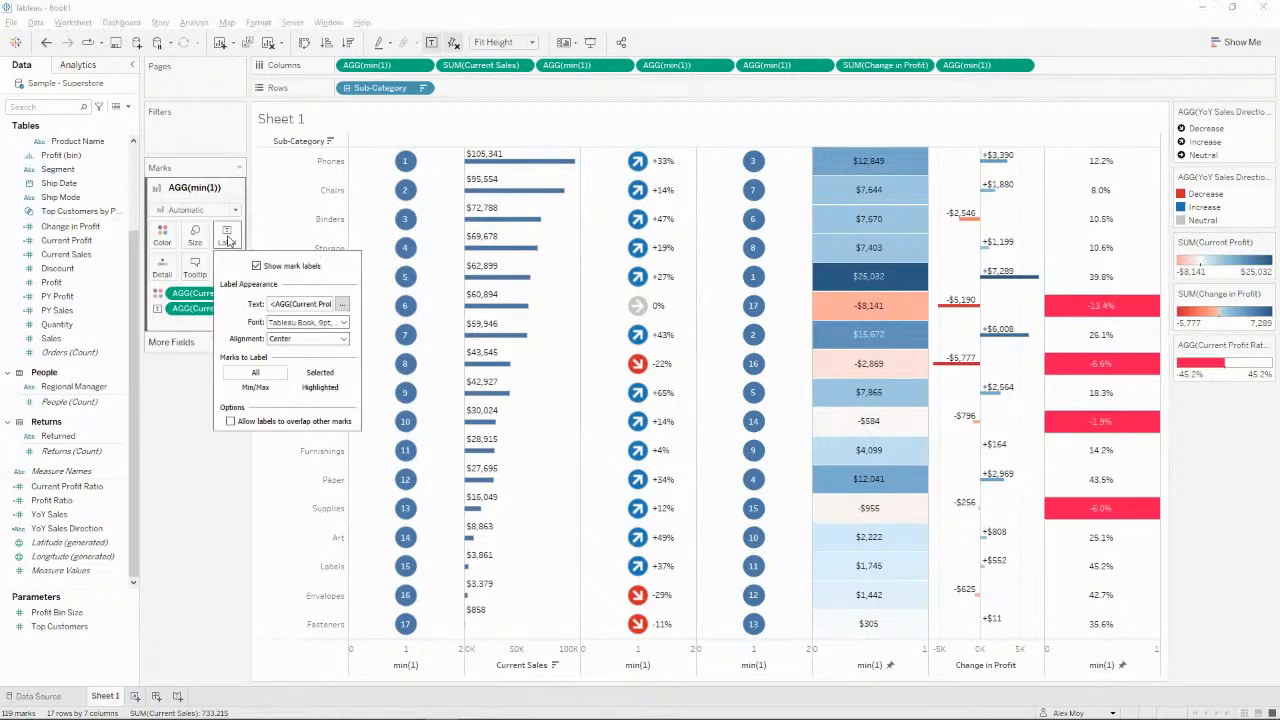
{"action": "left_click", "coordinate": [330, 322]}
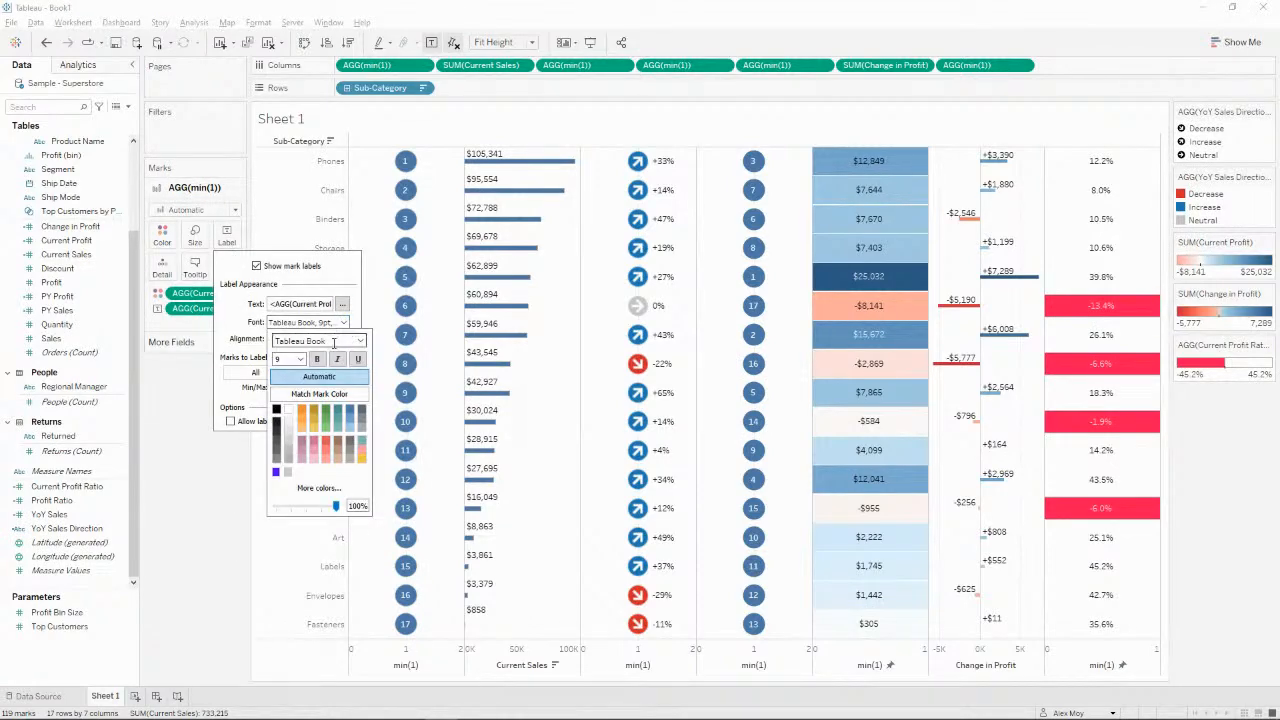
{"action": "left_click", "coordinate": [361, 341]}
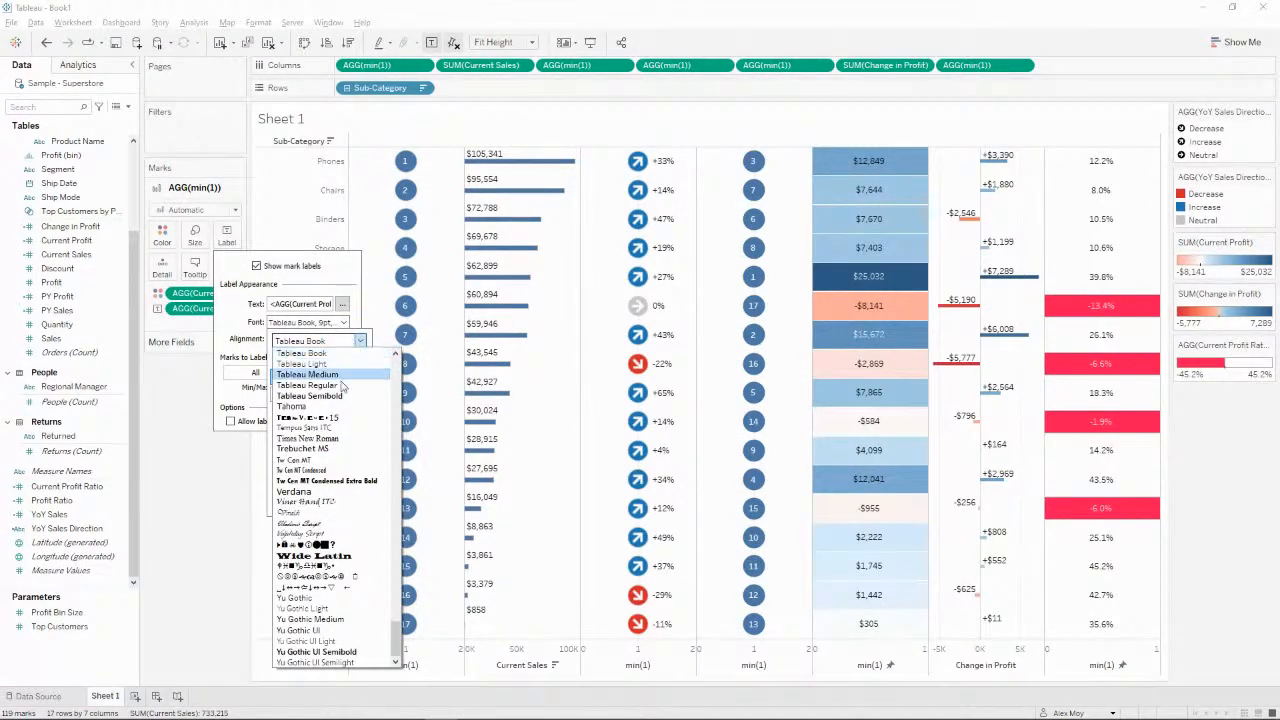
{"action": "left_click", "coordinate": [292, 376]}
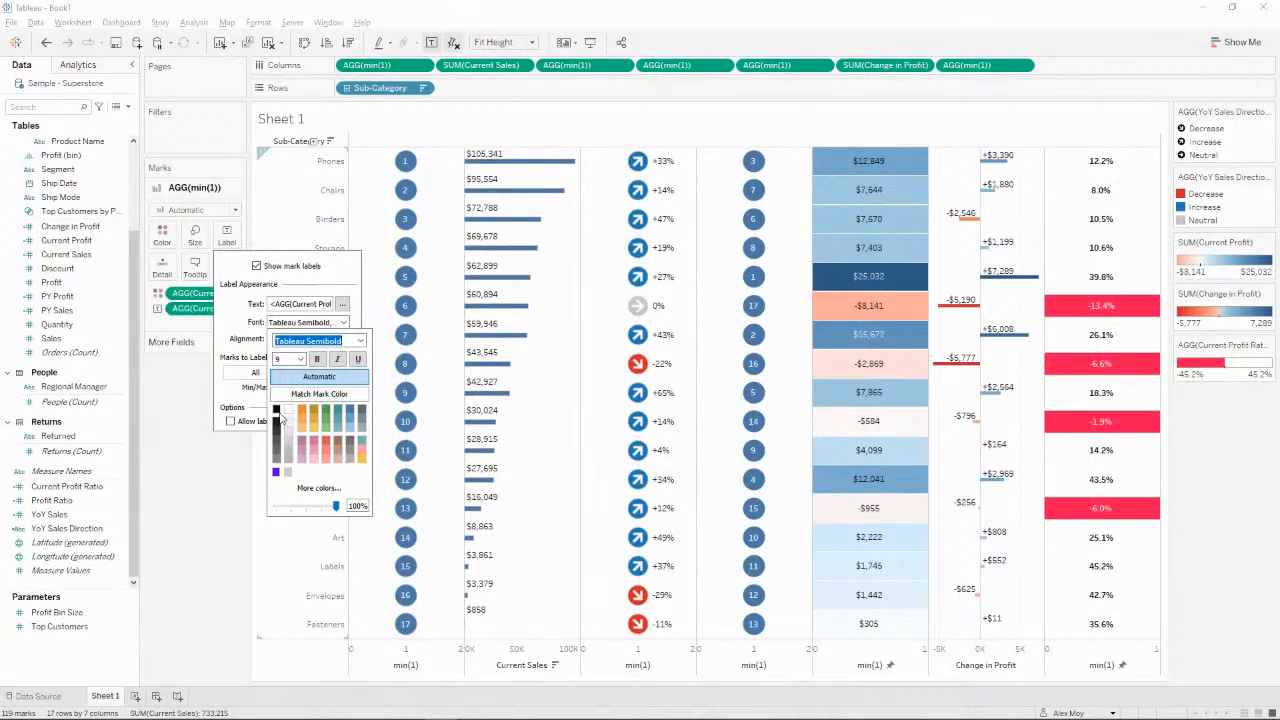
{"action": "left_click", "coordinate": [279, 418]}
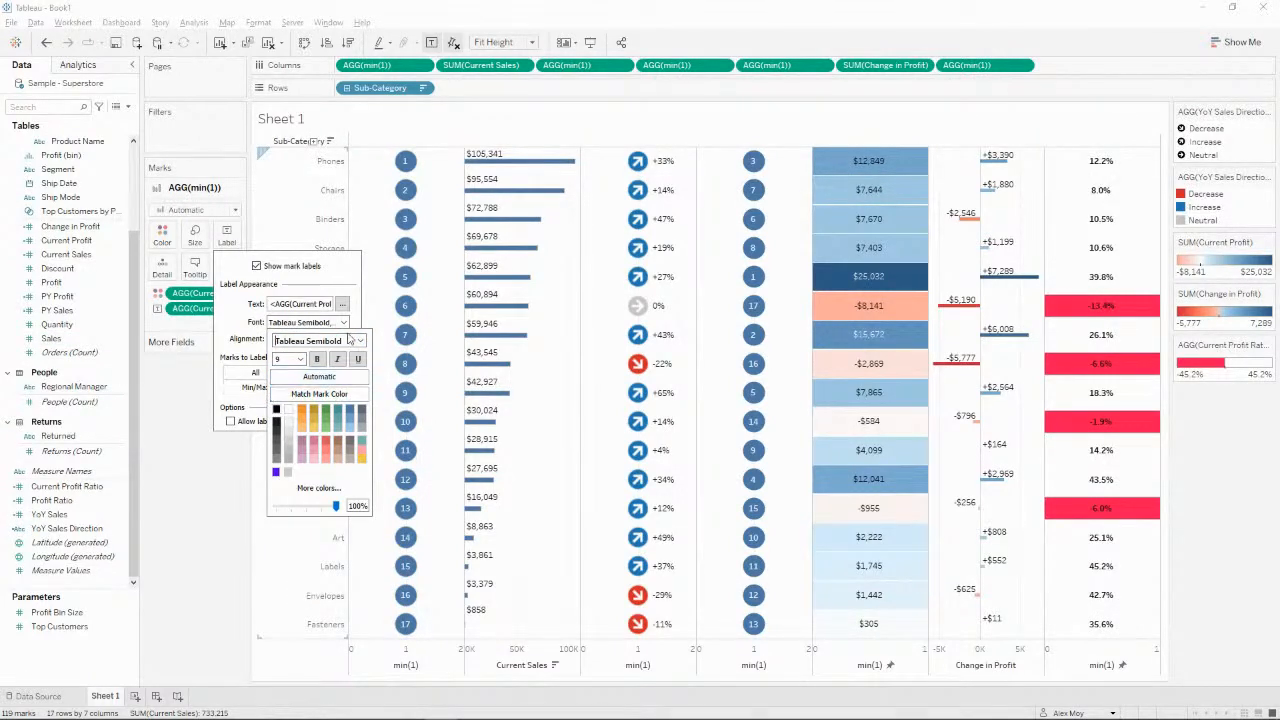
{"action": "left_click", "coordinate": [197, 495]}
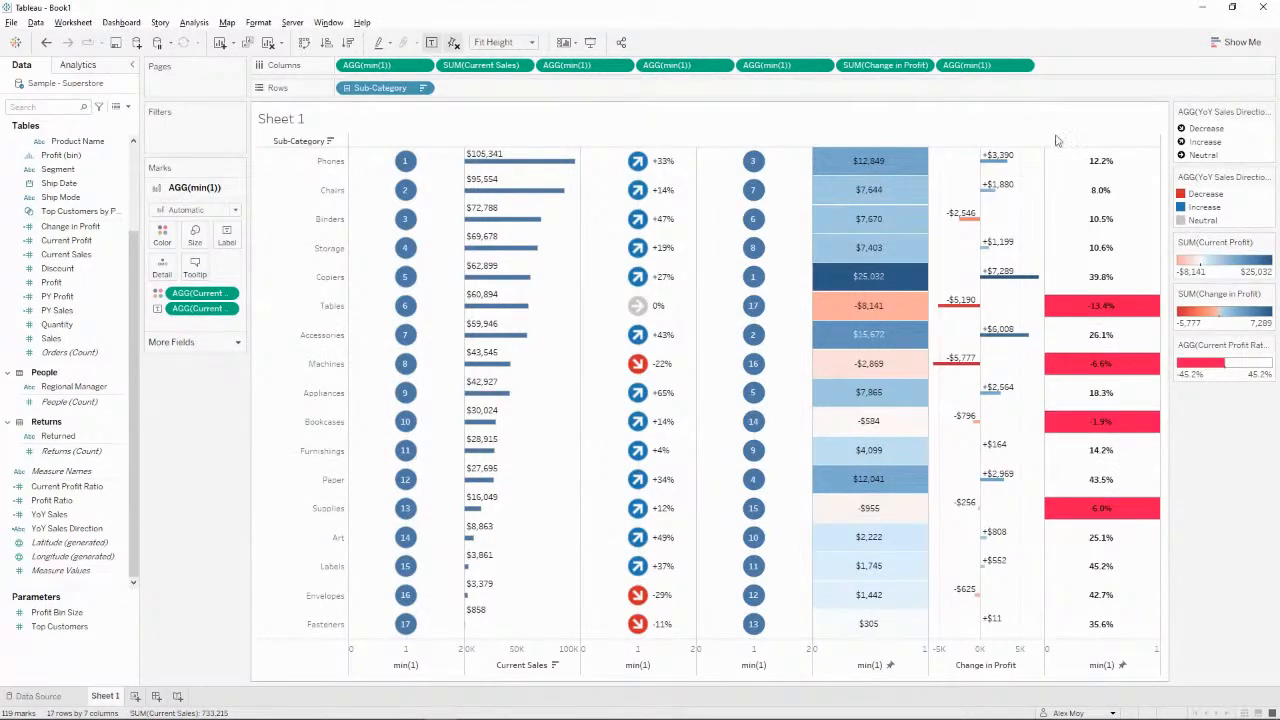
Try the Bar and Square mark types for the profit ratio column.
{"action": "left_click", "coordinate": [235, 212]}
{"action": "left_click", "coordinate": [235, 212]}
{"action": "left_click", "coordinate": [235, 212]}
{"action": "left_click", "coordinate": [215, 240]}
{"action": "left_click", "coordinate": [235, 210]}
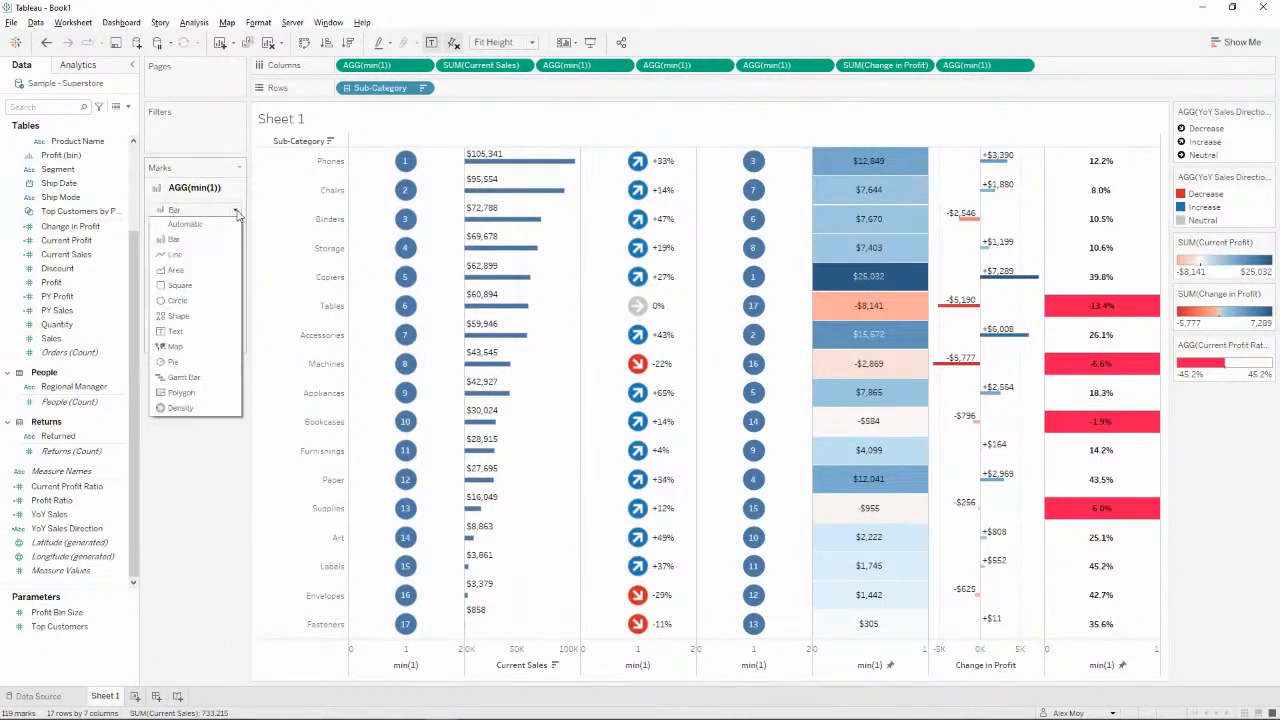
{"action": "left_click", "coordinate": [217, 286]}
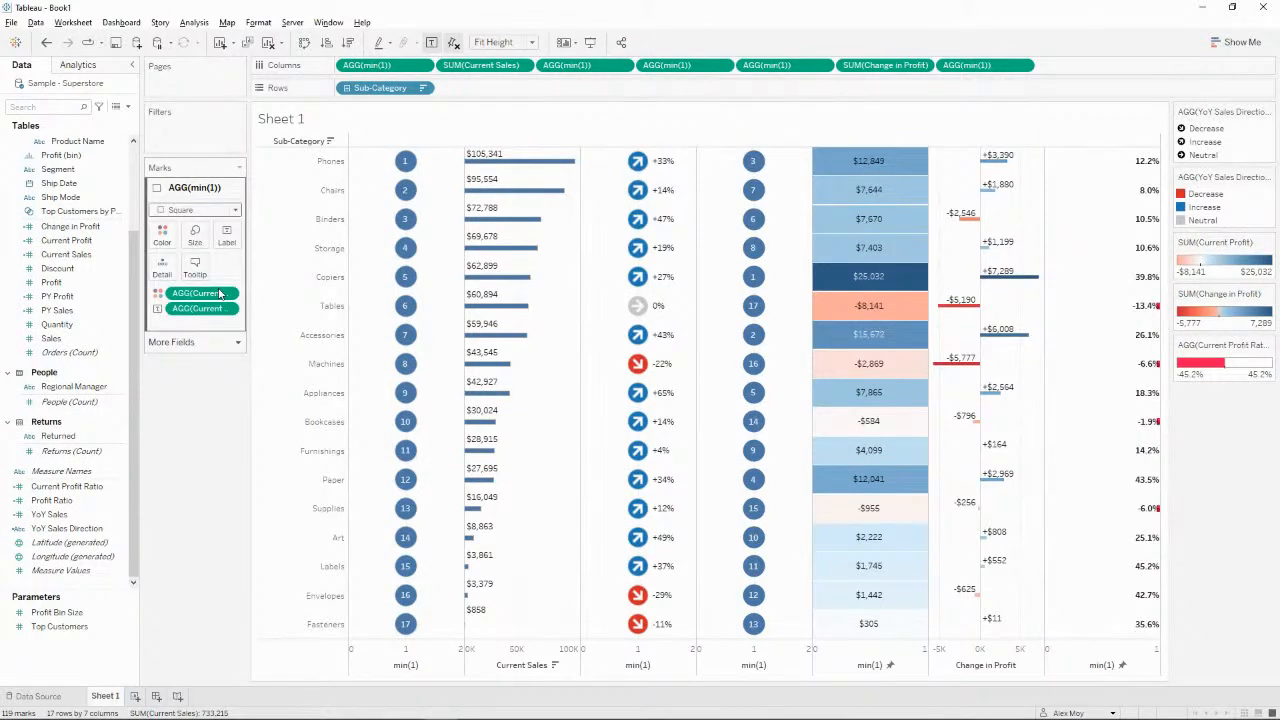
Change the profit ratio column's mark type to Shape, with enlarged filled squares.
{"action": "left_click", "coordinate": [237, 211]}
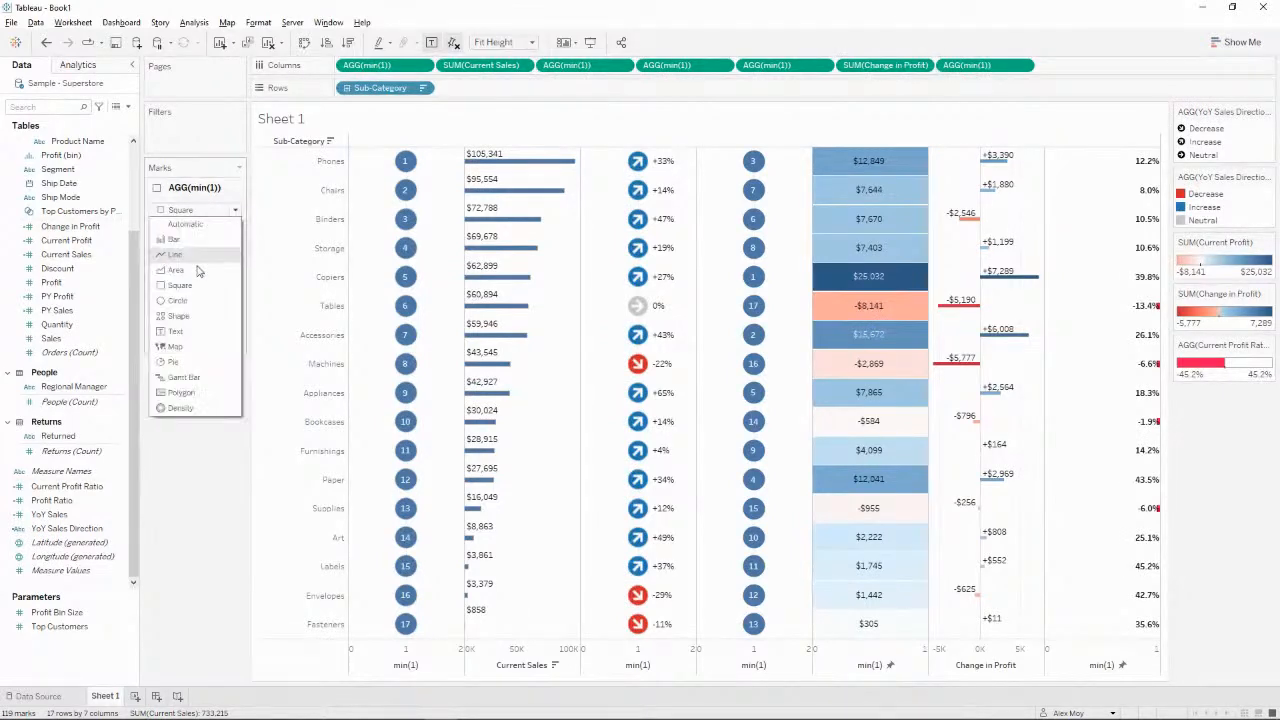
{"action": "left_click", "coordinate": [182, 318]}
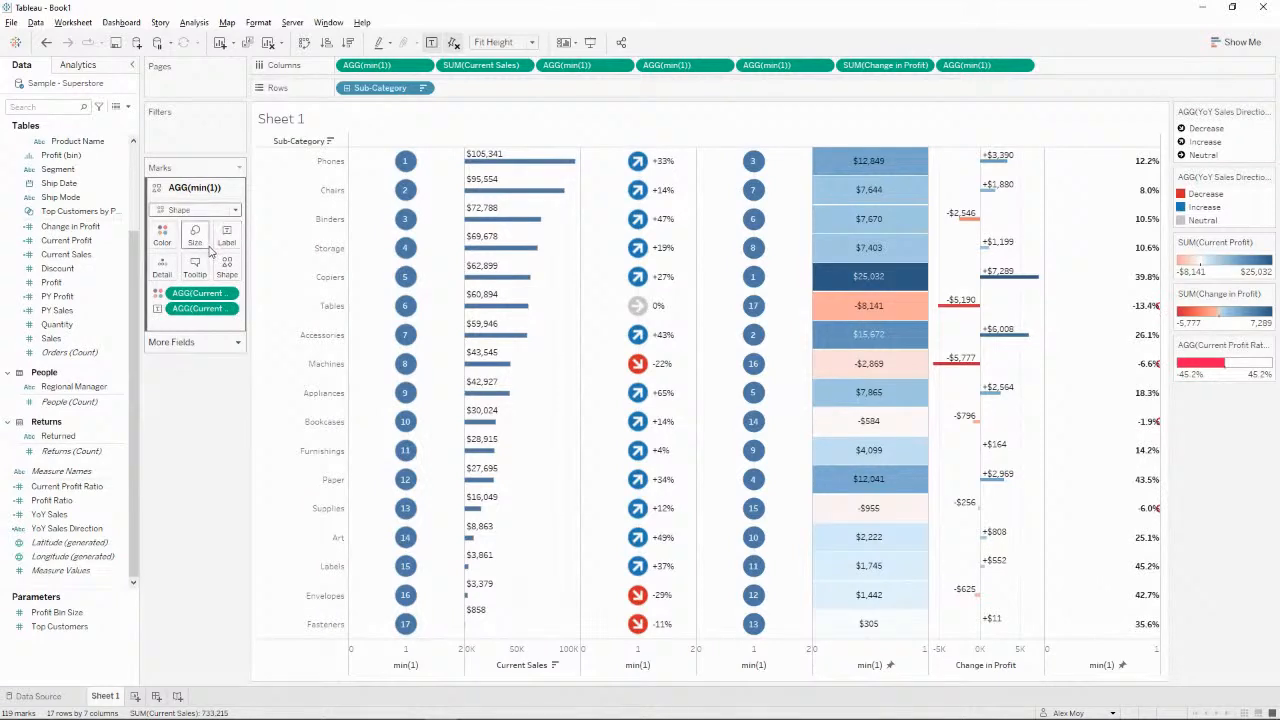
{"action": "left_click", "coordinate": [227, 265]}
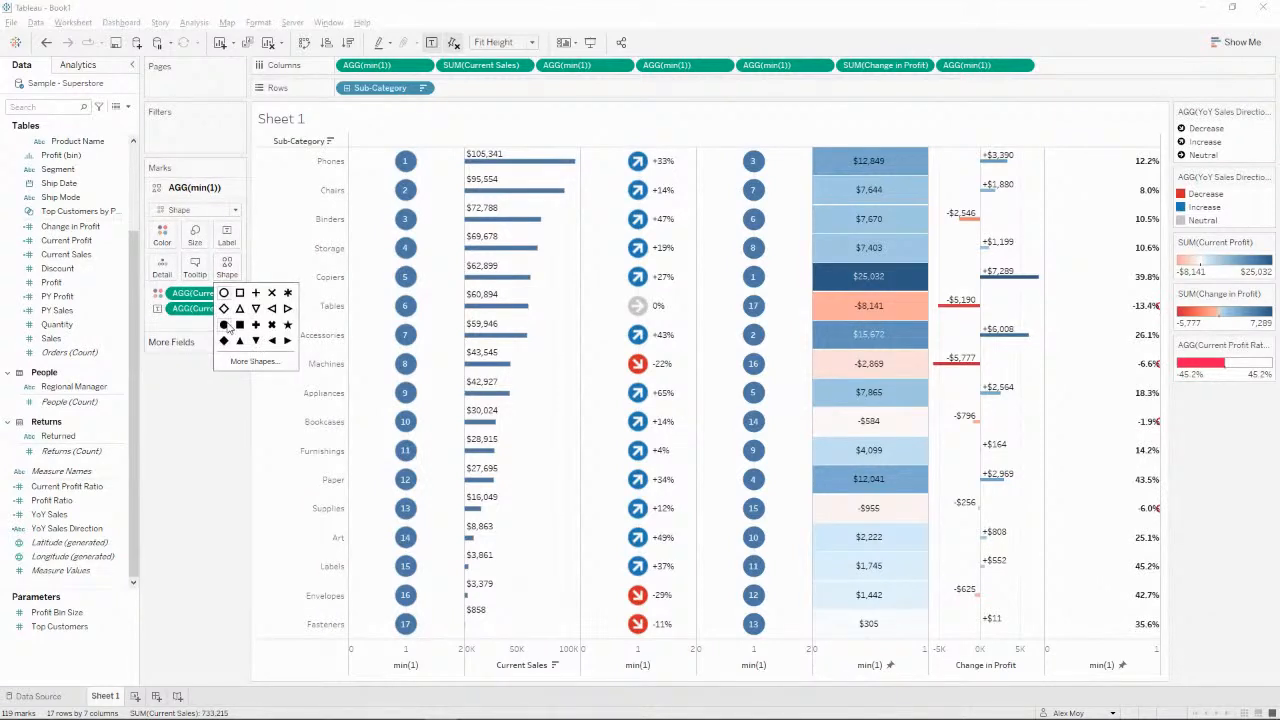
{"action": "left_click", "coordinate": [195, 235]}
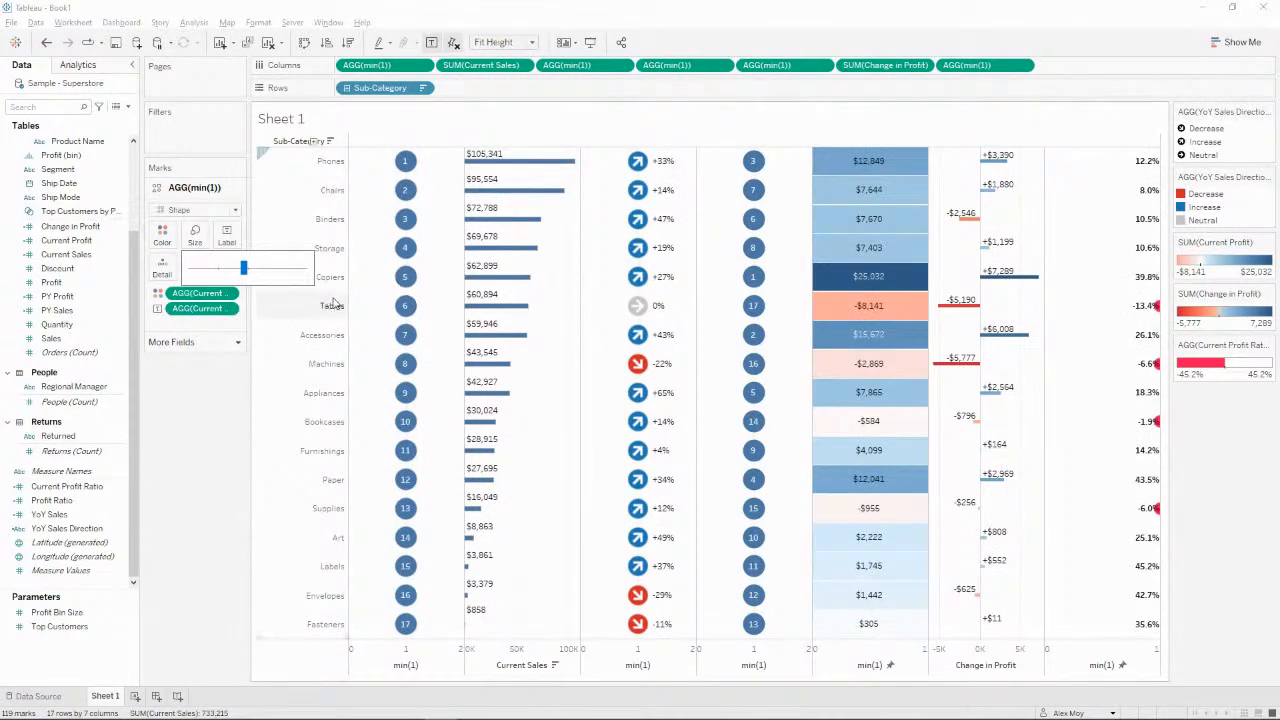
{"action": "left_click_drag", "start_coordinate": [243, 267], "coordinate": [264, 271]}
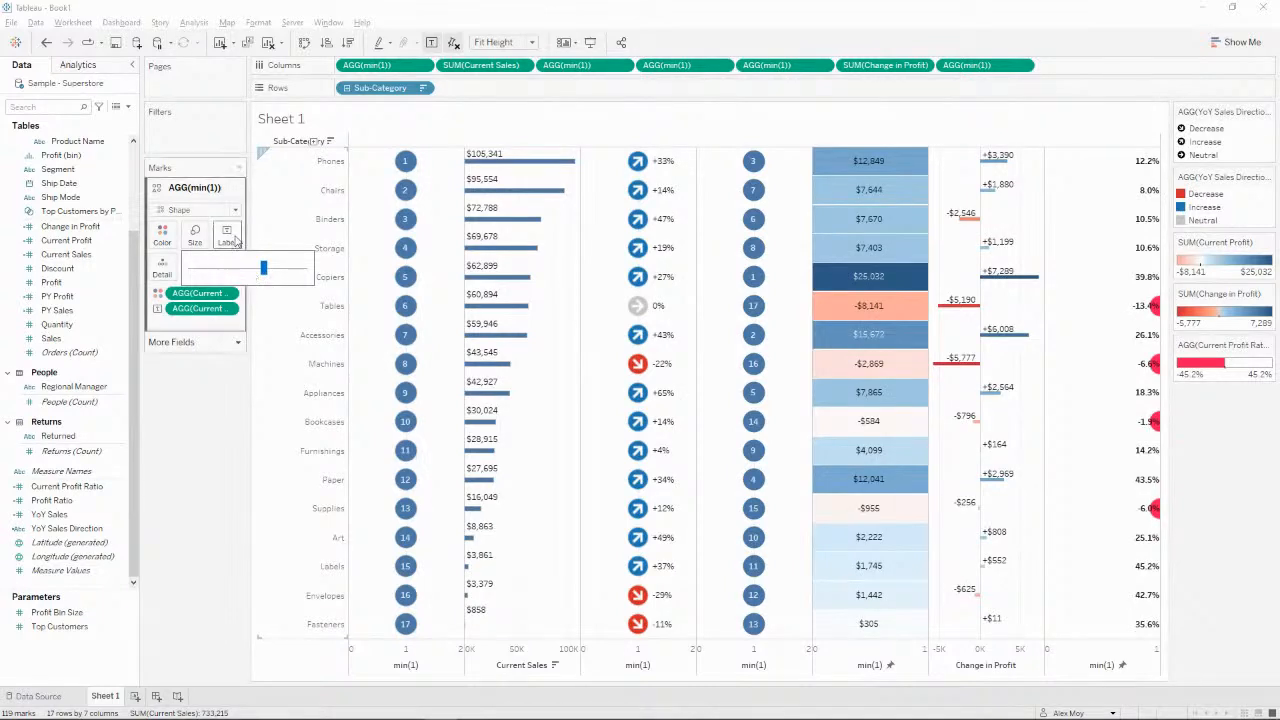
{"action": "left_click", "coordinate": [228, 265]}
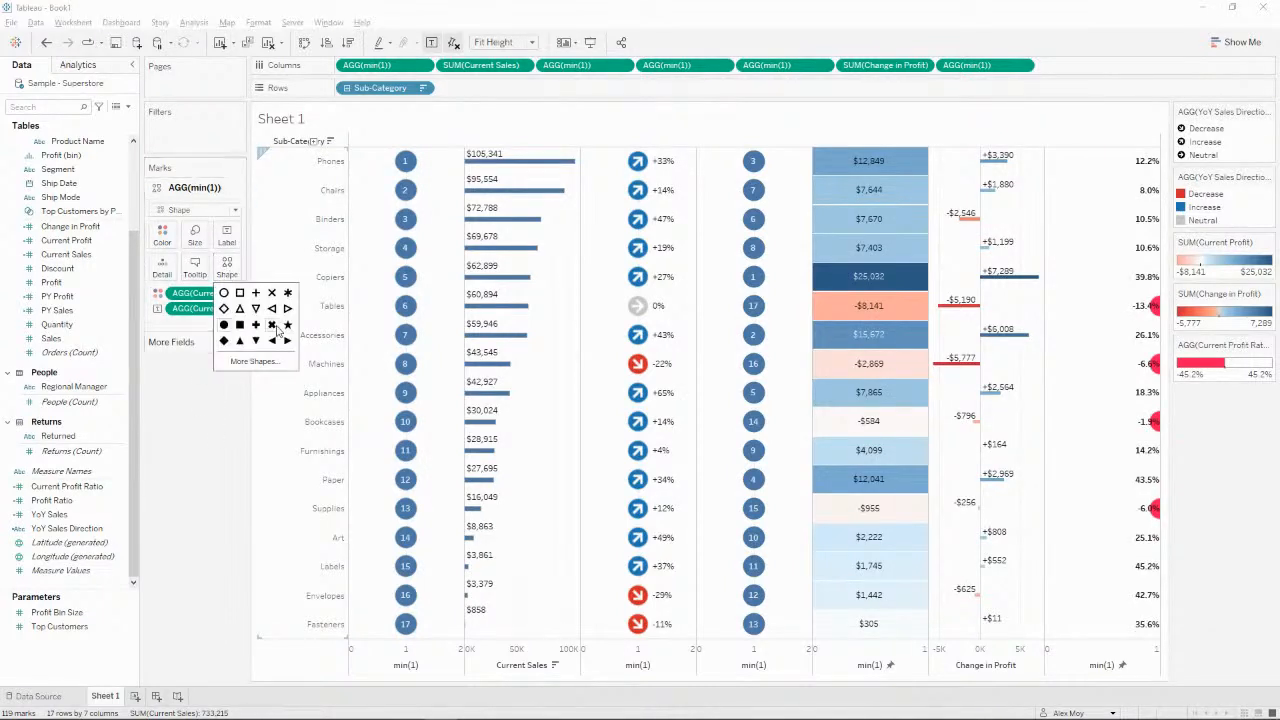
{"action": "left_click", "coordinate": [239, 326]}
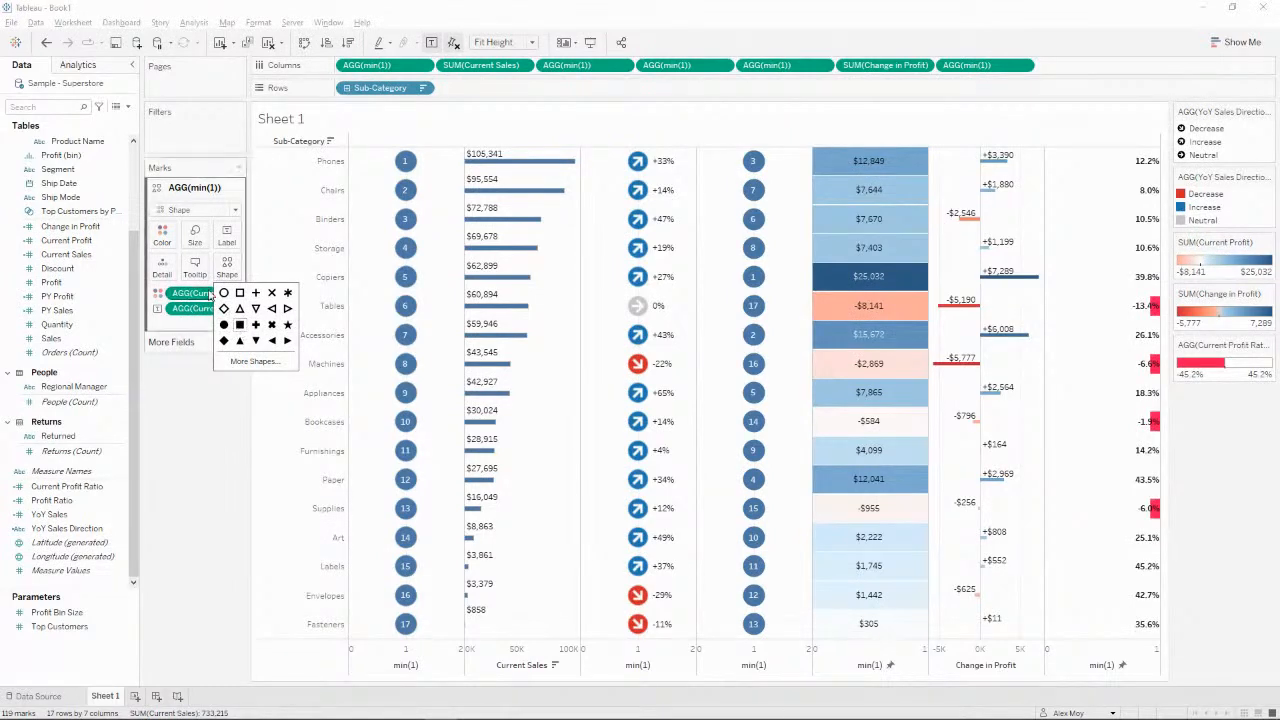
Set the axis range of the last min(1) column to automatic.
{"action": "right_click", "coordinate": [1120, 657]}
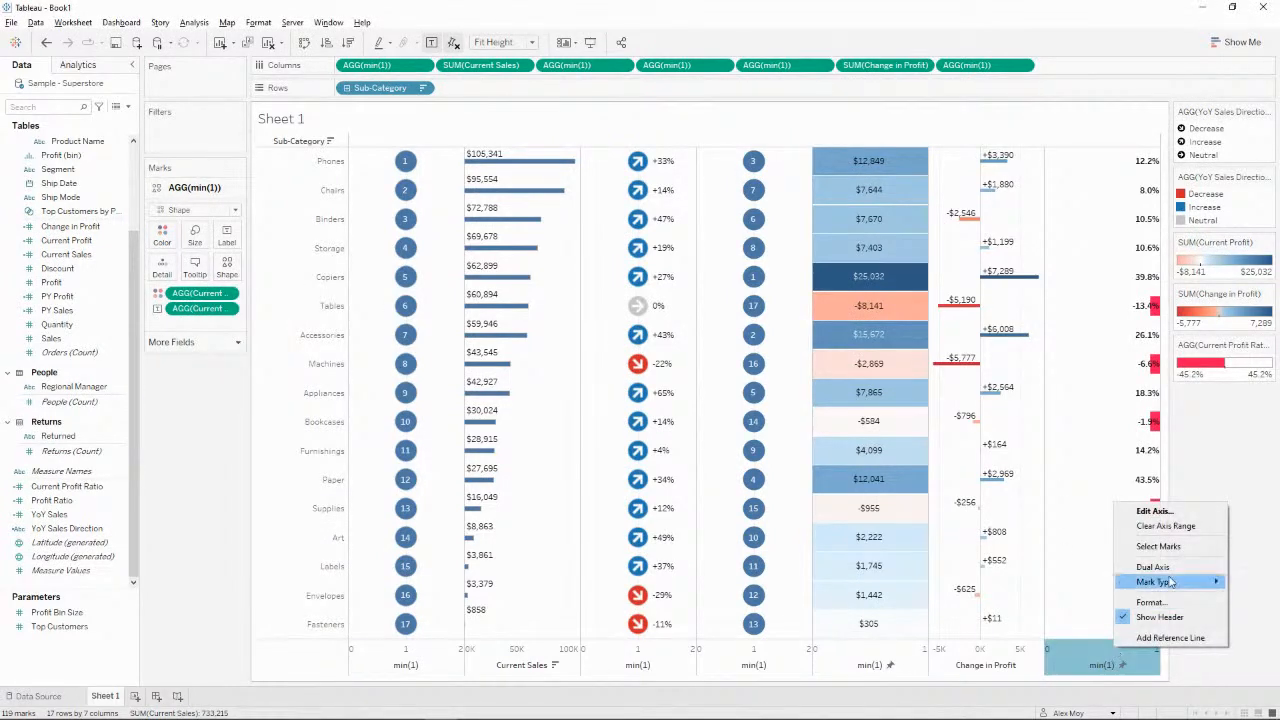
{"action": "left_click", "coordinate": [1168, 514]}
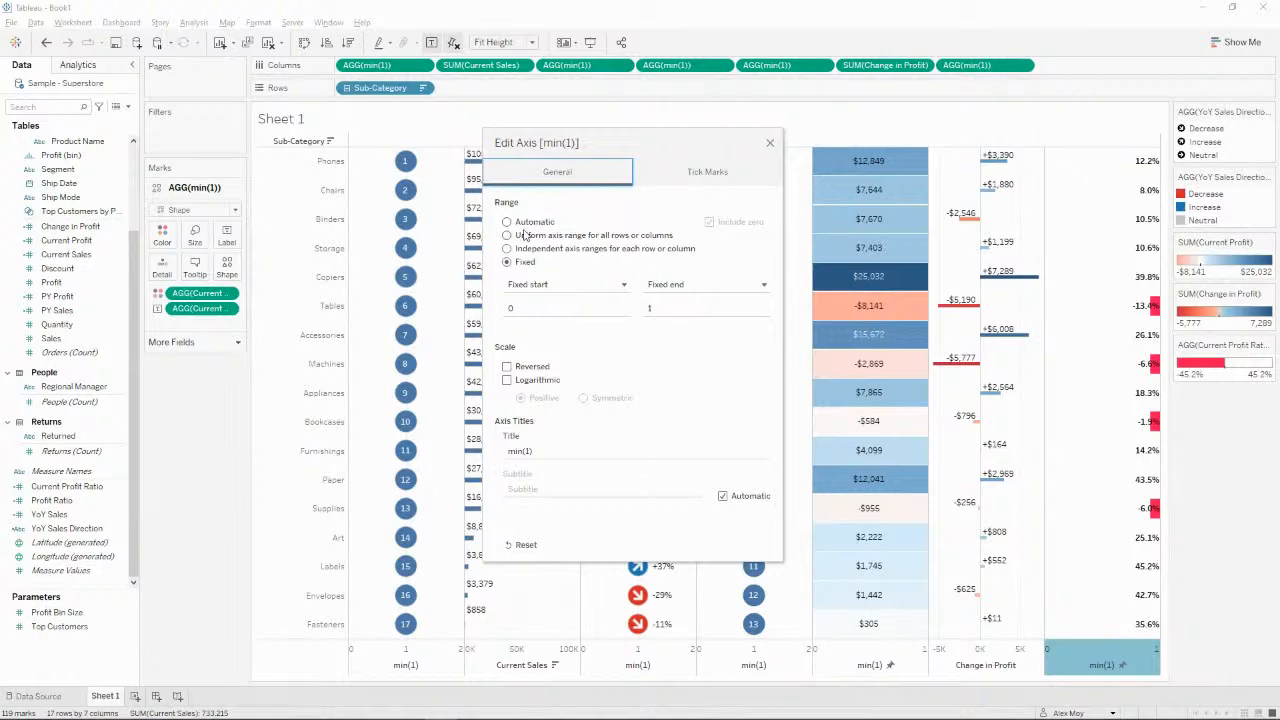
{"action": "left_click", "coordinate": [534, 222]}
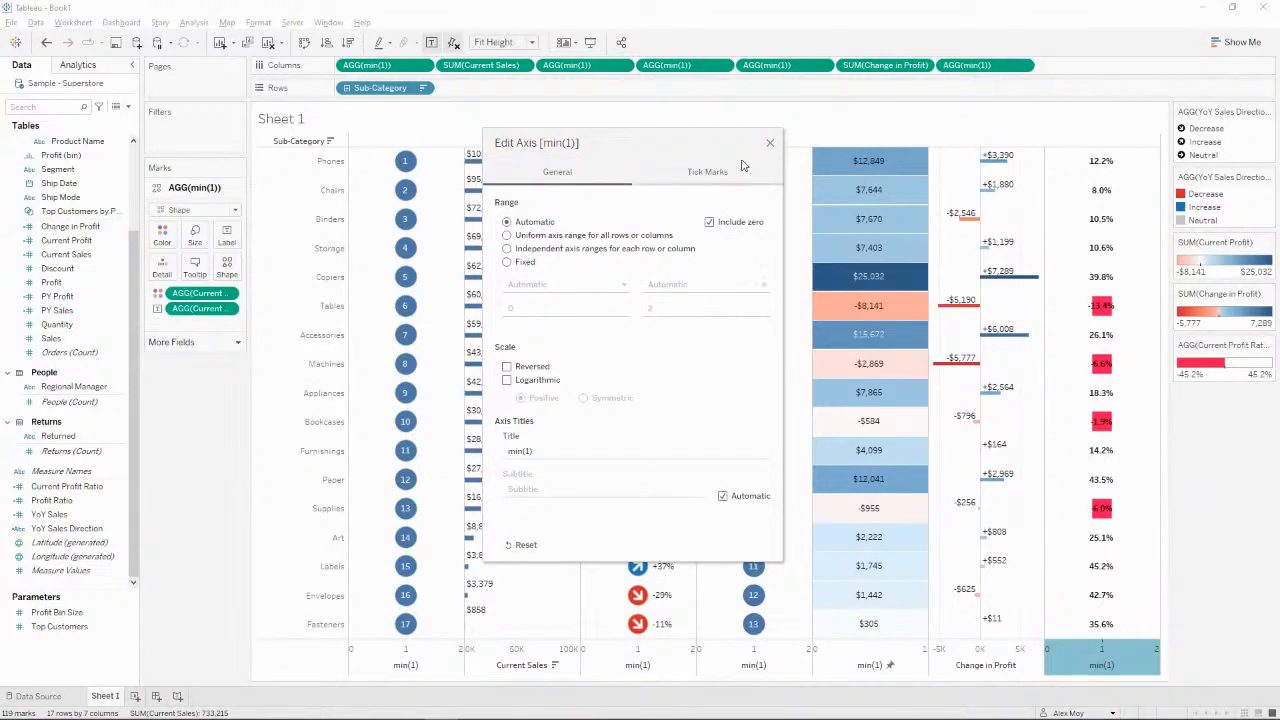
{"action": "left_click", "coordinate": [770, 143]}
Enlarge the square marks further so they fill more of each profit ratio row.
{"action": "left_click", "coordinate": [227, 266]}
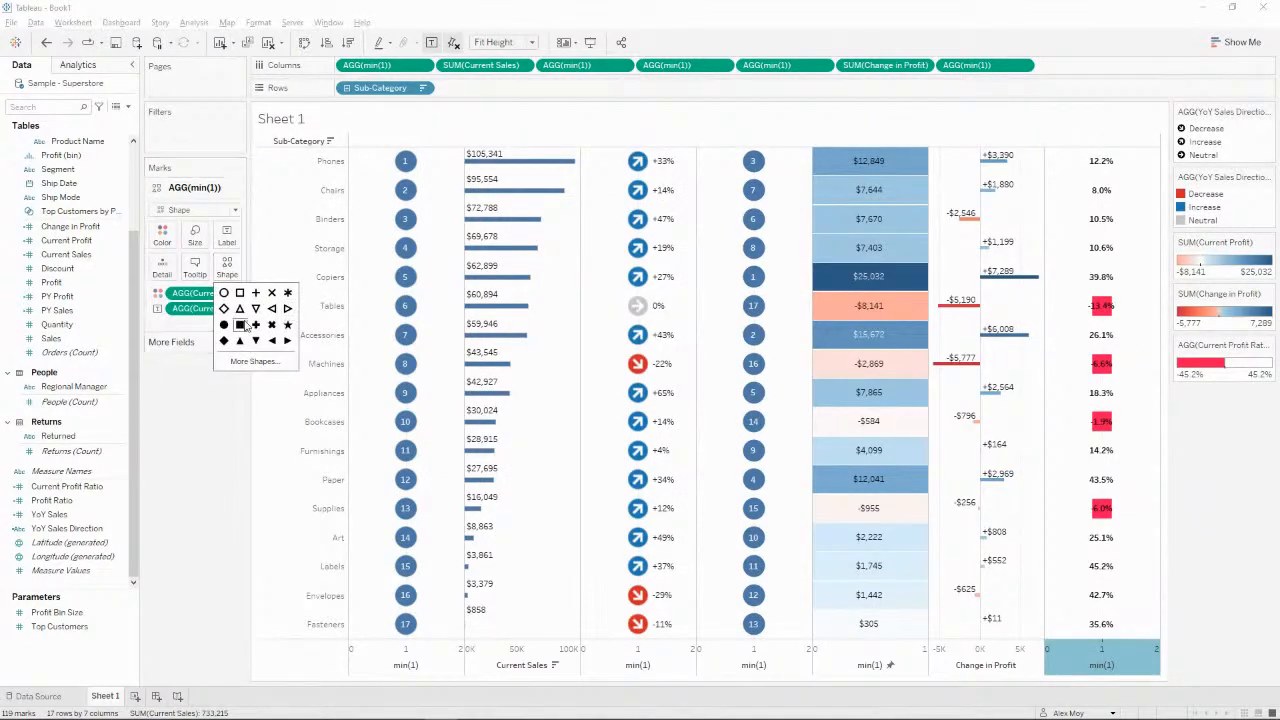
{"action": "left_click", "coordinate": [195, 236]}
{"action": "left_click", "coordinate": [277, 269]}
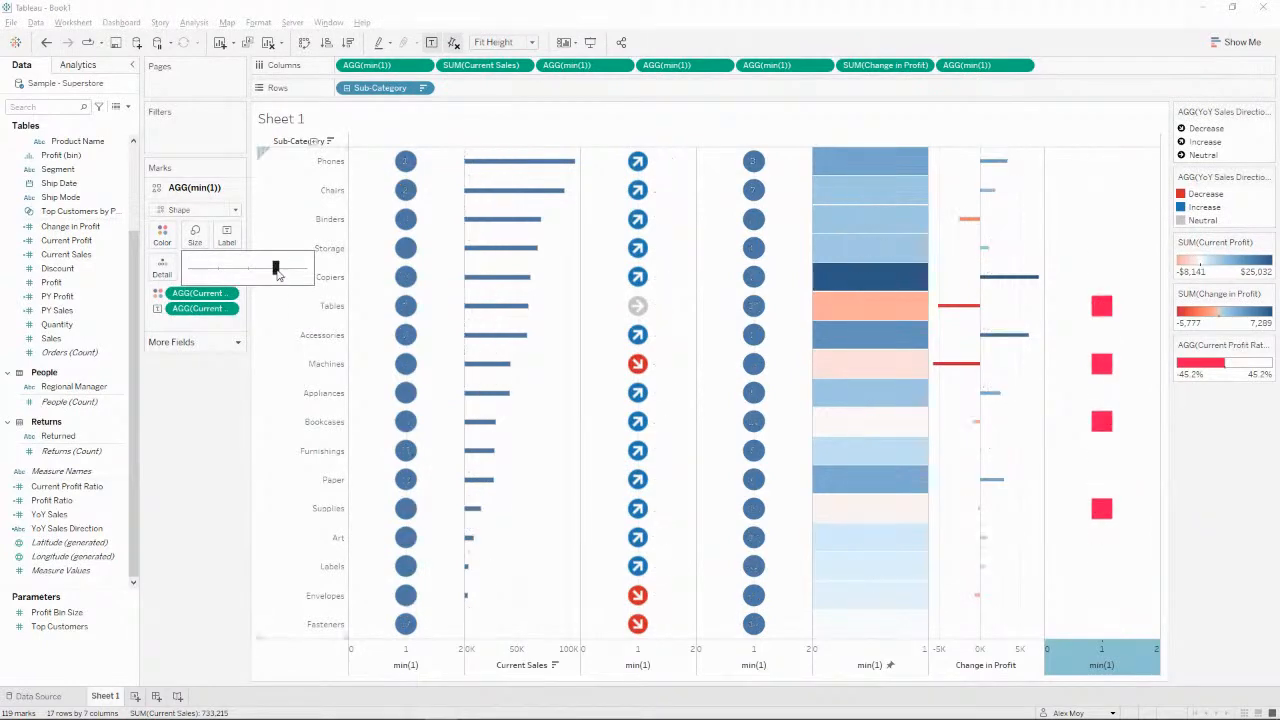
{"action": "left_click", "coordinate": [286, 269]}
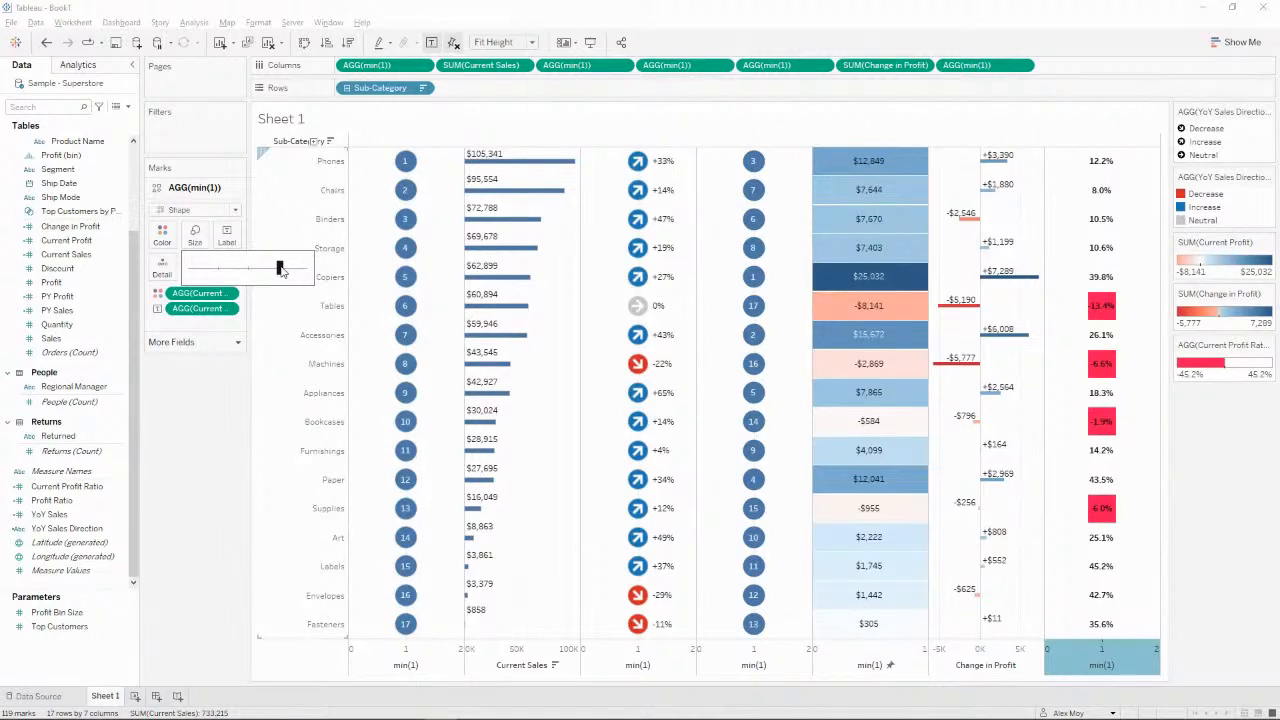
{"action": "left_click", "coordinate": [156, 437]}
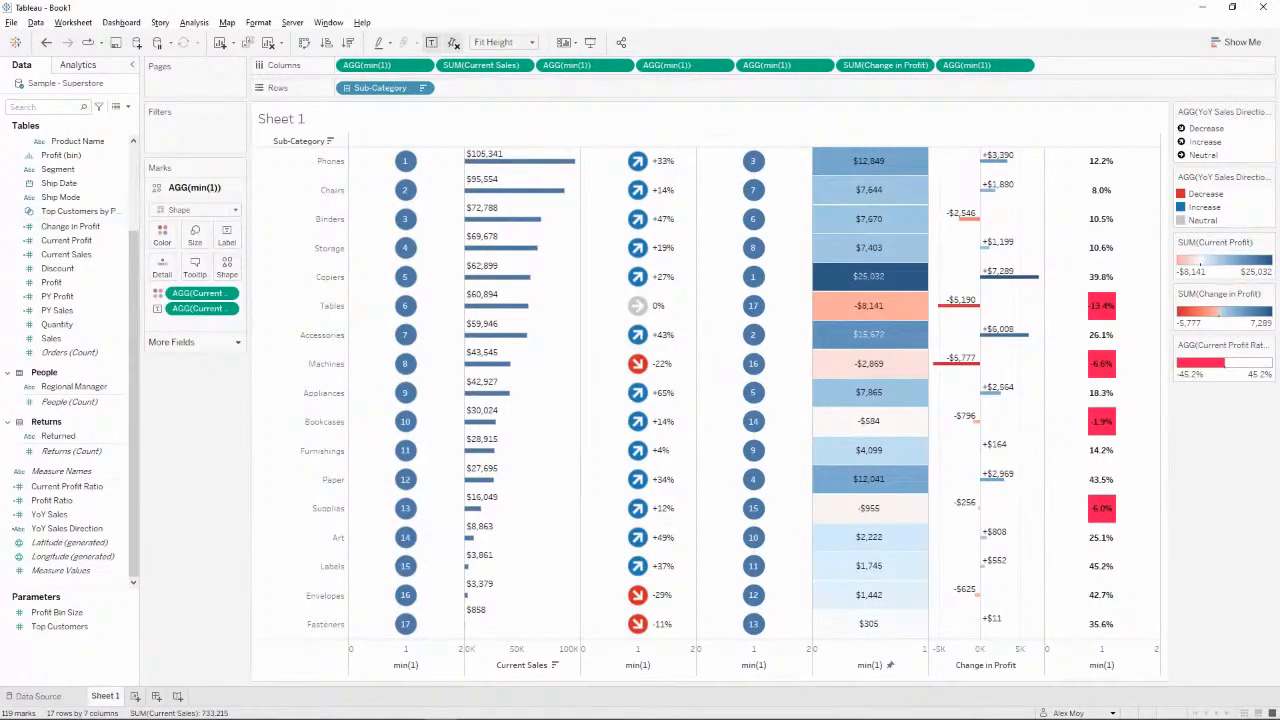
Check the reference table in the browser, and hide the axis headers beneath the columns back in Tableau.
{"action": "key", "text": "alt+Tab"}
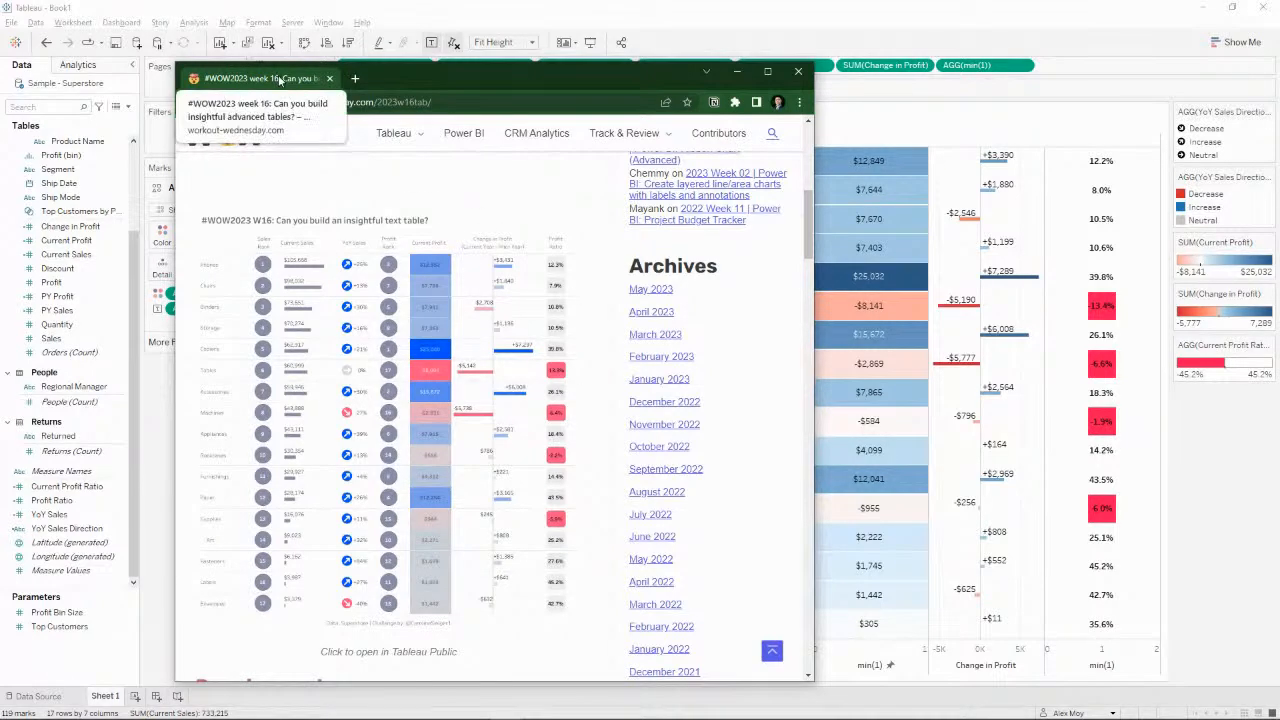
{"action": "left_click_drag", "start_coordinate": [280, 78], "coordinate": [0, 80]}
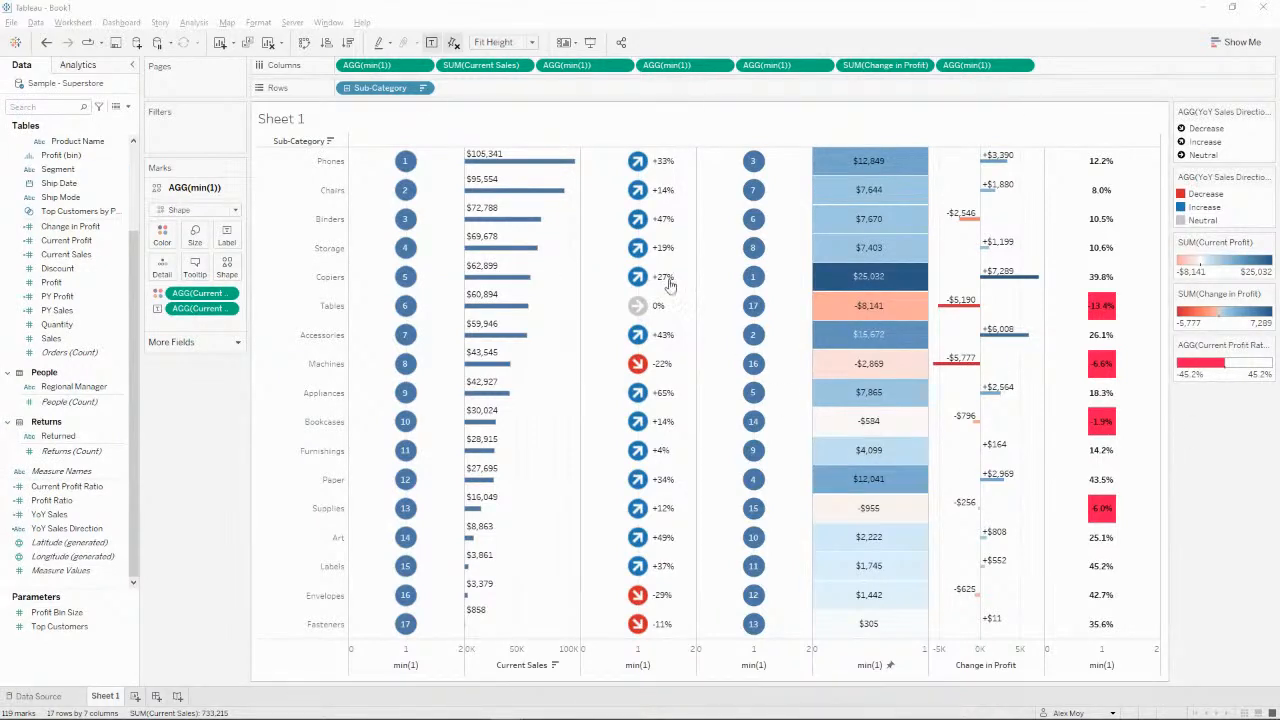
{"action": "right_click", "coordinate": [384, 72]}
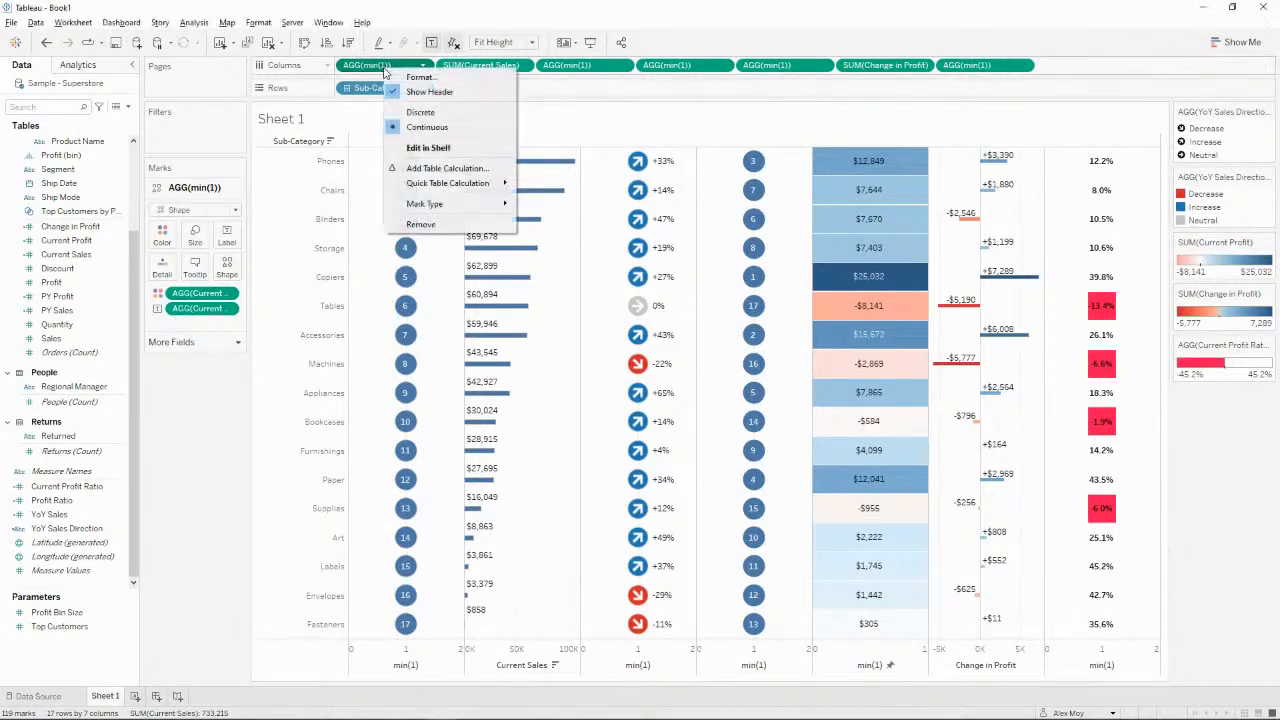
{"action": "left_click", "coordinate": [462, 93]}
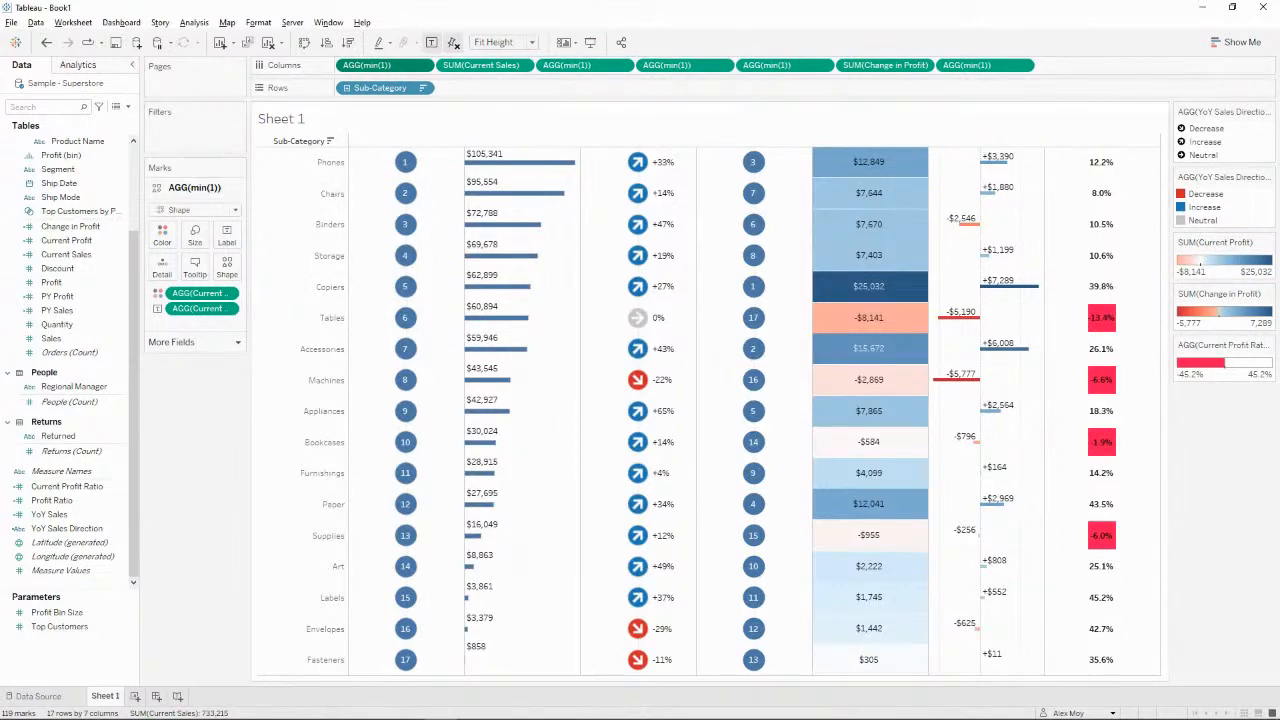
Review the reference's column titles, and duplicate the first min(1) field in Columns as a dual axis.
{"action": "left_click_drag", "start_coordinate": [2, 118], "coordinate": [811, 134]}
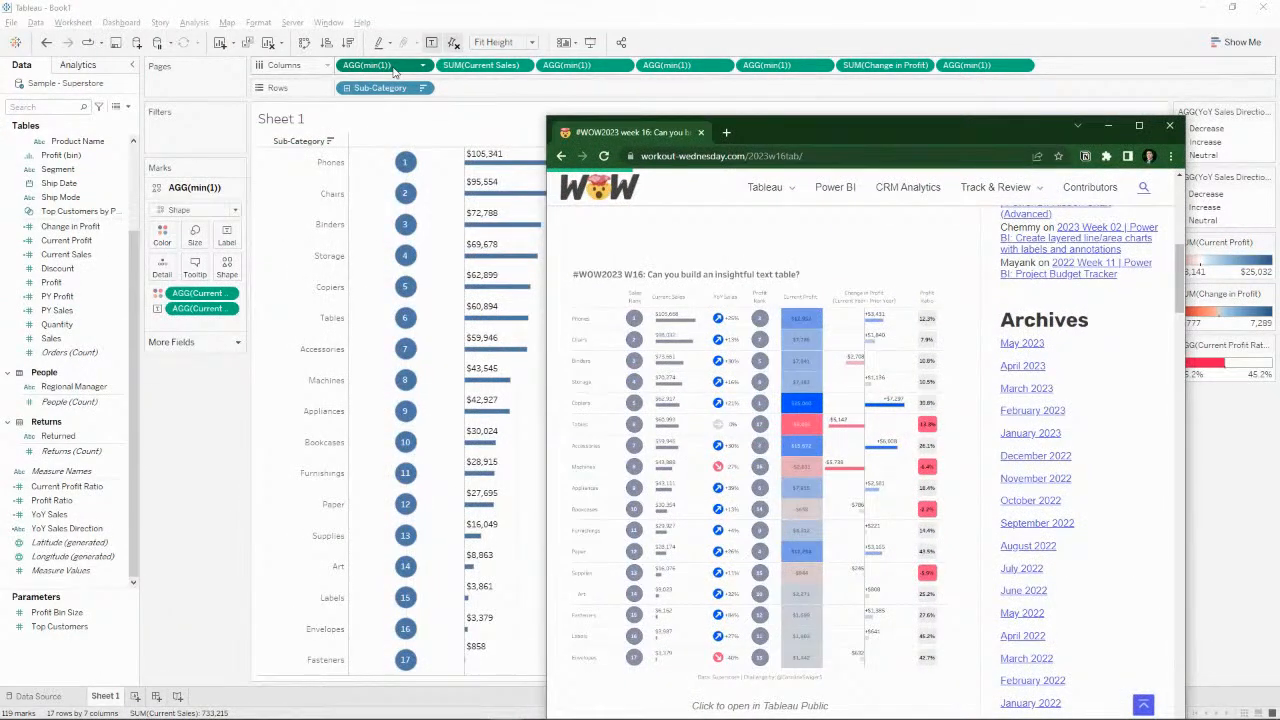
{"action": "left_click_drag", "start_coordinate": [393, 70], "coordinate": [455, 70]}
{"action": "right_click", "coordinate": [455, 70]}
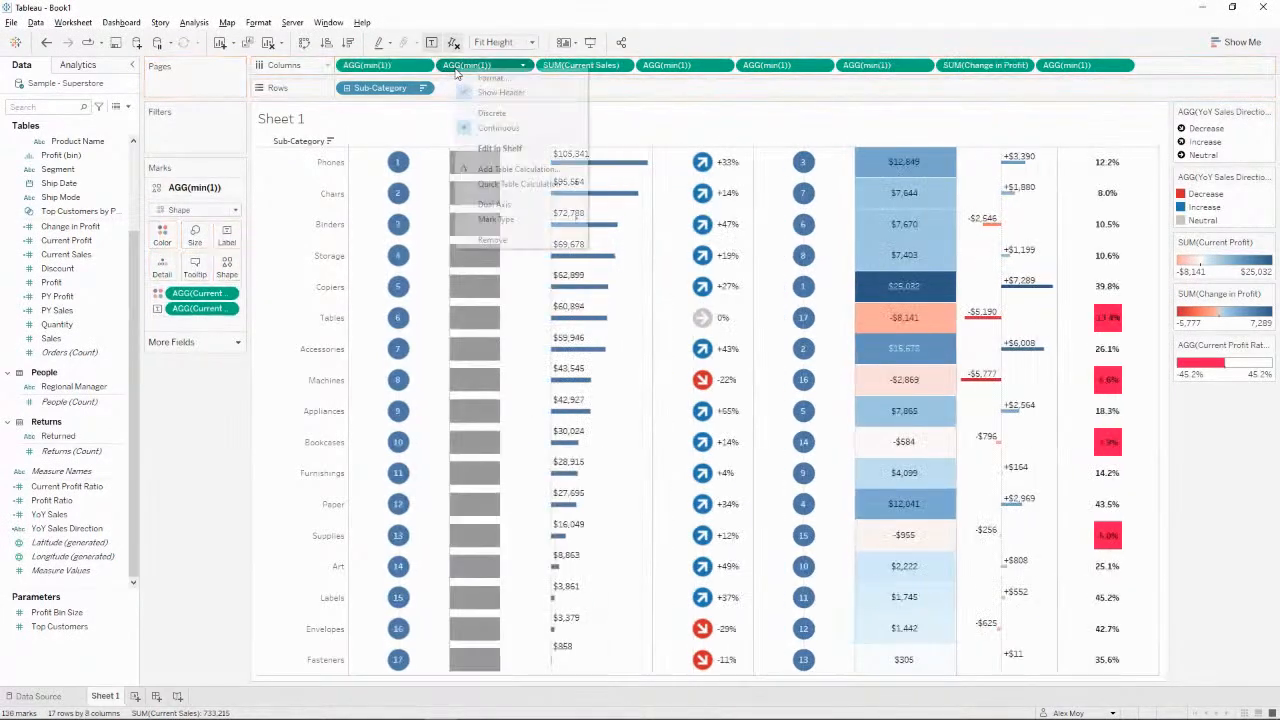
{"action": "left_click", "coordinate": [531, 213]}
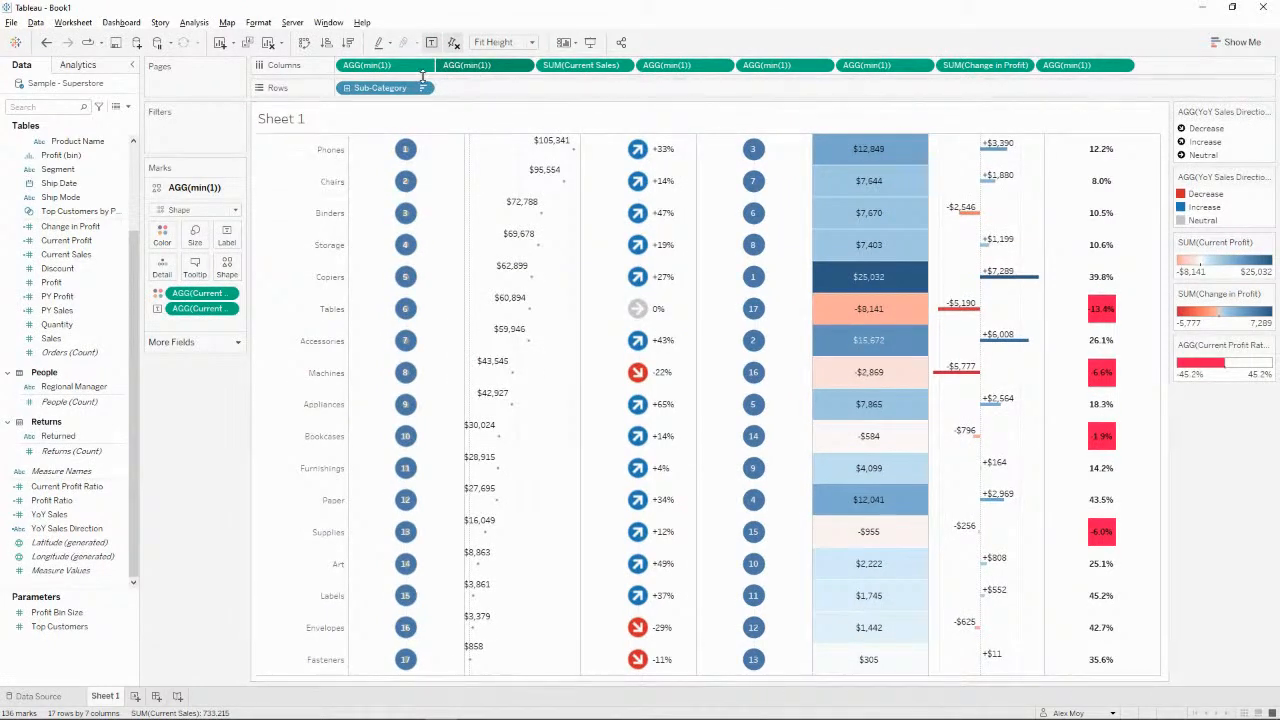
Change the Current Sales mark type back to Bar.
{"action": "scroll", "coordinate": [207, 225], "scroll_direction": "down", "scroll_amount": 3}
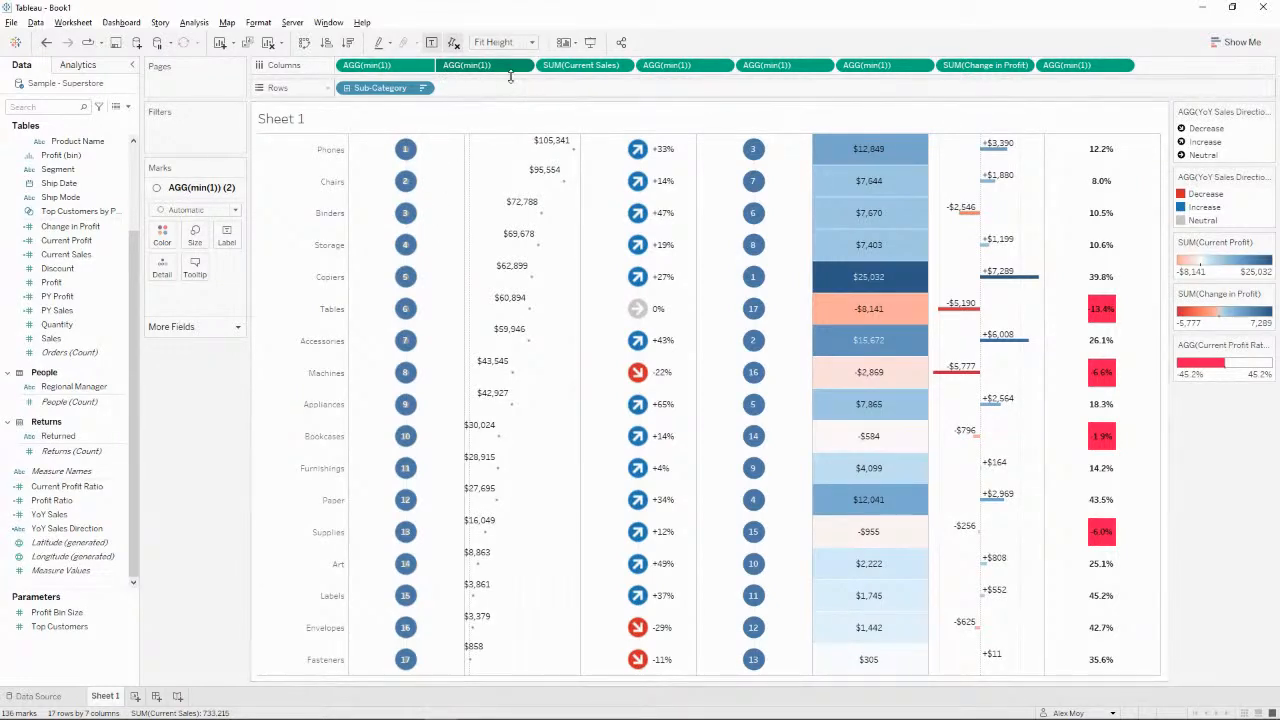
{"action": "left_click", "coordinate": [556, 66]}
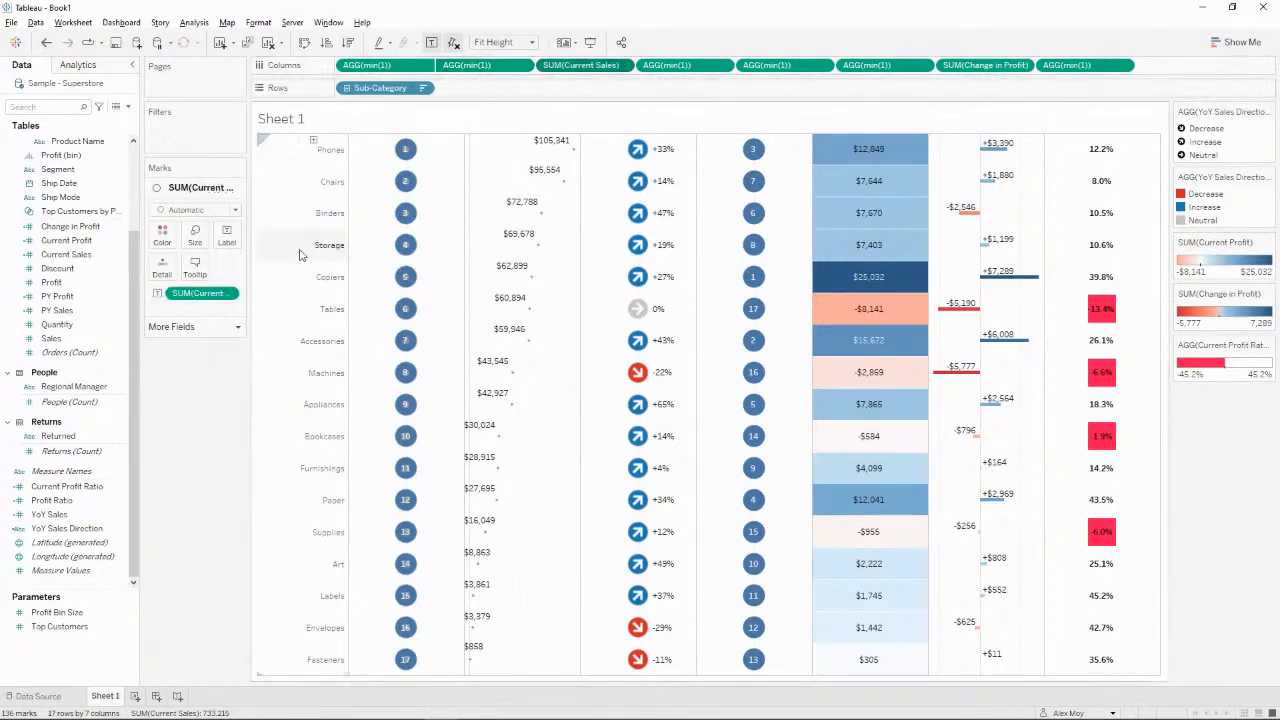
{"action": "left_click", "coordinate": [205, 210]}
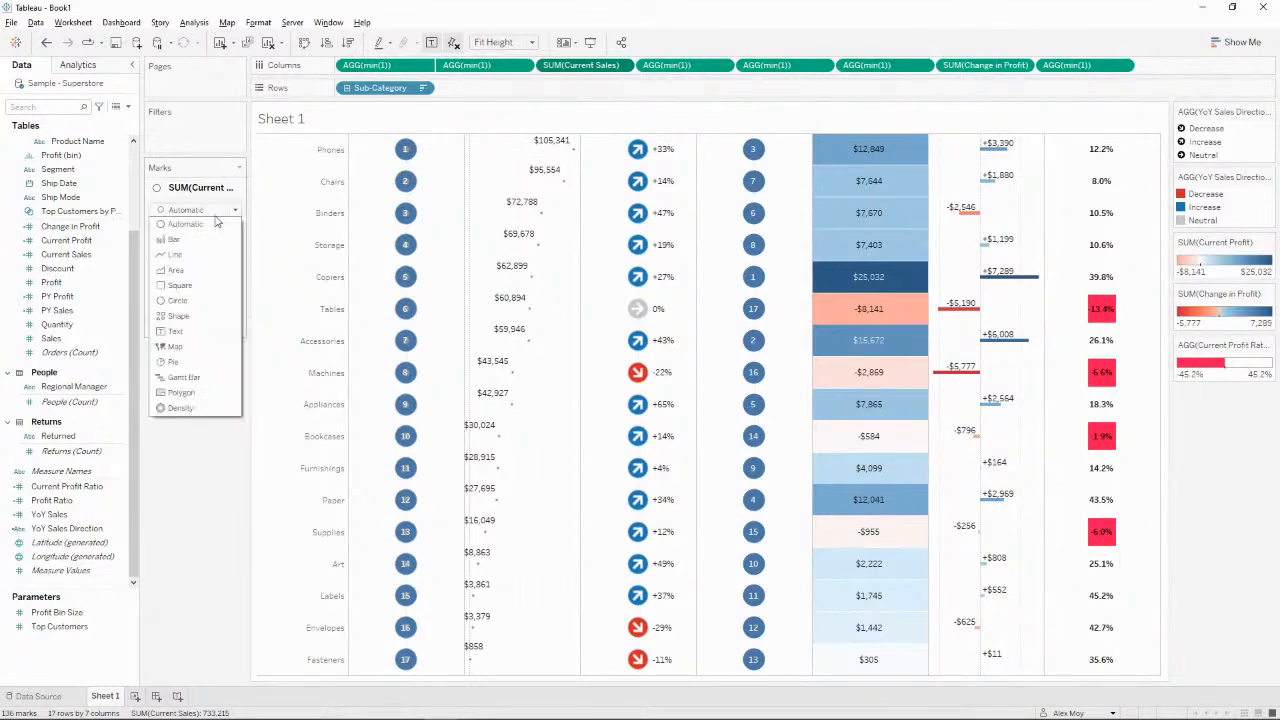
{"action": "left_click", "coordinate": [208, 242]}
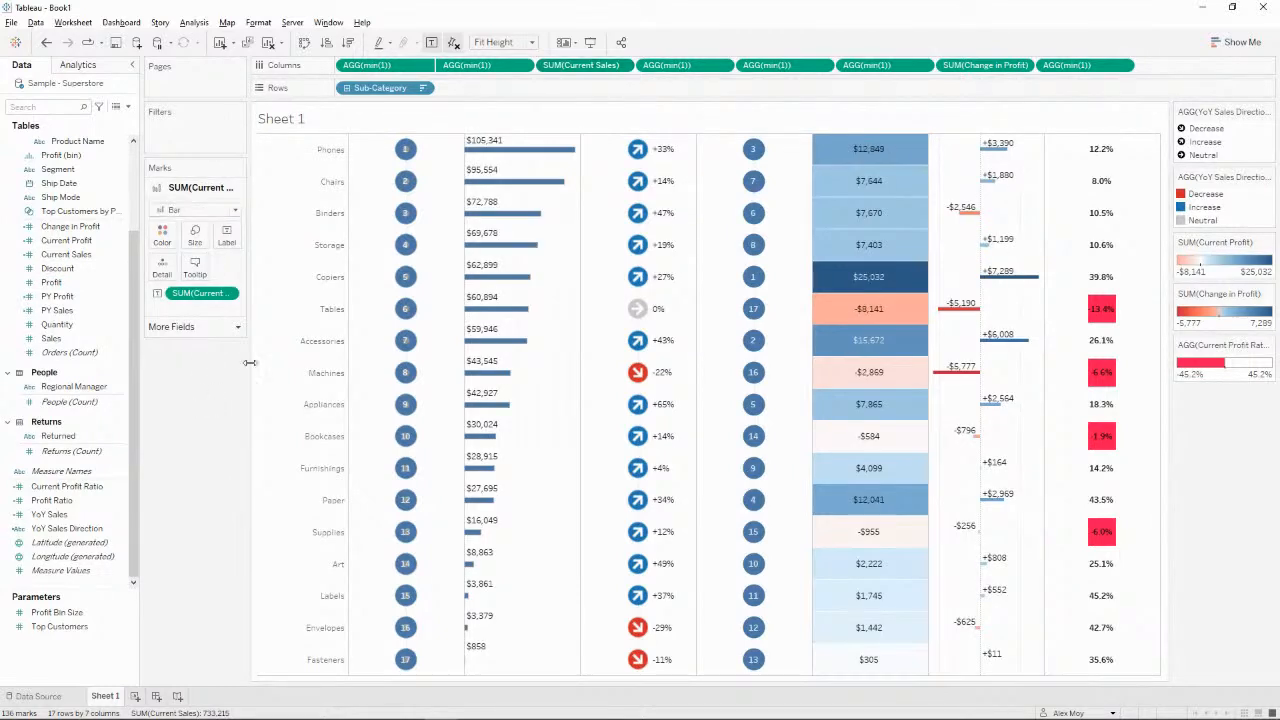
Make the duplicated min(1) marks on the rank column fully transparent by setting their color opacity to 0%.
{"action": "left_click", "coordinate": [467, 65]}
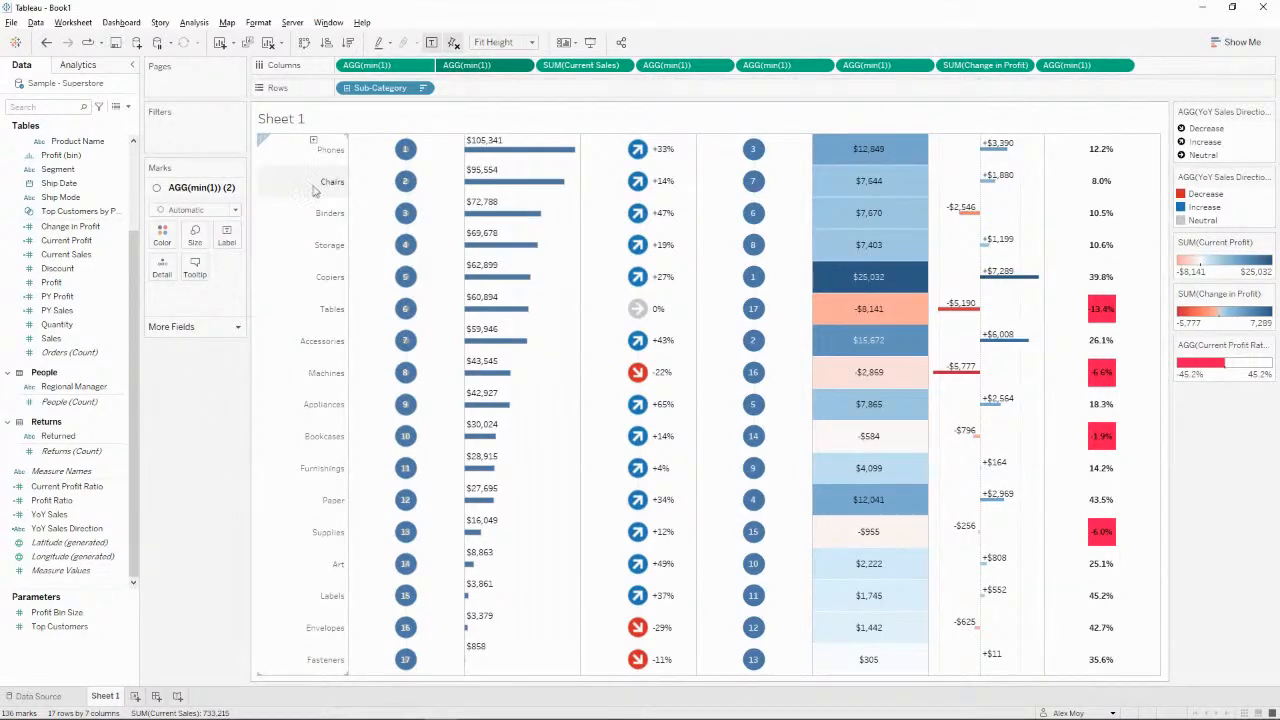
{"action": "left_click", "coordinate": [205, 210]}
{"action": "left_click", "coordinate": [213, 233]}
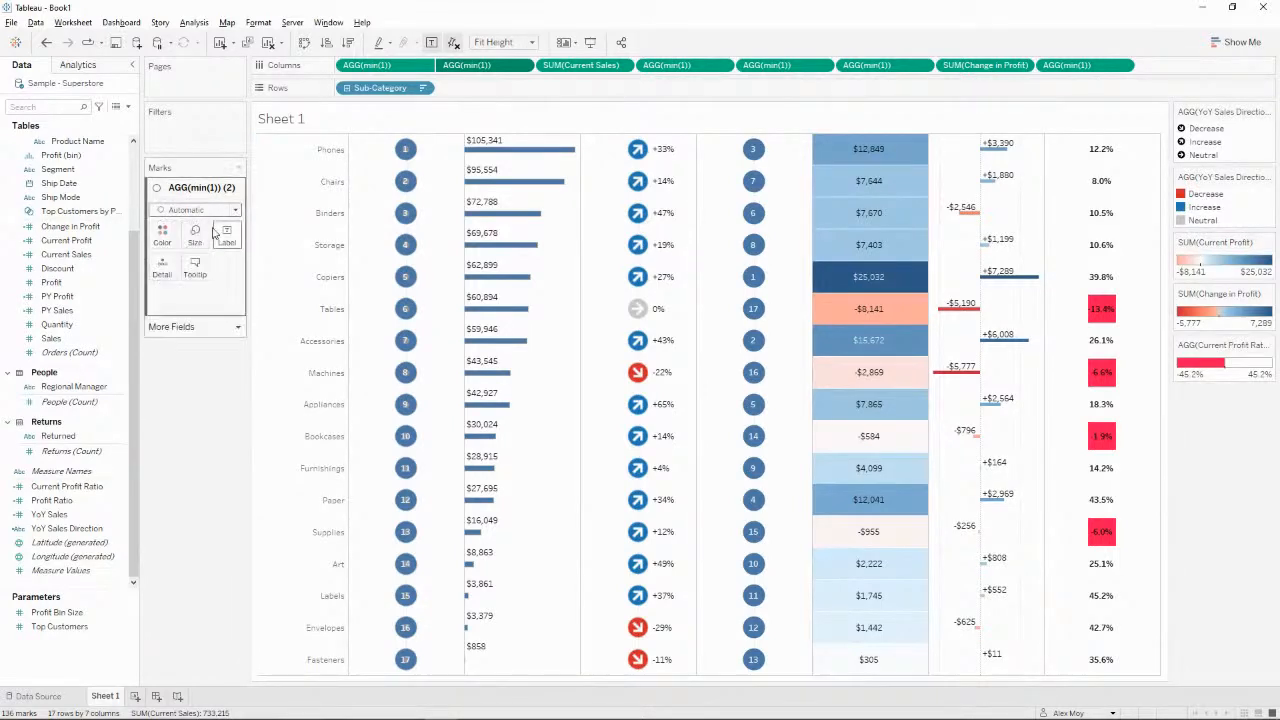
{"action": "left_click", "coordinate": [162, 236]}
{"action": "left_click_drag", "start_coordinate": [187, 391], "coordinate": [140, 400]}
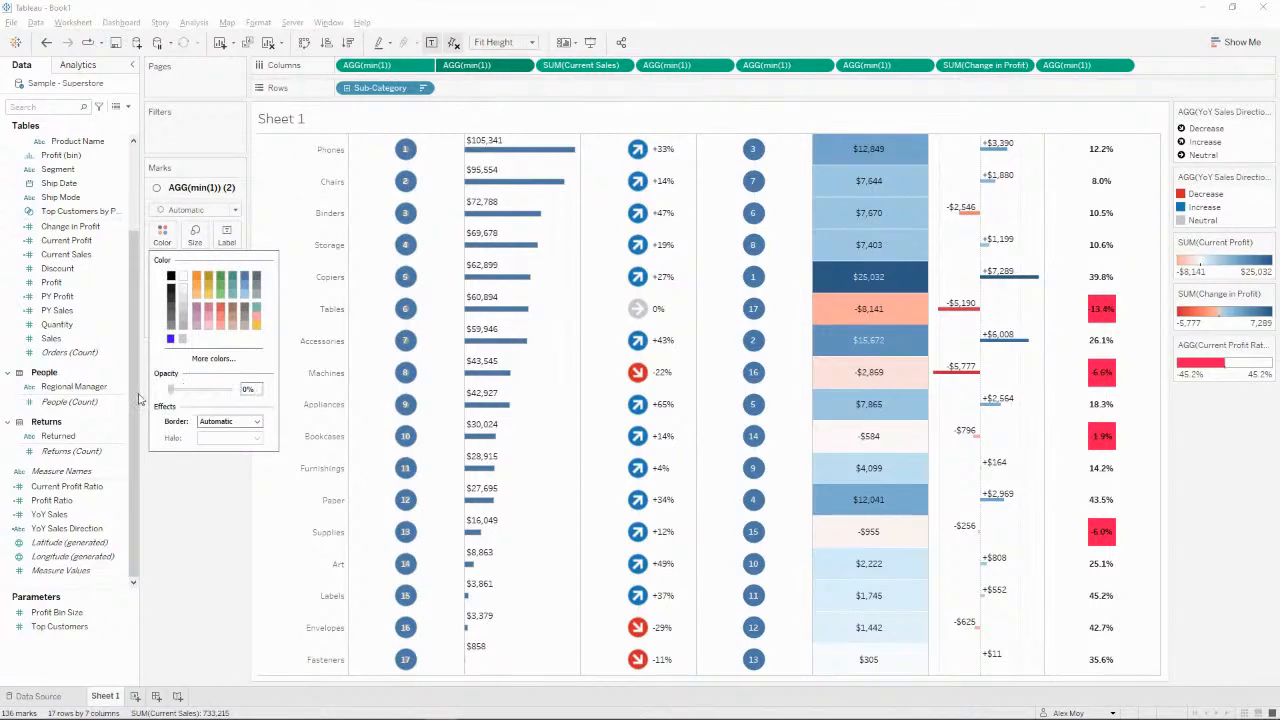
{"action": "left_click", "coordinate": [210, 492]}
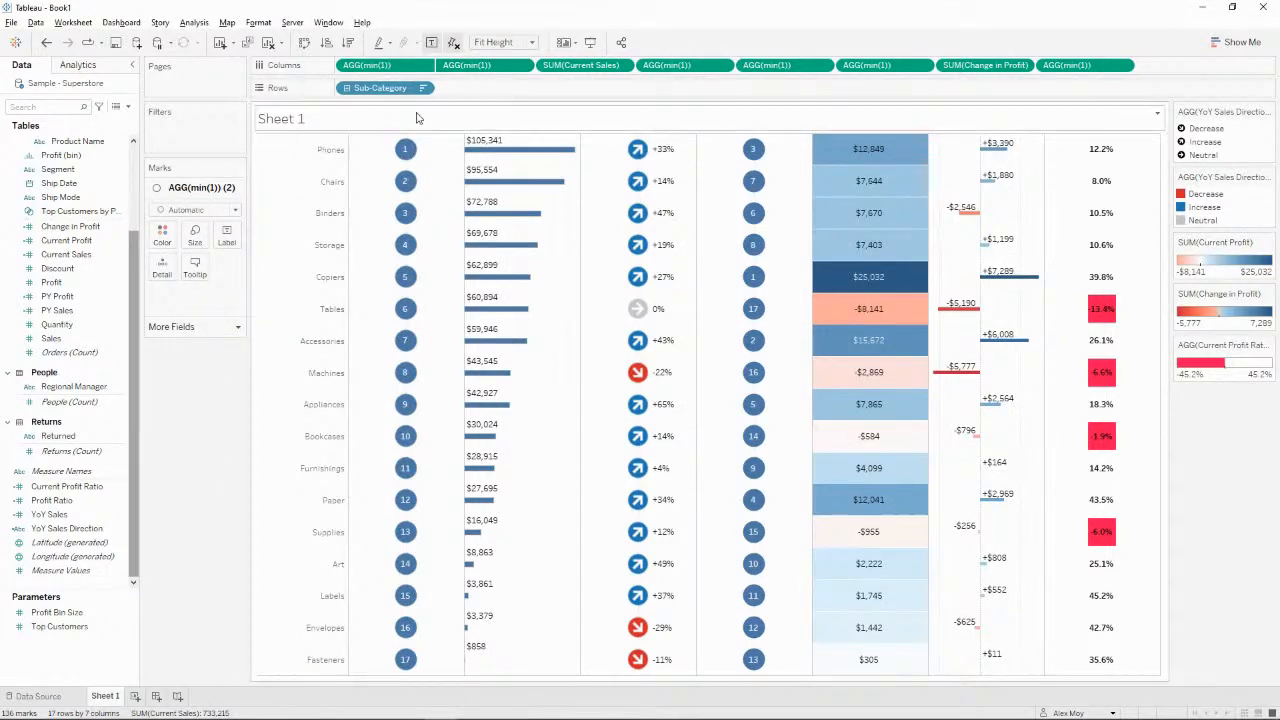
Show the axis headers again for the duplicated min(1) field in Columns.
{"action": "right_click", "coordinate": [452, 66]}
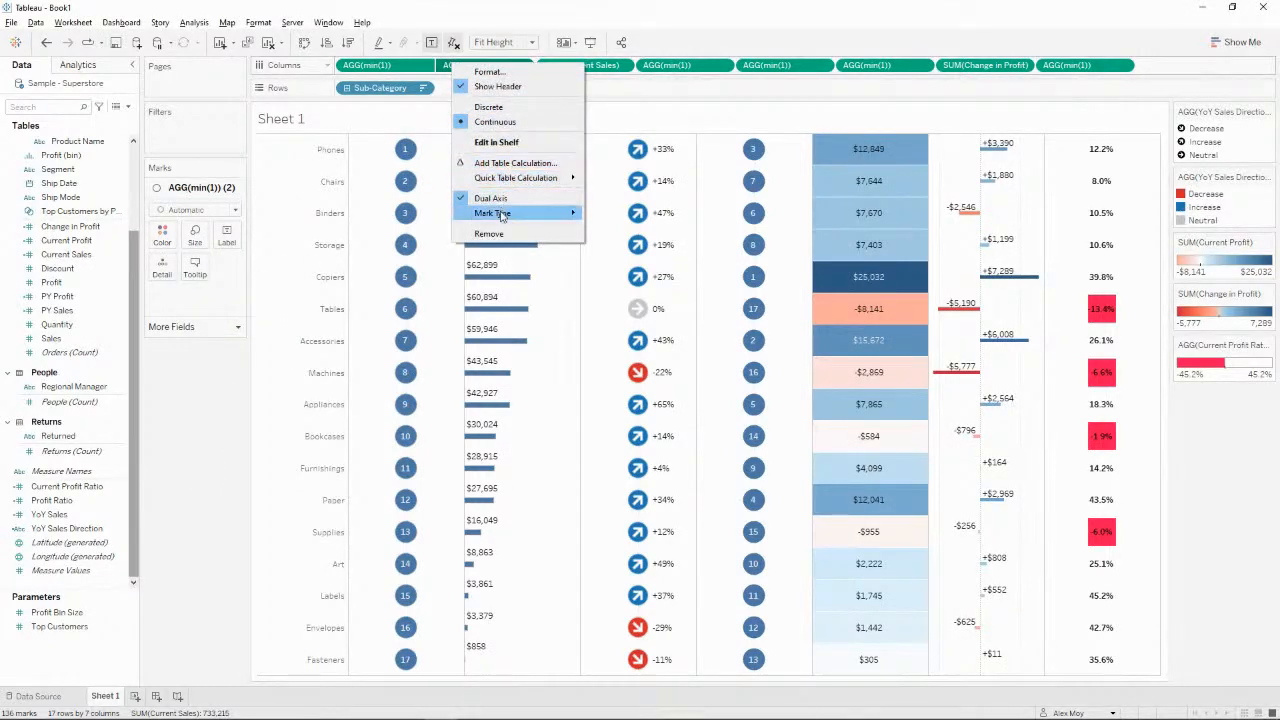
{"action": "left_click", "coordinate": [520, 88]}
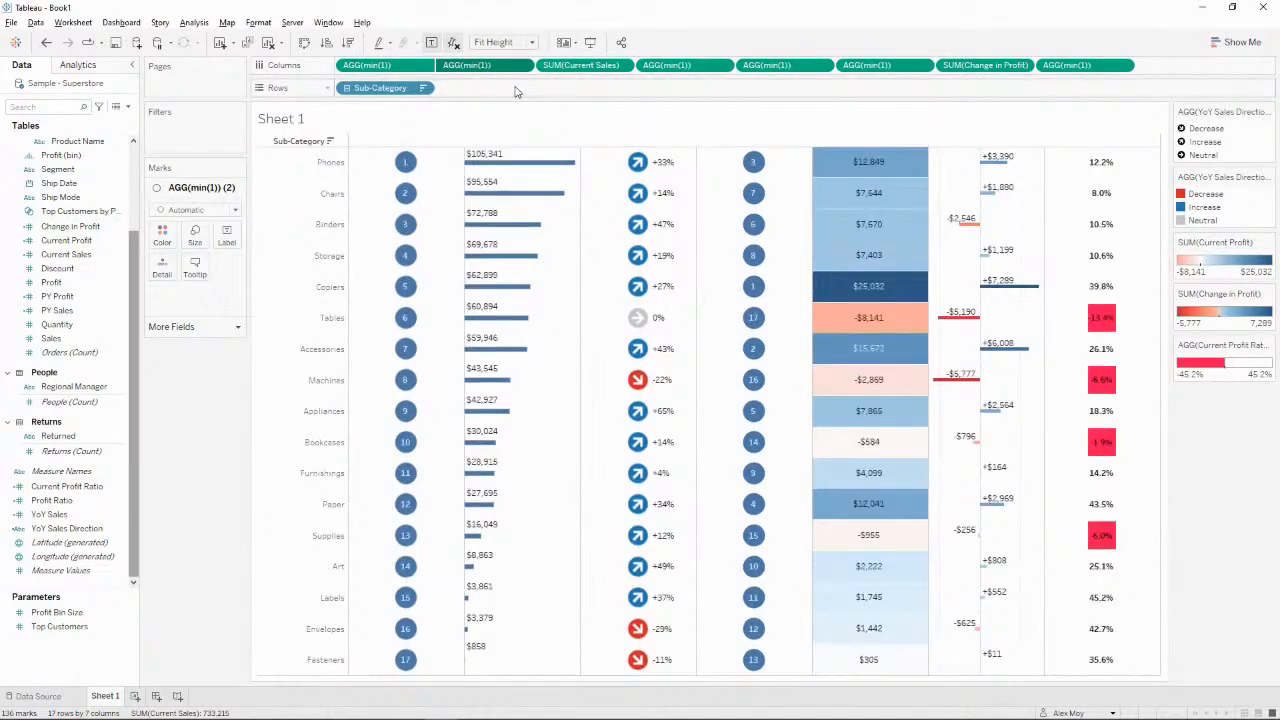
{"action": "right_click", "coordinate": [483, 68]}
{"action": "left_click", "coordinate": [530, 92]}
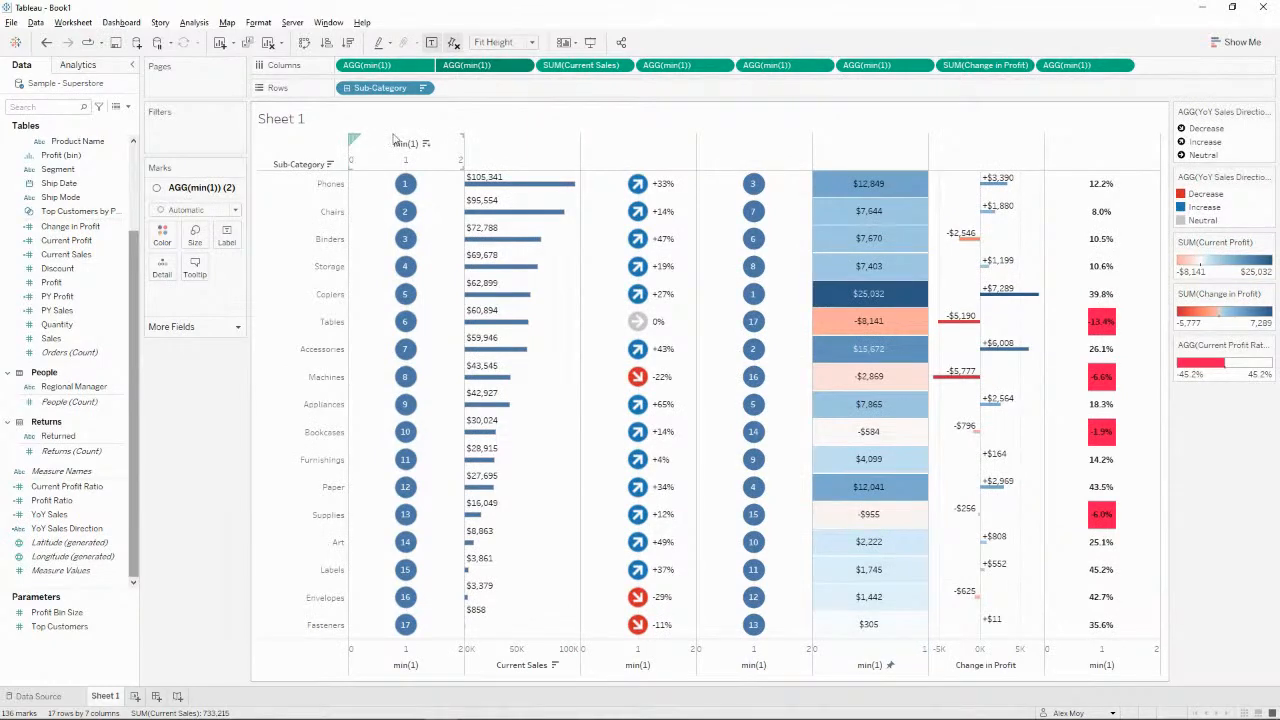
Title the upper min(1) axis "Sales Rank" and set its major tick marks to None.
{"action": "double_click", "coordinate": [402, 148]}
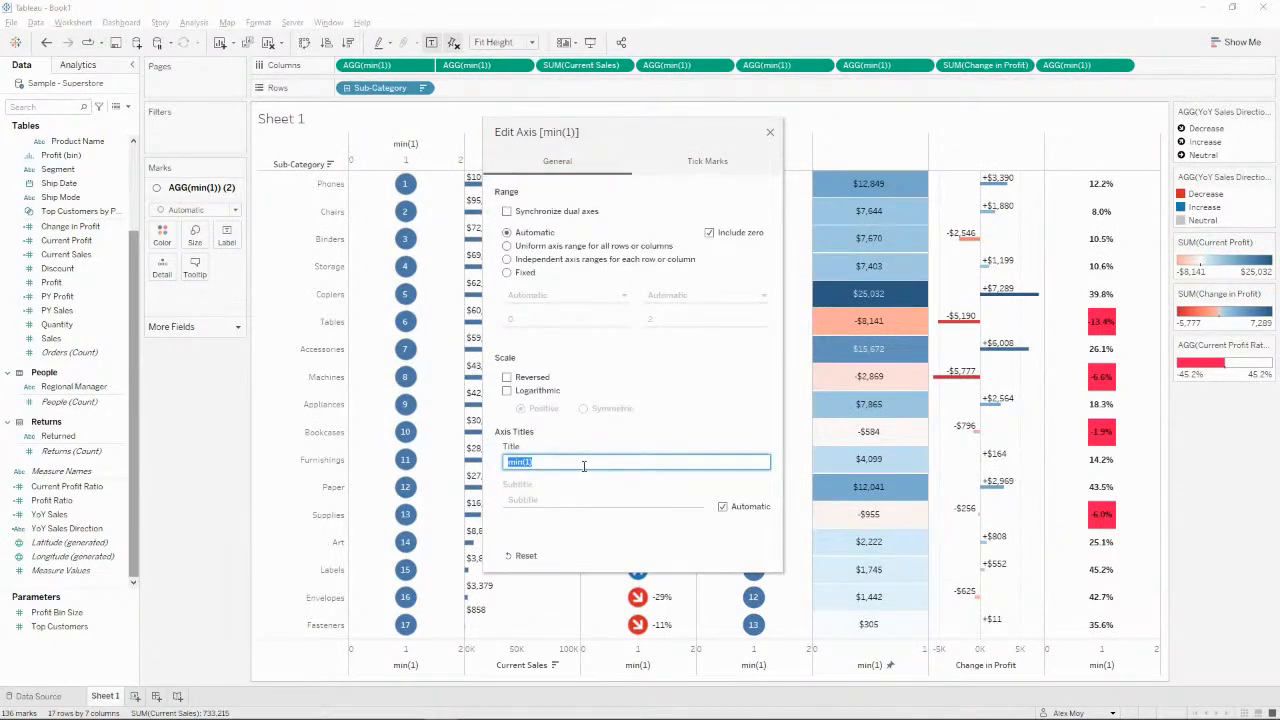
{"action": "type", "text": "sALE"}
{"action": "left_click", "coordinate": [706, 165]}
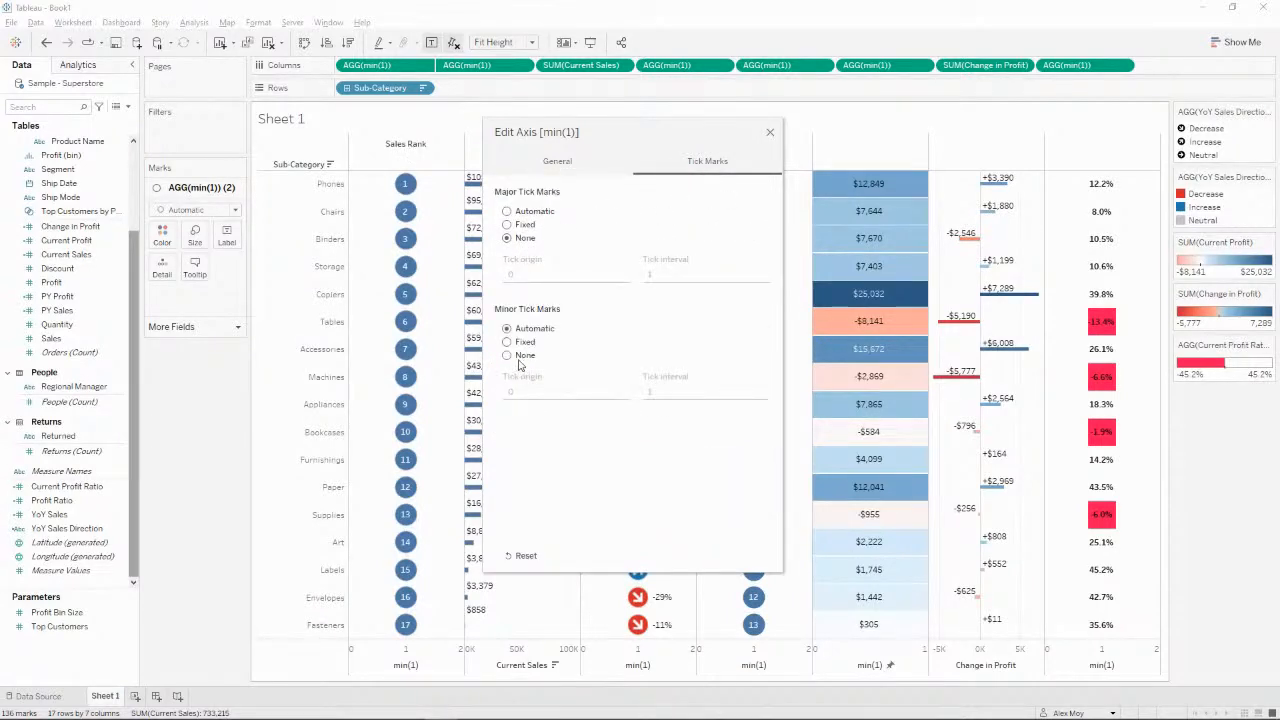
{"action": "left_click", "coordinate": [764, 131]}
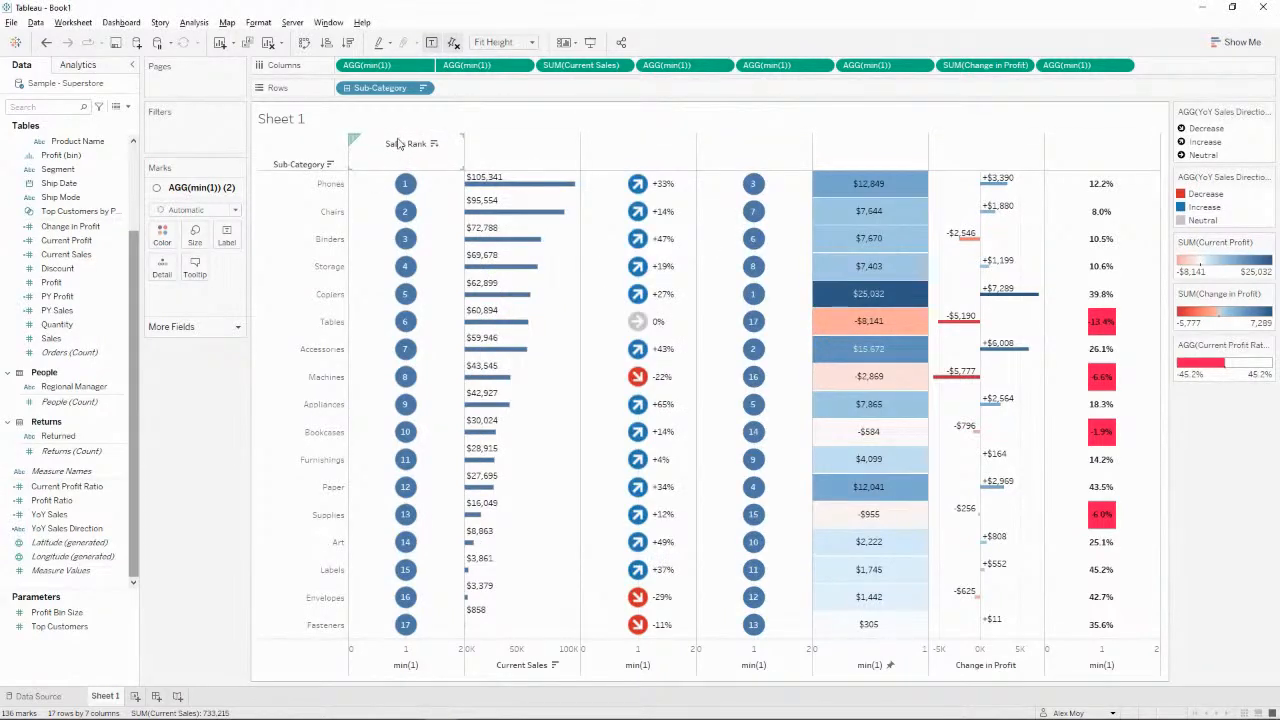
{"action": "right_click", "coordinate": [404, 652]}
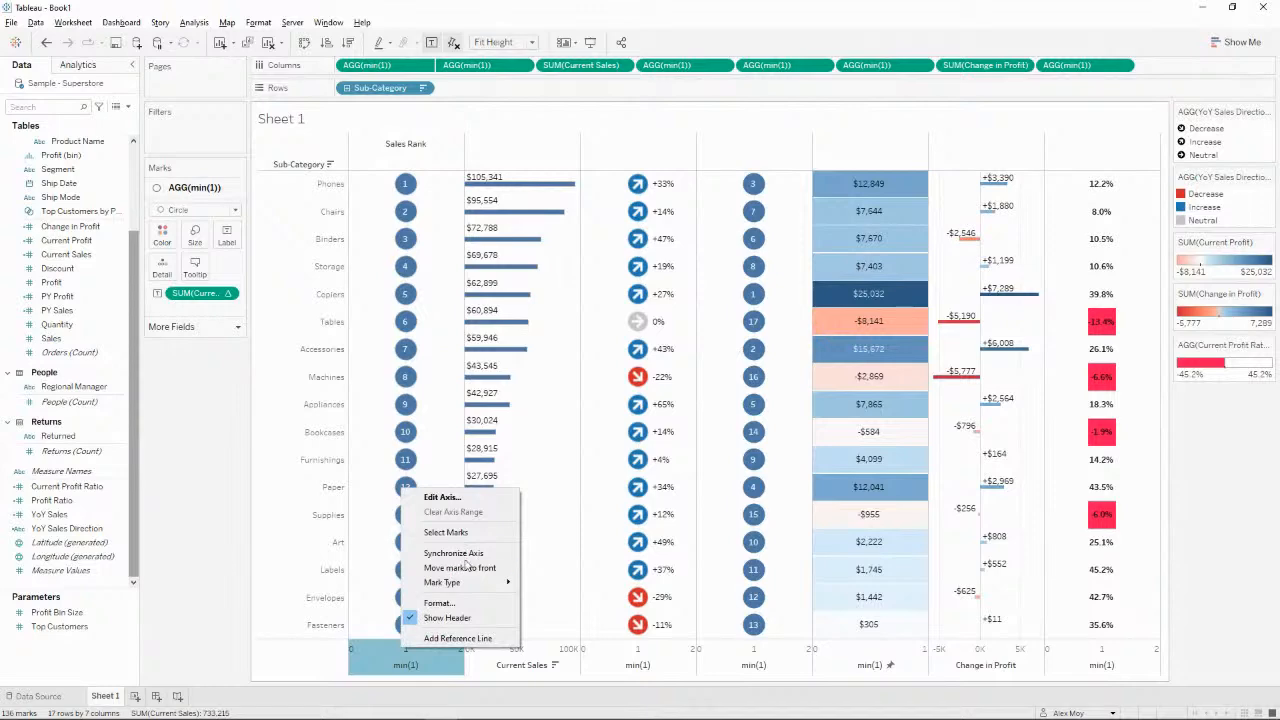
{"action": "left_click", "coordinate": [460, 618]}
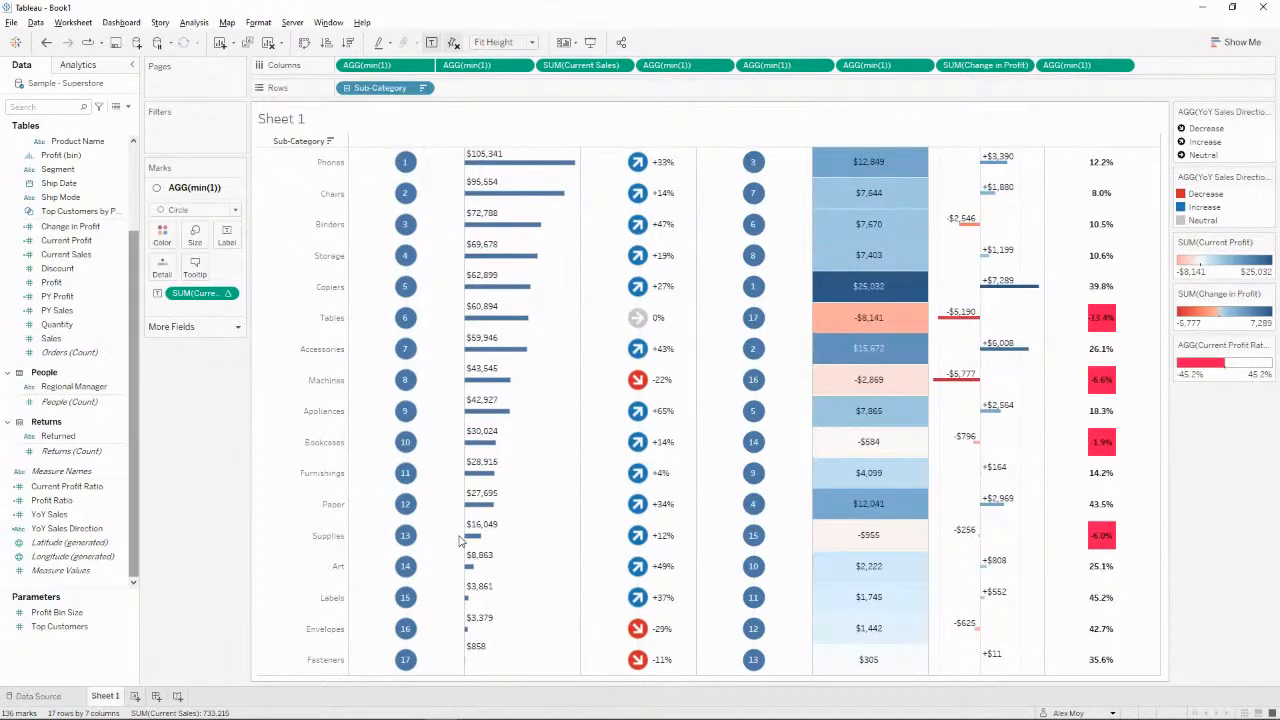
{"action": "key", "text": "ctrl+z"}
Clear the title of the lower min(1) axis under the sales rank column and set its major tick marks to None.
{"action": "right_click", "coordinate": [419, 652]}
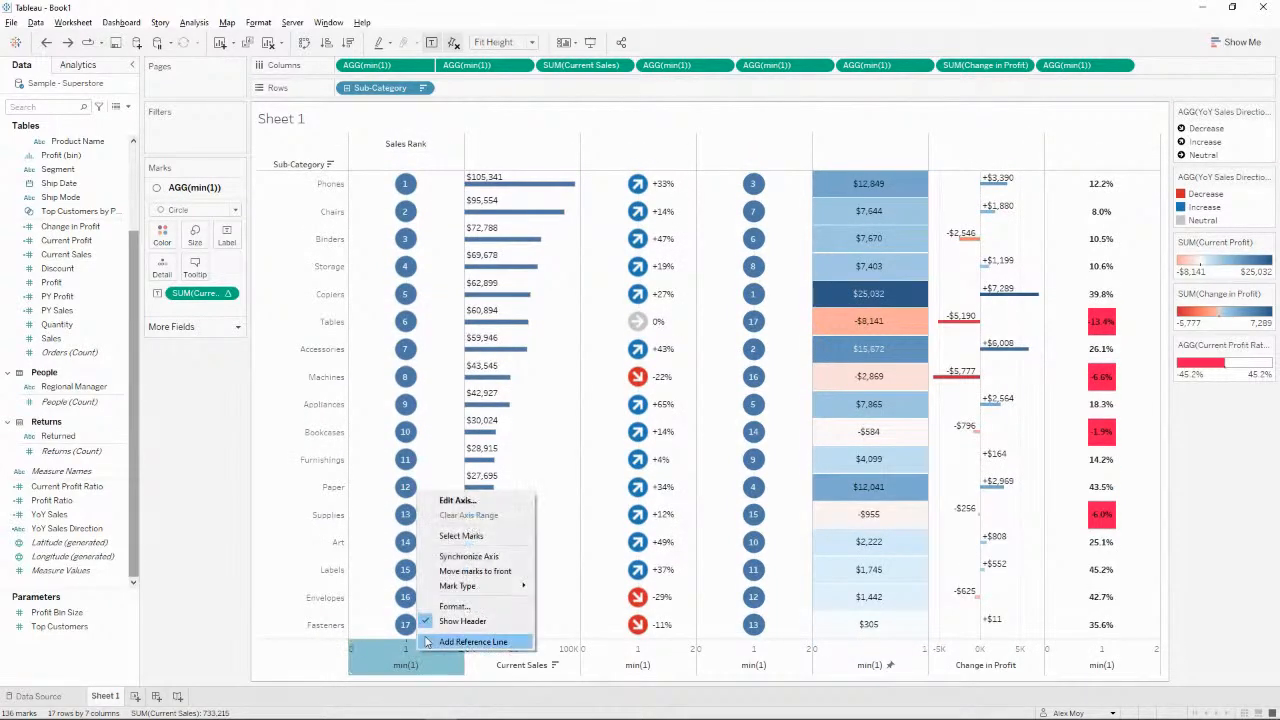
{"action": "left_click", "coordinate": [479, 502]}
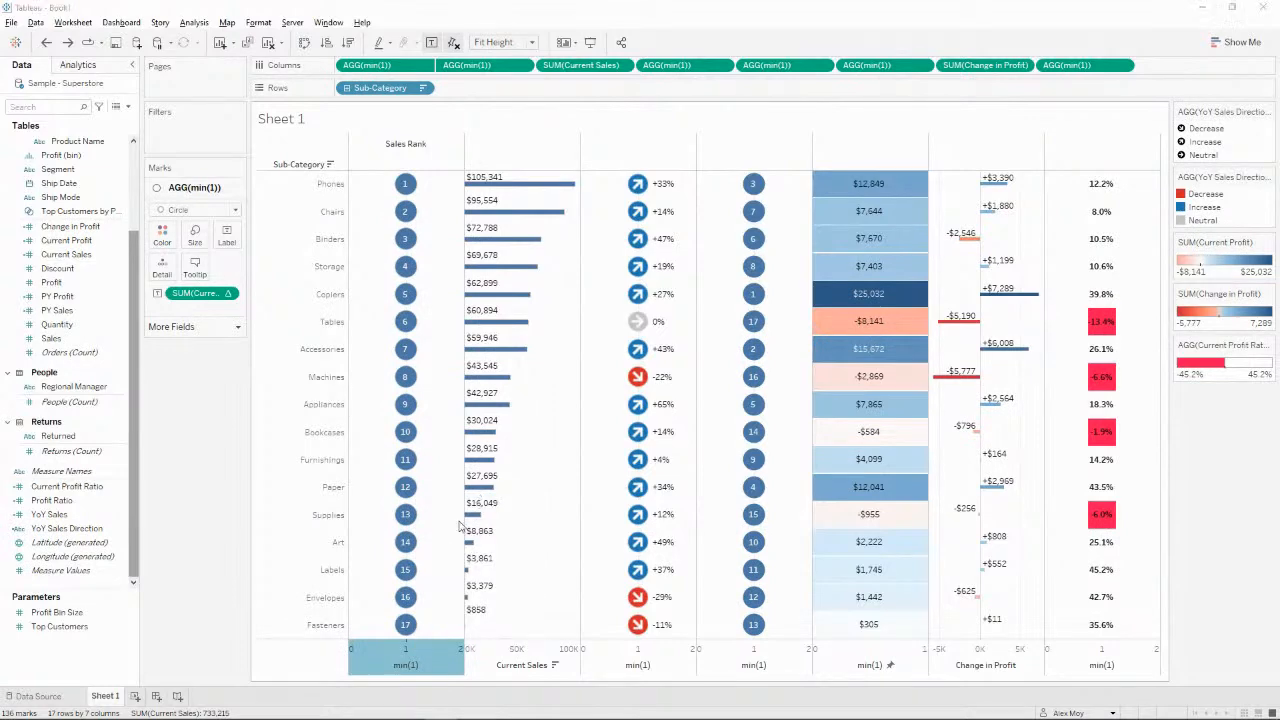
{"action": "triple_click", "coordinate": [560, 450]}
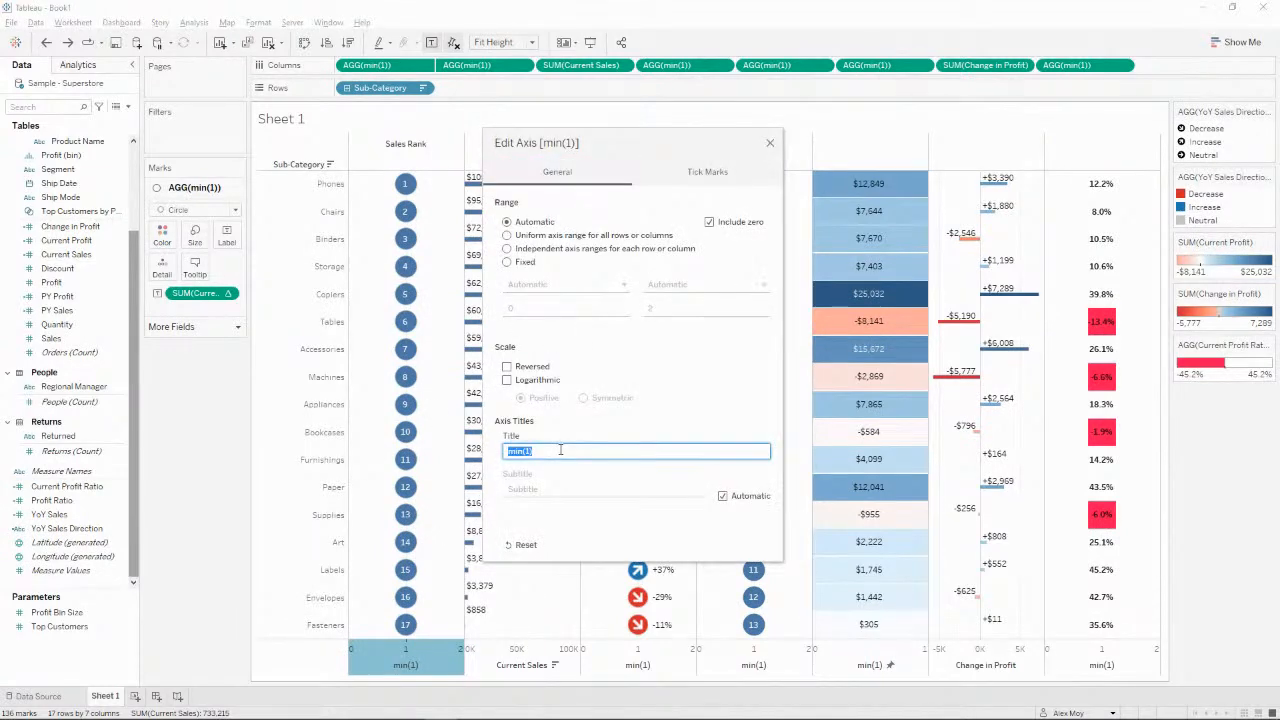
{"action": "left_click", "coordinate": [688, 174]}
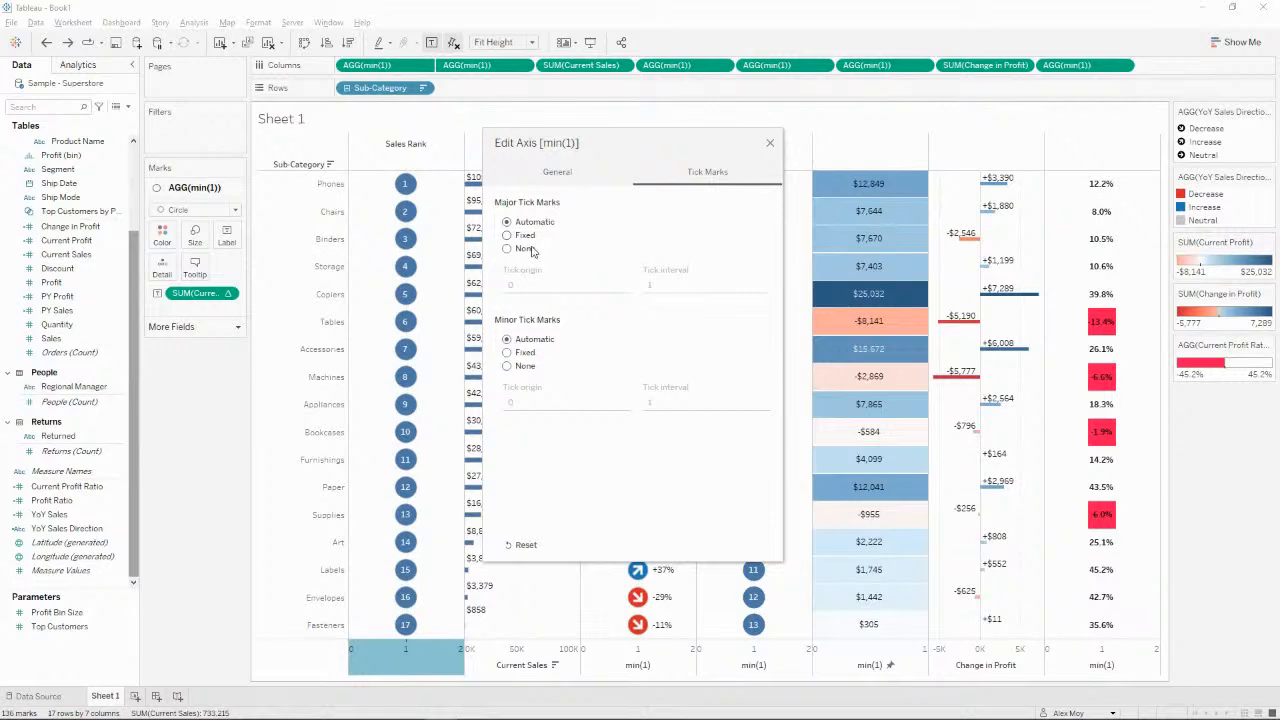
{"action": "left_click", "coordinate": [769, 145]}
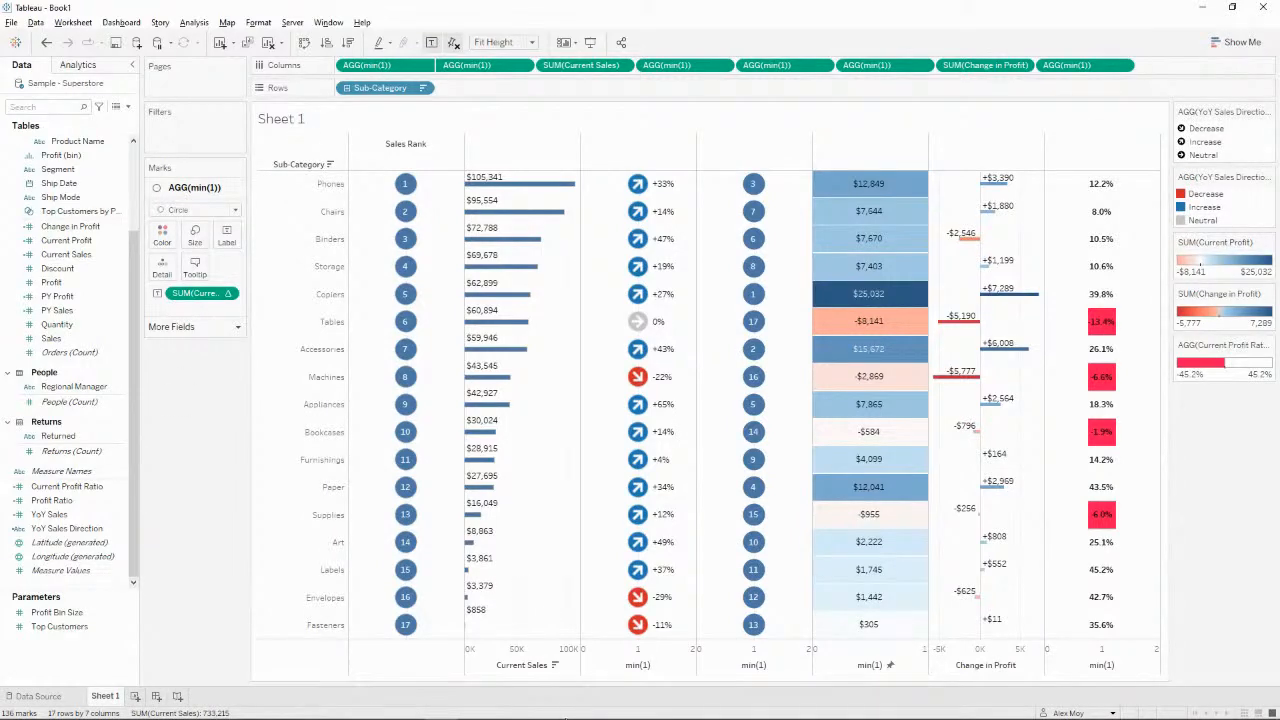
Switch to the browser, place its window over the worksheet, and review the column titles of the reference text table.
{"action": "key", "text": "alt+Tab"}
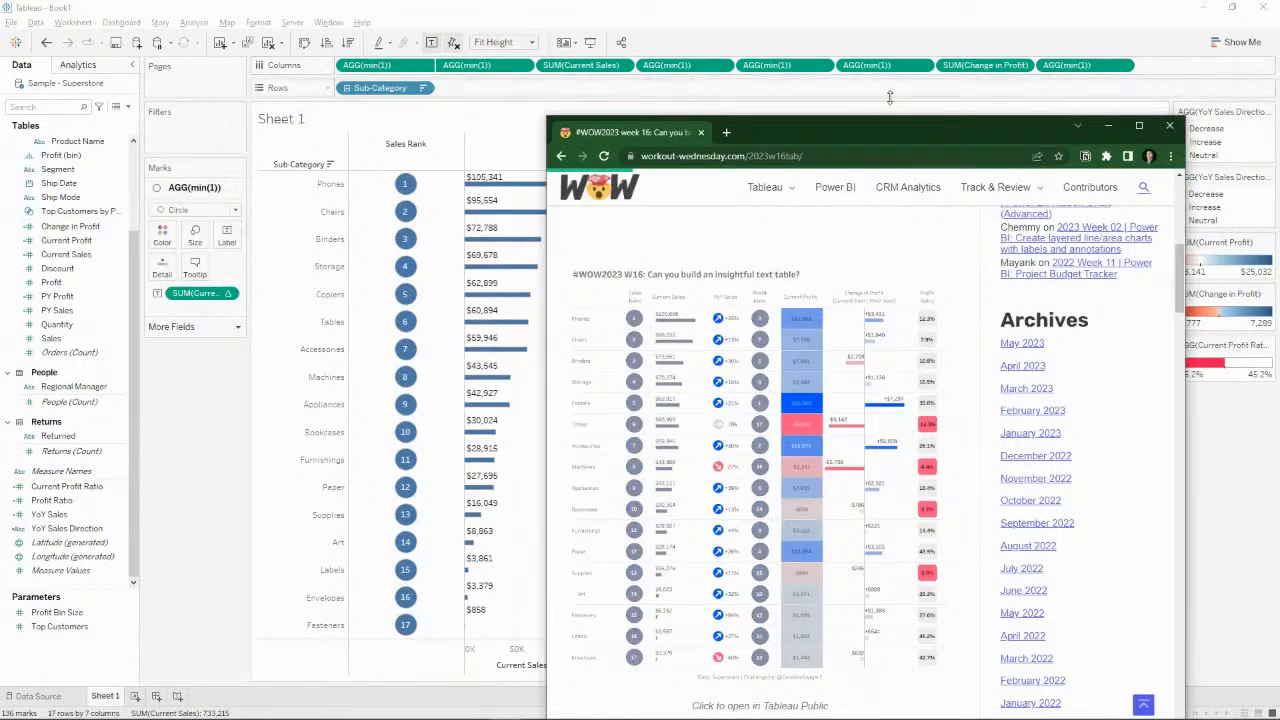
{"action": "left_click_drag", "start_coordinate": [870, 126], "coordinate": [689, 62]}
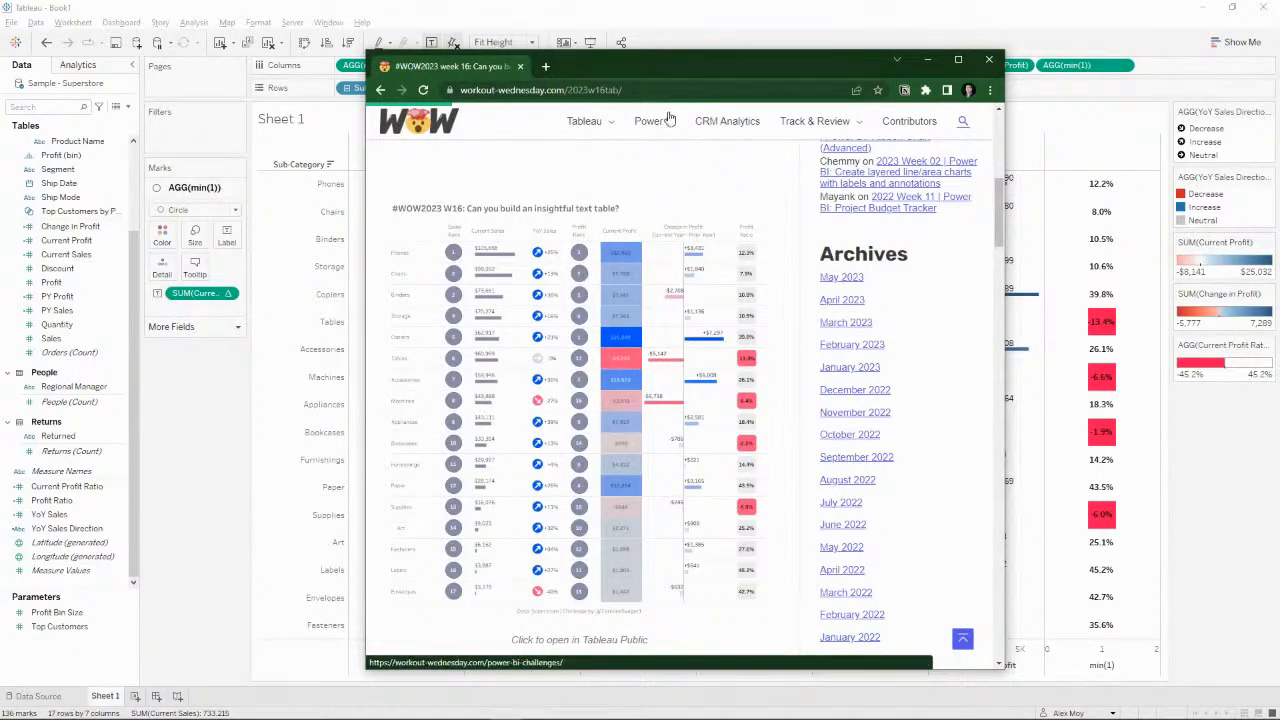
{"action": "left_click_drag", "start_coordinate": [682, 63], "coordinate": [648, 101]}
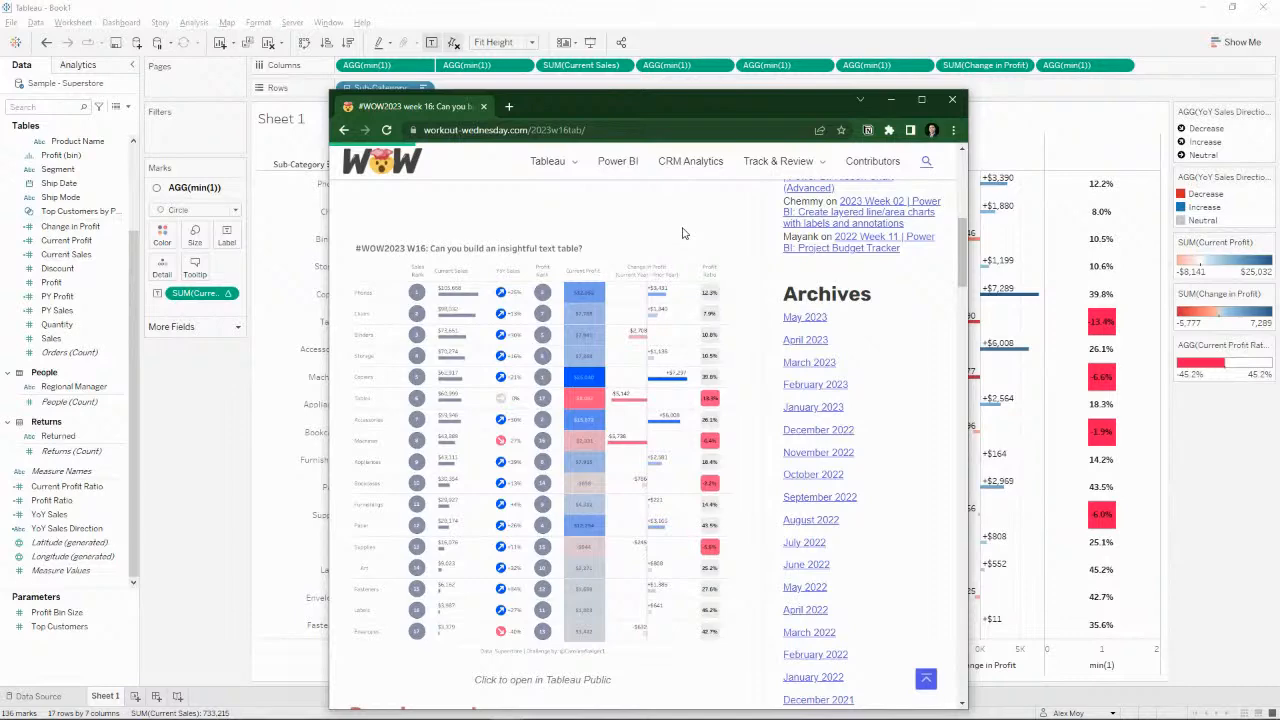
{"action": "mouse_move", "coordinate": [668, 103]}
{"action": "left_mouse_down"}
{"action": "mouse_move", "coordinate": [652, 82]}
{"action": "mouse_move", "coordinate": [674, 94]}
{"action": "left_mouse_up"}
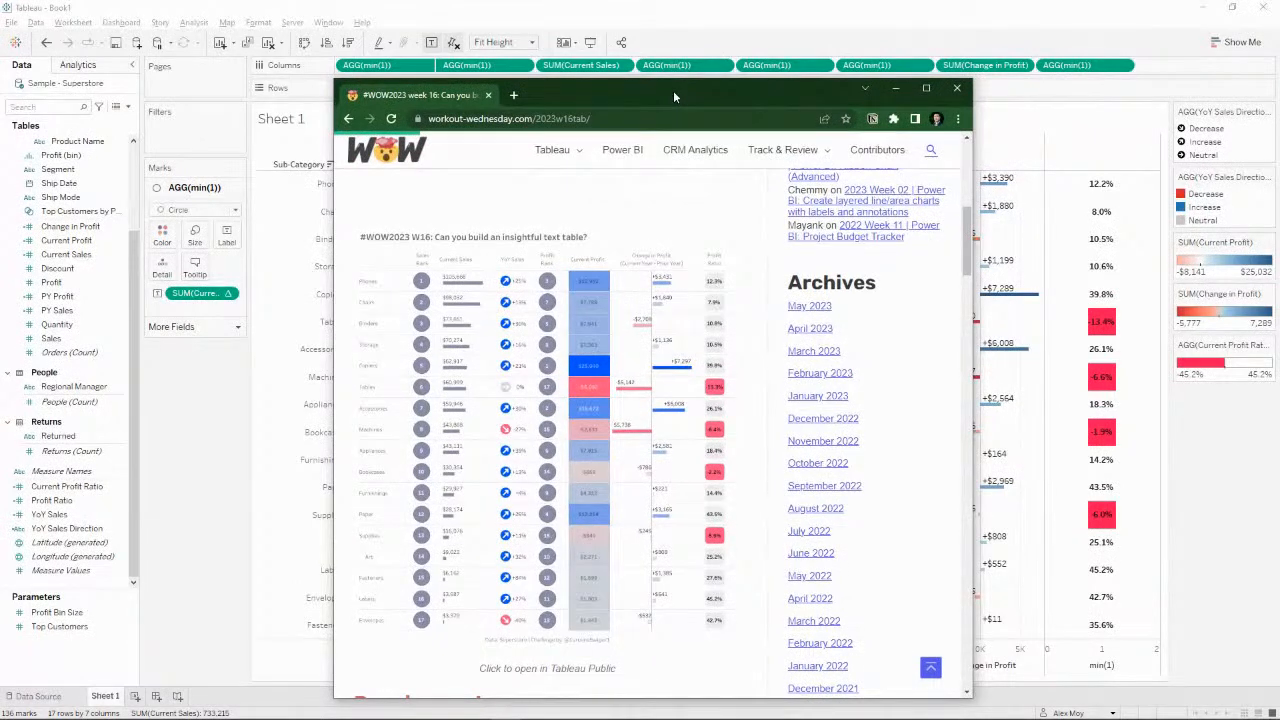